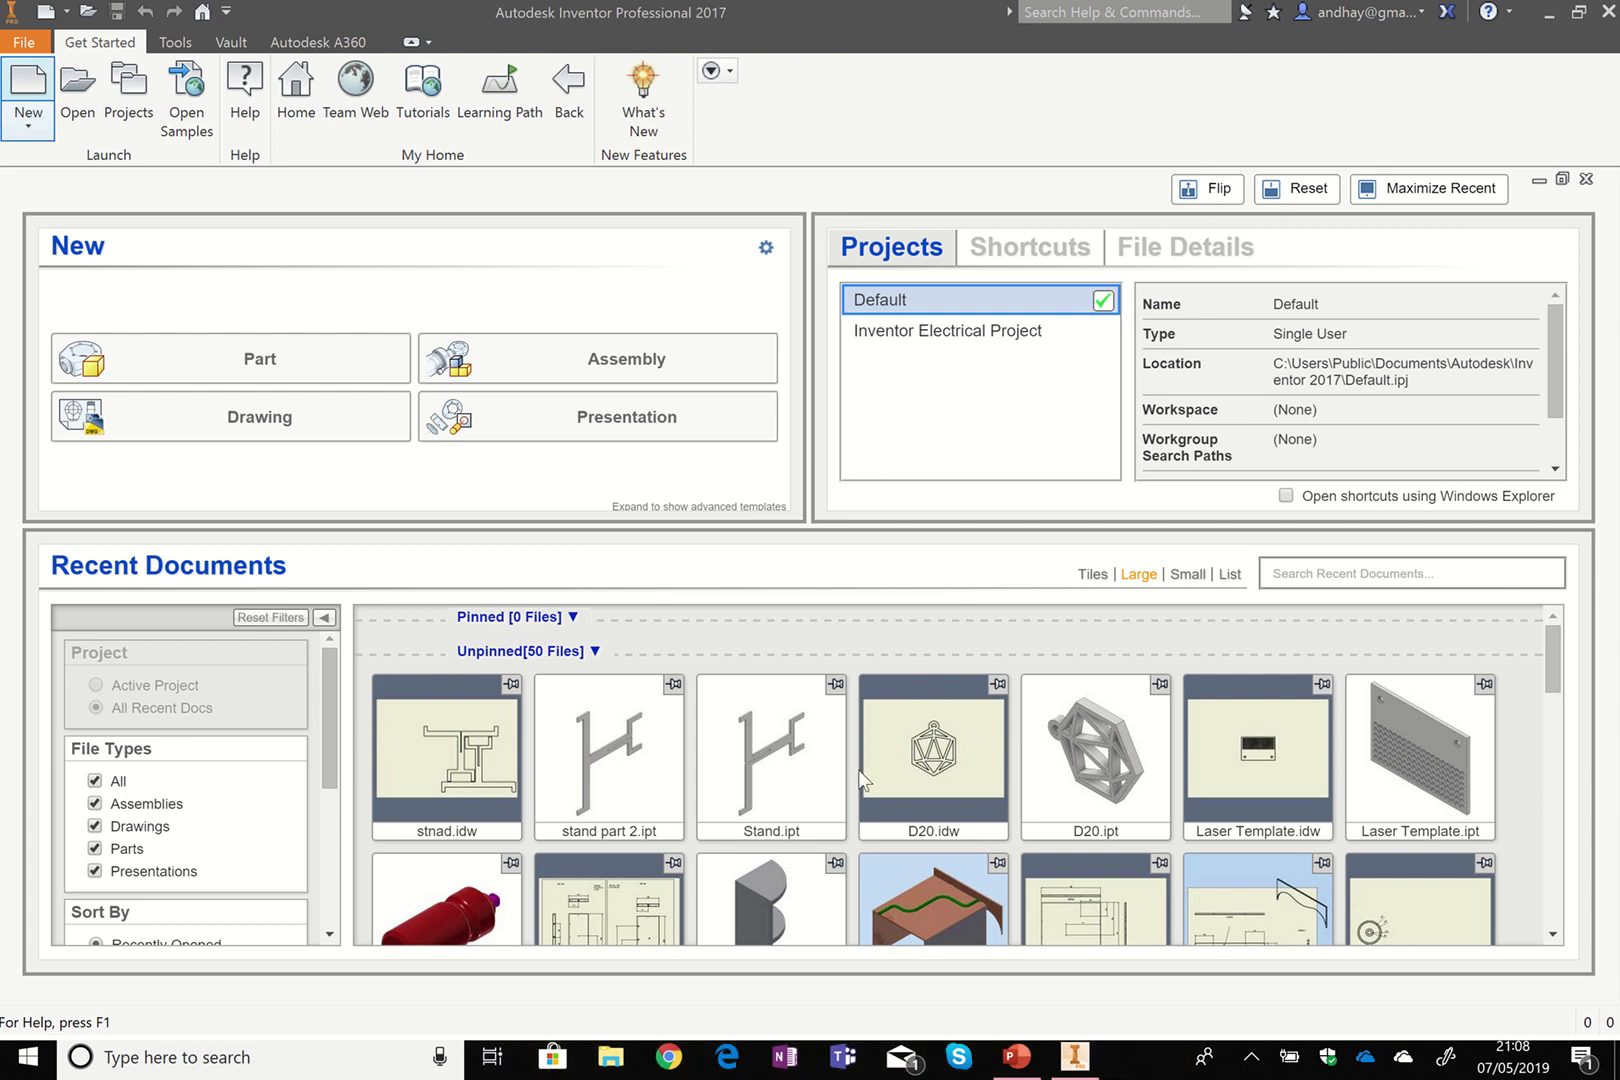
Start a new part file from the Standard.ipt template, opening Part1.
click(24, 80)
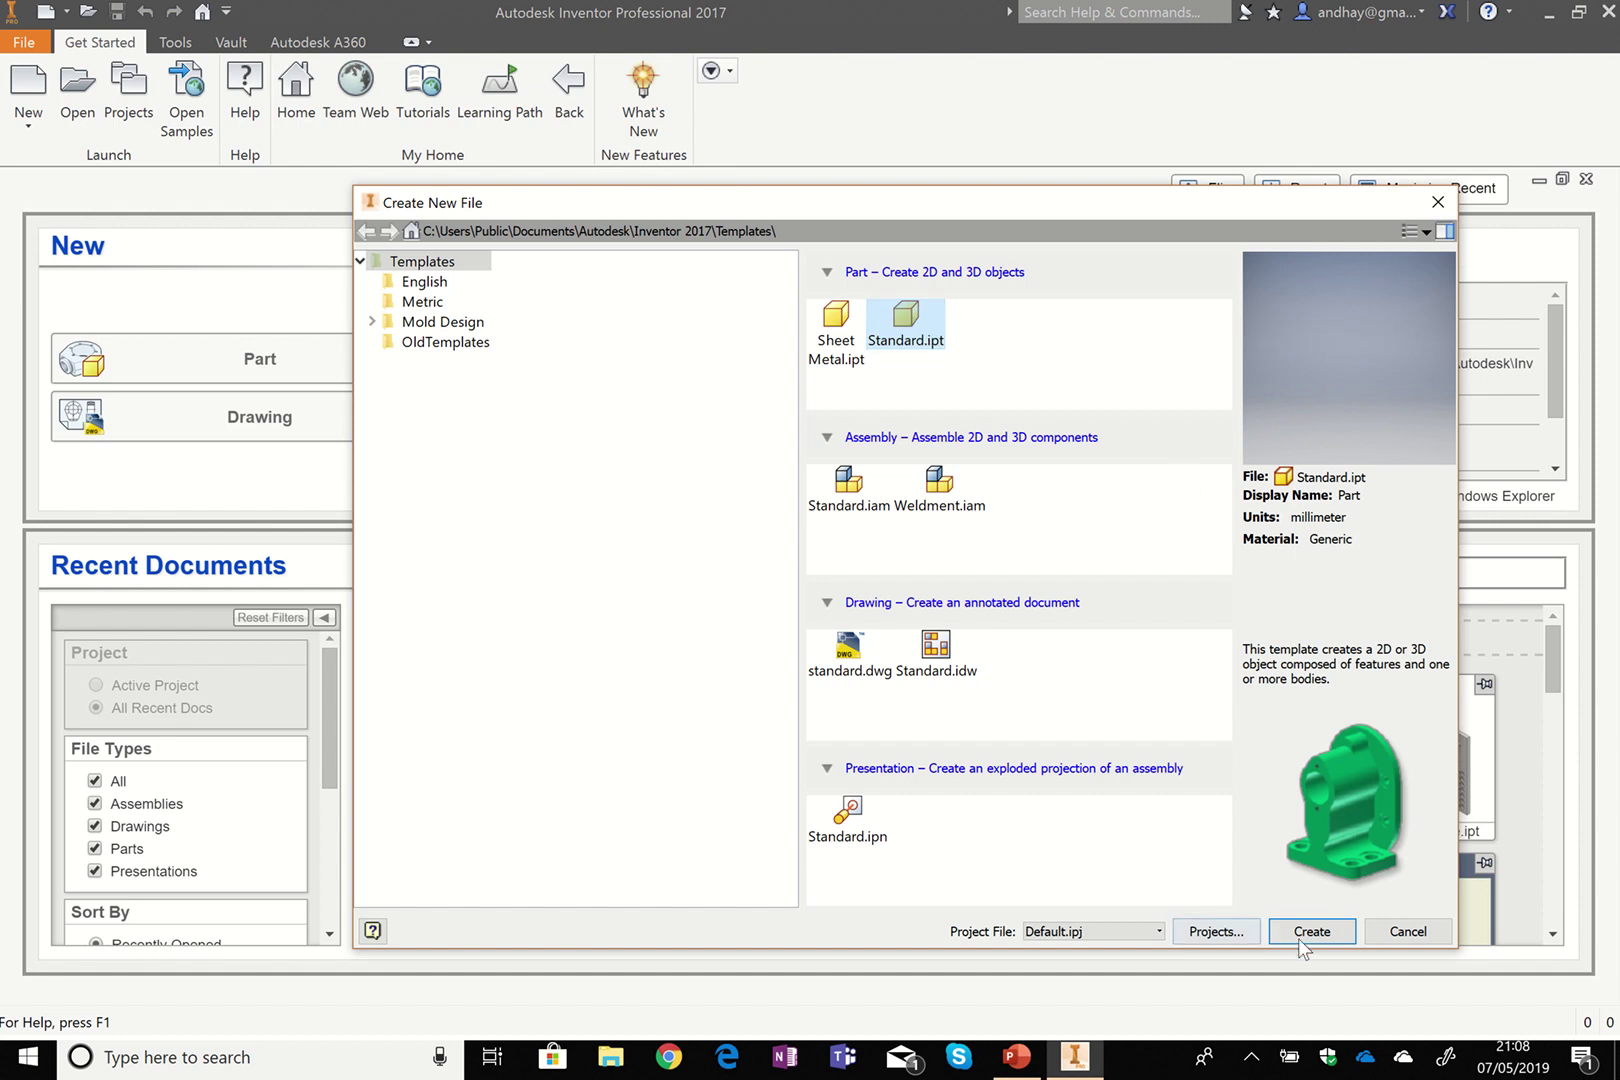
click(1339, 932)
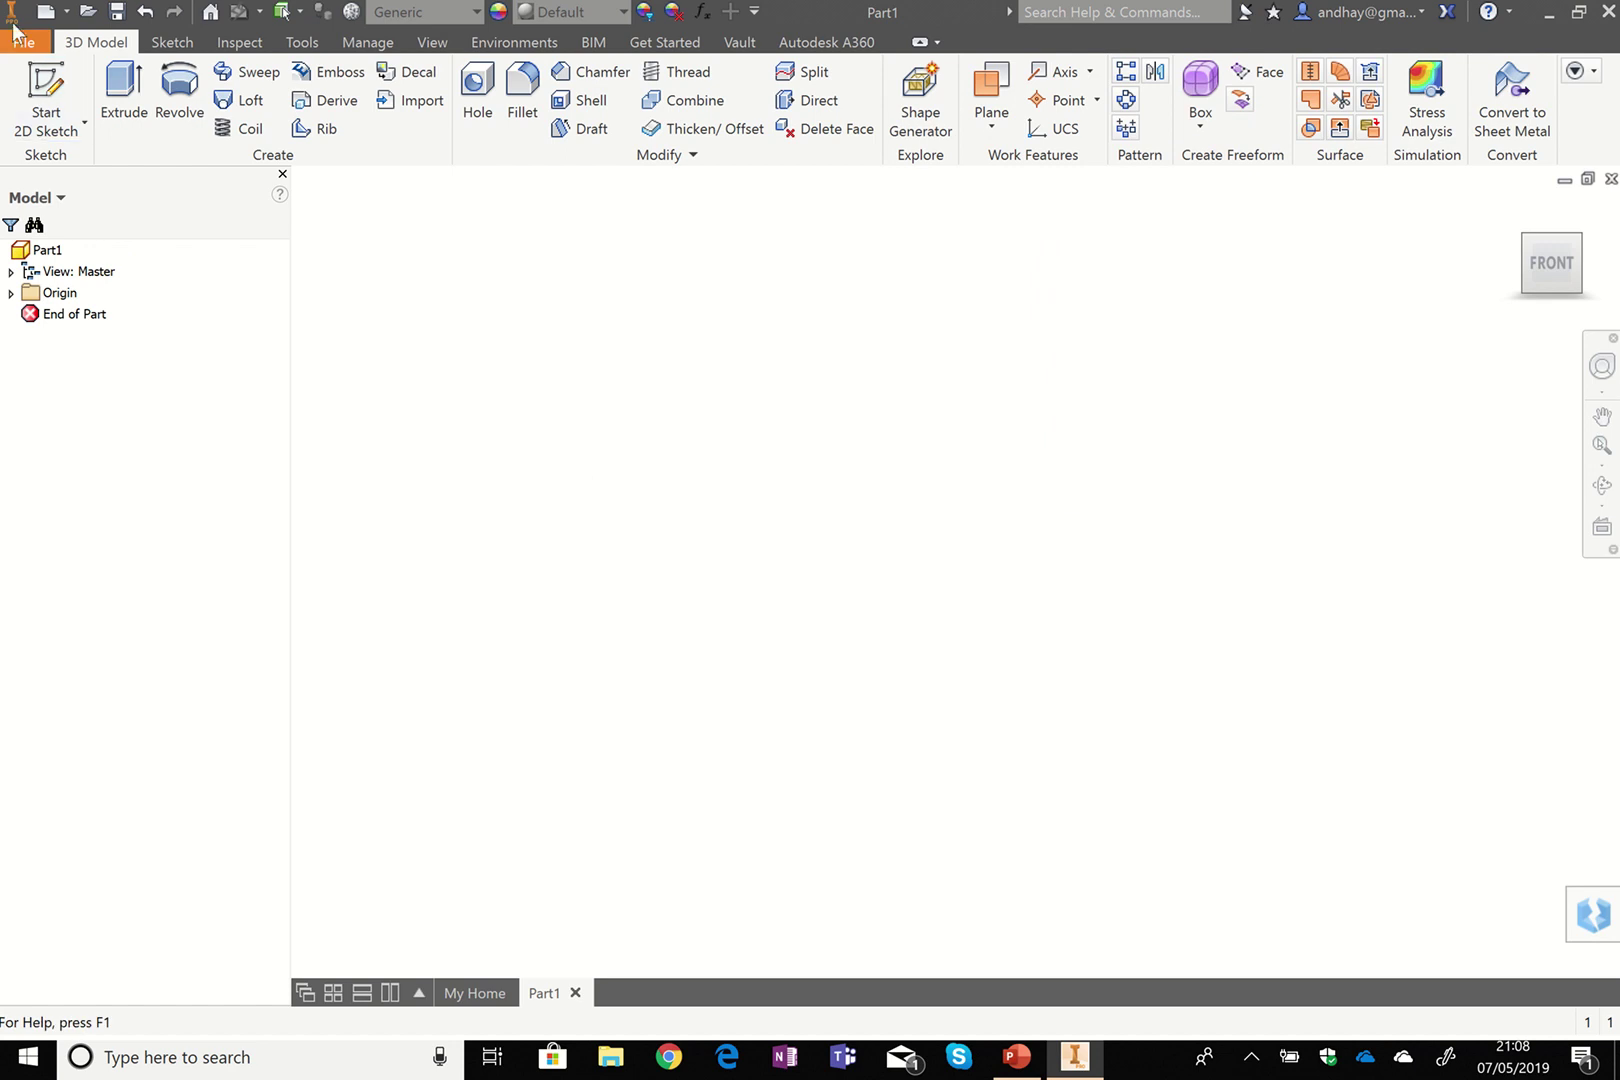
Start a 2D sketch on the horizontal XY origin plane.
click(45, 85)
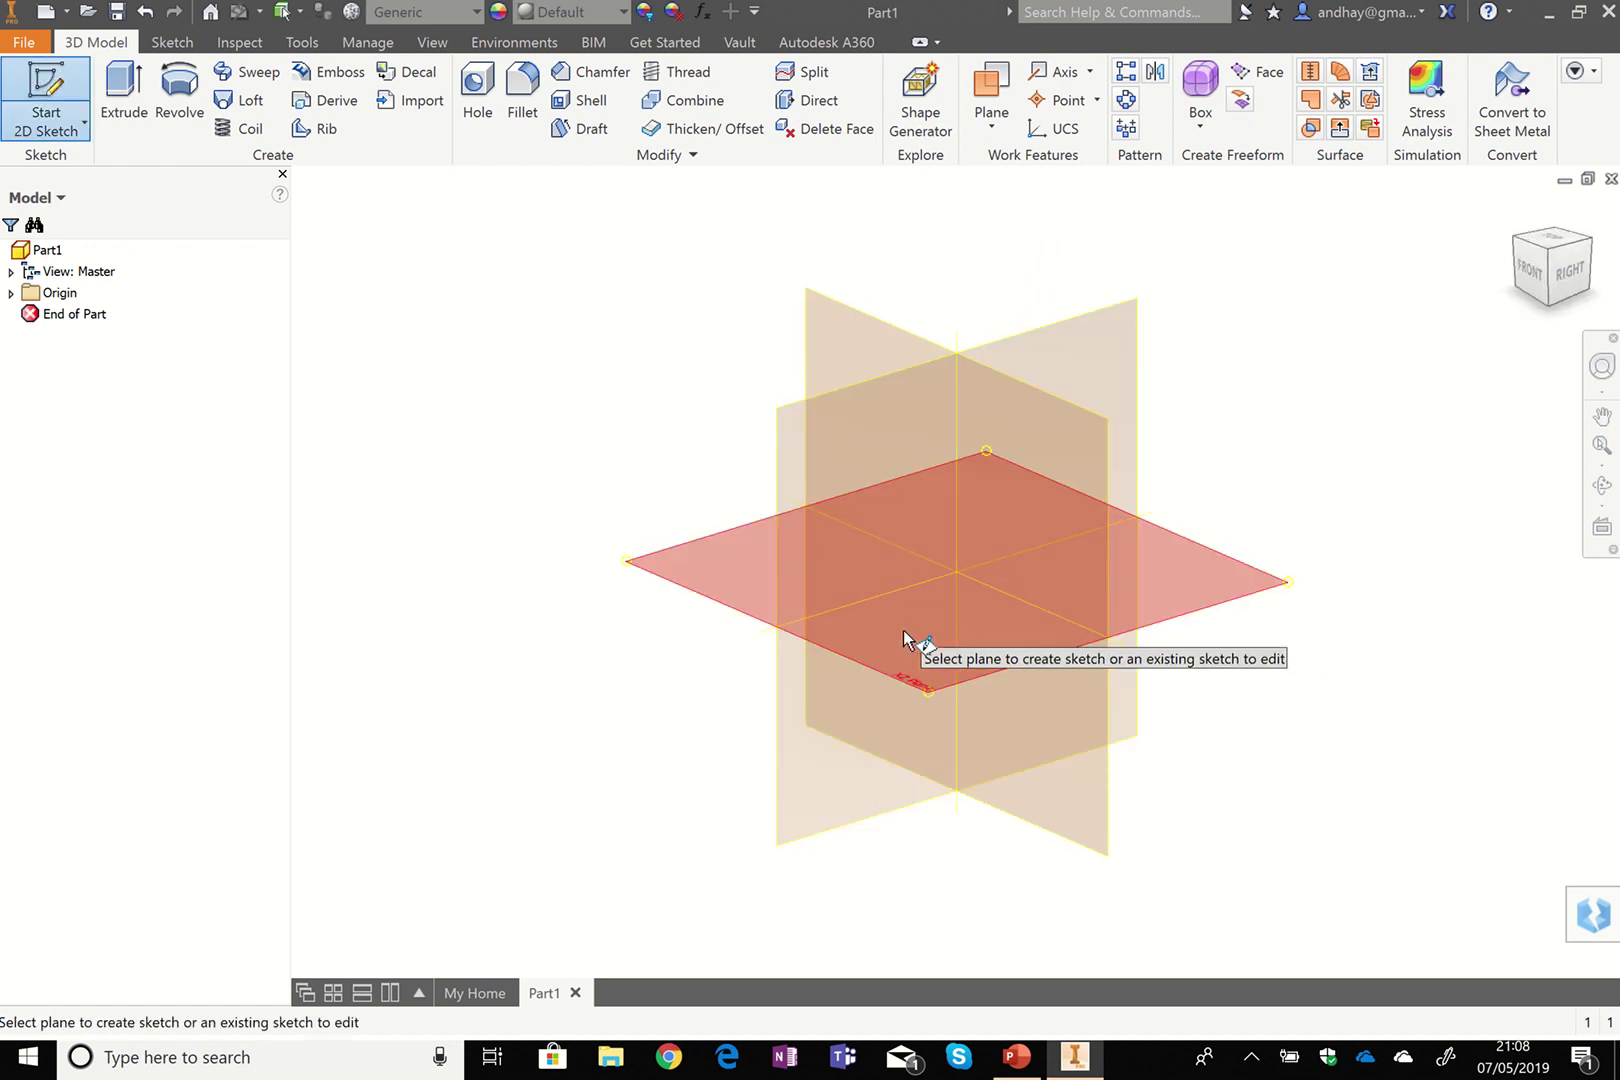
click(902, 630)
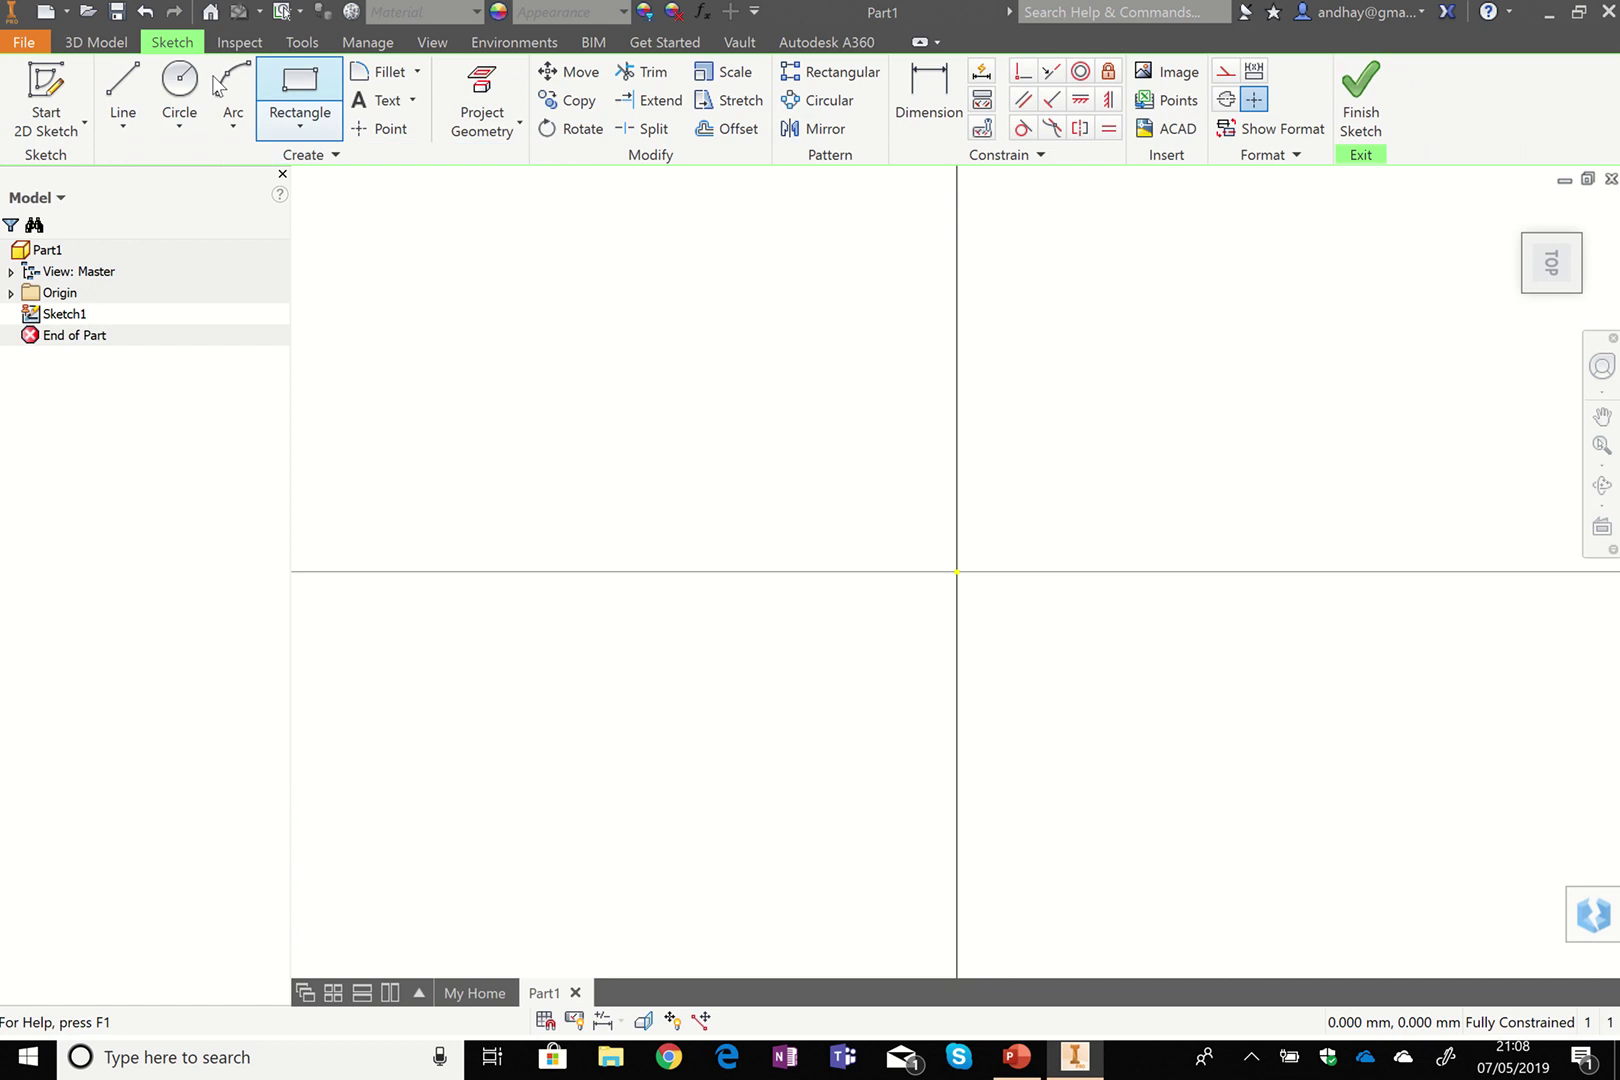
click(122, 88)
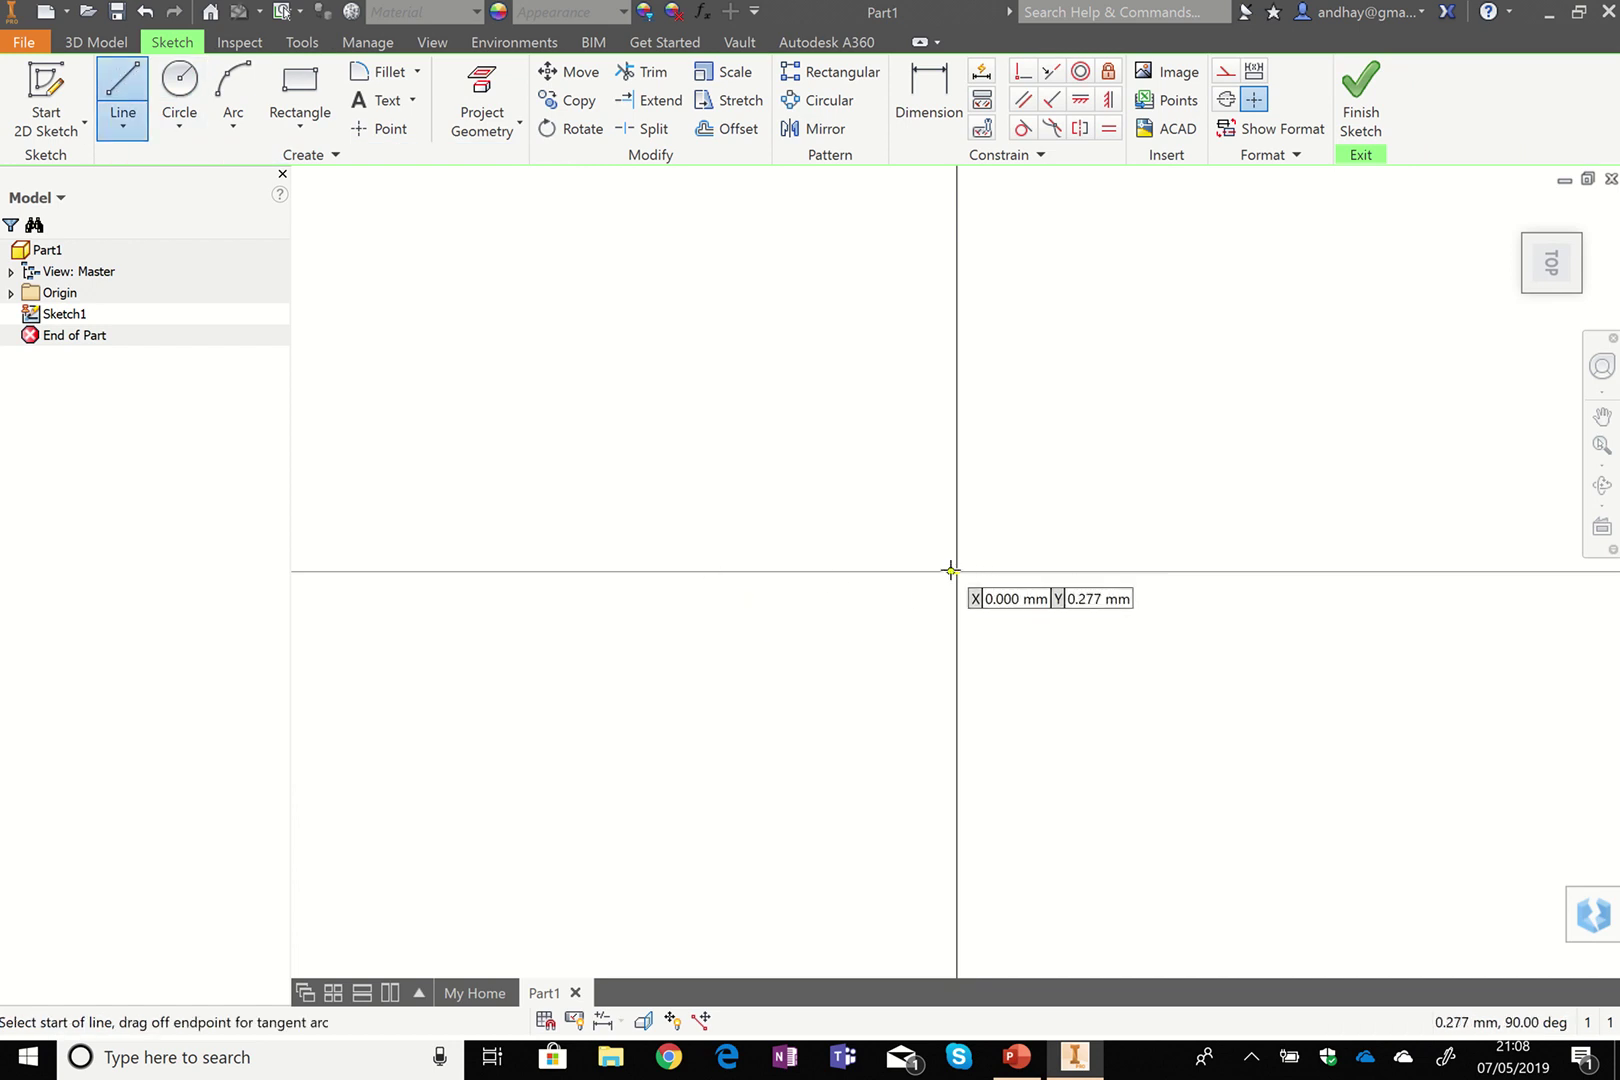
Draw a closed six-line outline with a notch cut into the lower-right corner.
click(736, 424)
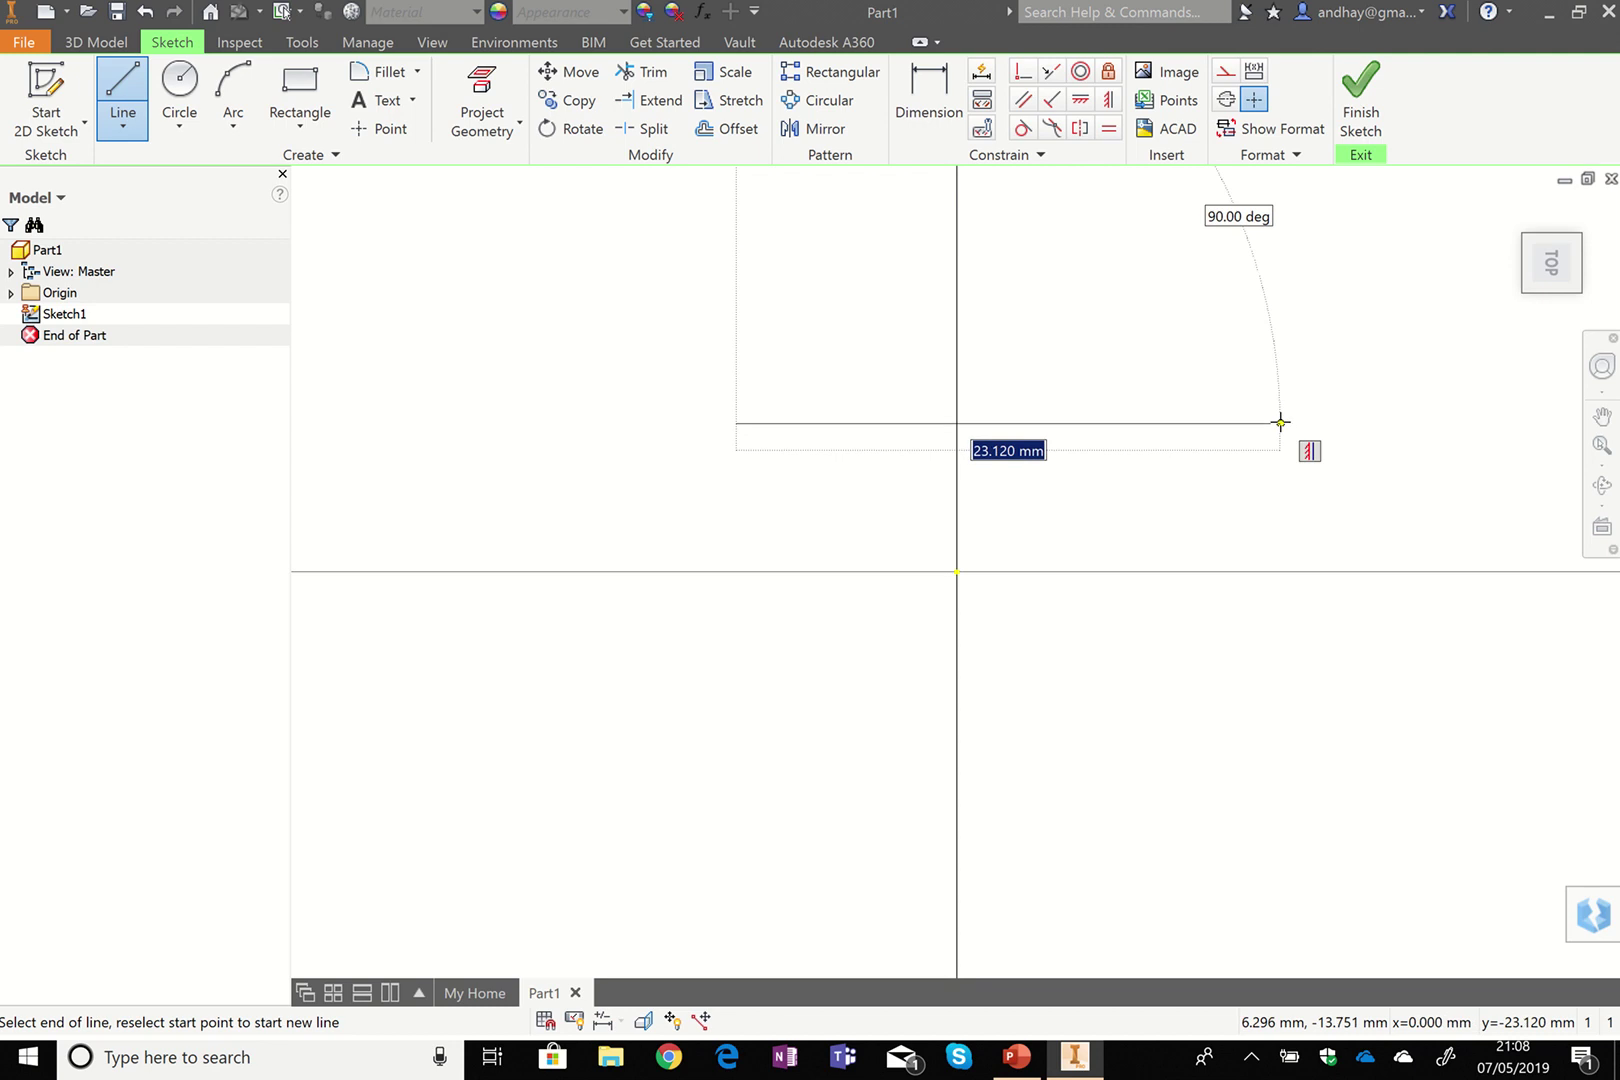
click(1280, 424)
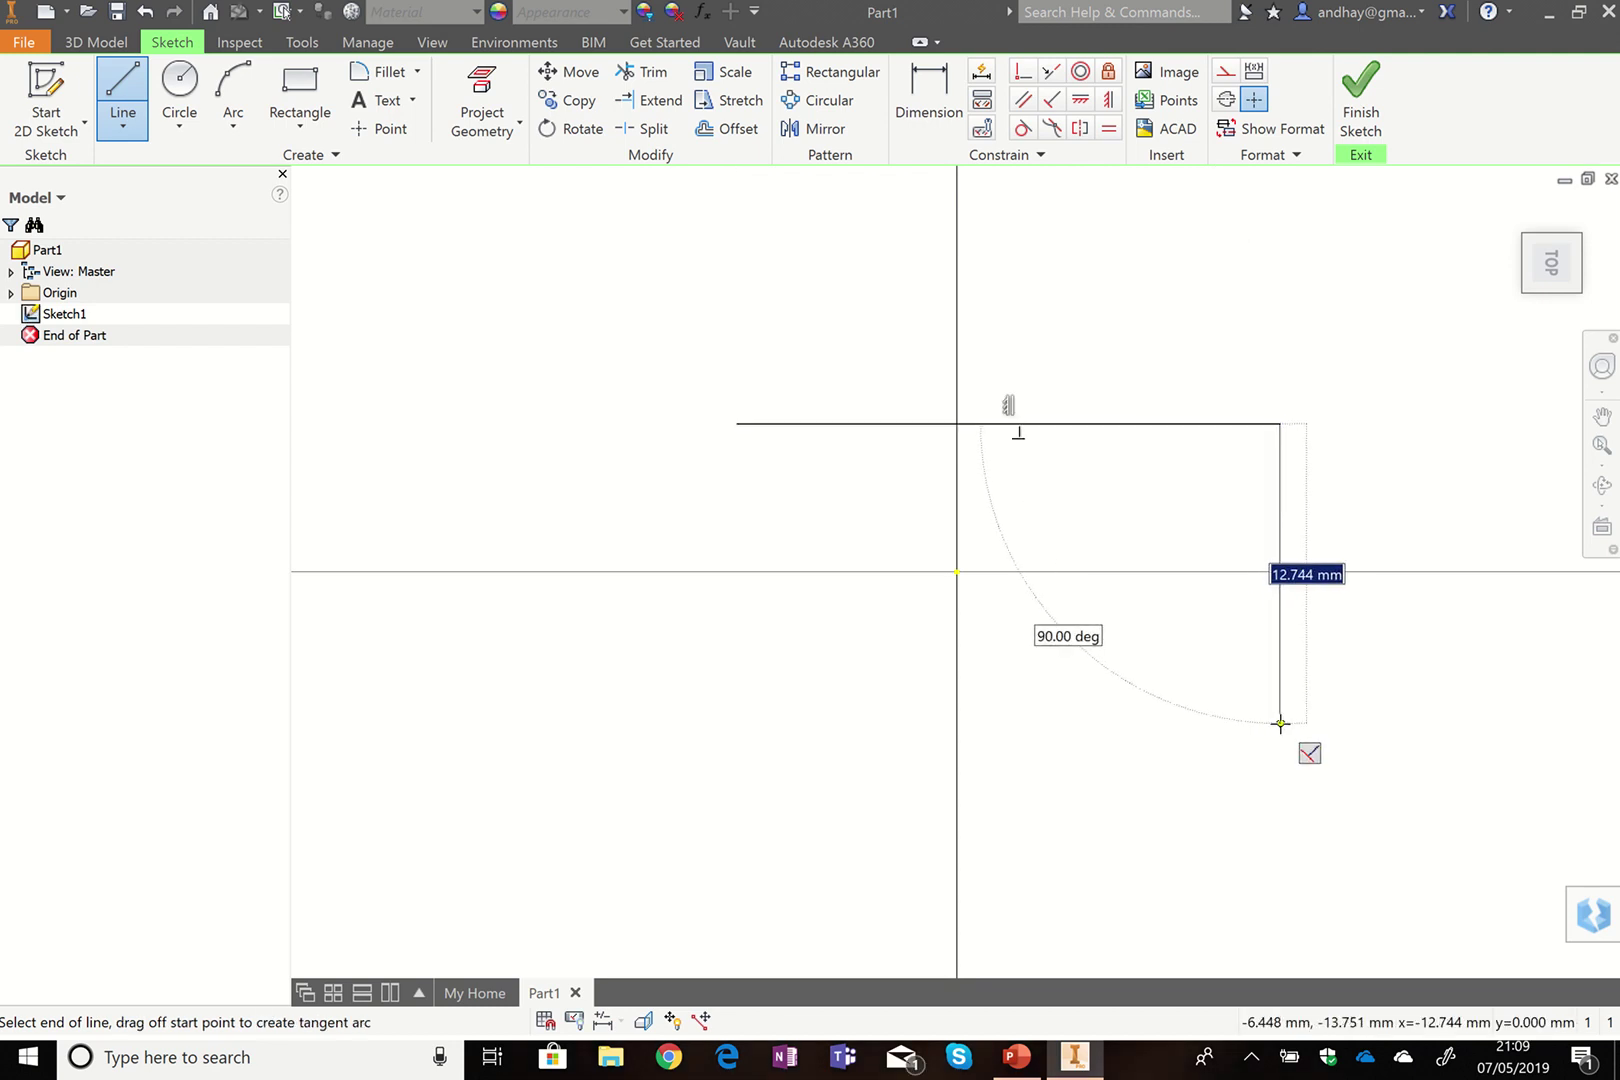
click(1280, 722)
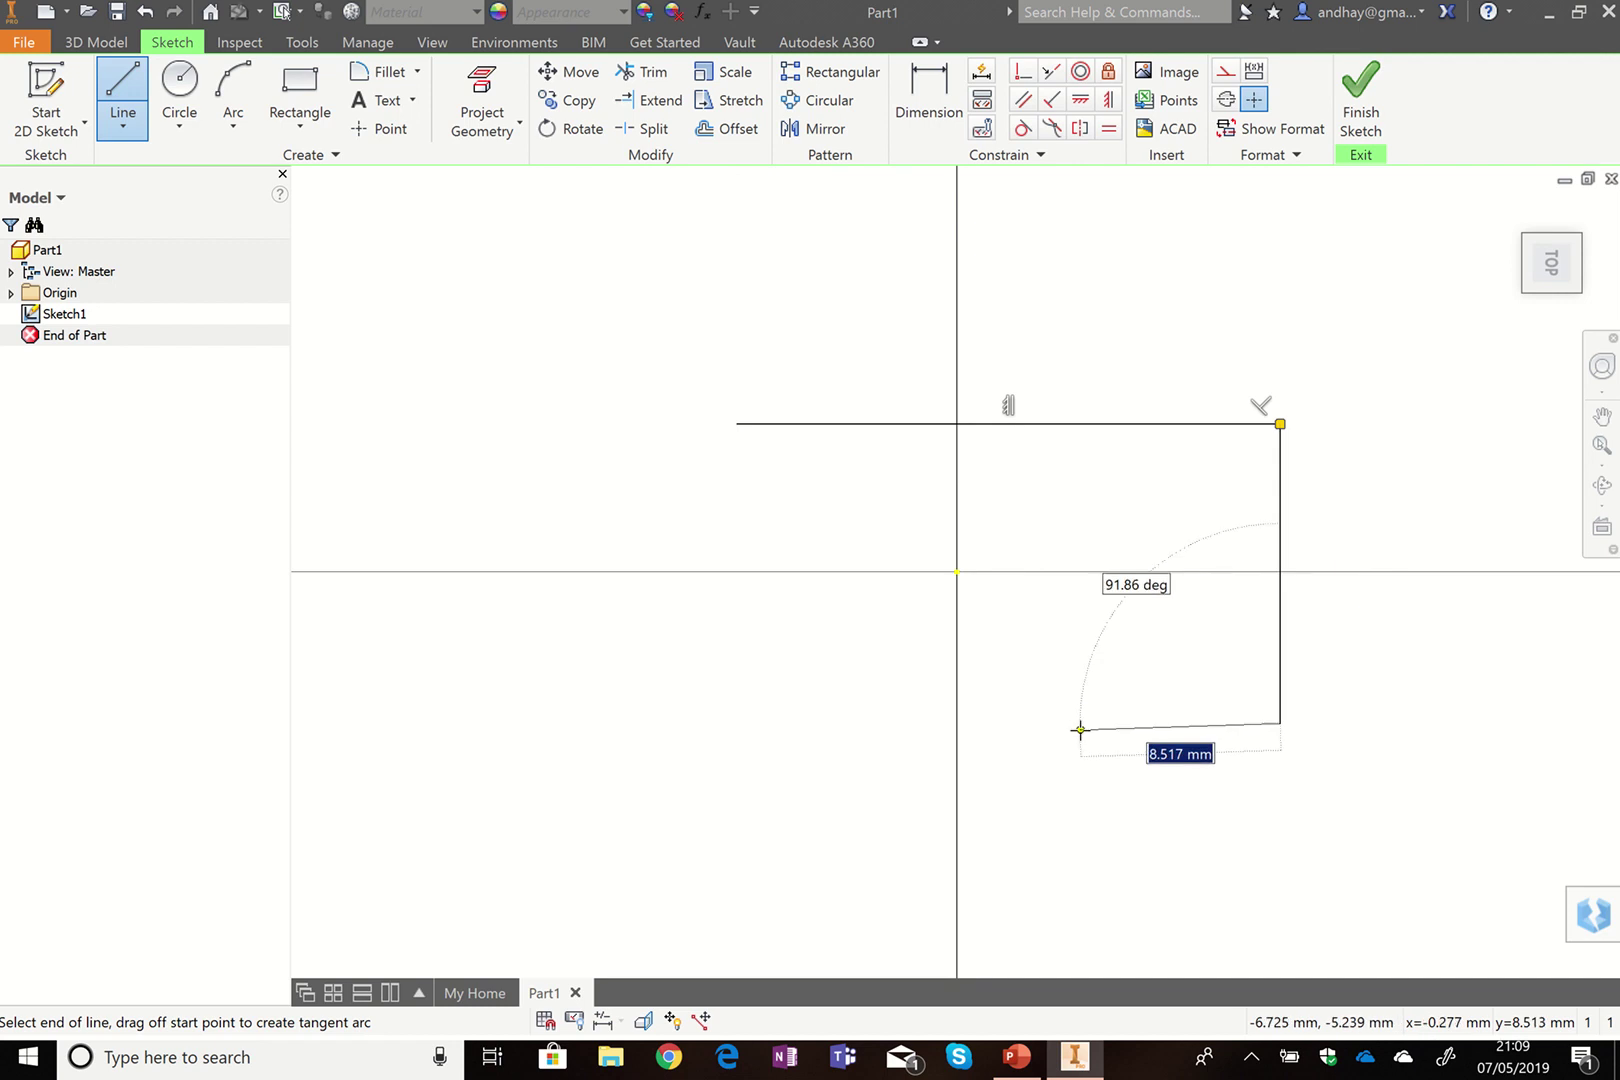
click(1090, 722)
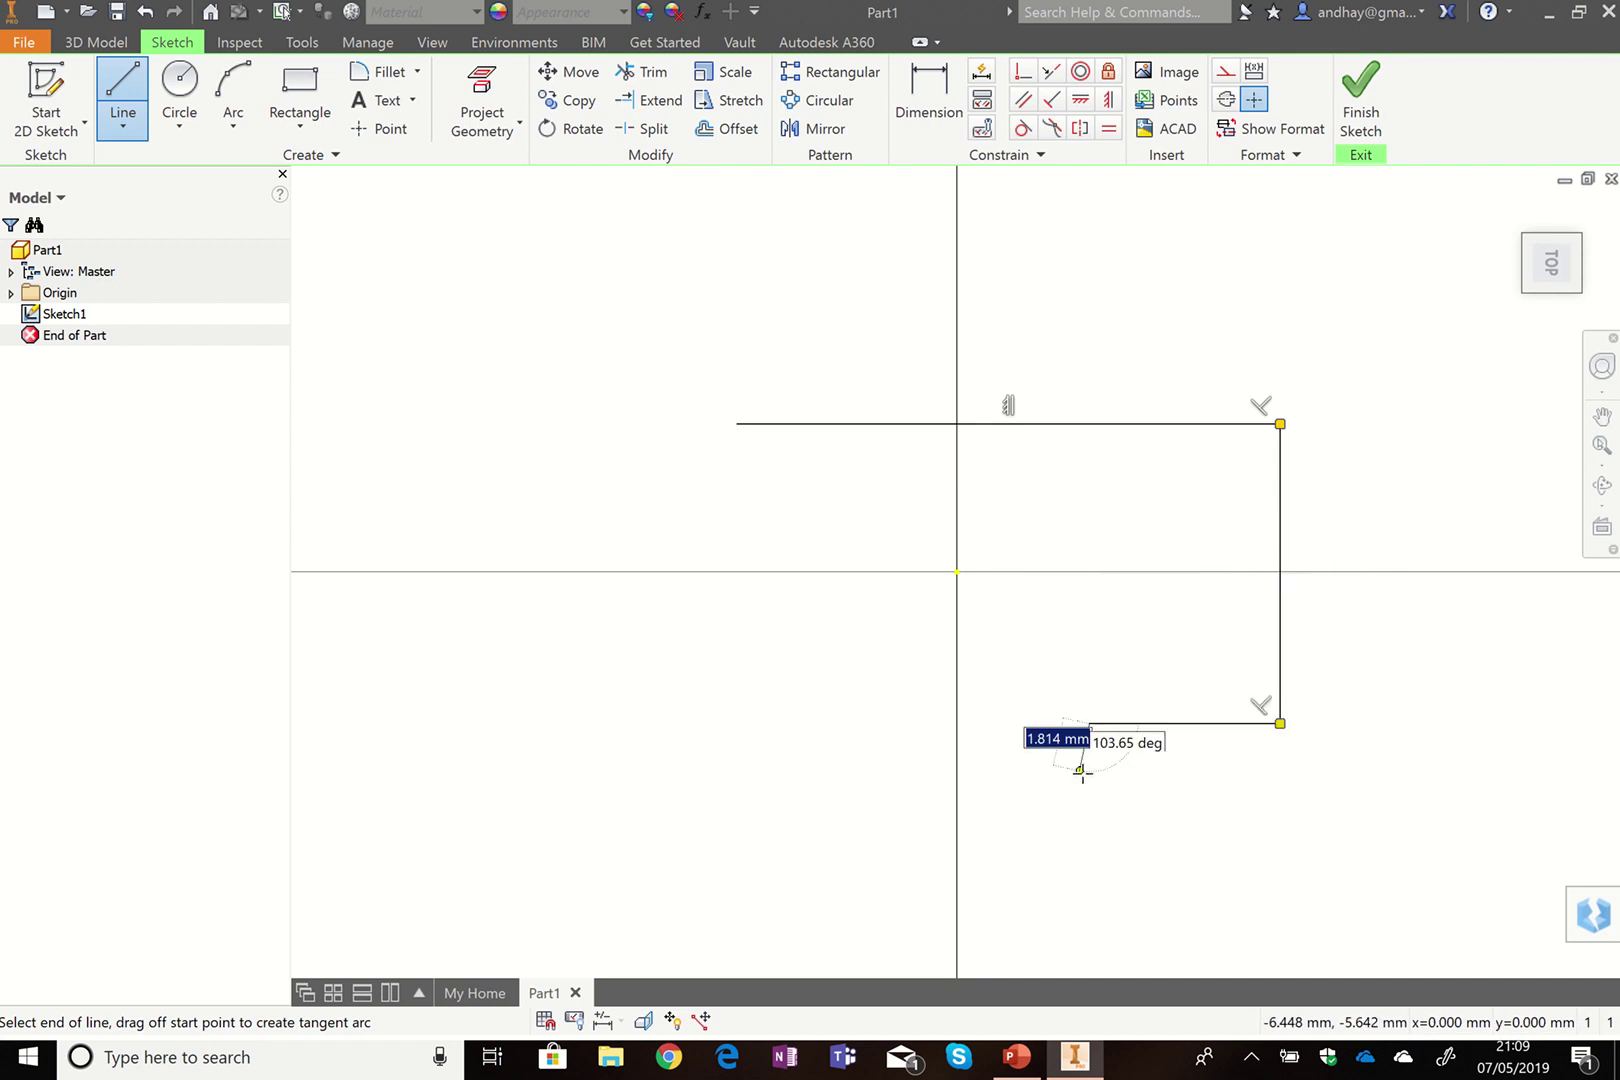
click(1090, 780)
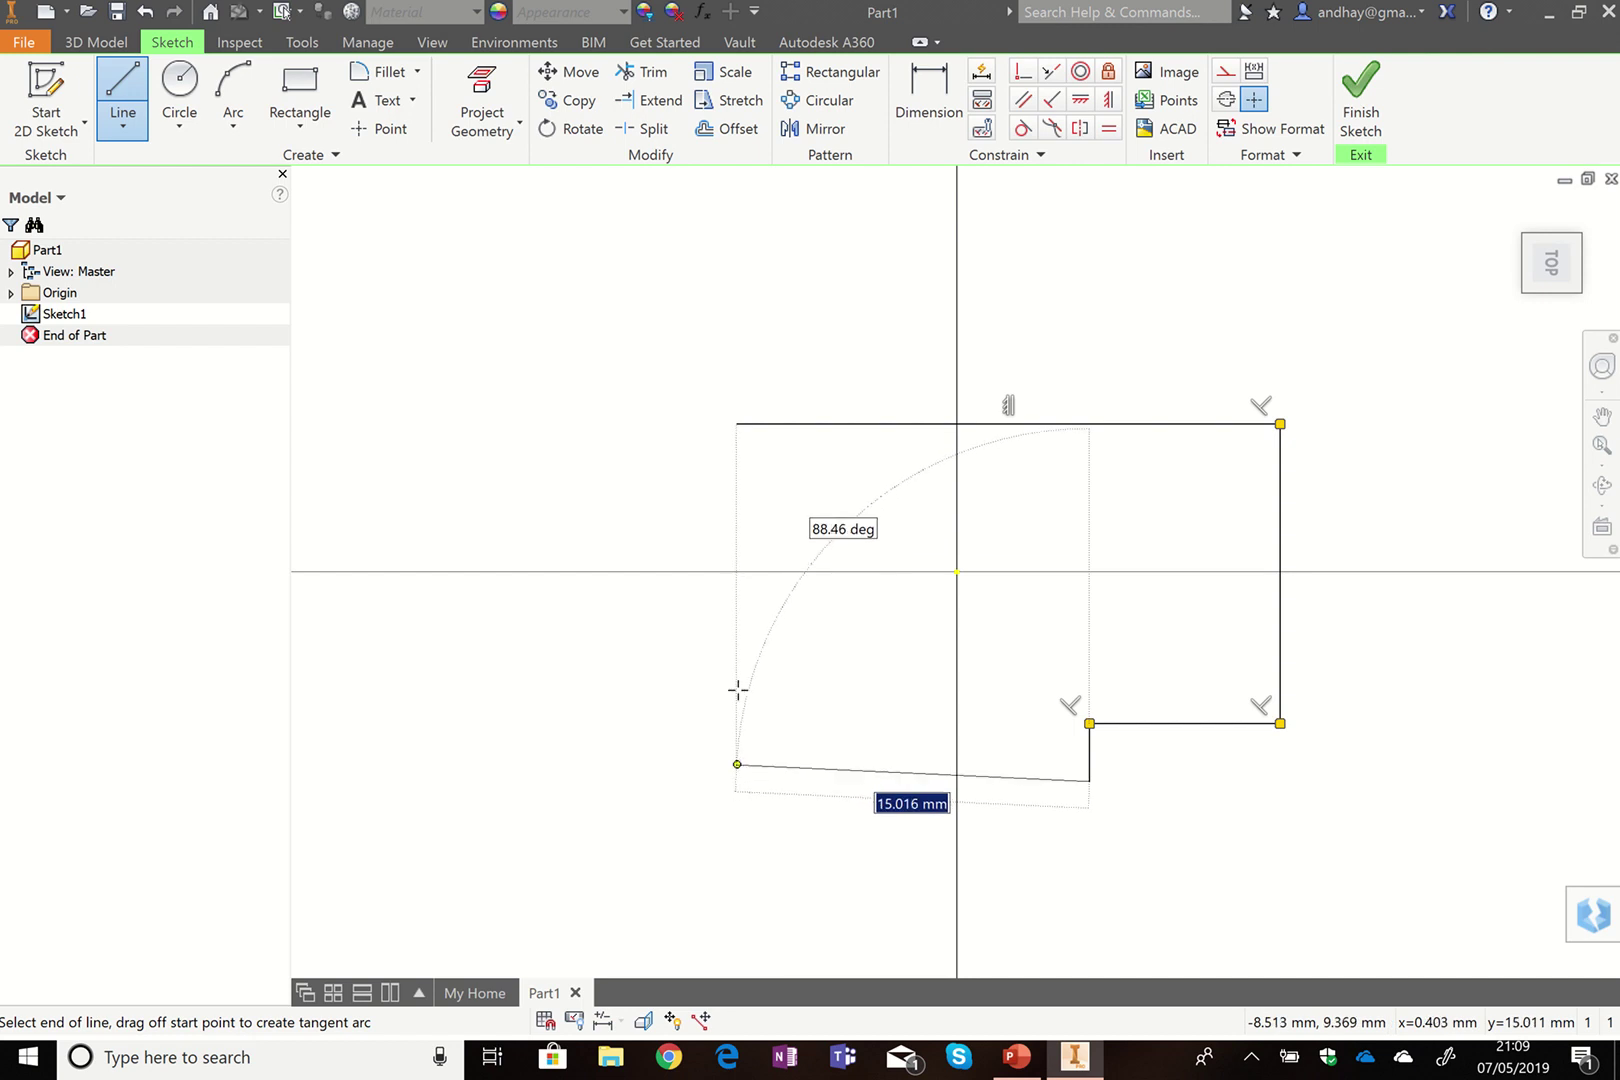
click(736, 780)
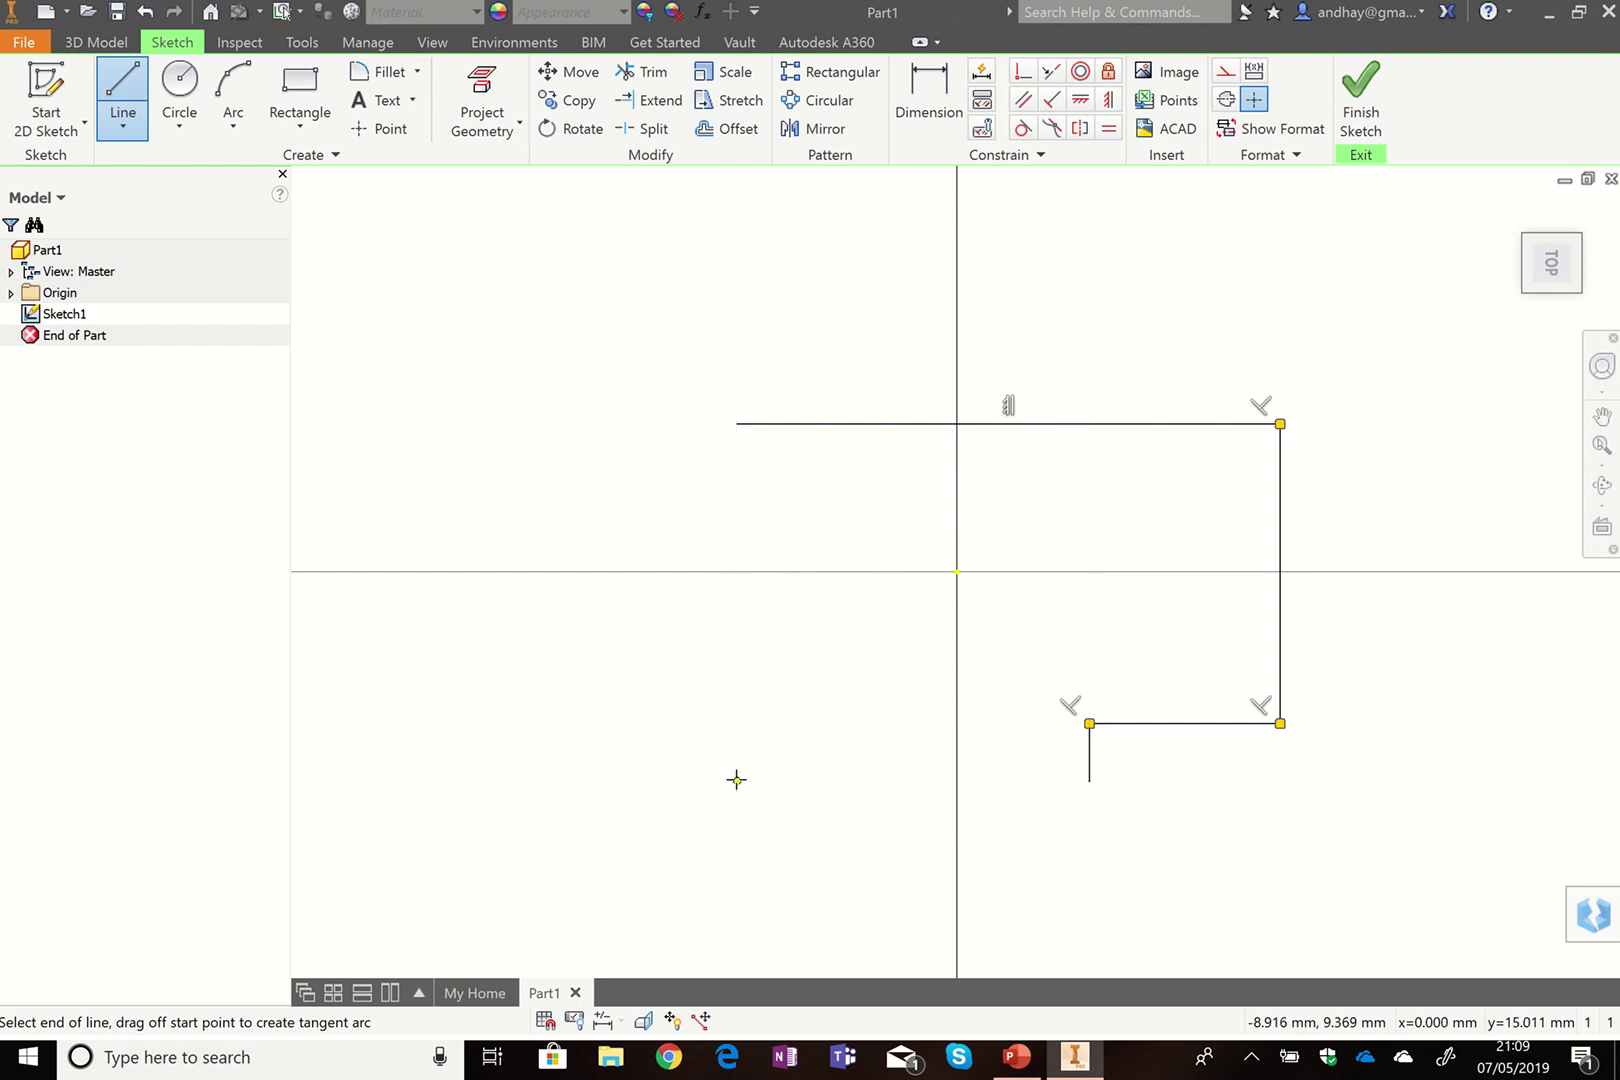
click(736, 426)
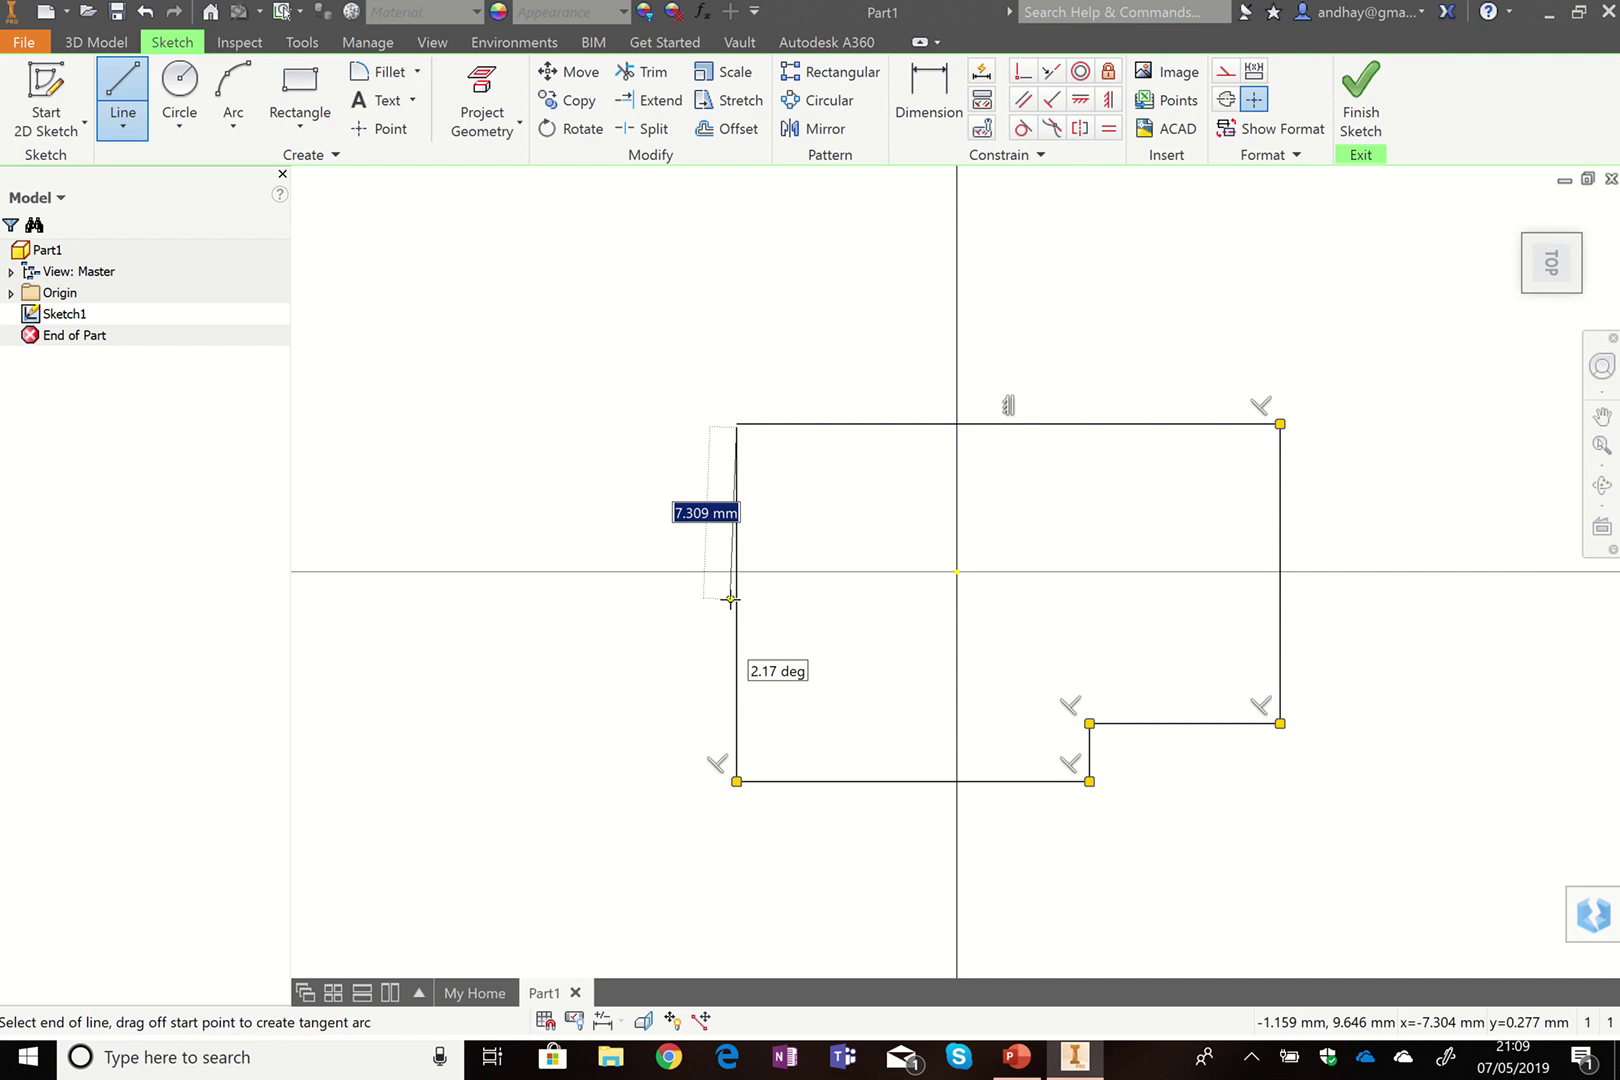
click(928, 120)
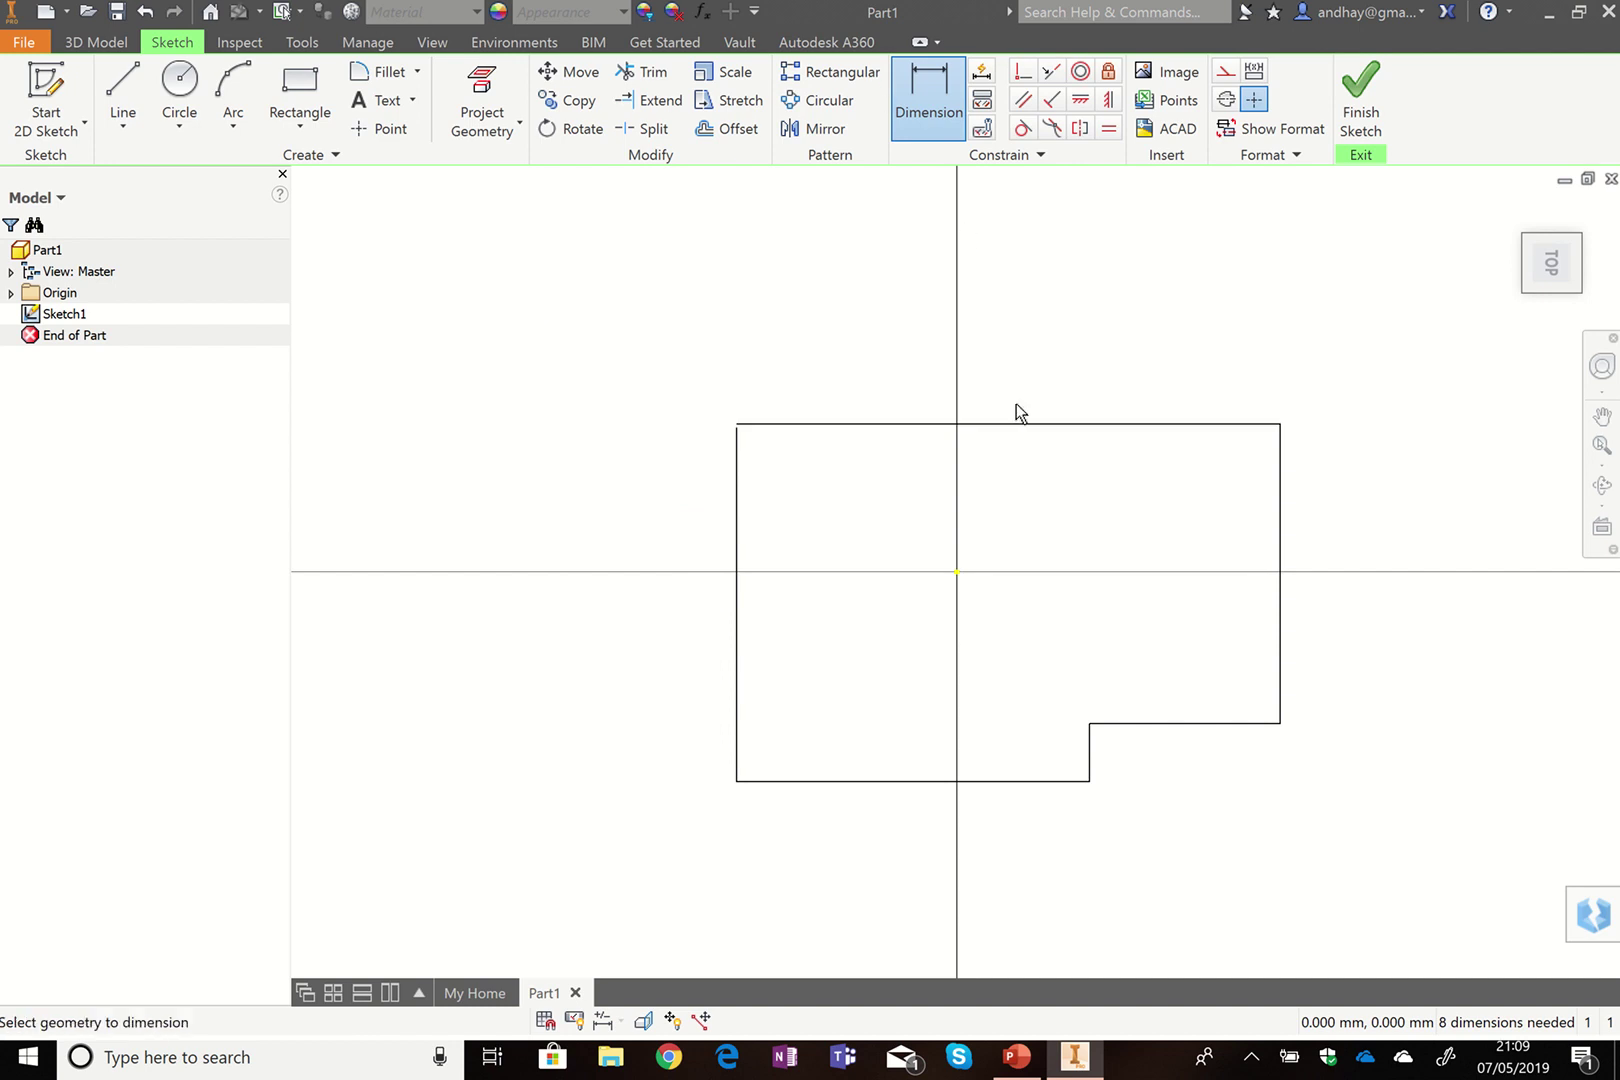
Dimension the outline's top edge to 90 and right edge to 50.
click(1045, 425)
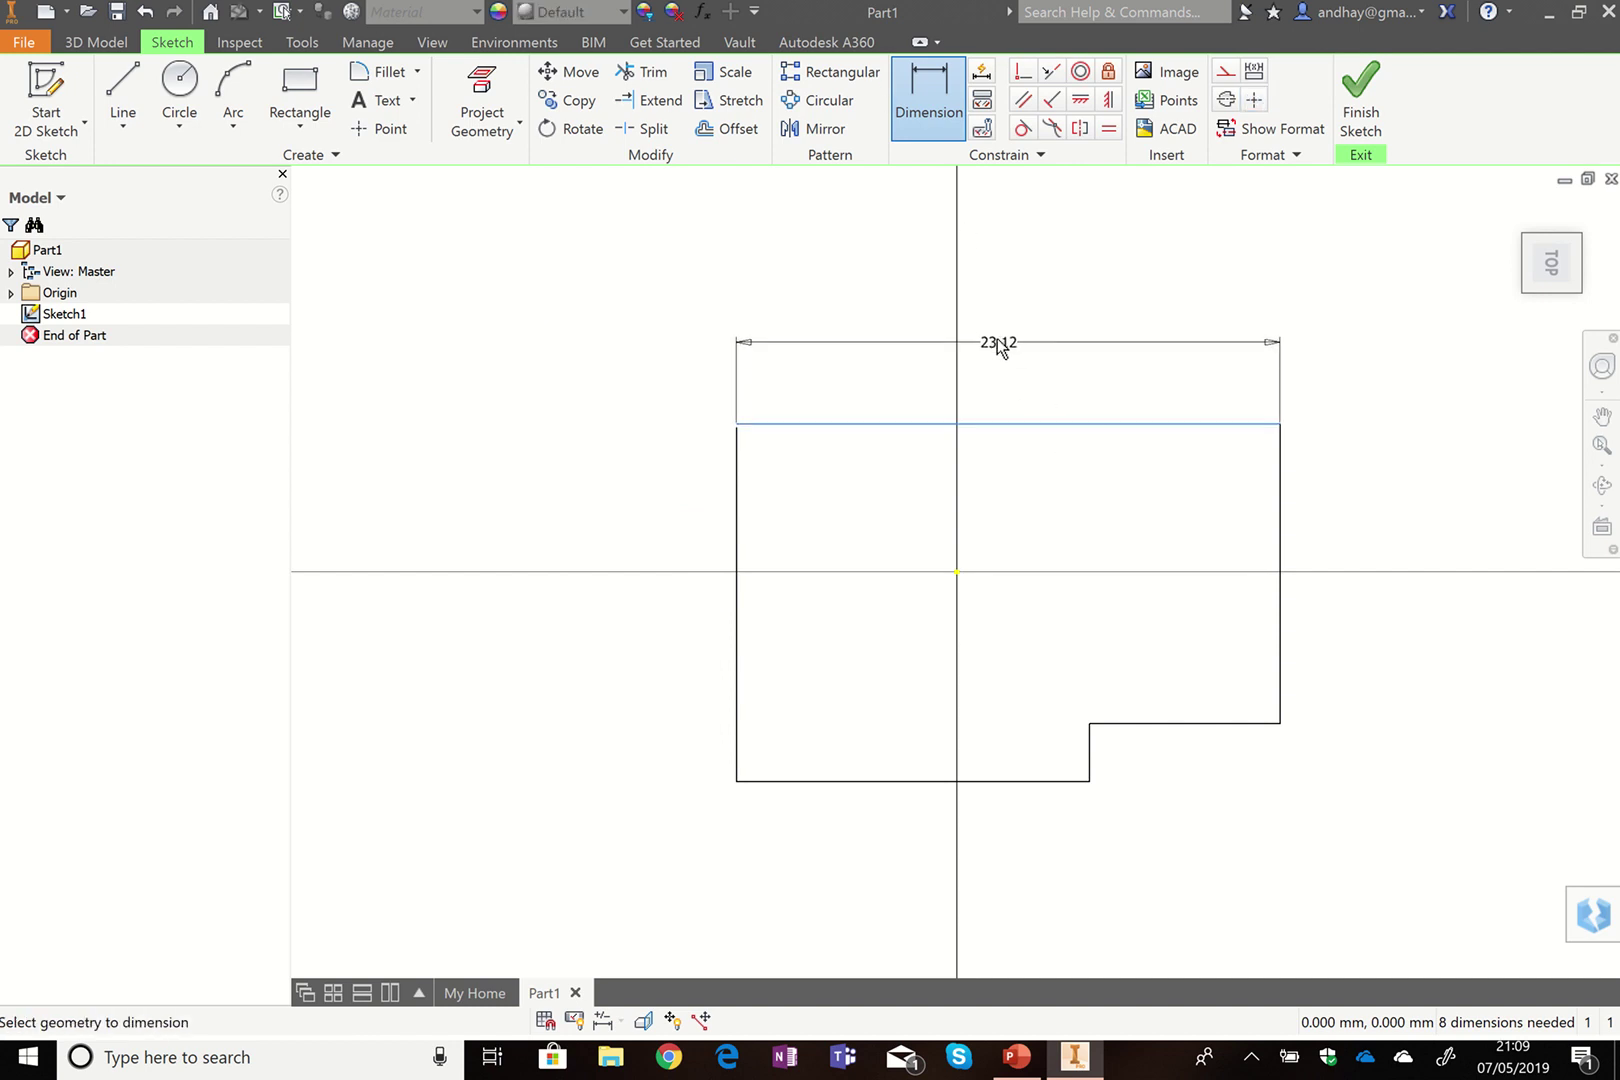
click(1000, 354)
text(90)
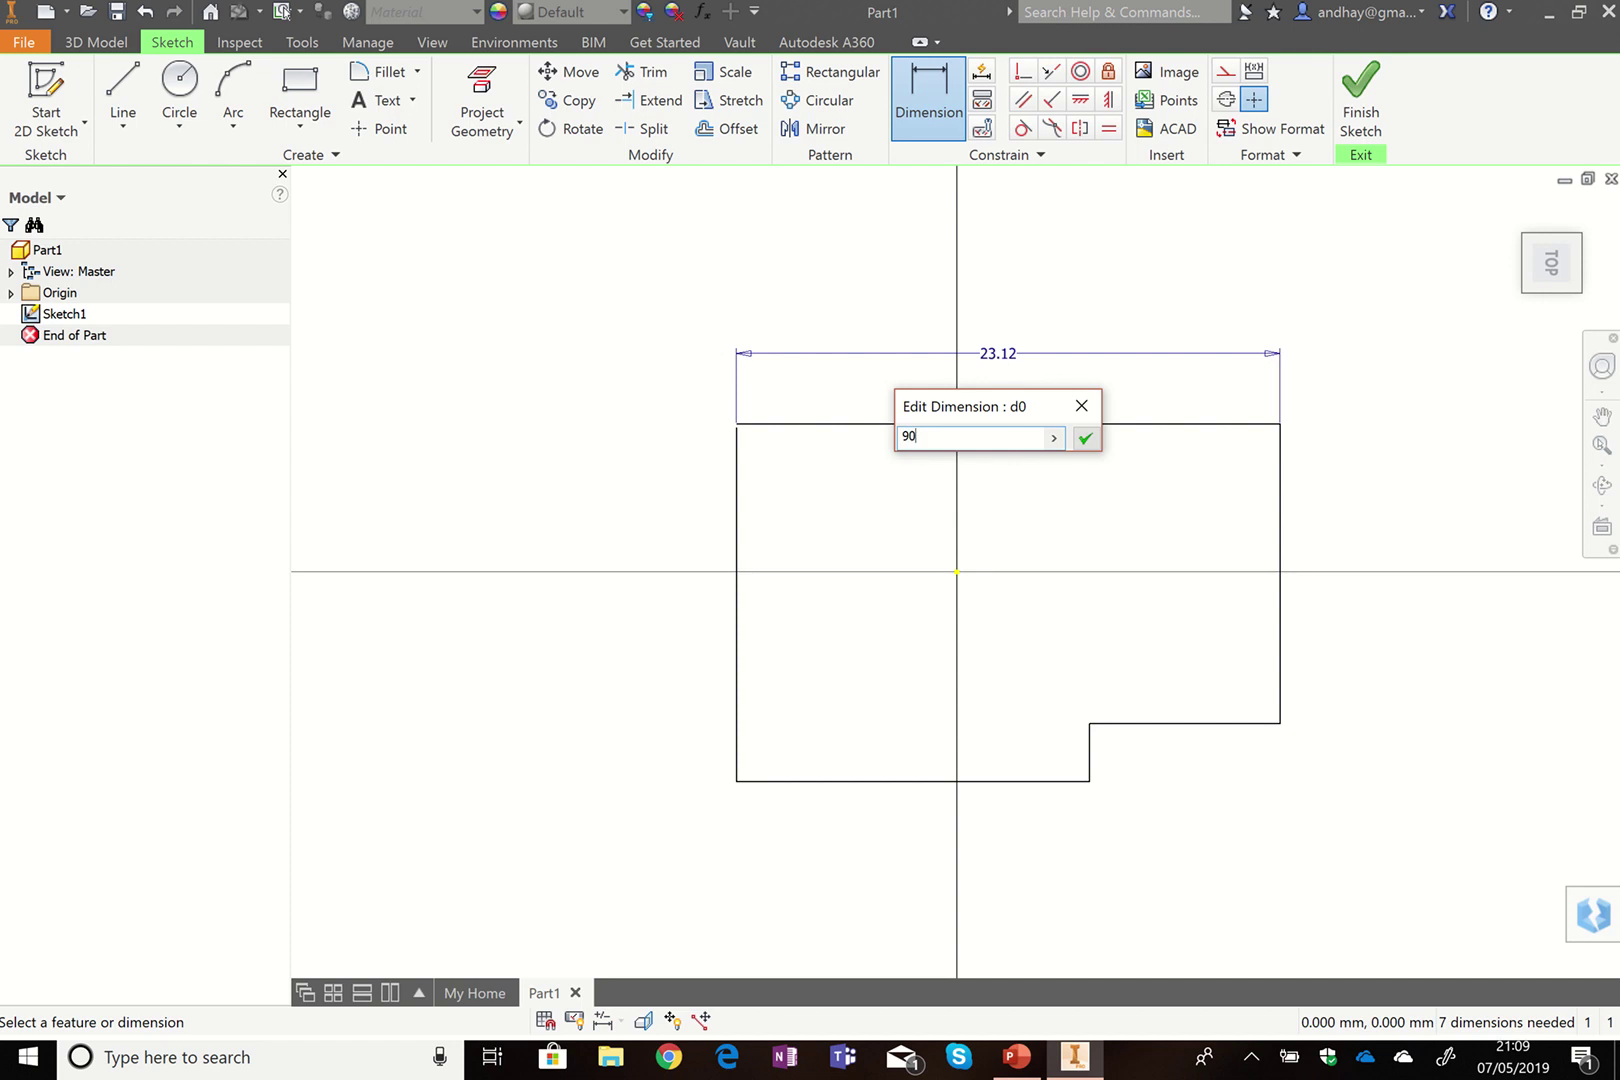
key(Return)
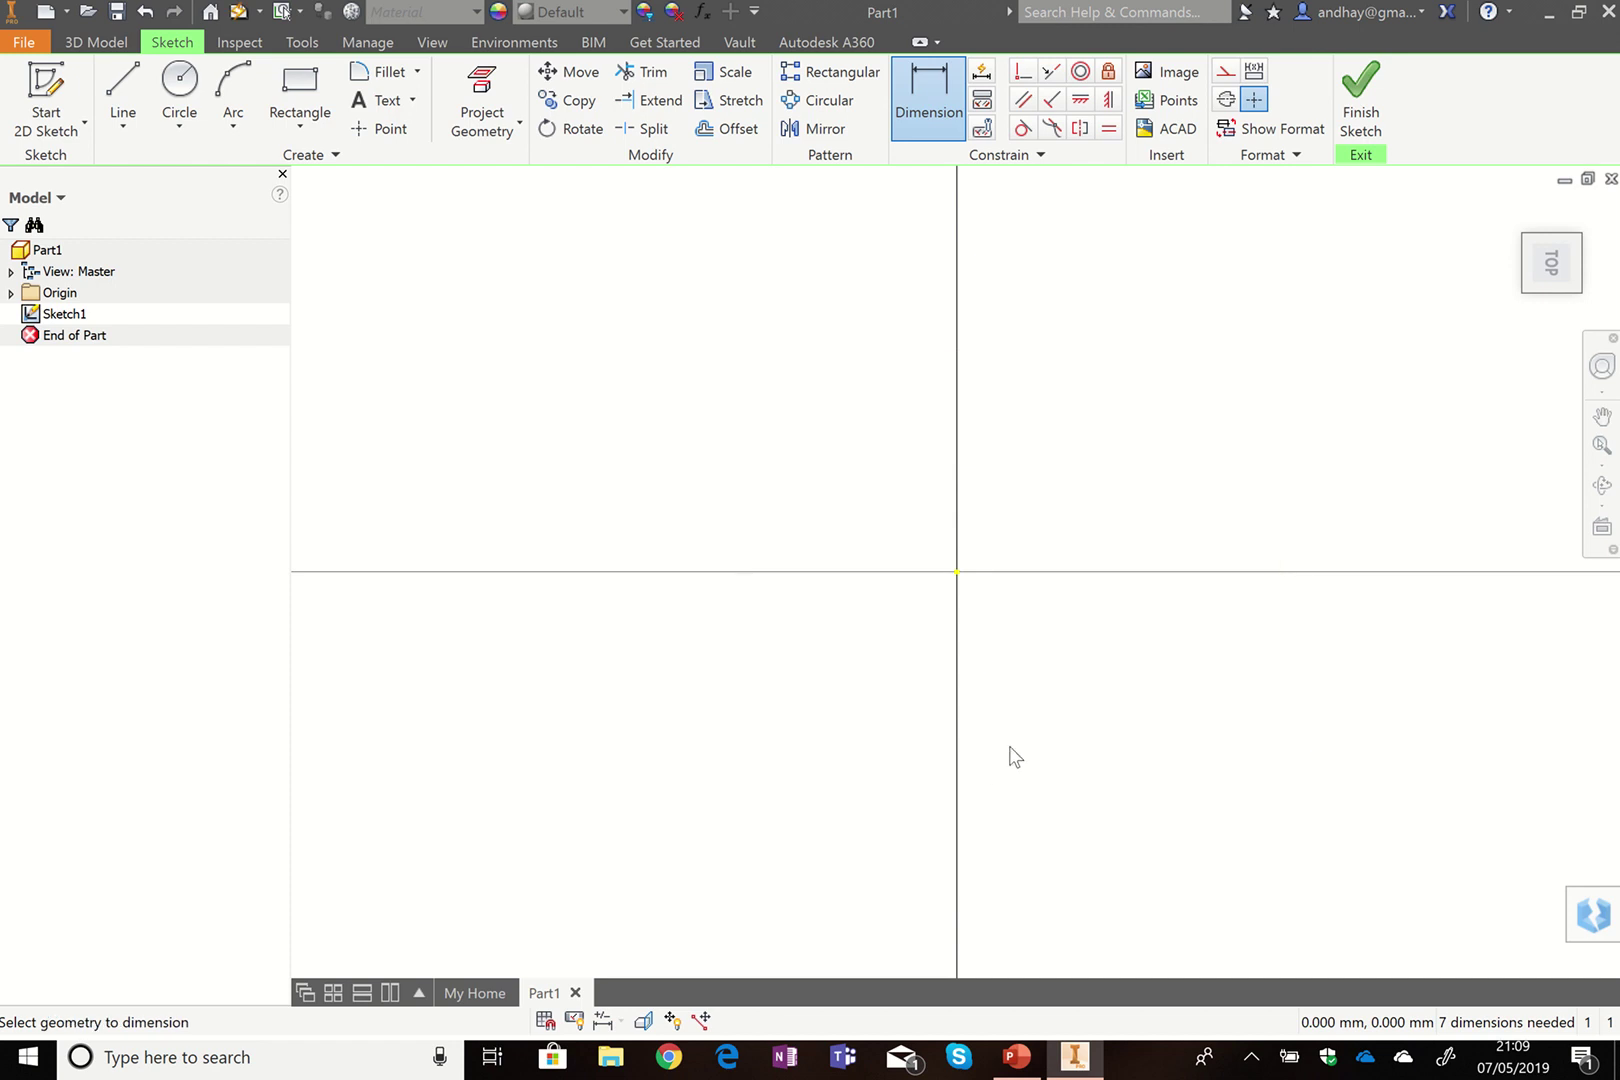
key(Home)
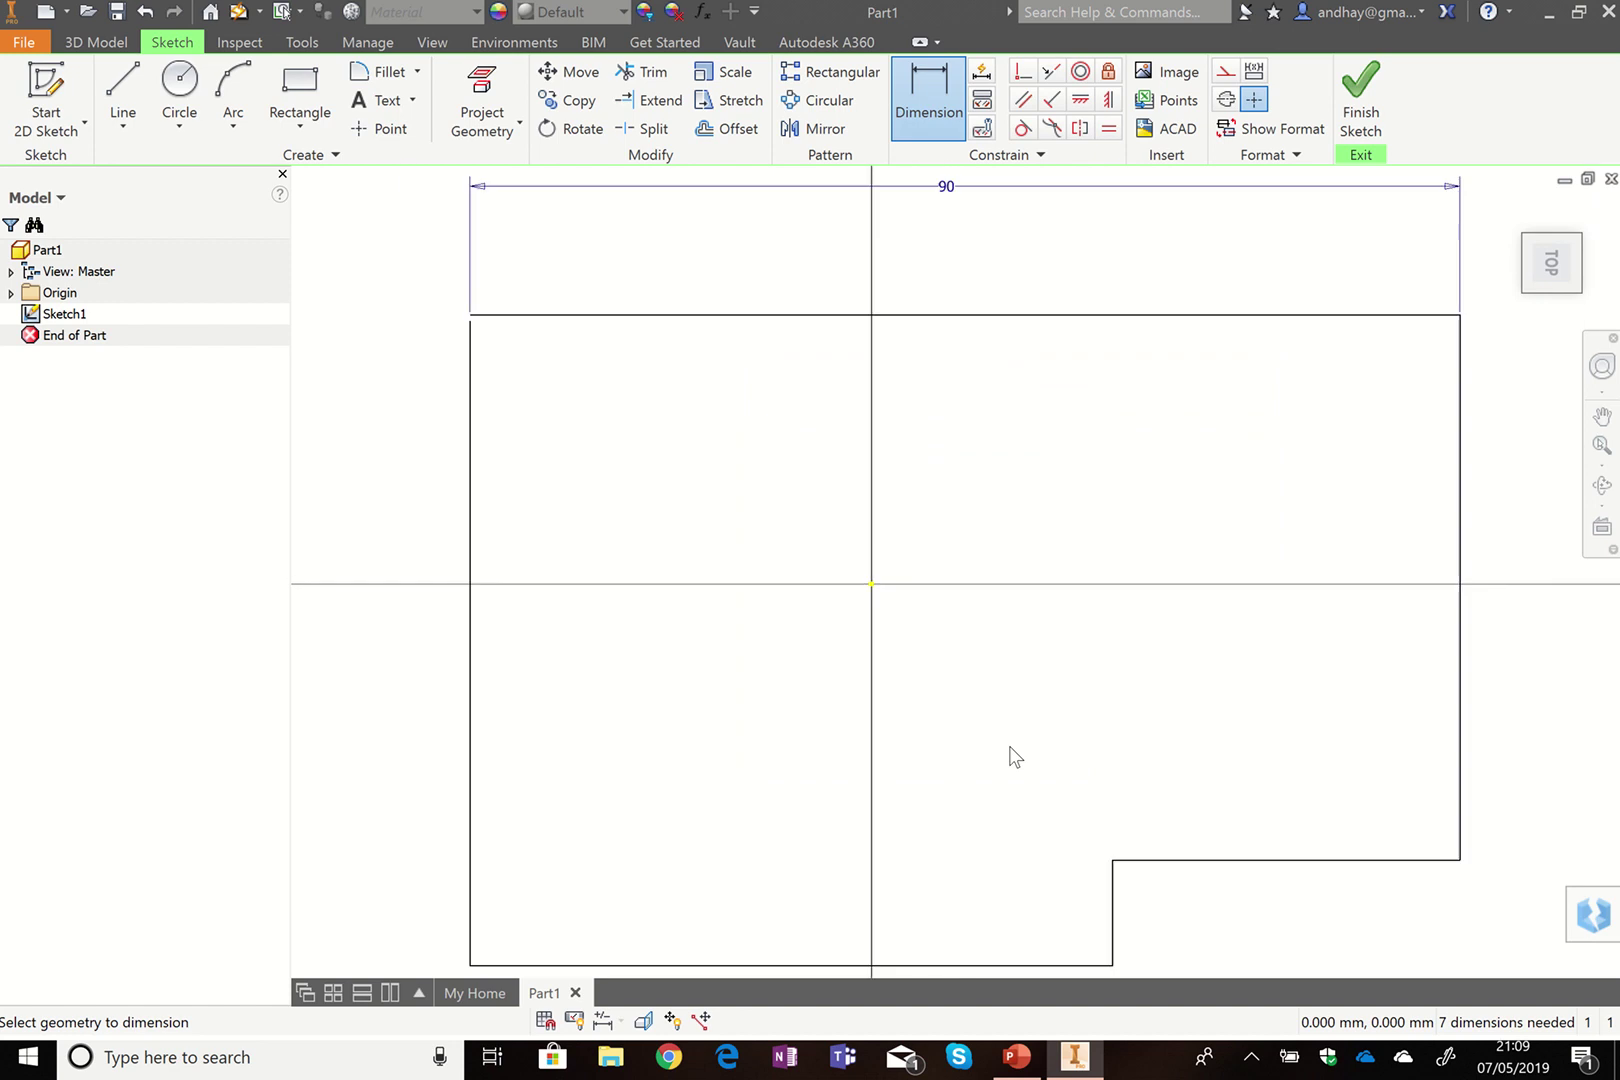
click(1430, 655)
click(1503, 648)
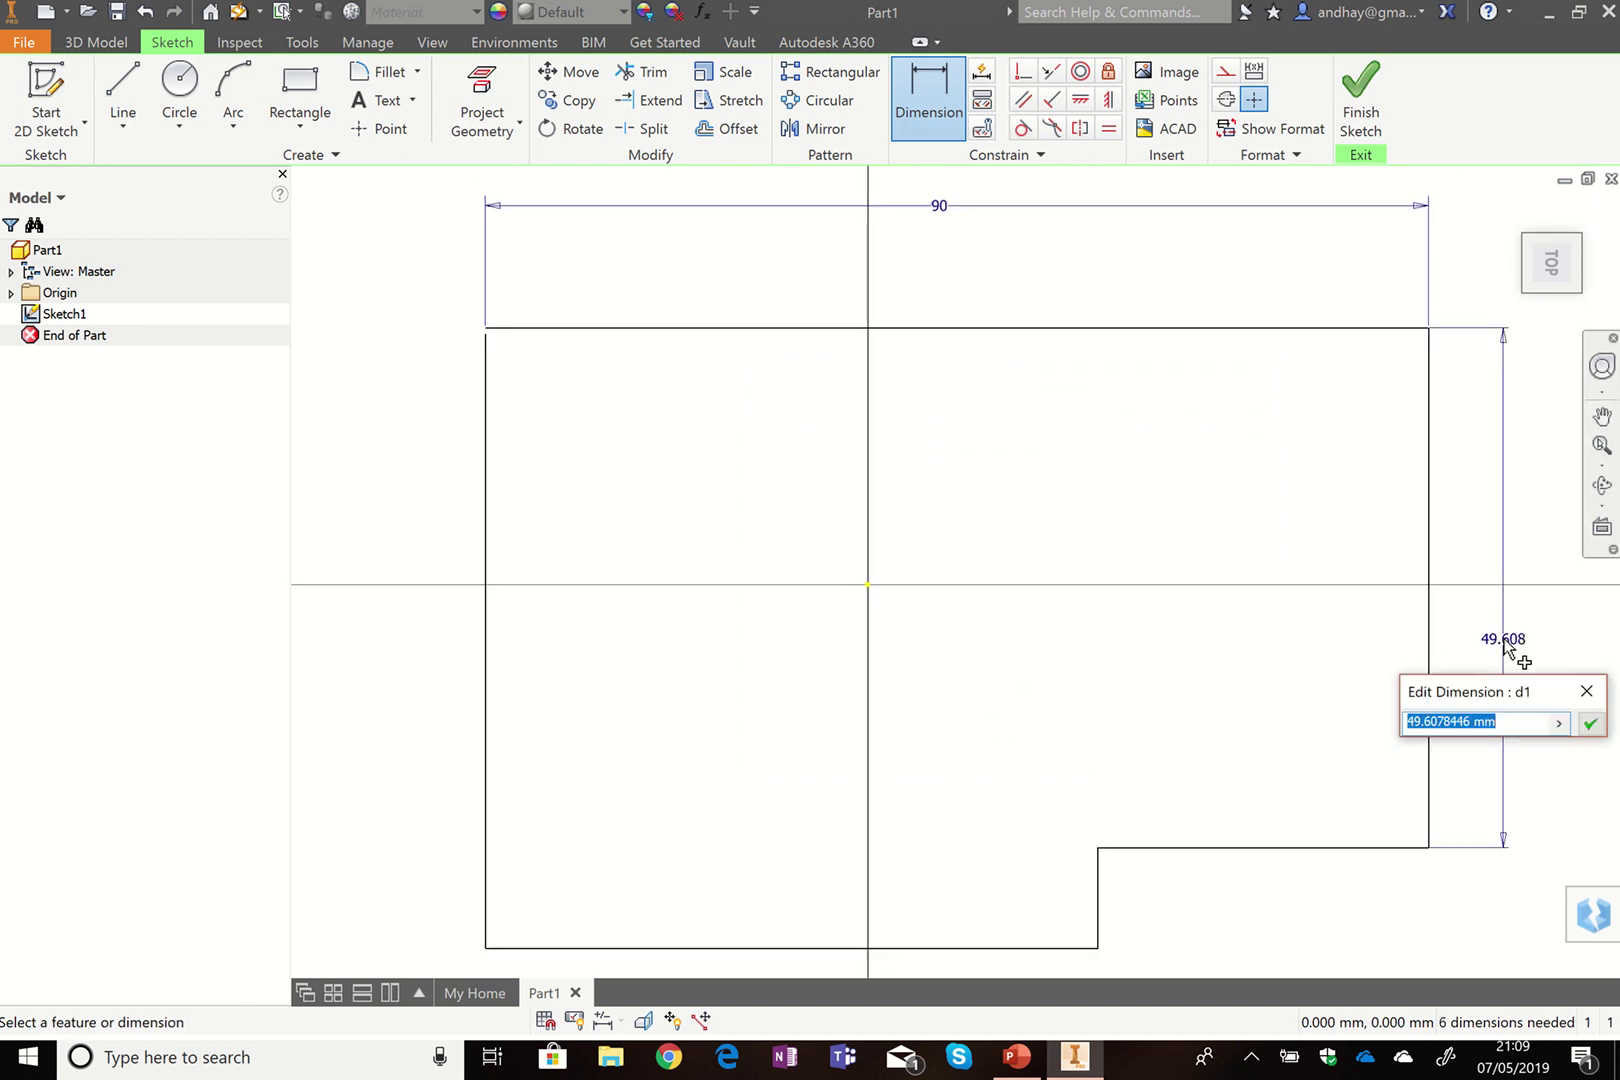
text(50)
key(Return)
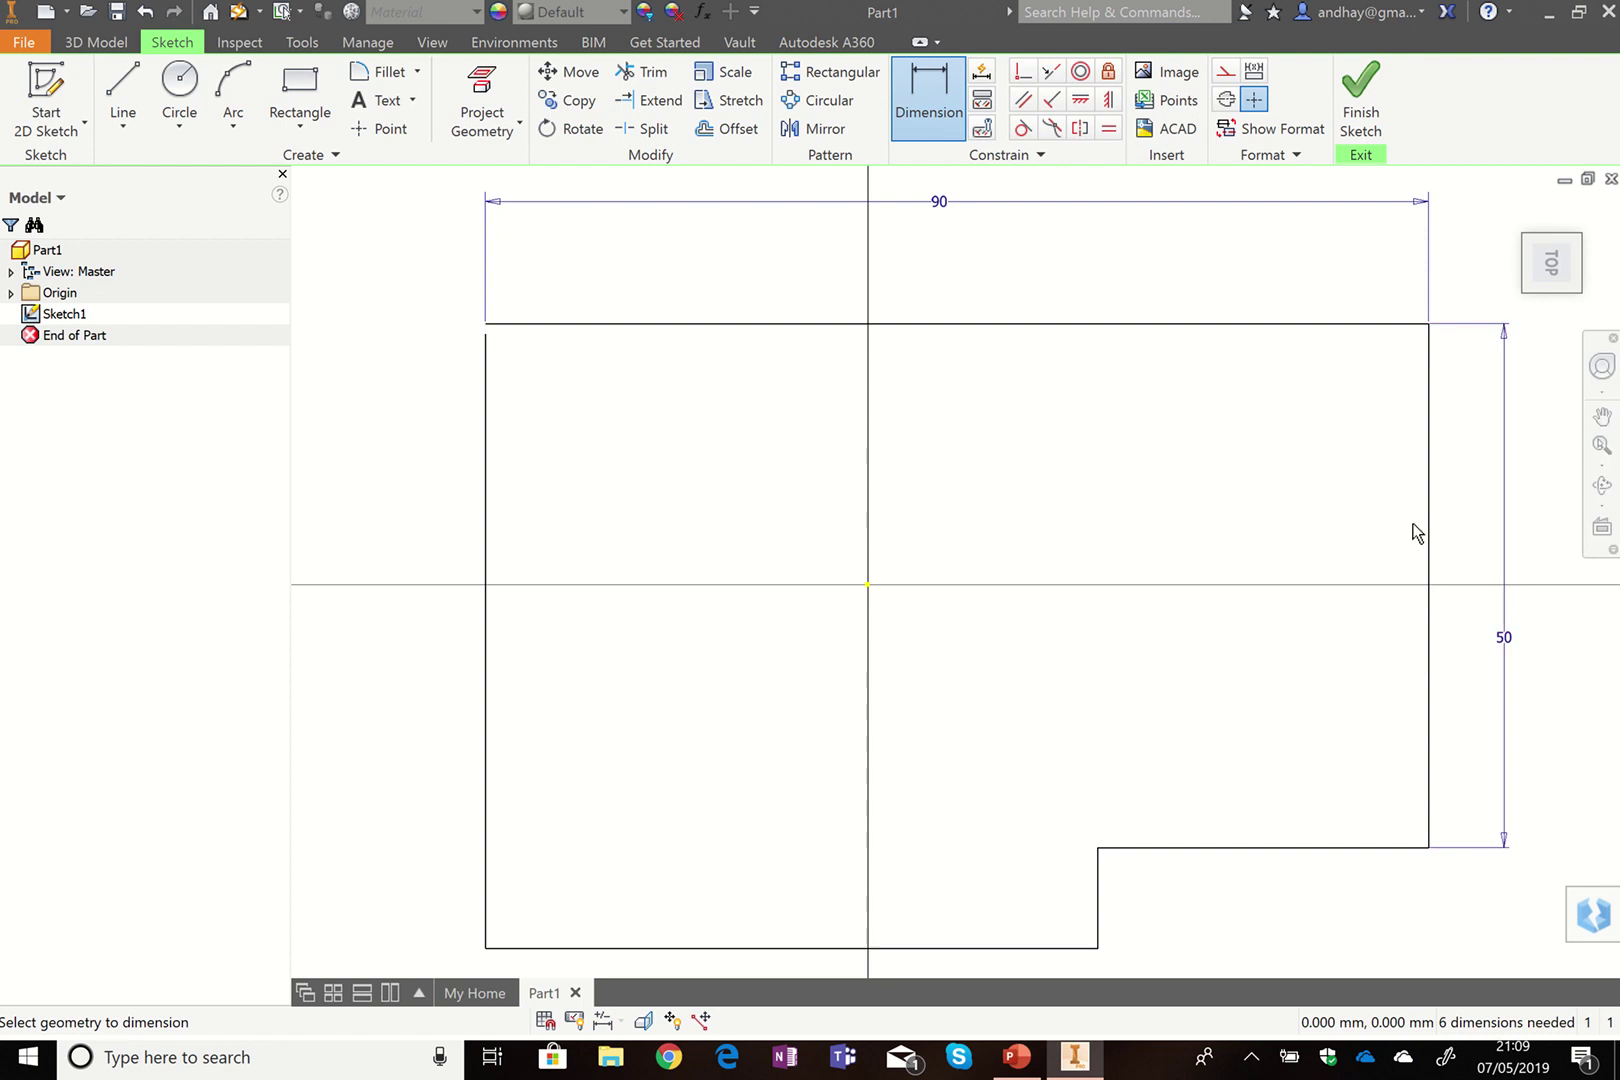
Dimension the left edge to 55 and the bottom edge to 70.
click(485, 668)
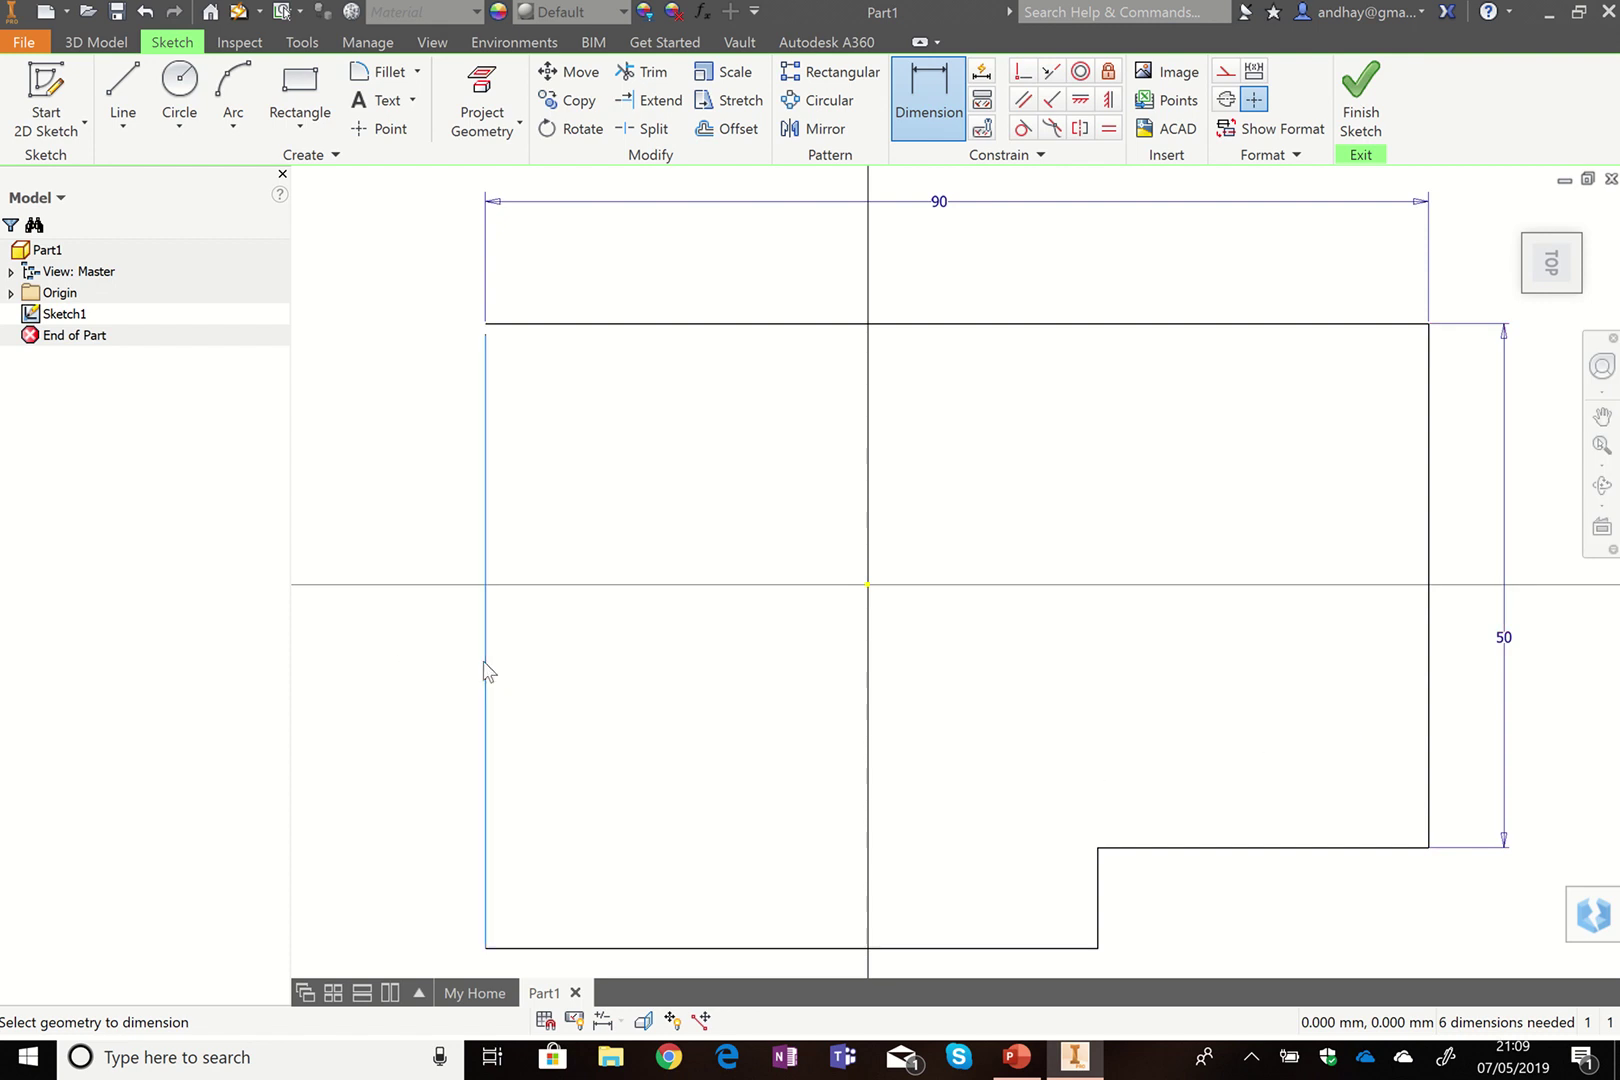
click(414, 596)
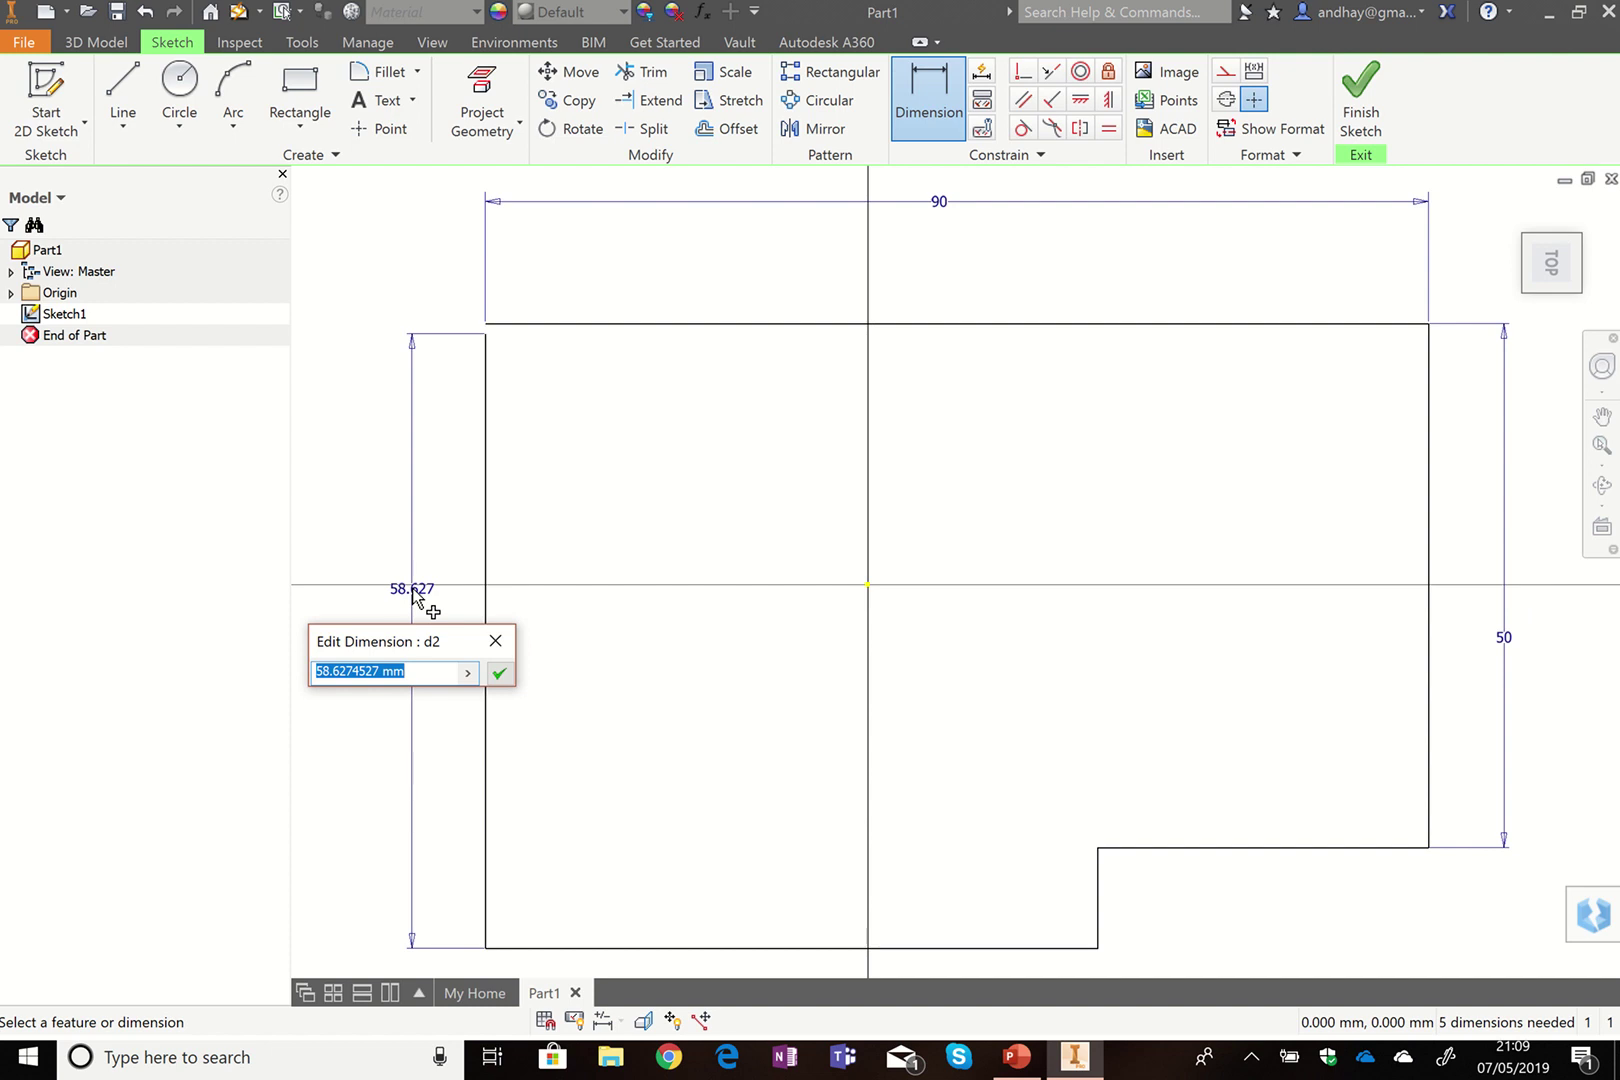
text(55)
key(Return)
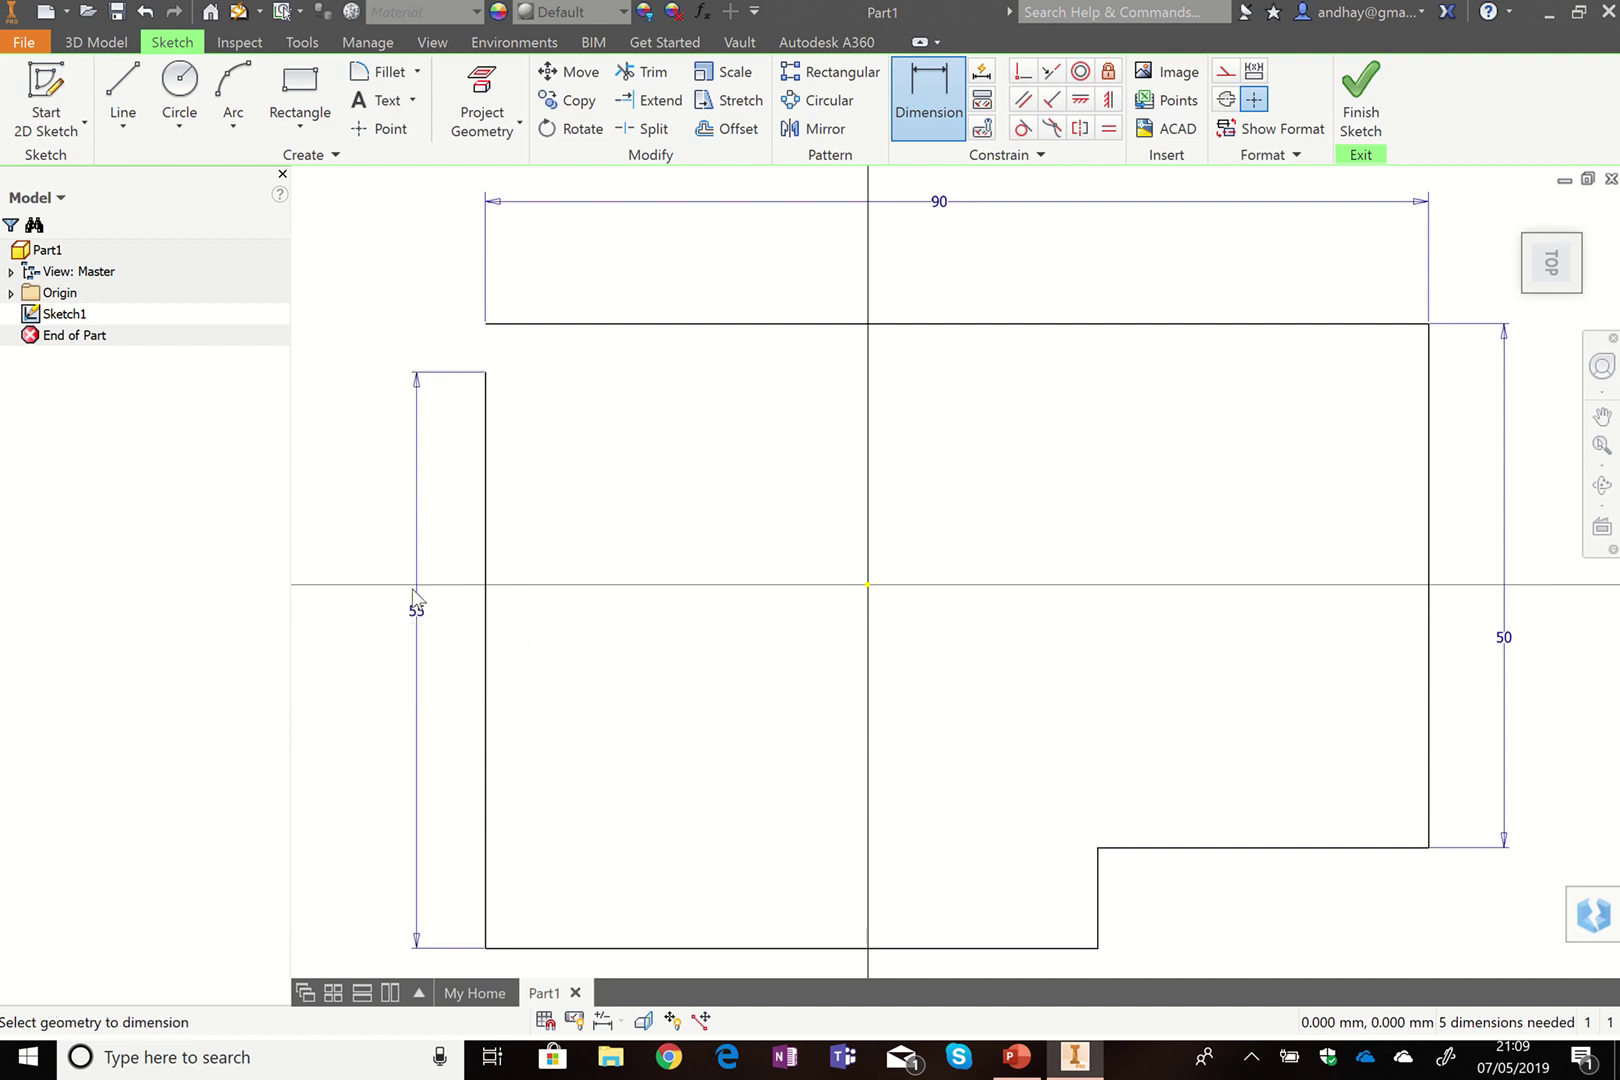
click(790, 950)
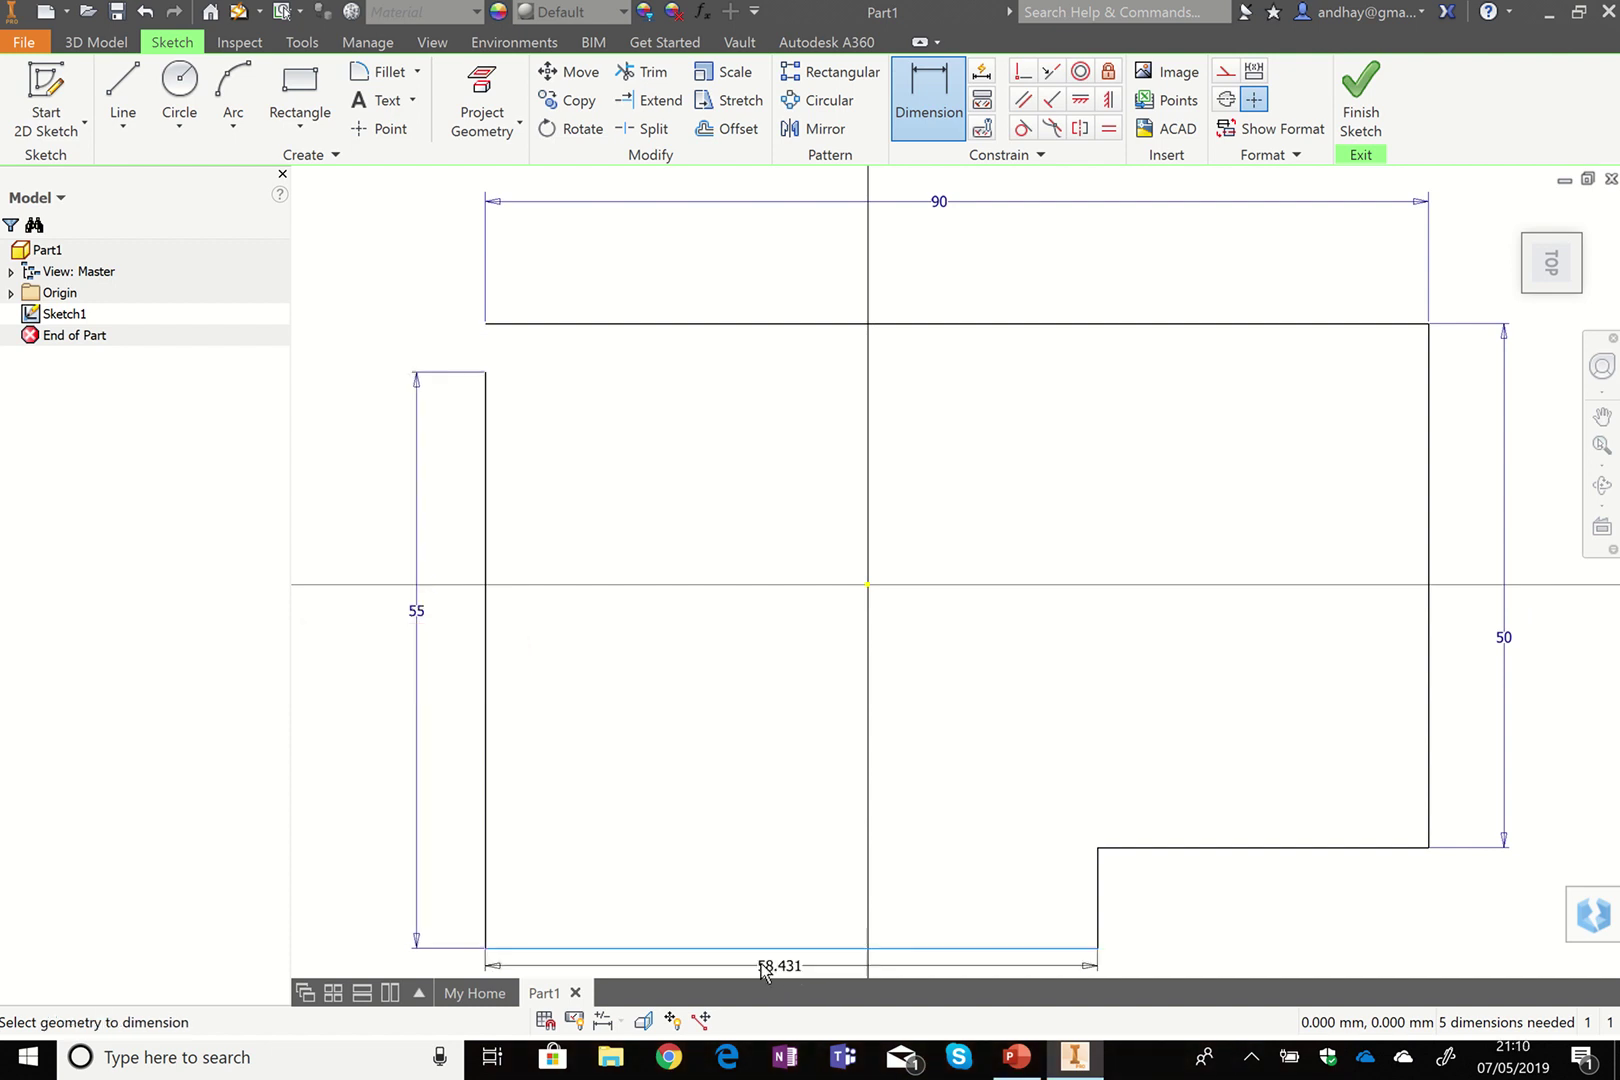
click(760, 966)
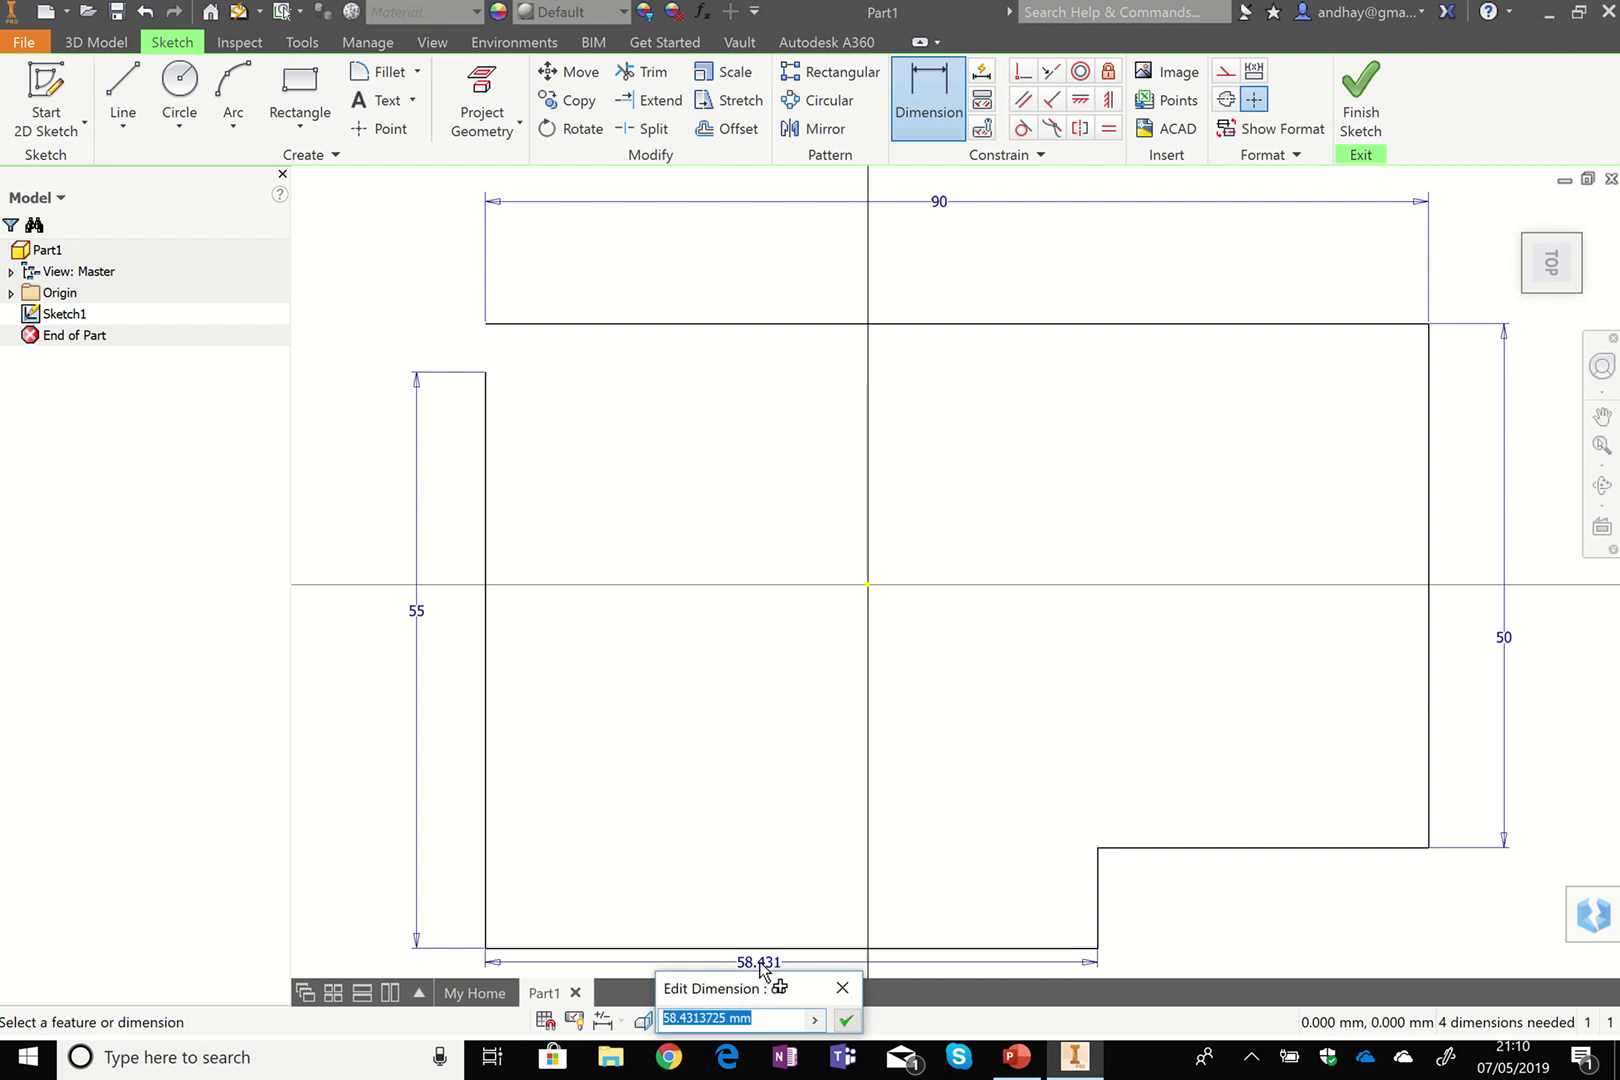
text(70)
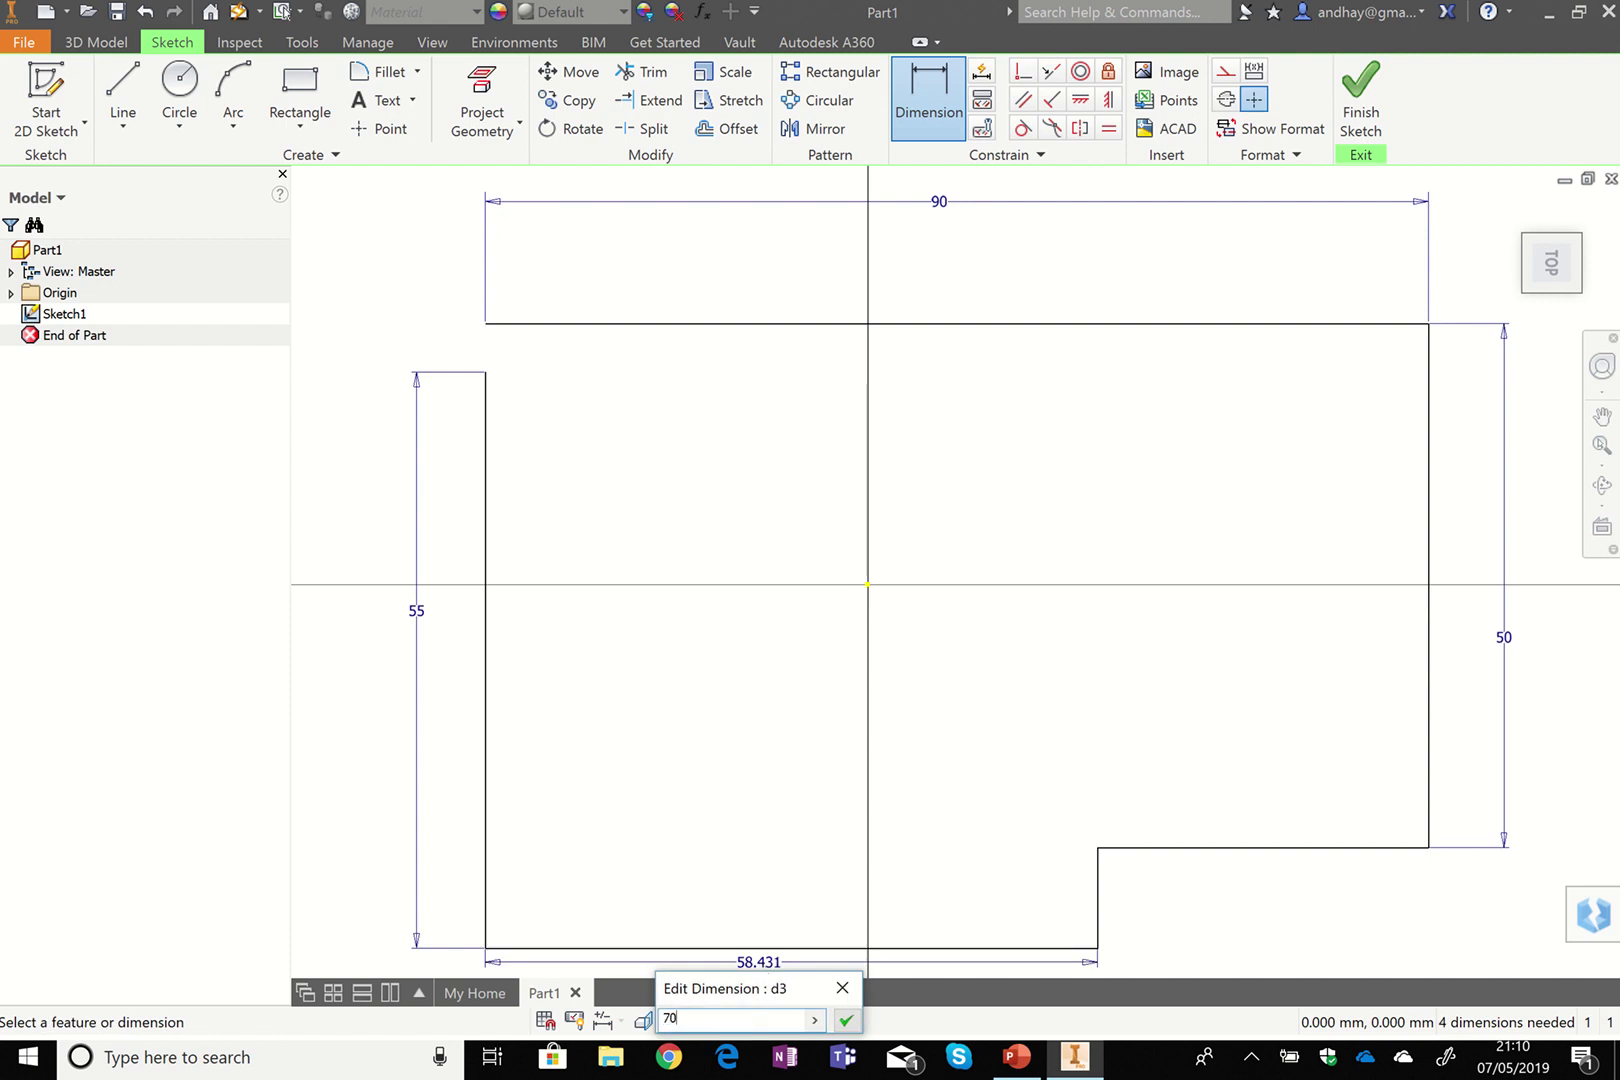
key(Return)
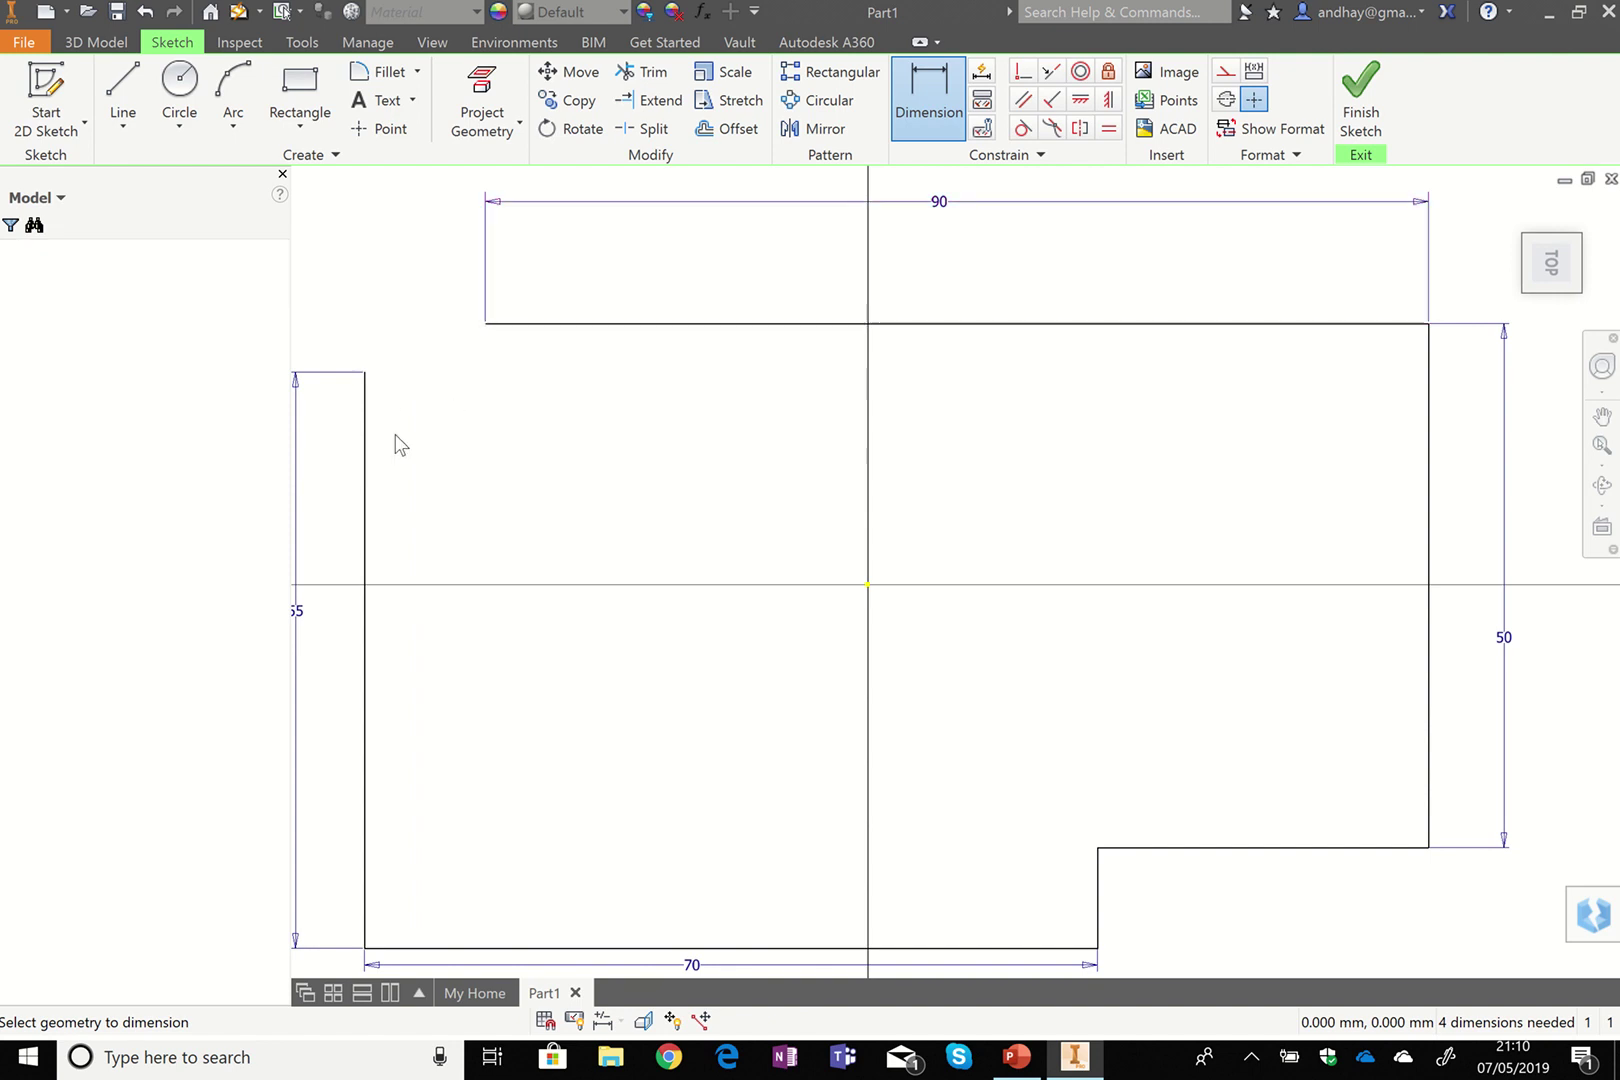
Undo the last two dimensions and redraw the left edge up to the top-left corner.
key(ctrl+z)
key(ctrl+z)
key(ctrl+z)
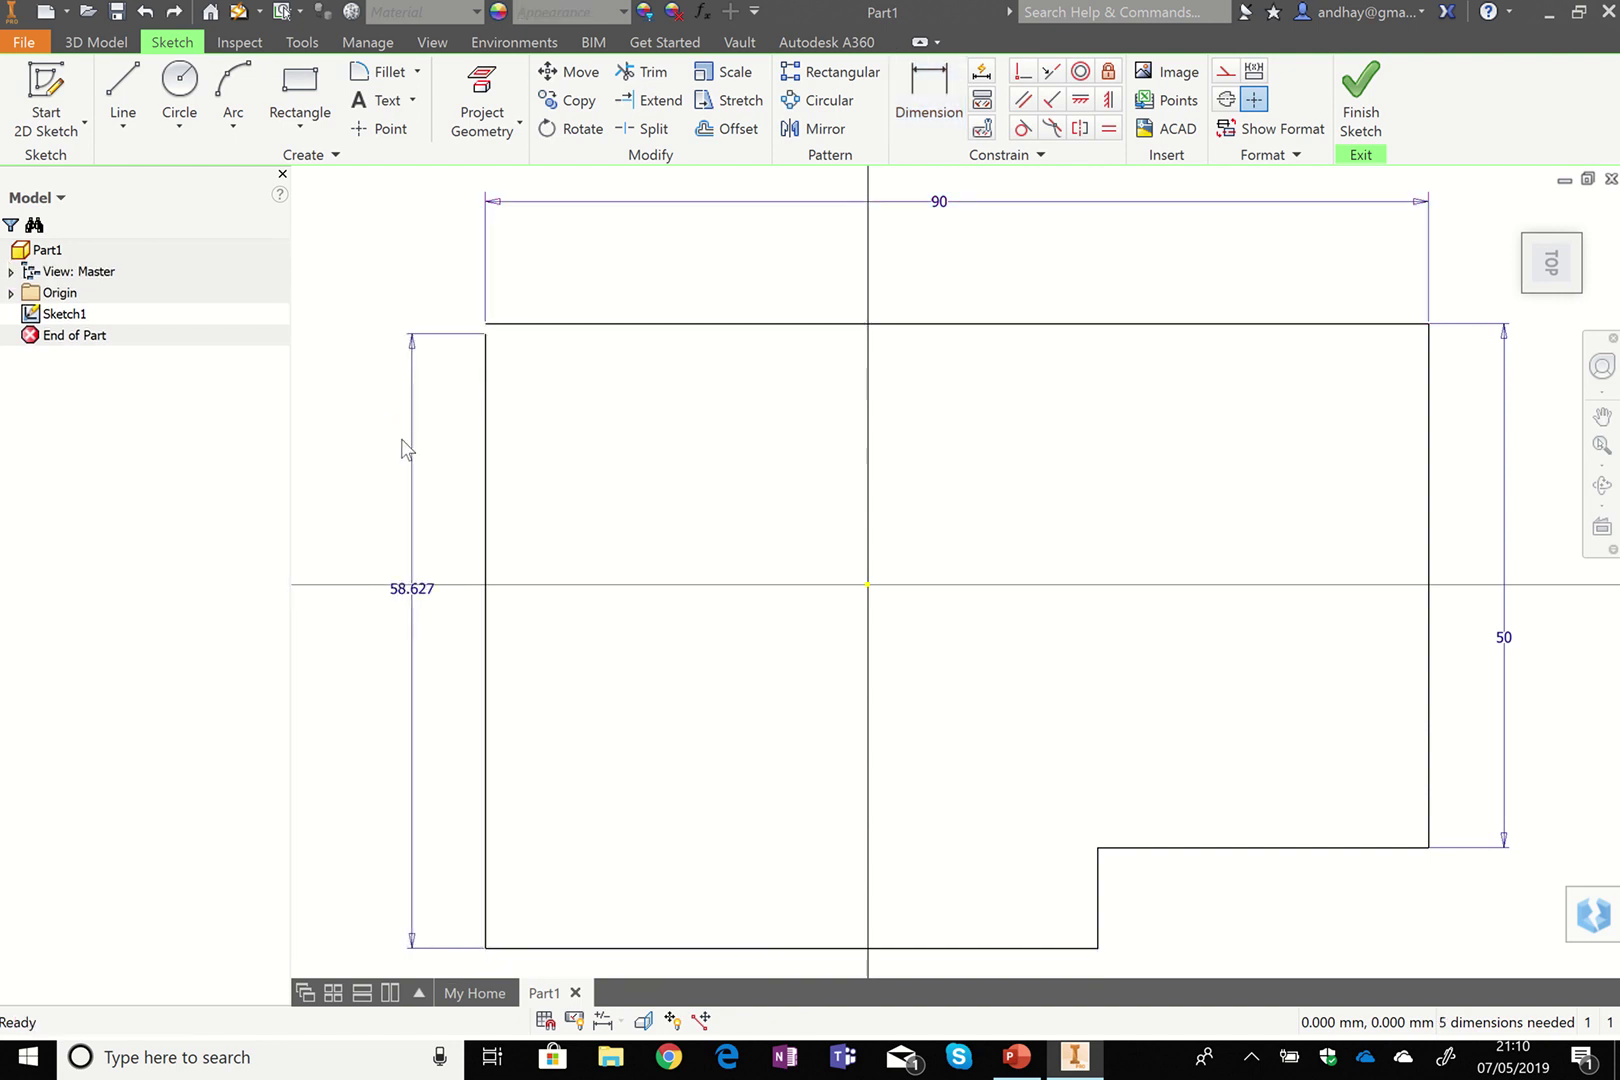
key(ctrl+z)
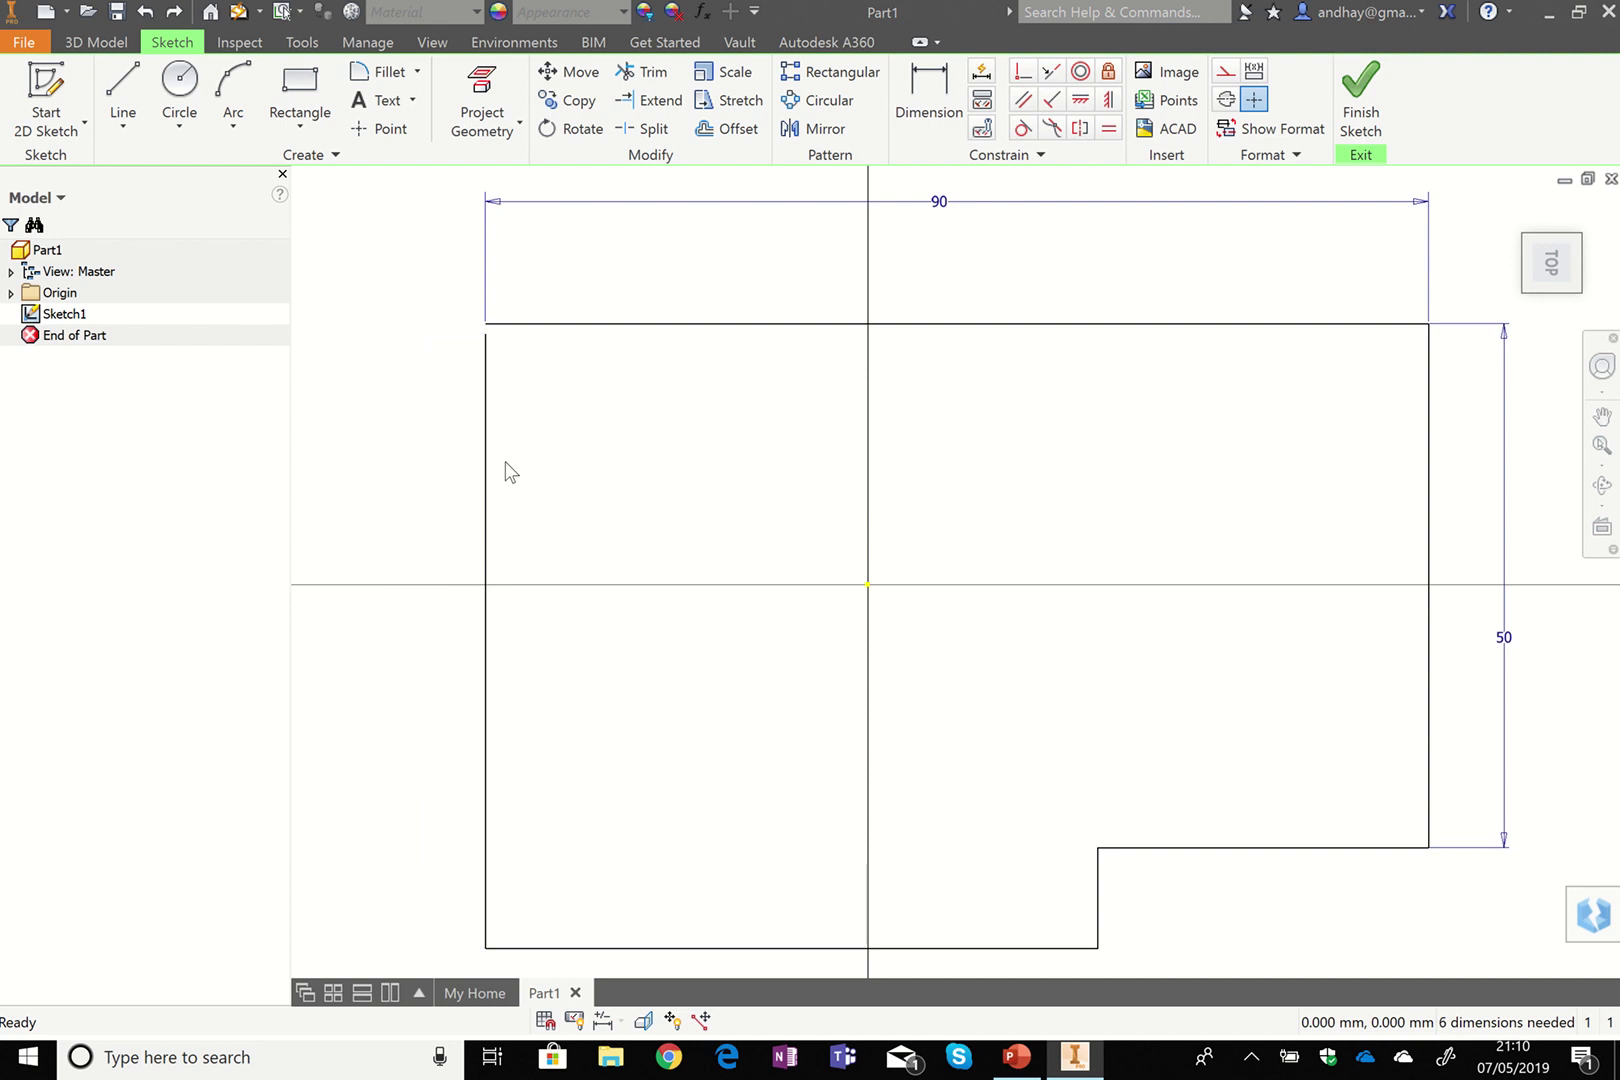
click(486, 547)
key(Delete)
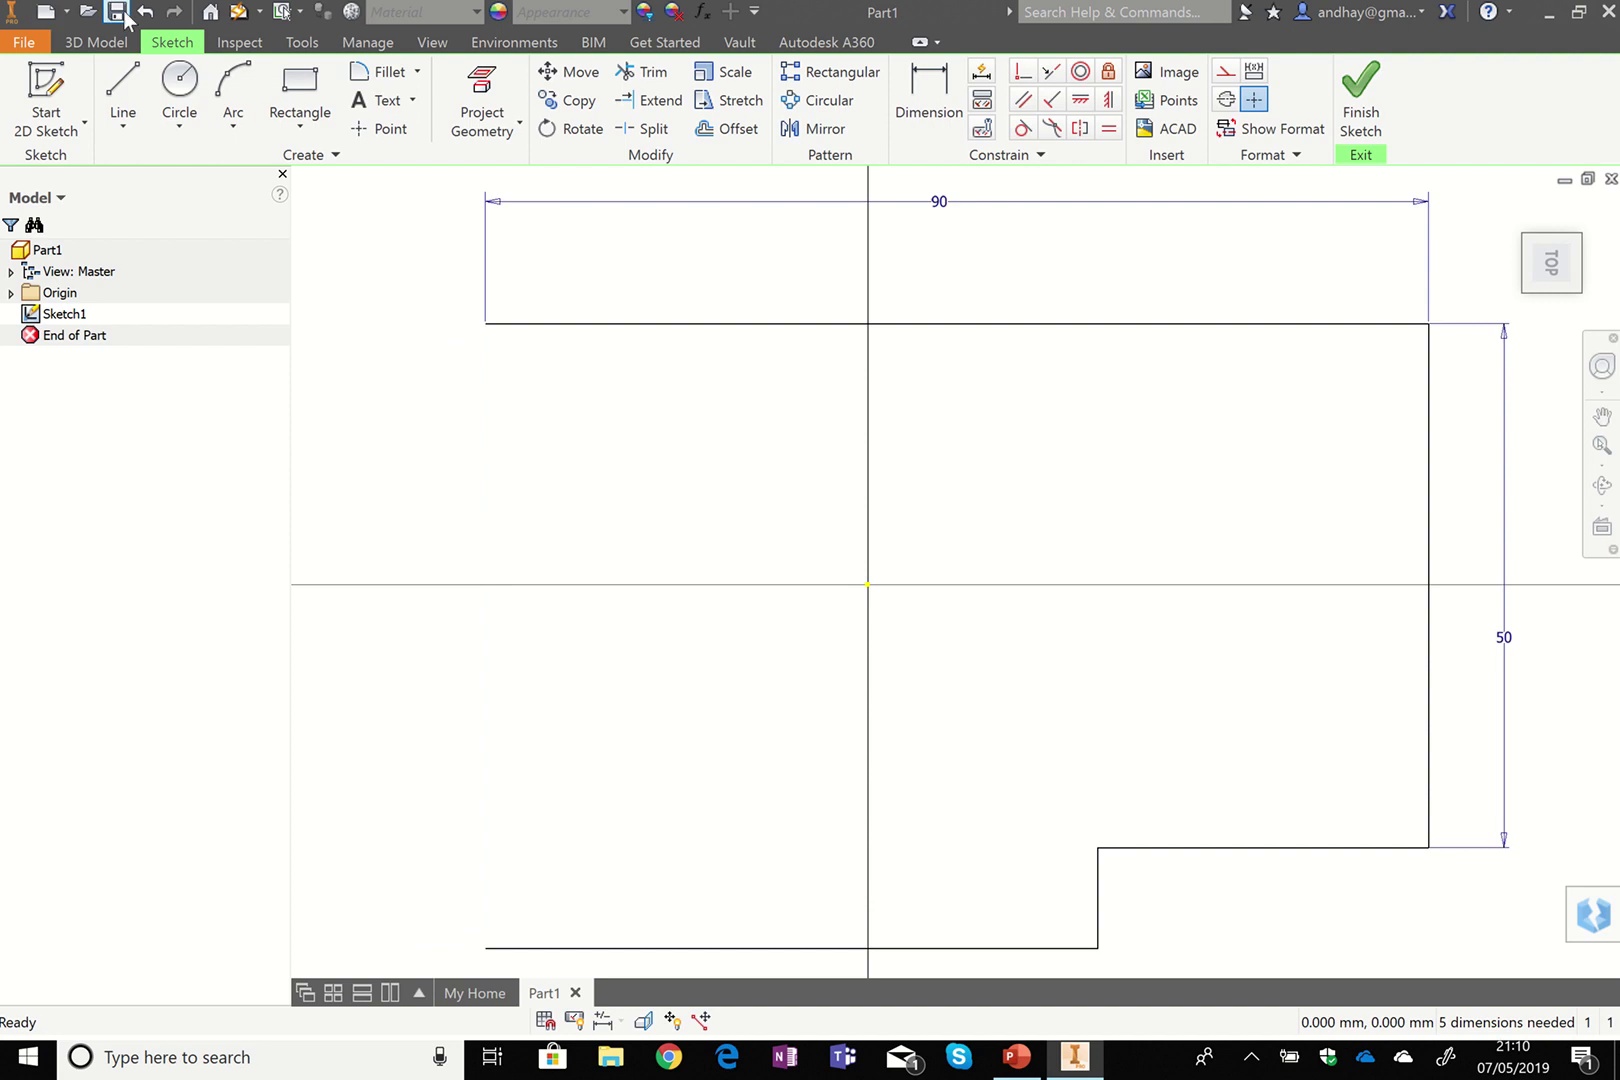
click(120, 102)
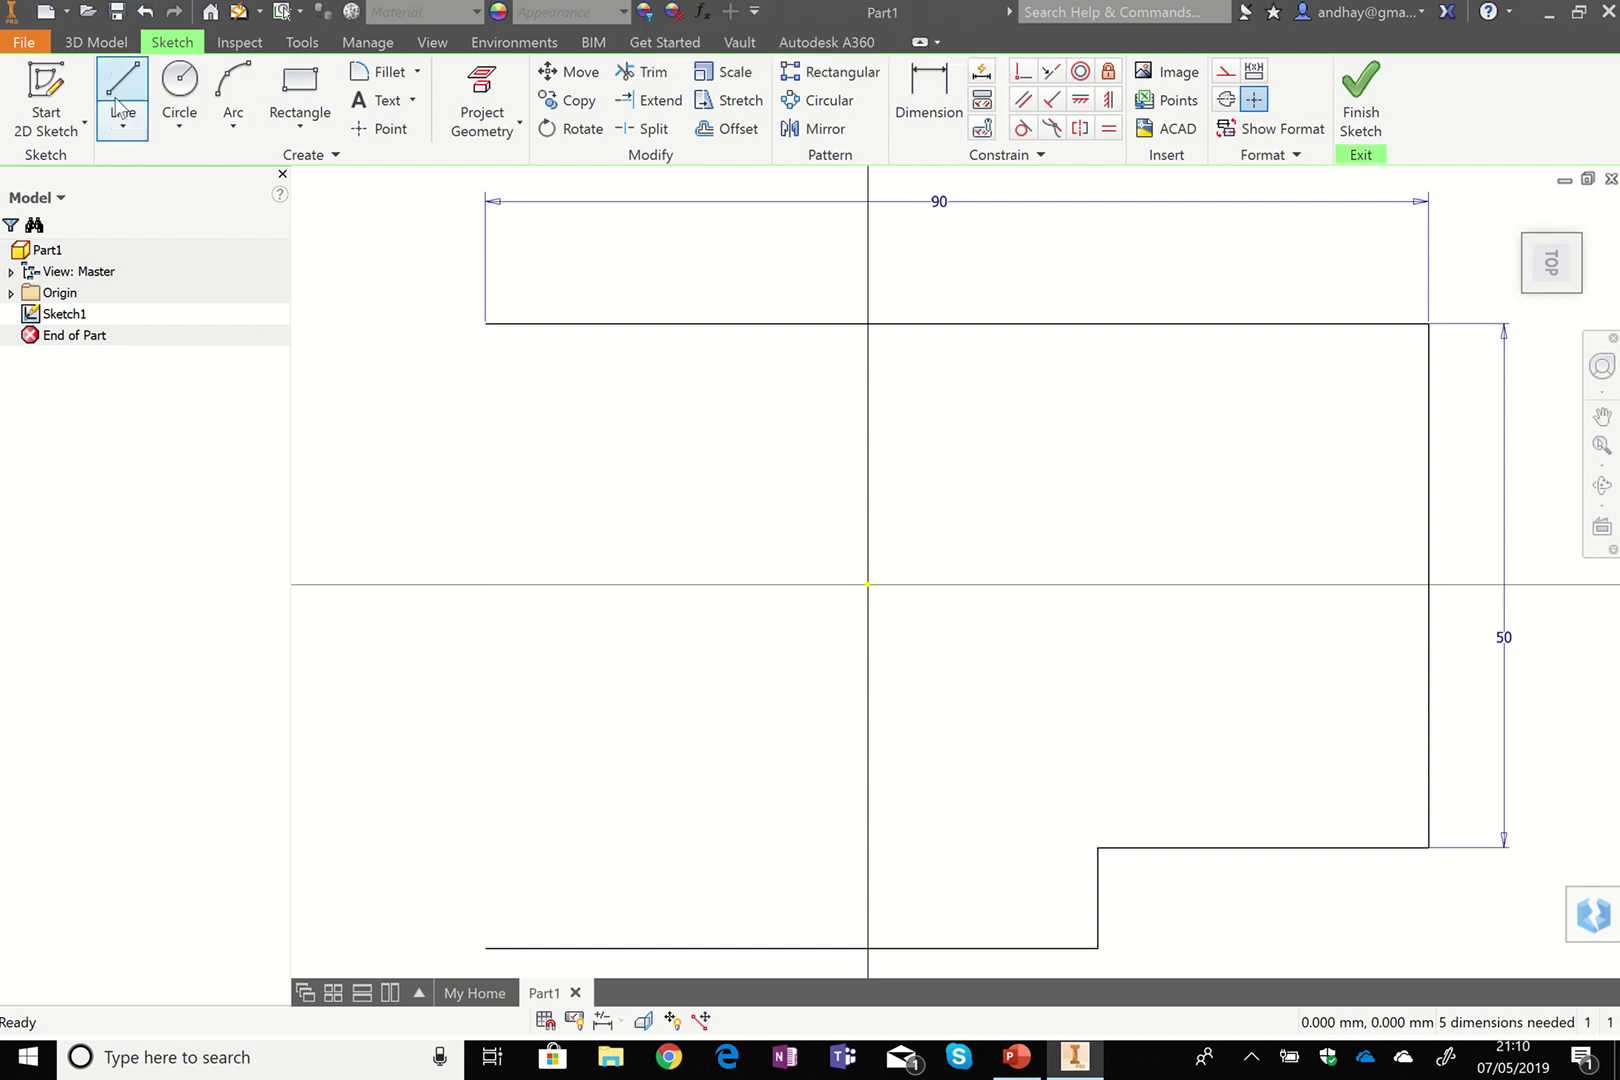
click(485, 948)
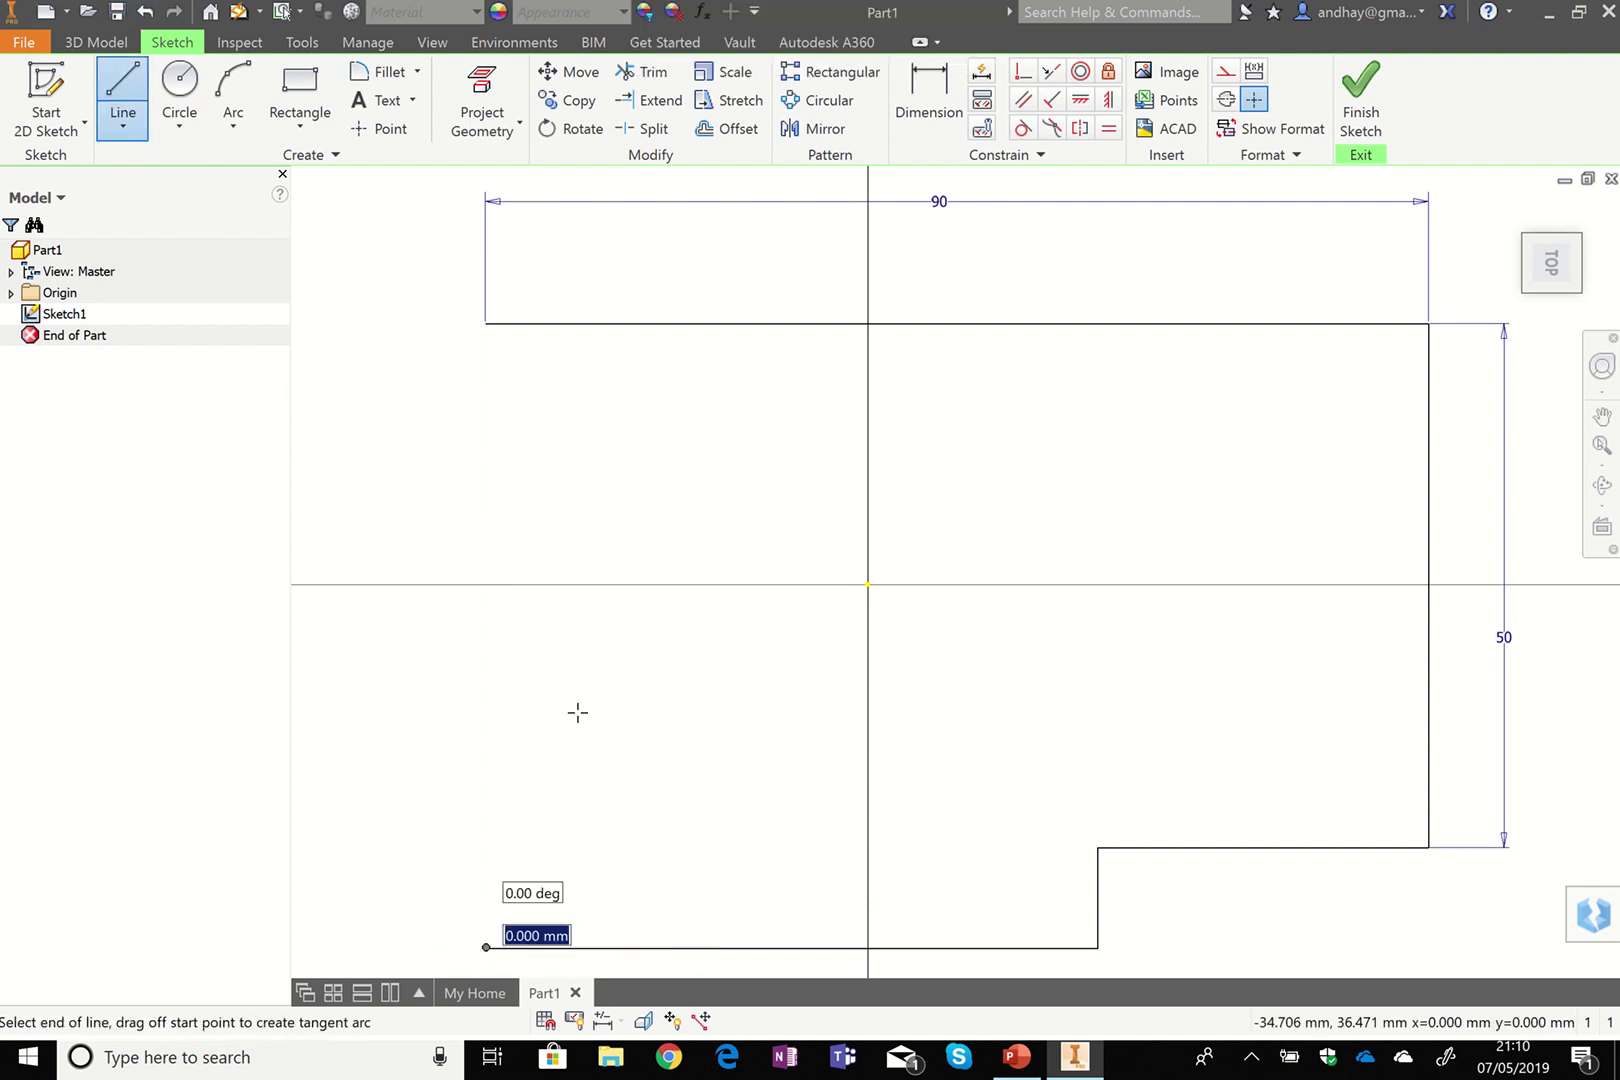
click(485, 323)
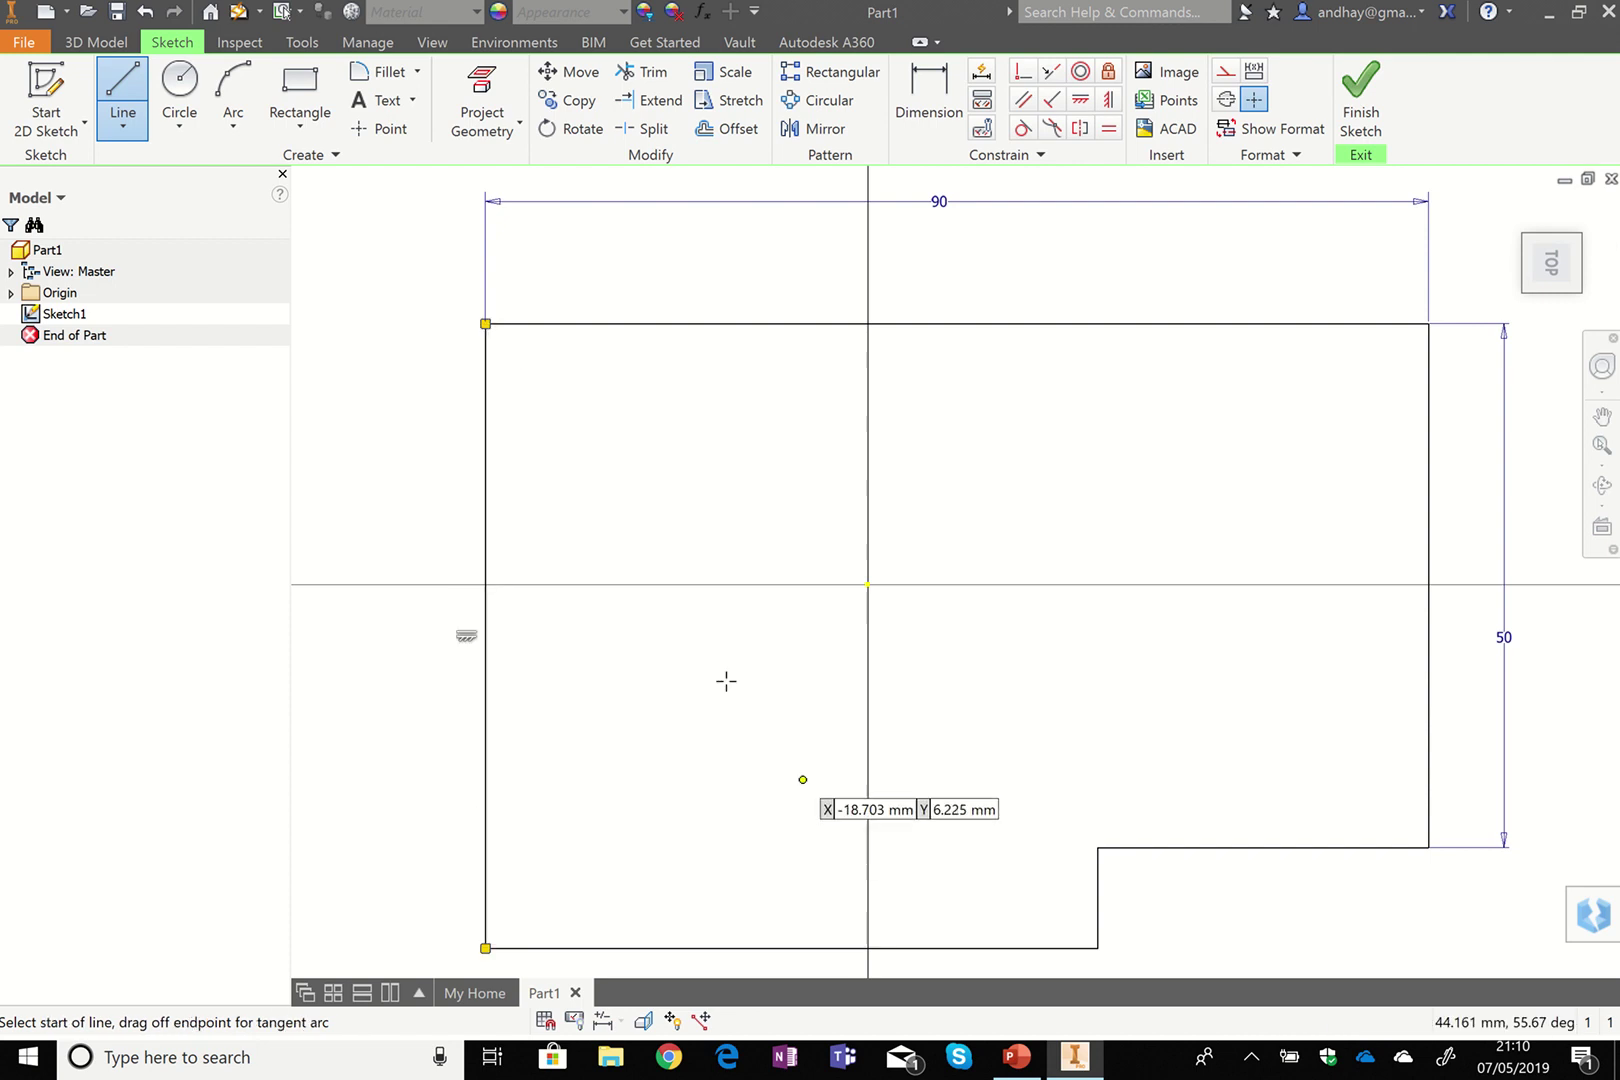
key(Escape)
Re-dimension the left edge to 55 and the bottom edge to 70.
click(940, 112)
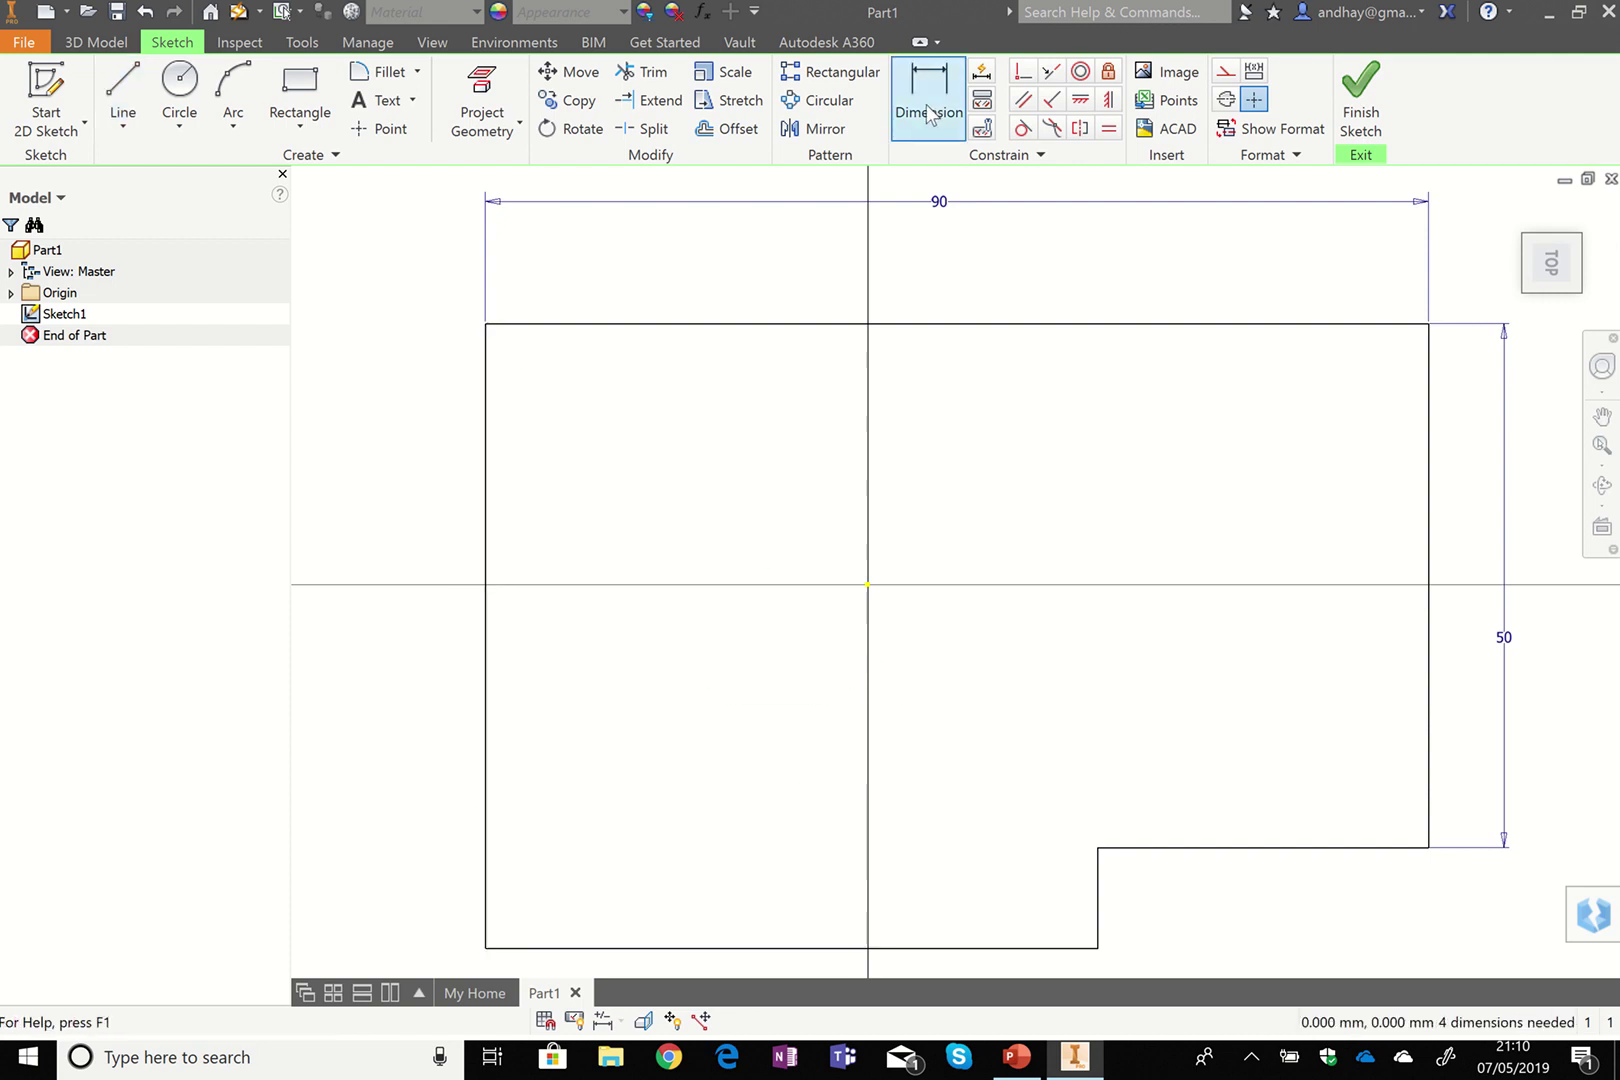
click(486, 766)
click(410, 689)
text(55)
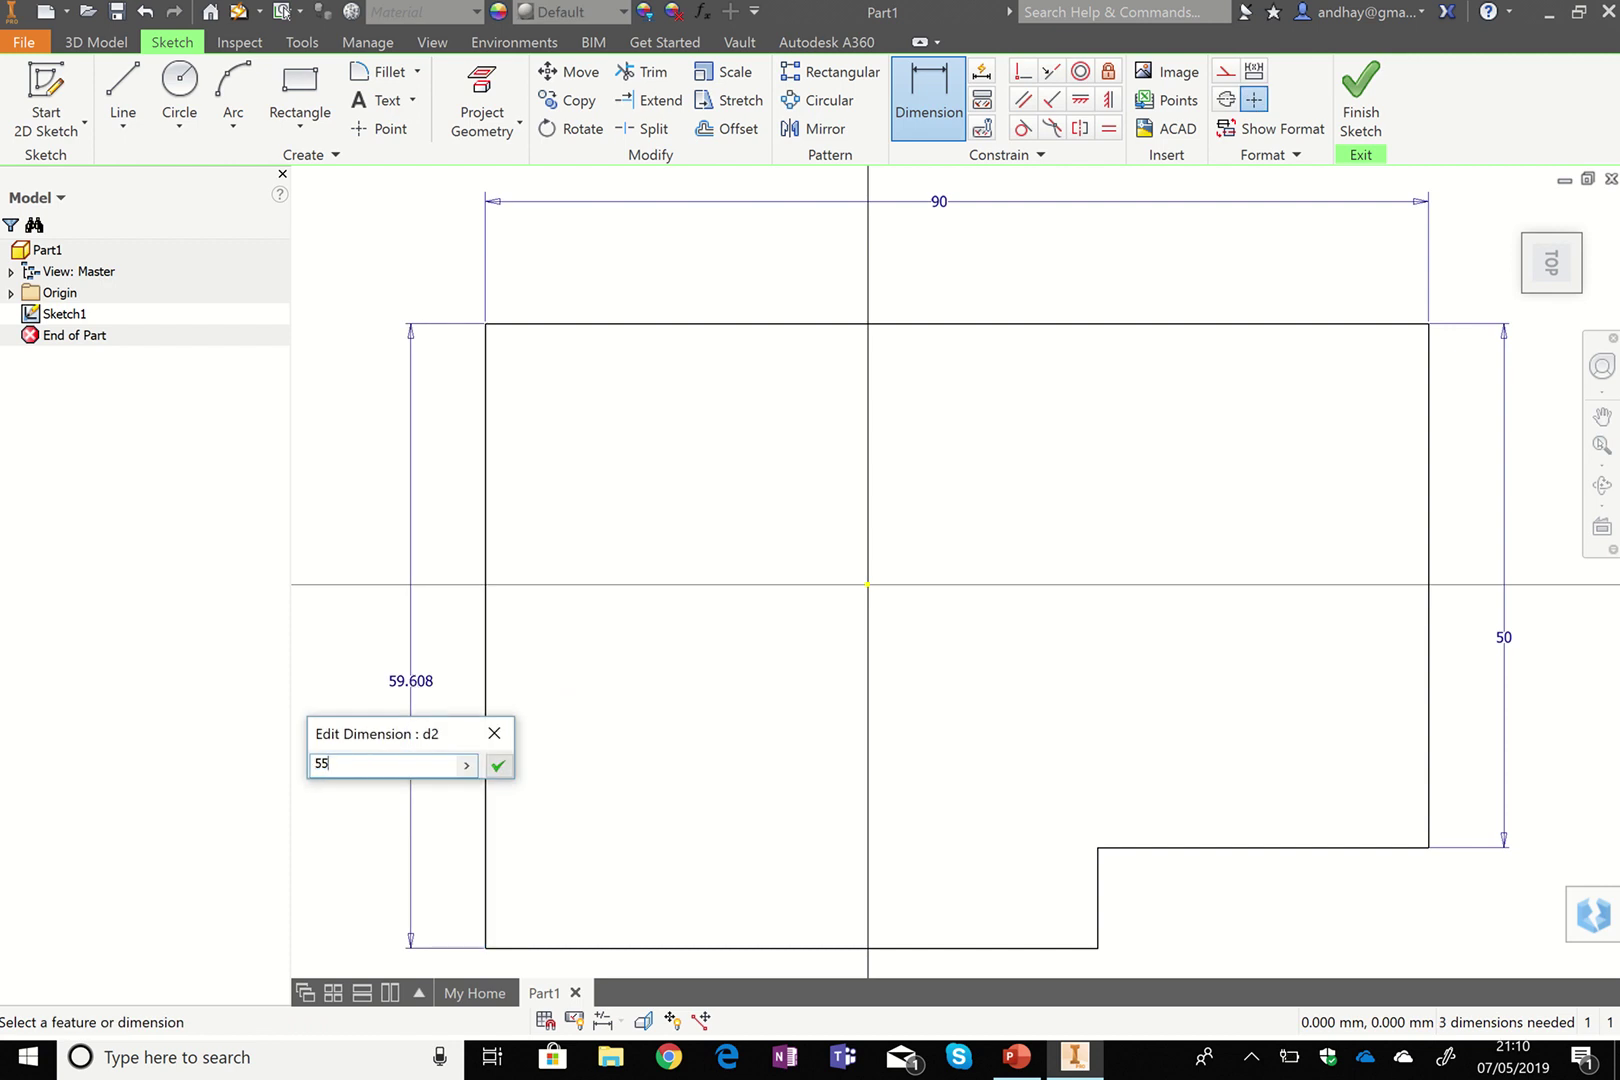
key(Return)
click(903, 900)
click(877, 792)
text(70)
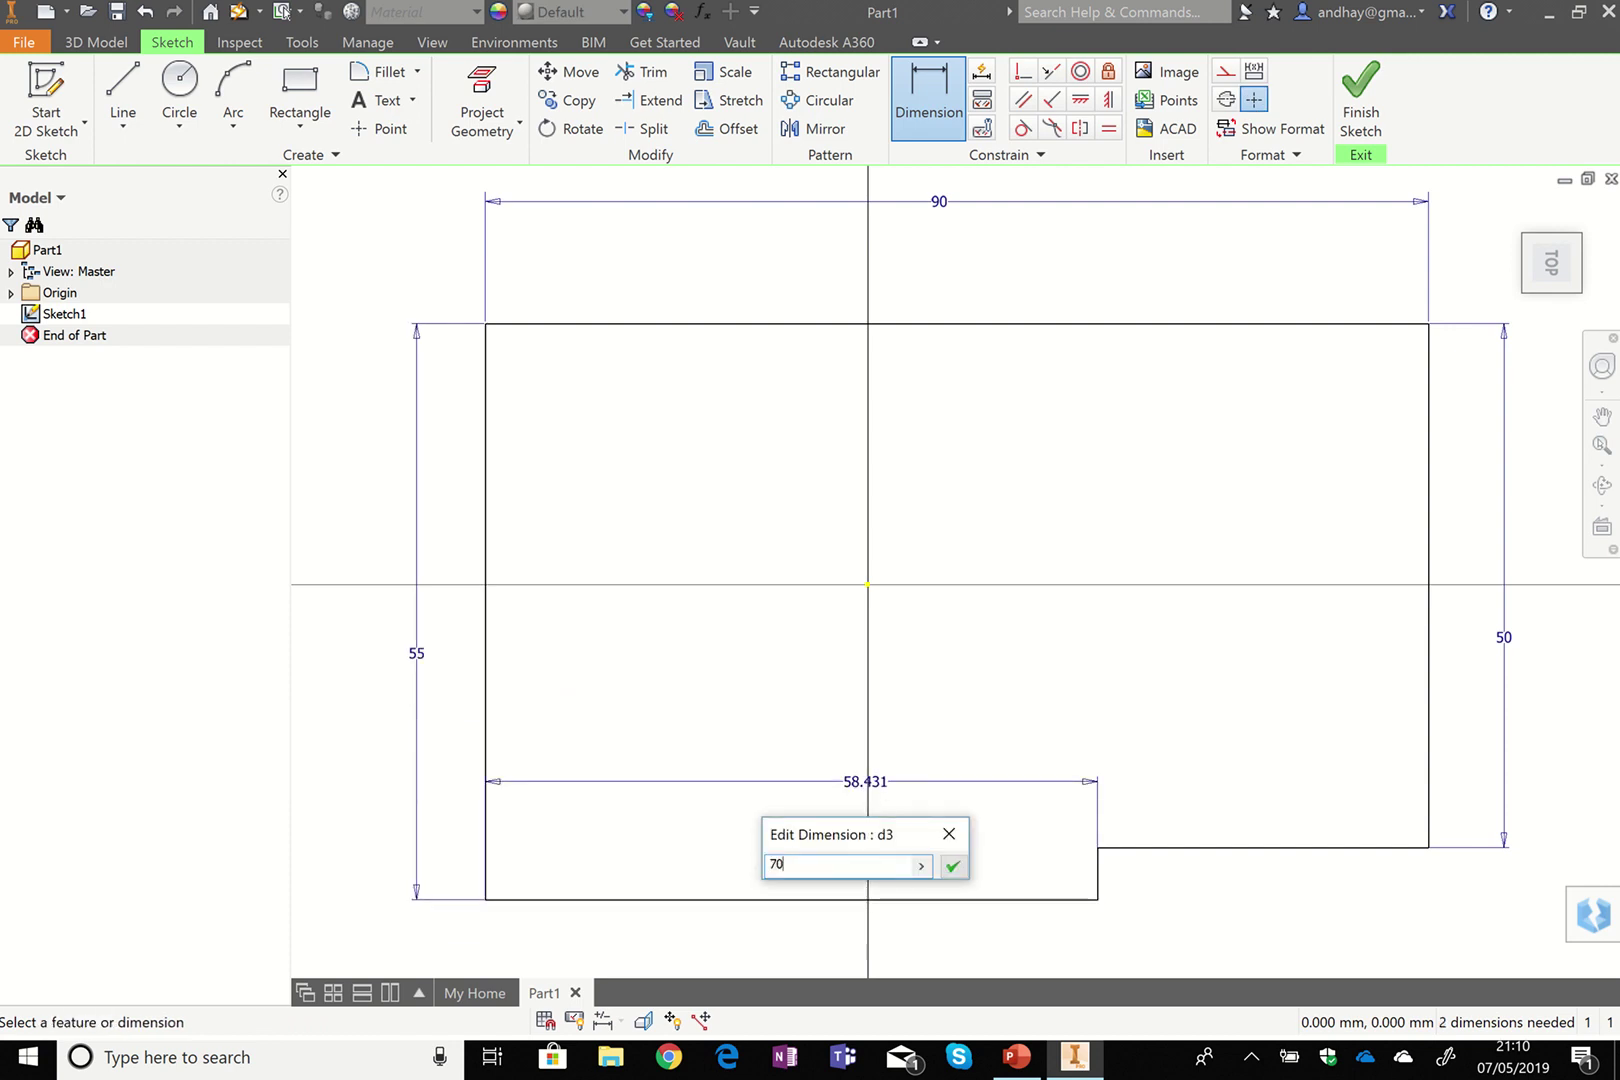
key(Return)
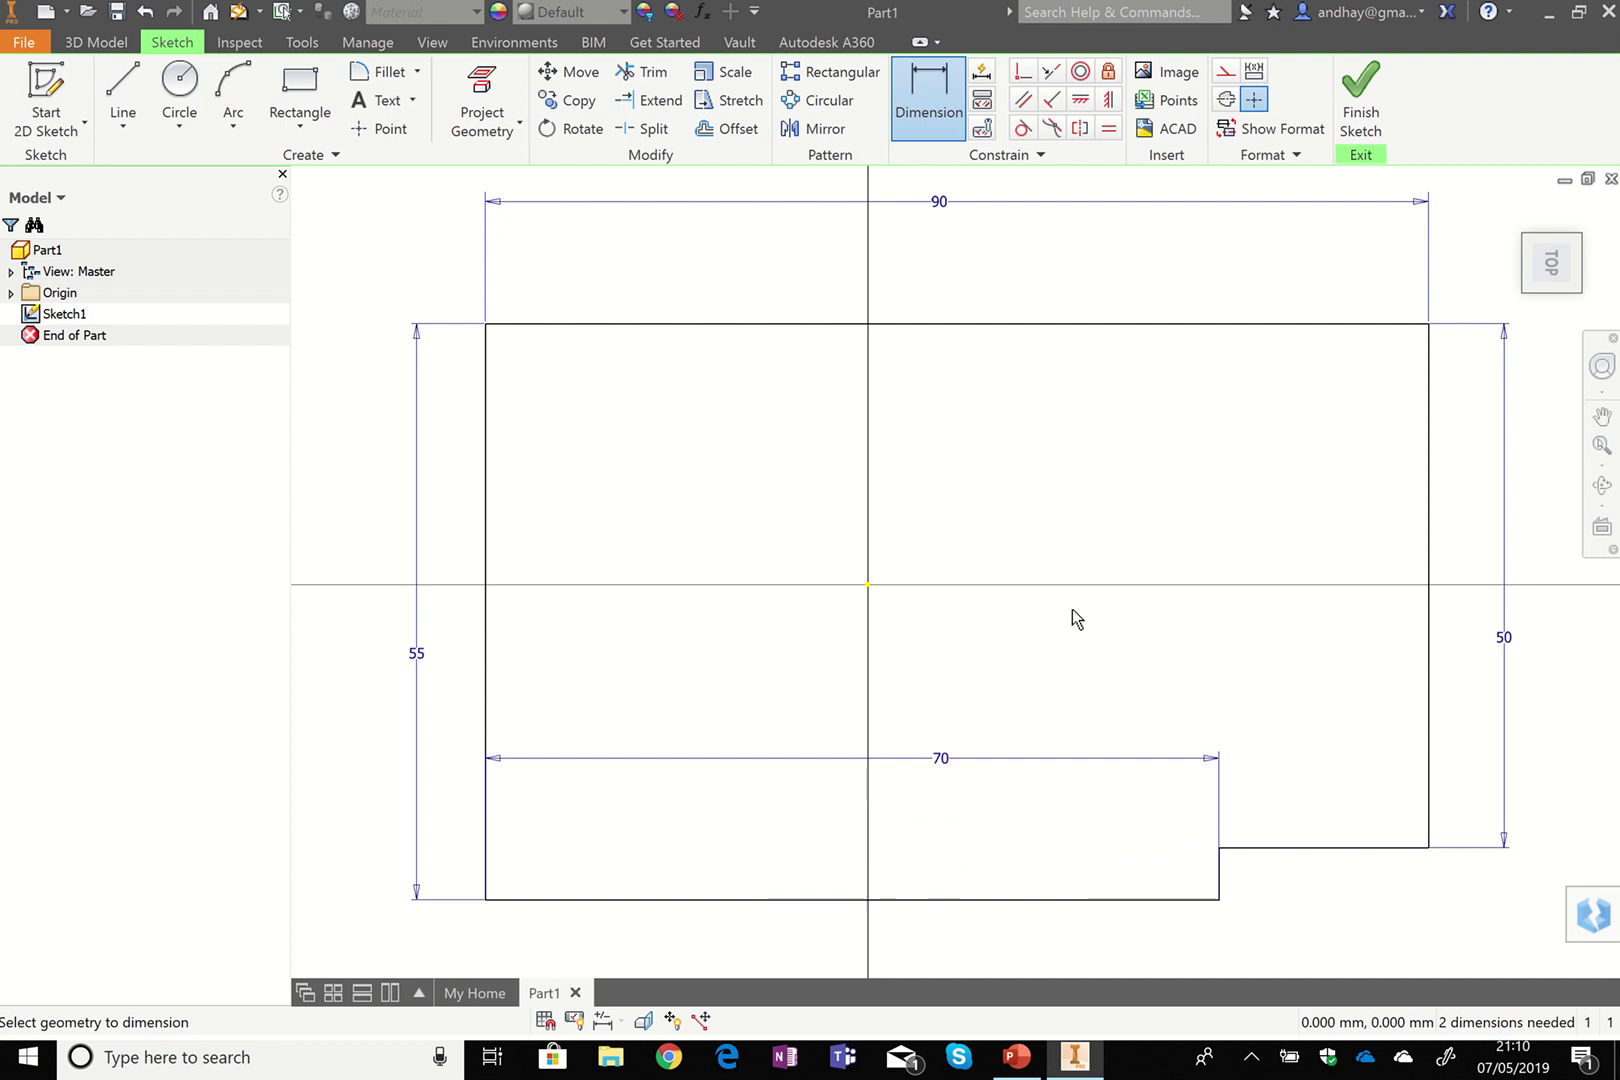
Finish Sketch1 and extrude the profile 50 mm, creating Extrusion1.
click(1360, 105)
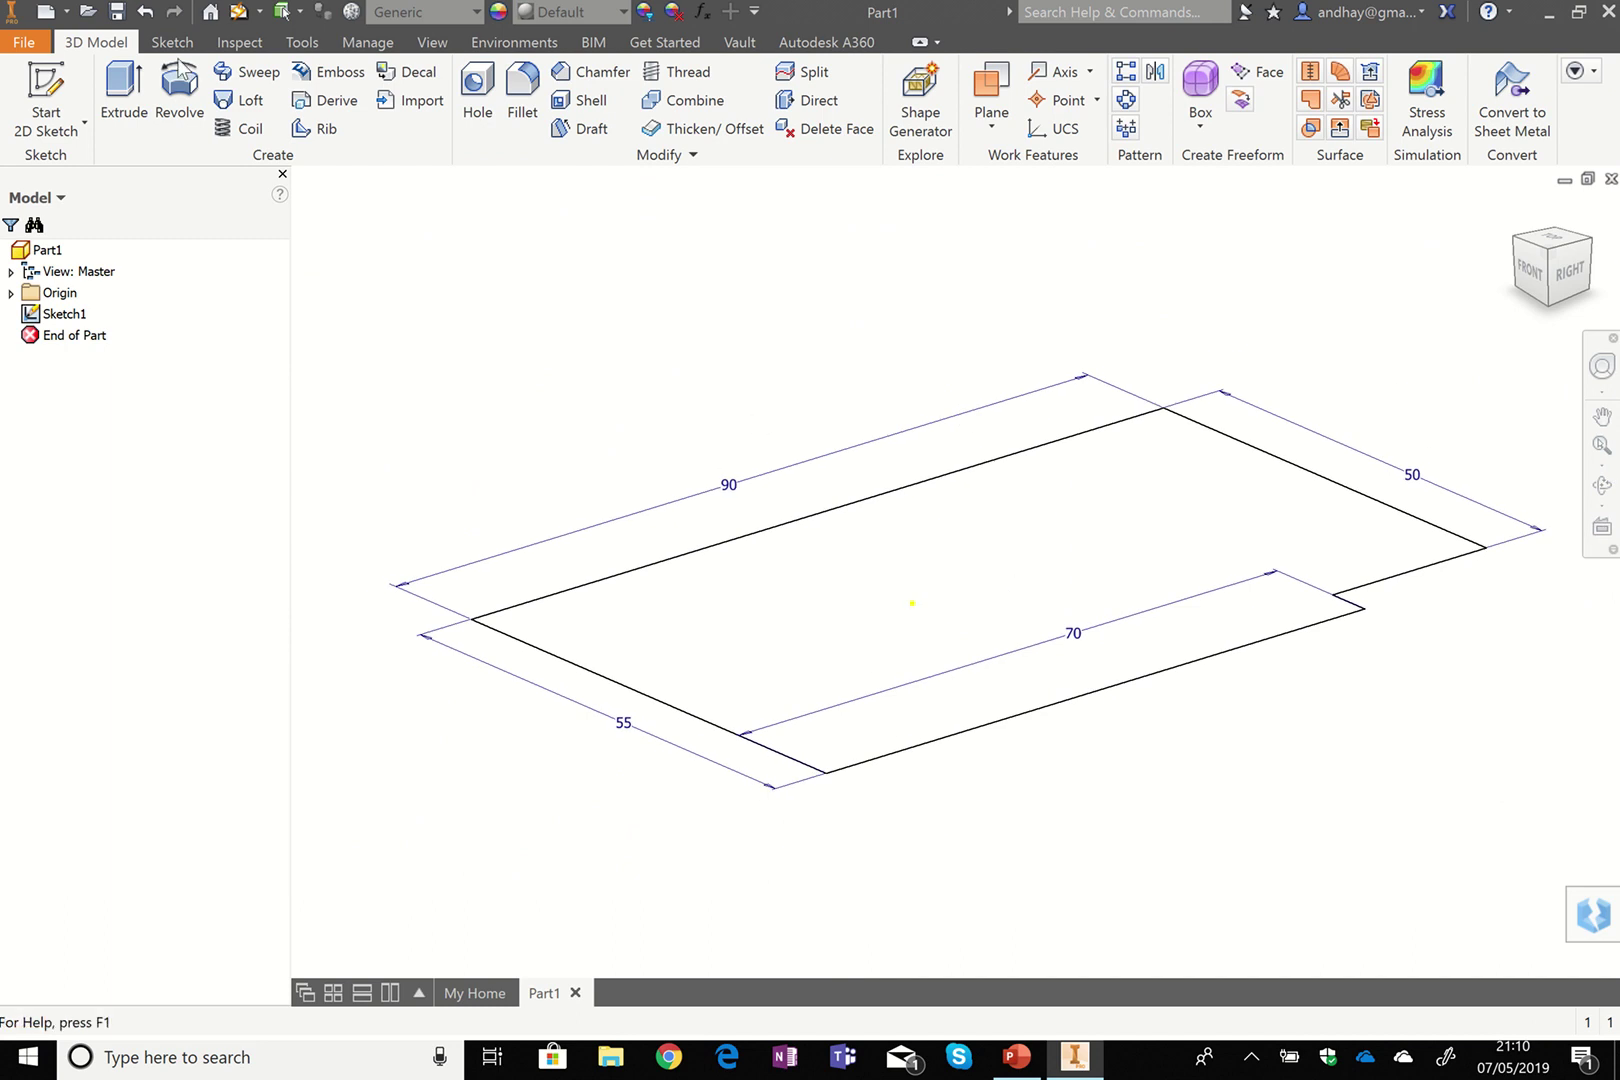
click(118, 97)
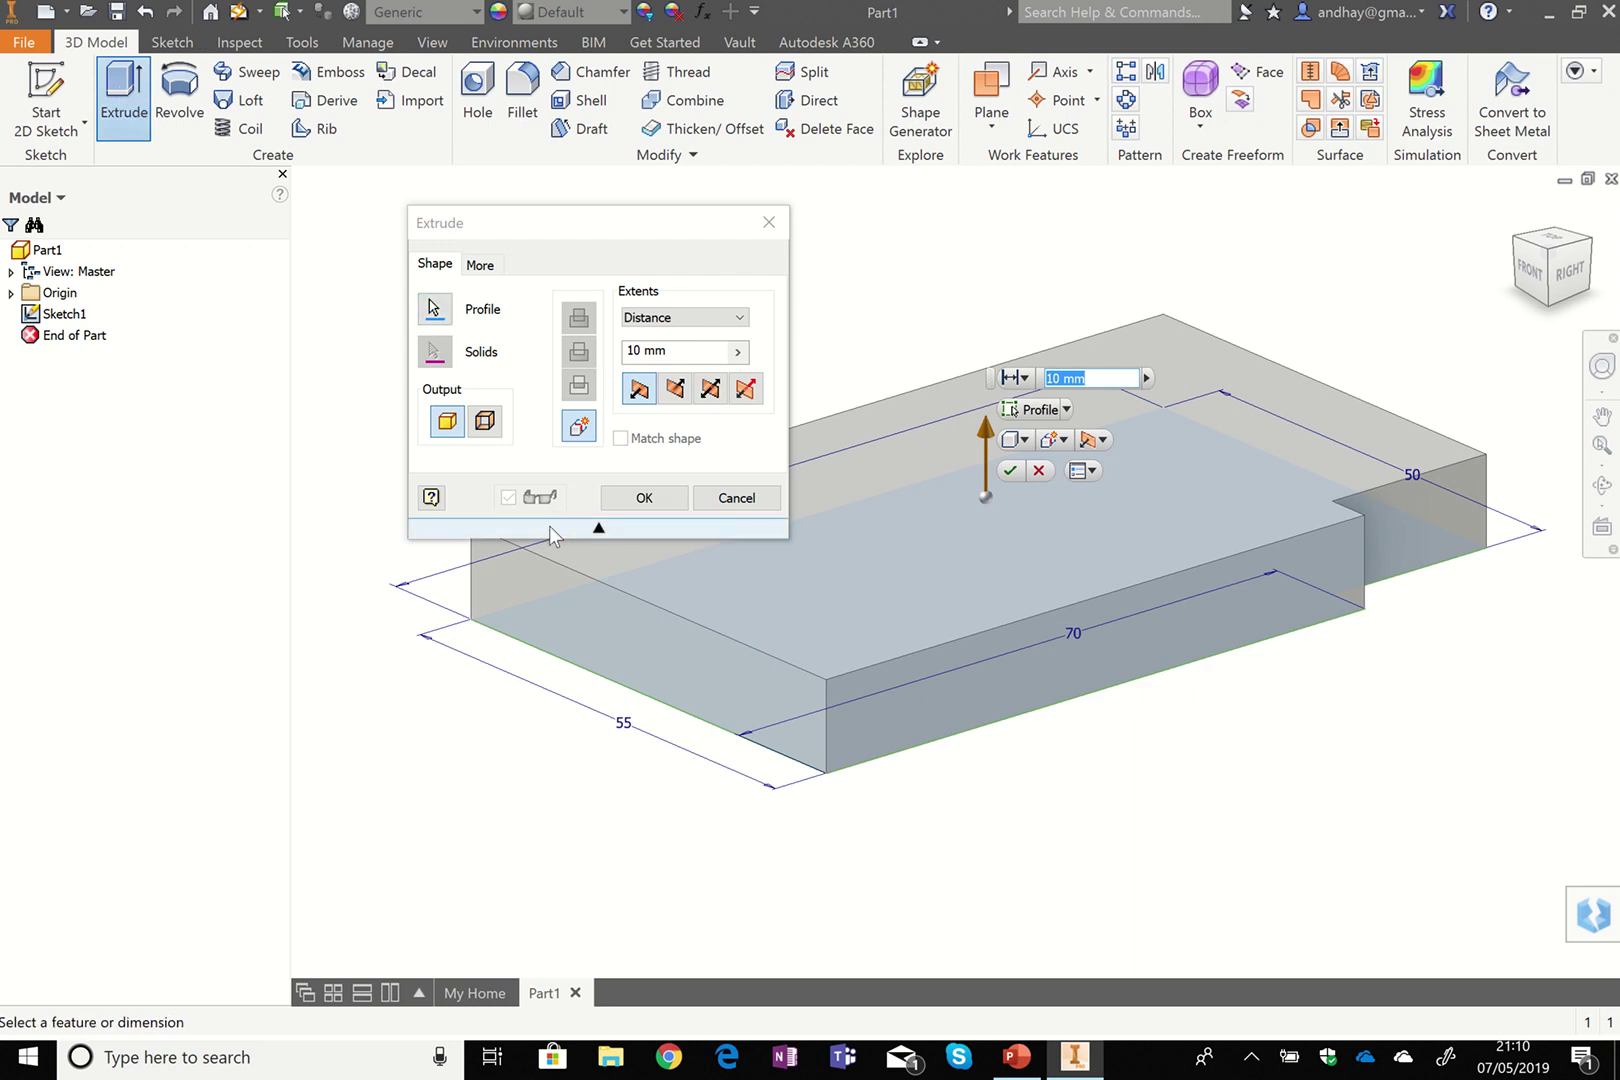
click(549, 526)
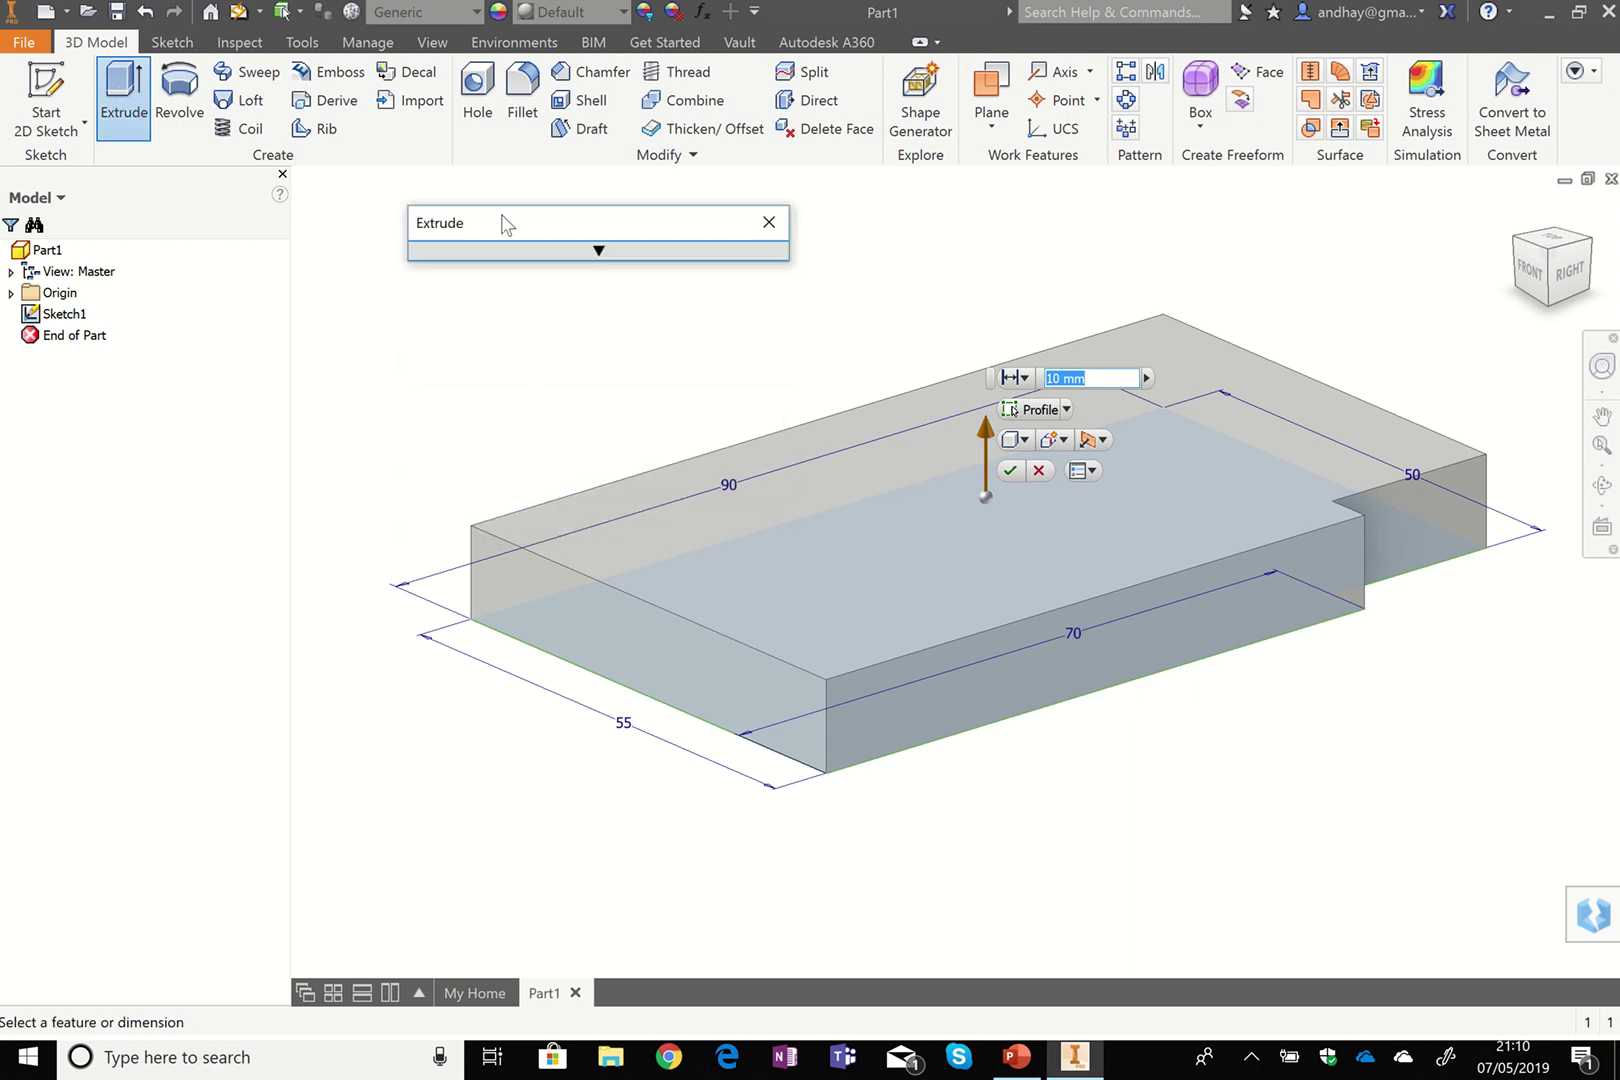
click(566, 251)
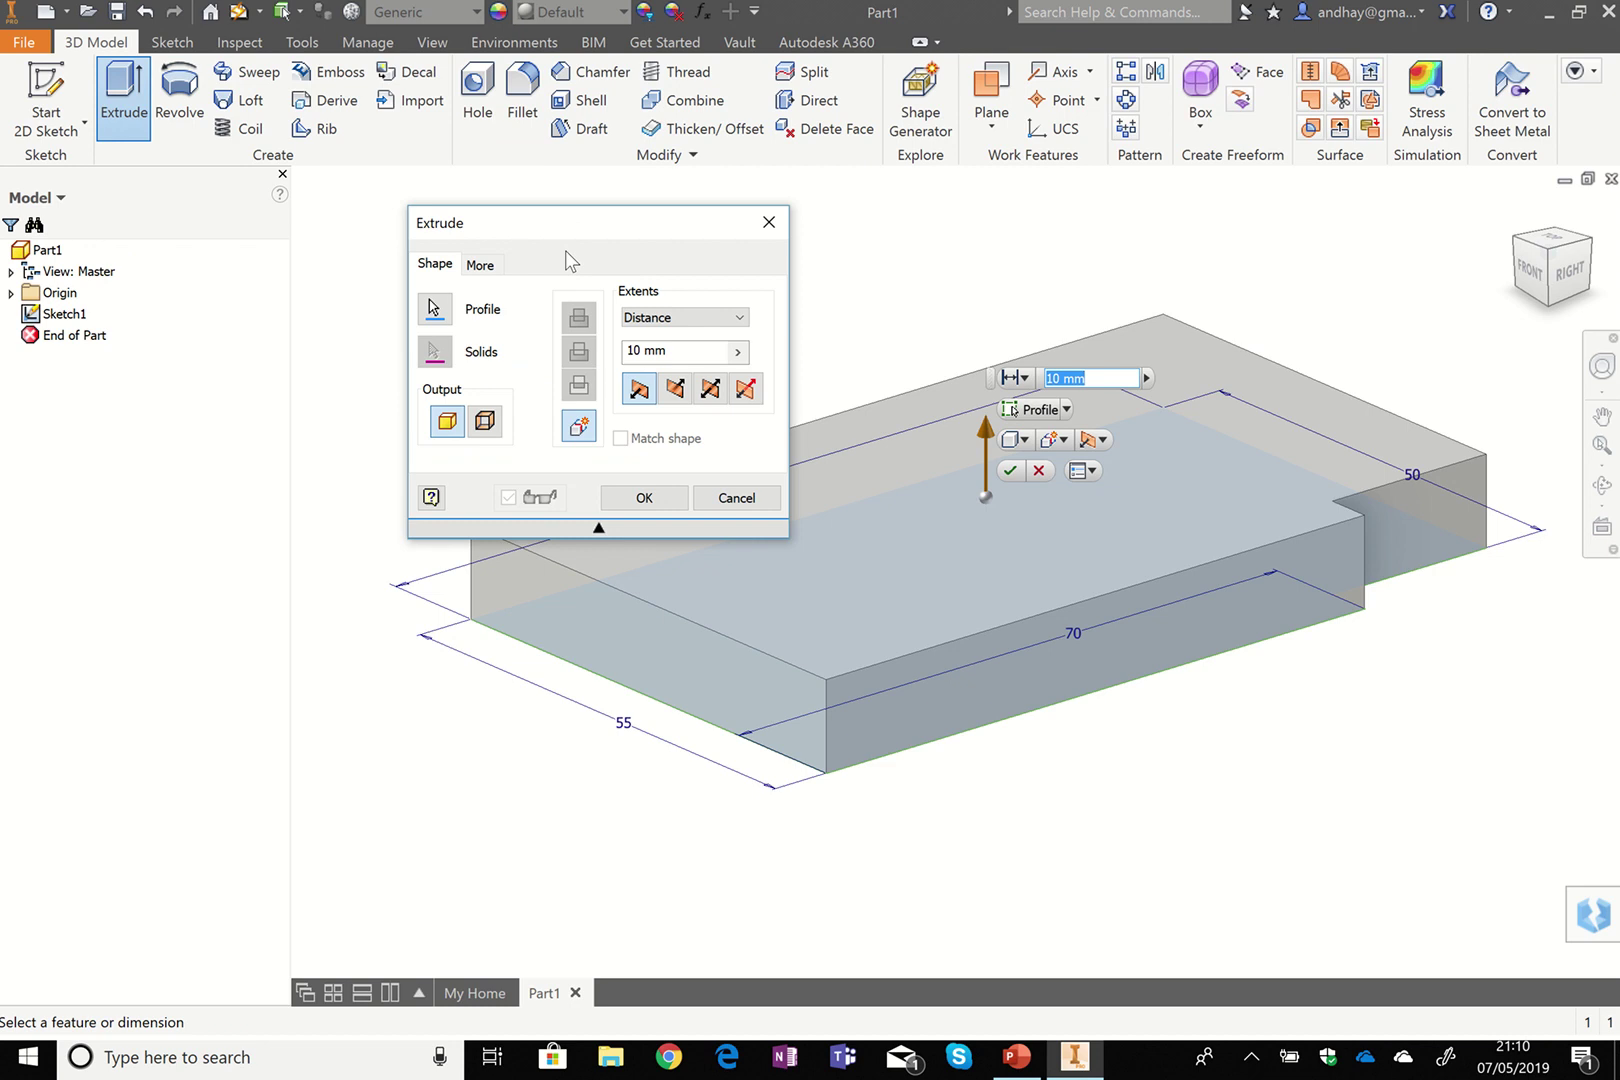
drag(690, 351, 625, 351)
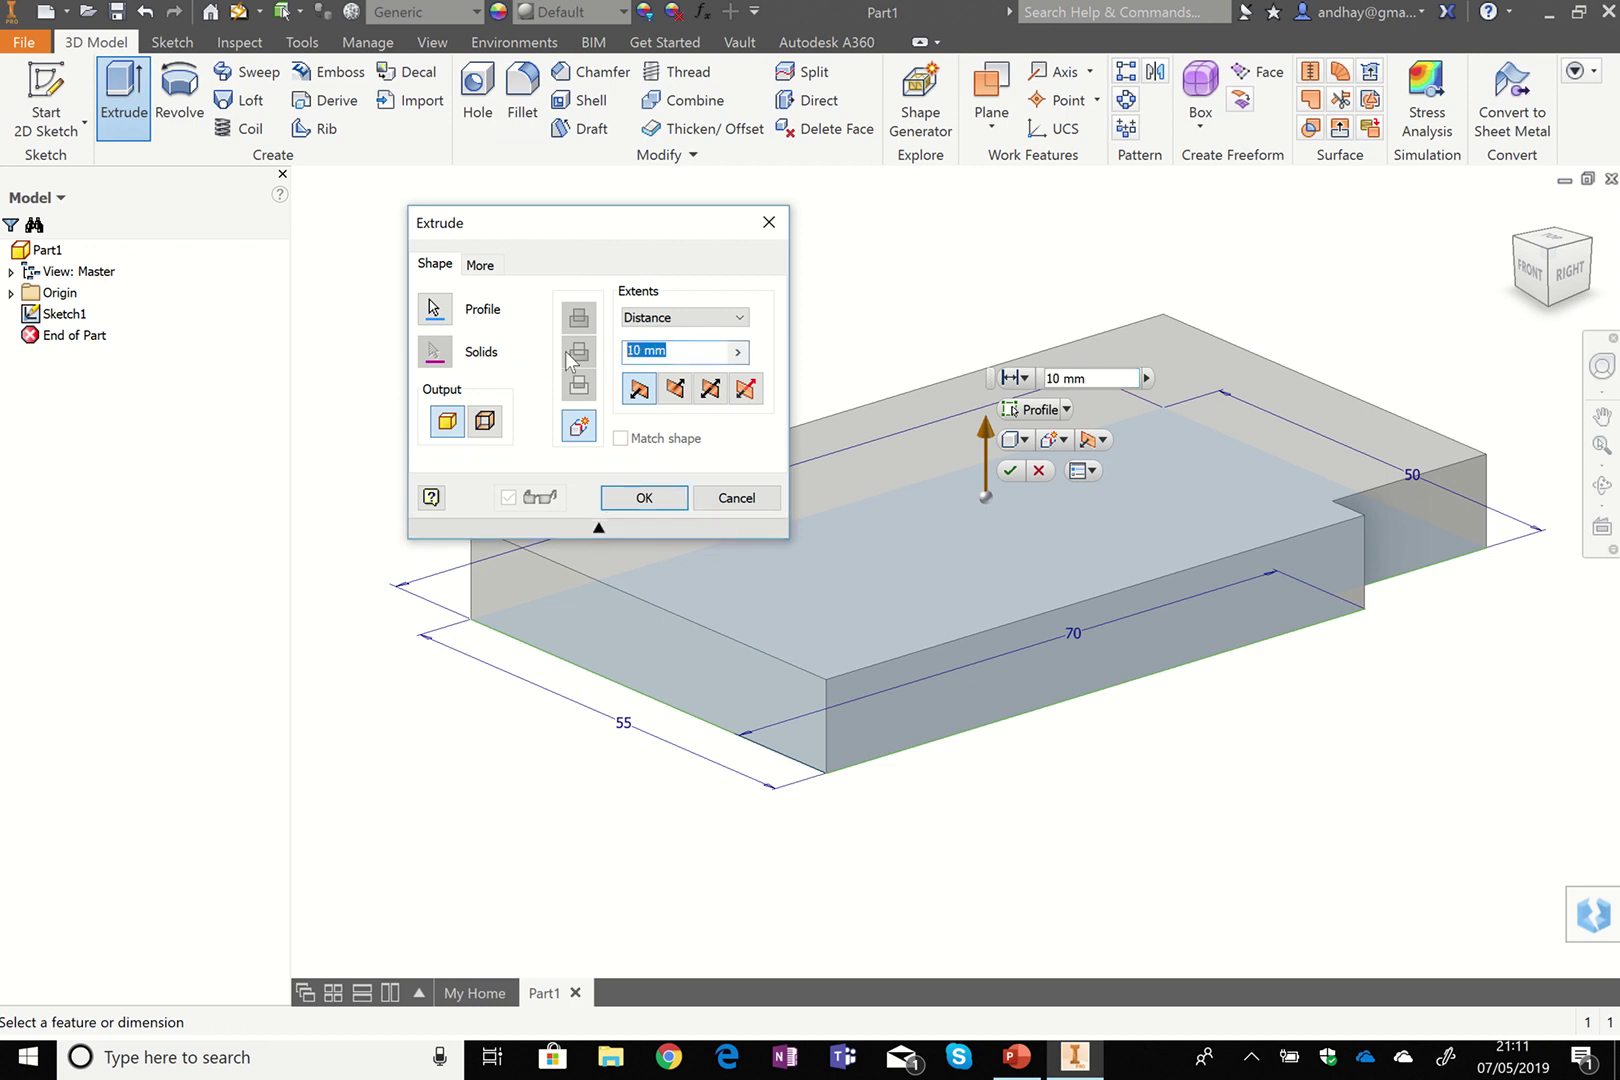
text(50)
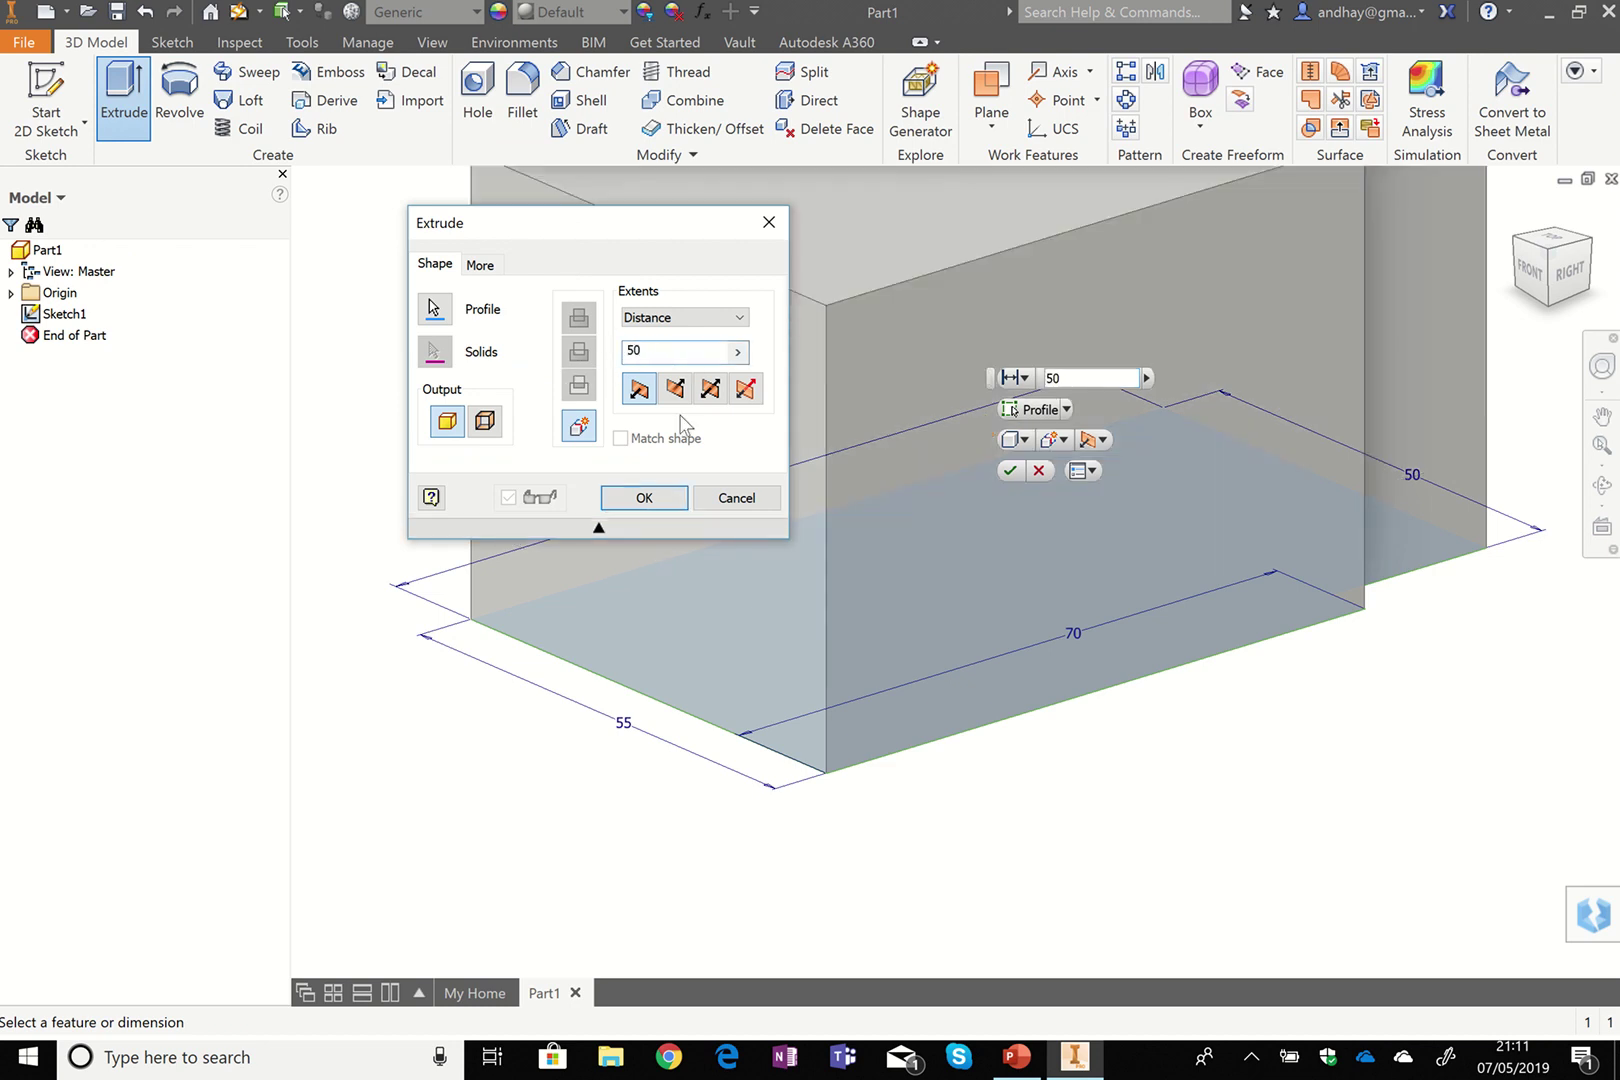
click(650, 498)
key(End)
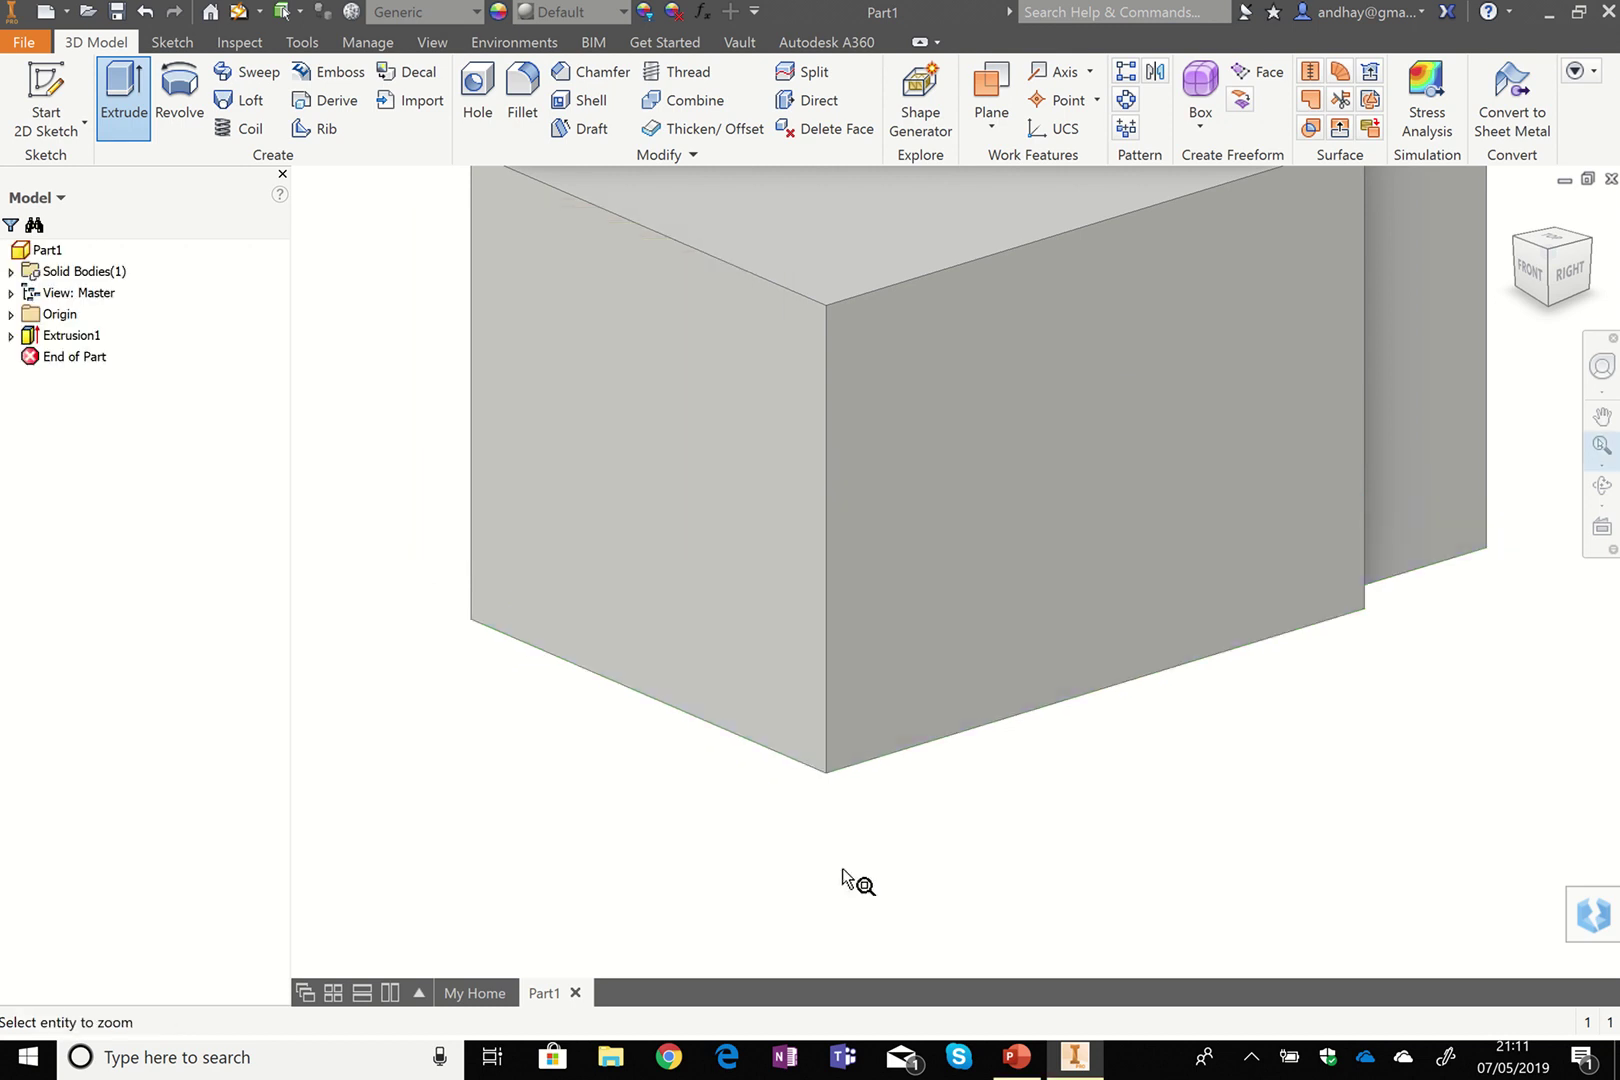
key(Home)
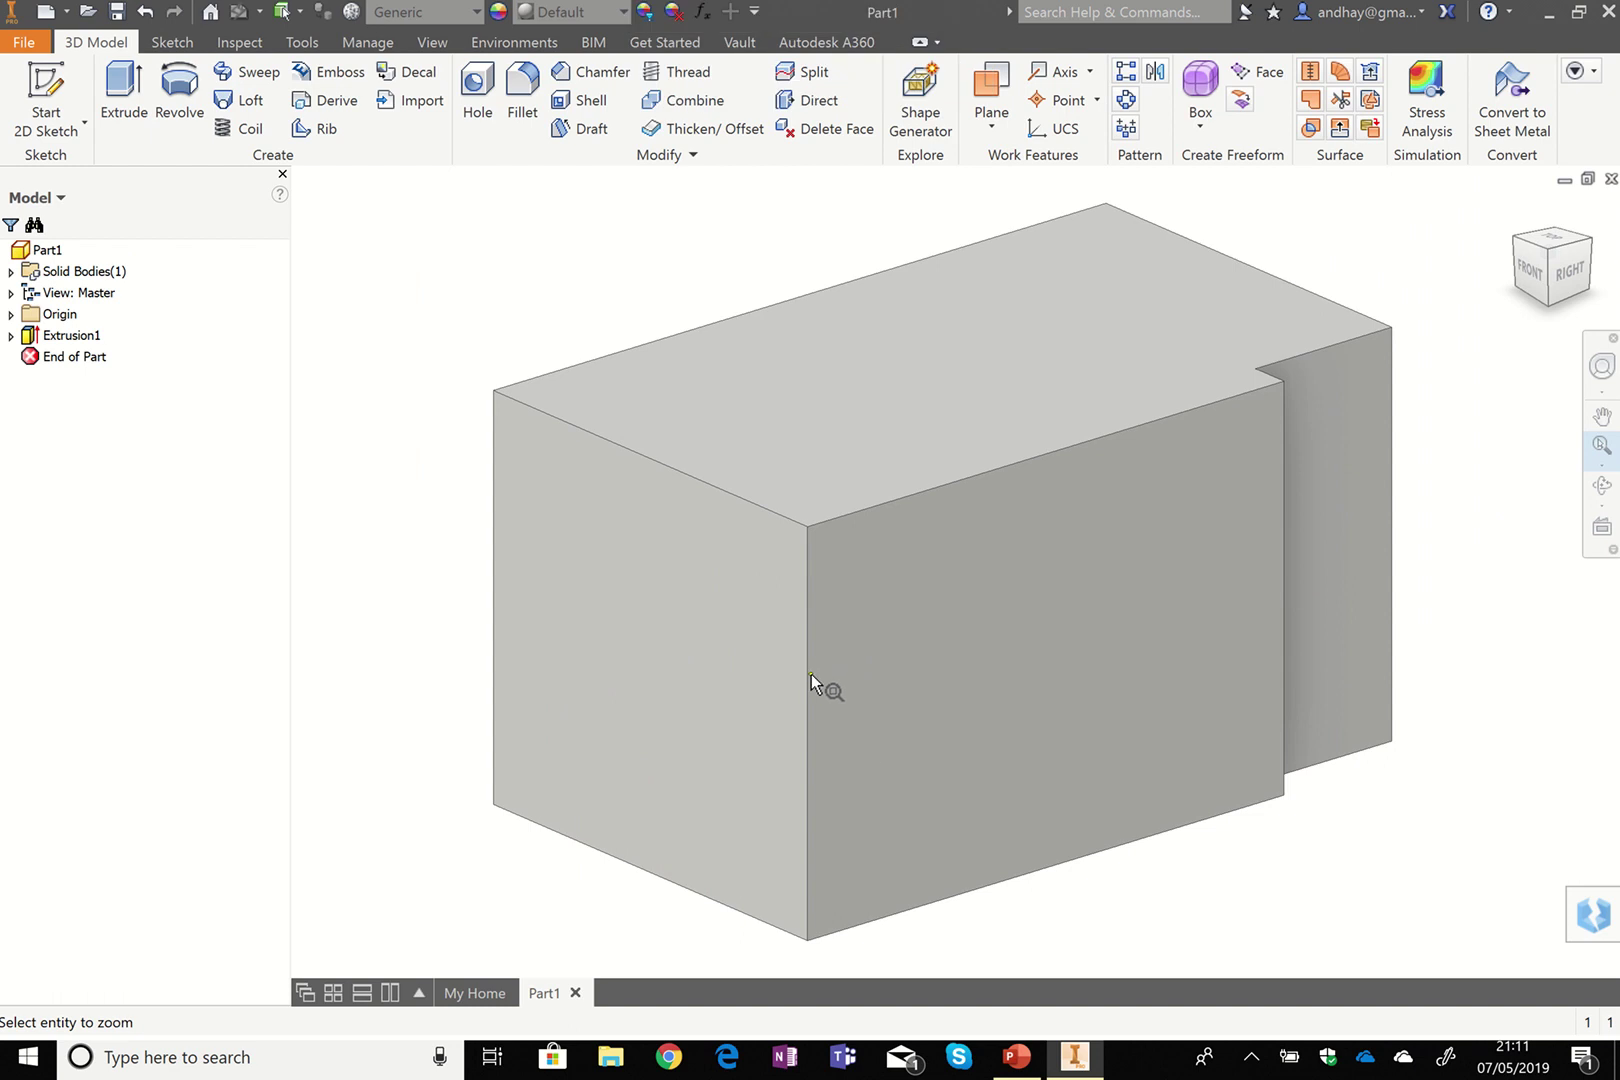
mouse_move(811, 675)
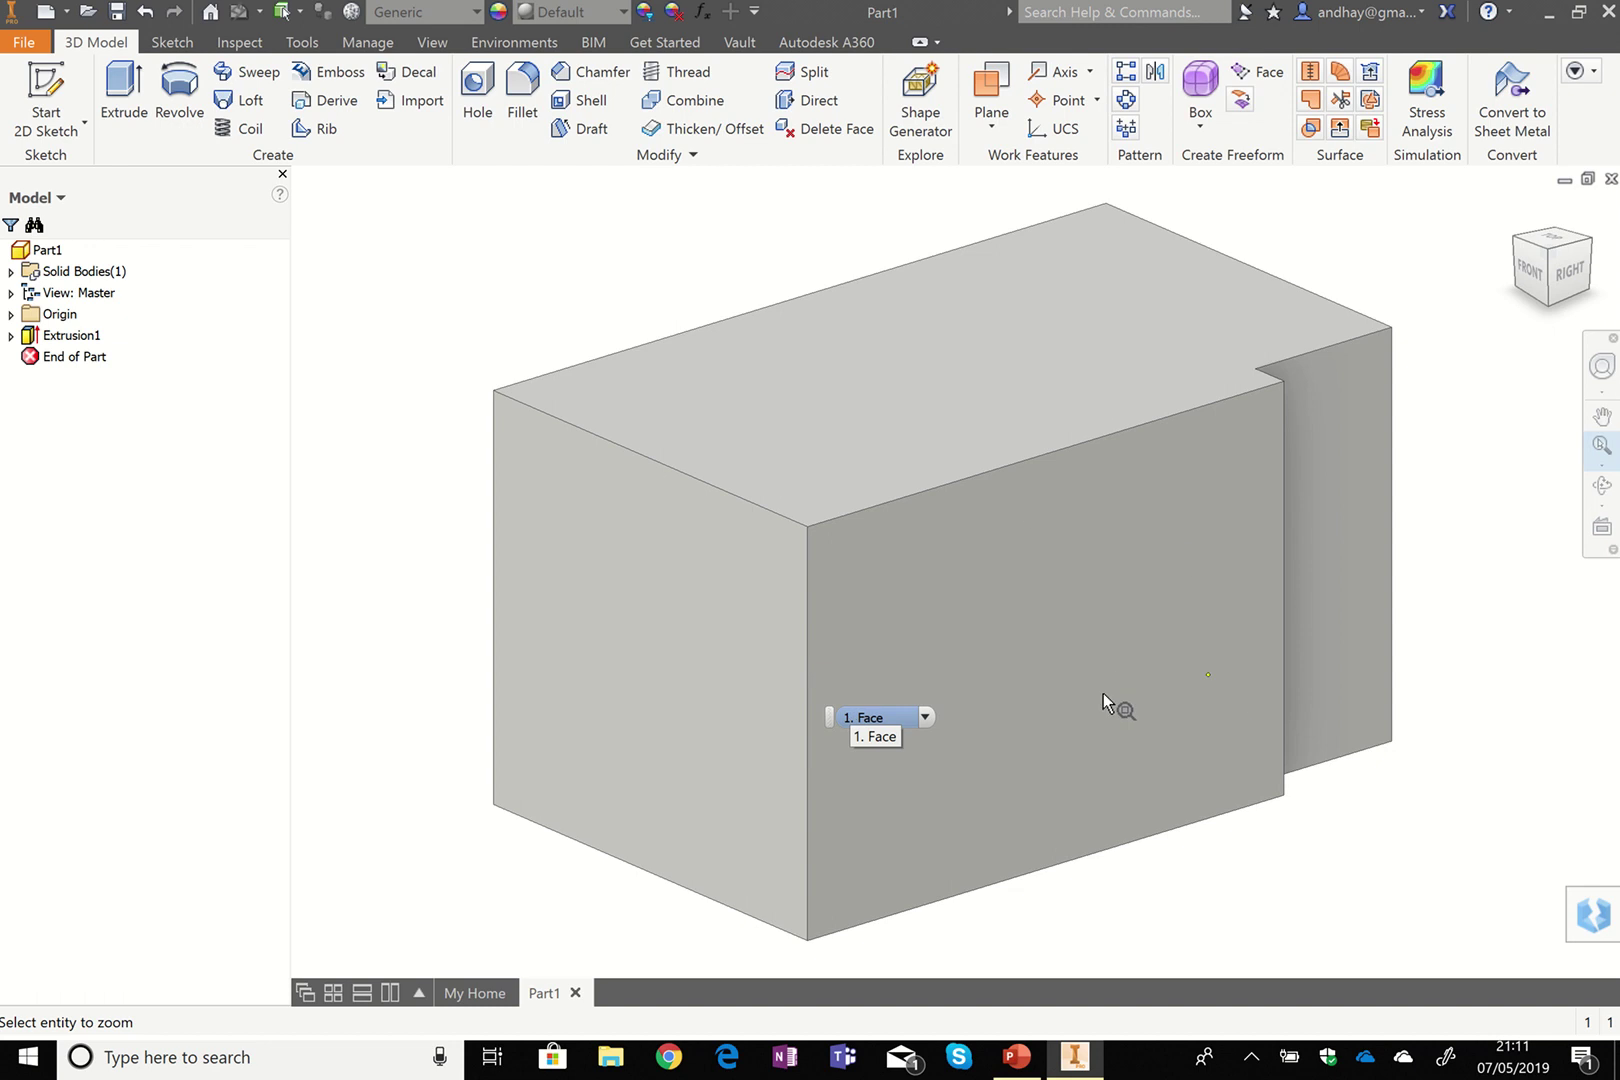
right_click(1050, 672)
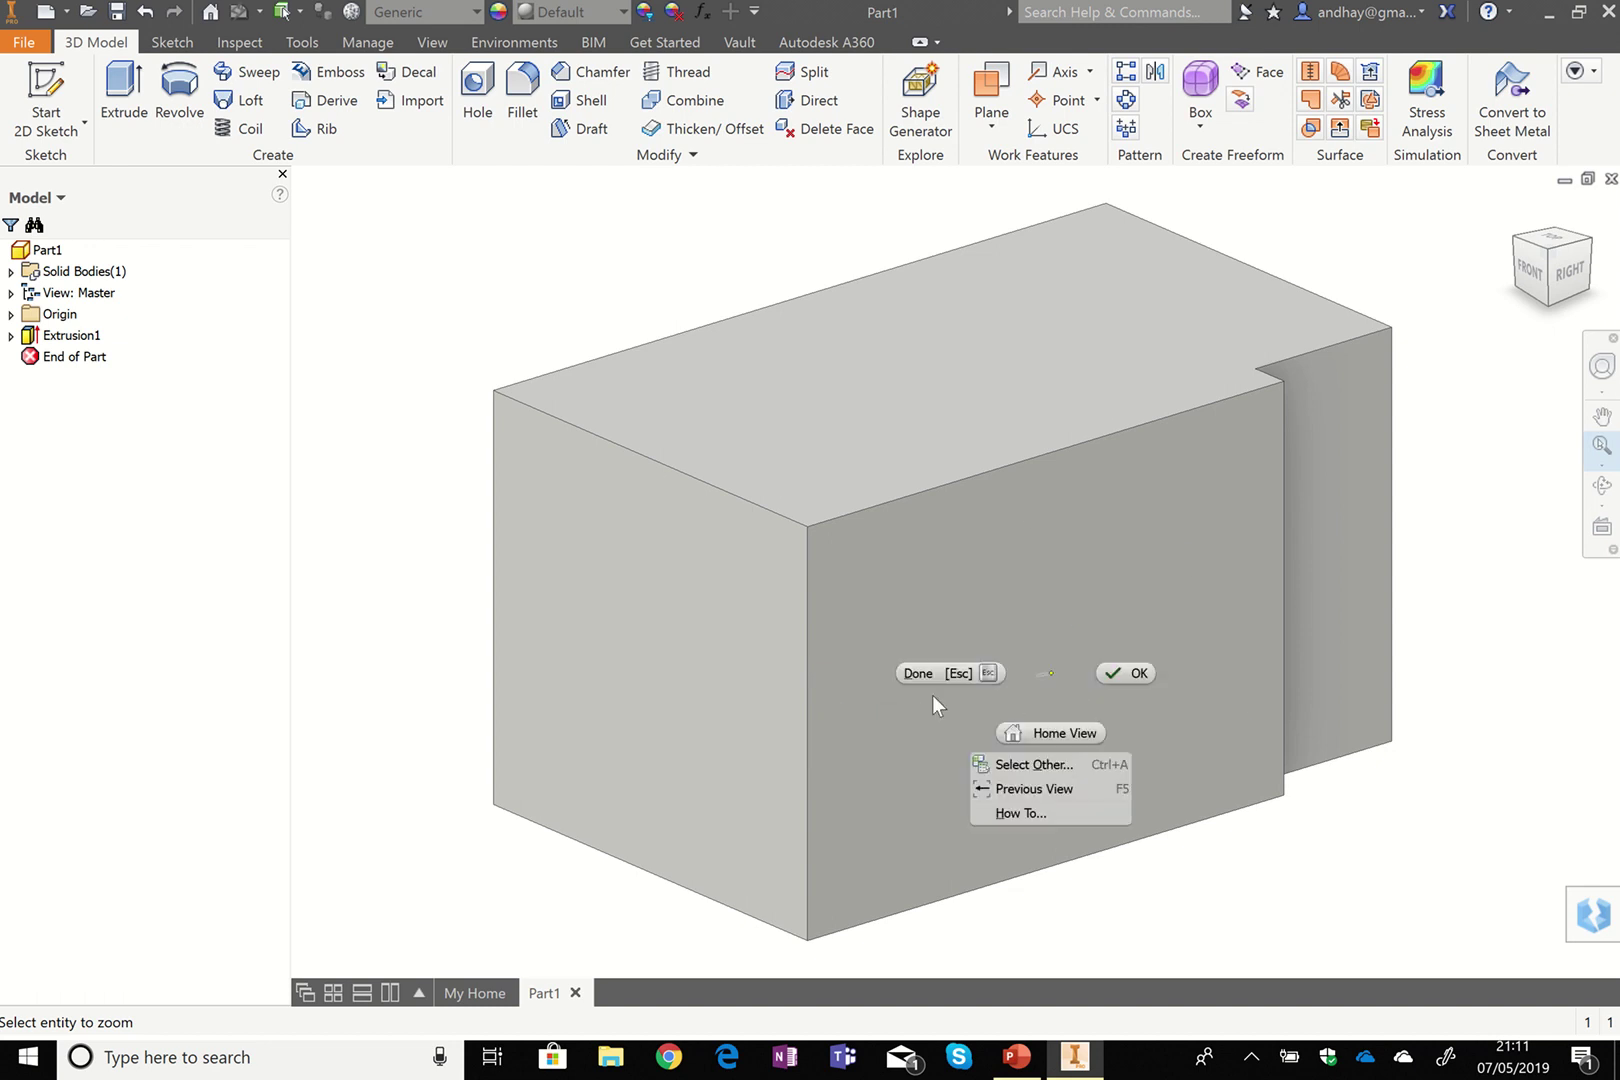
Start a new sketch on the box's front face.
click(924, 673)
right_click(1055, 638)
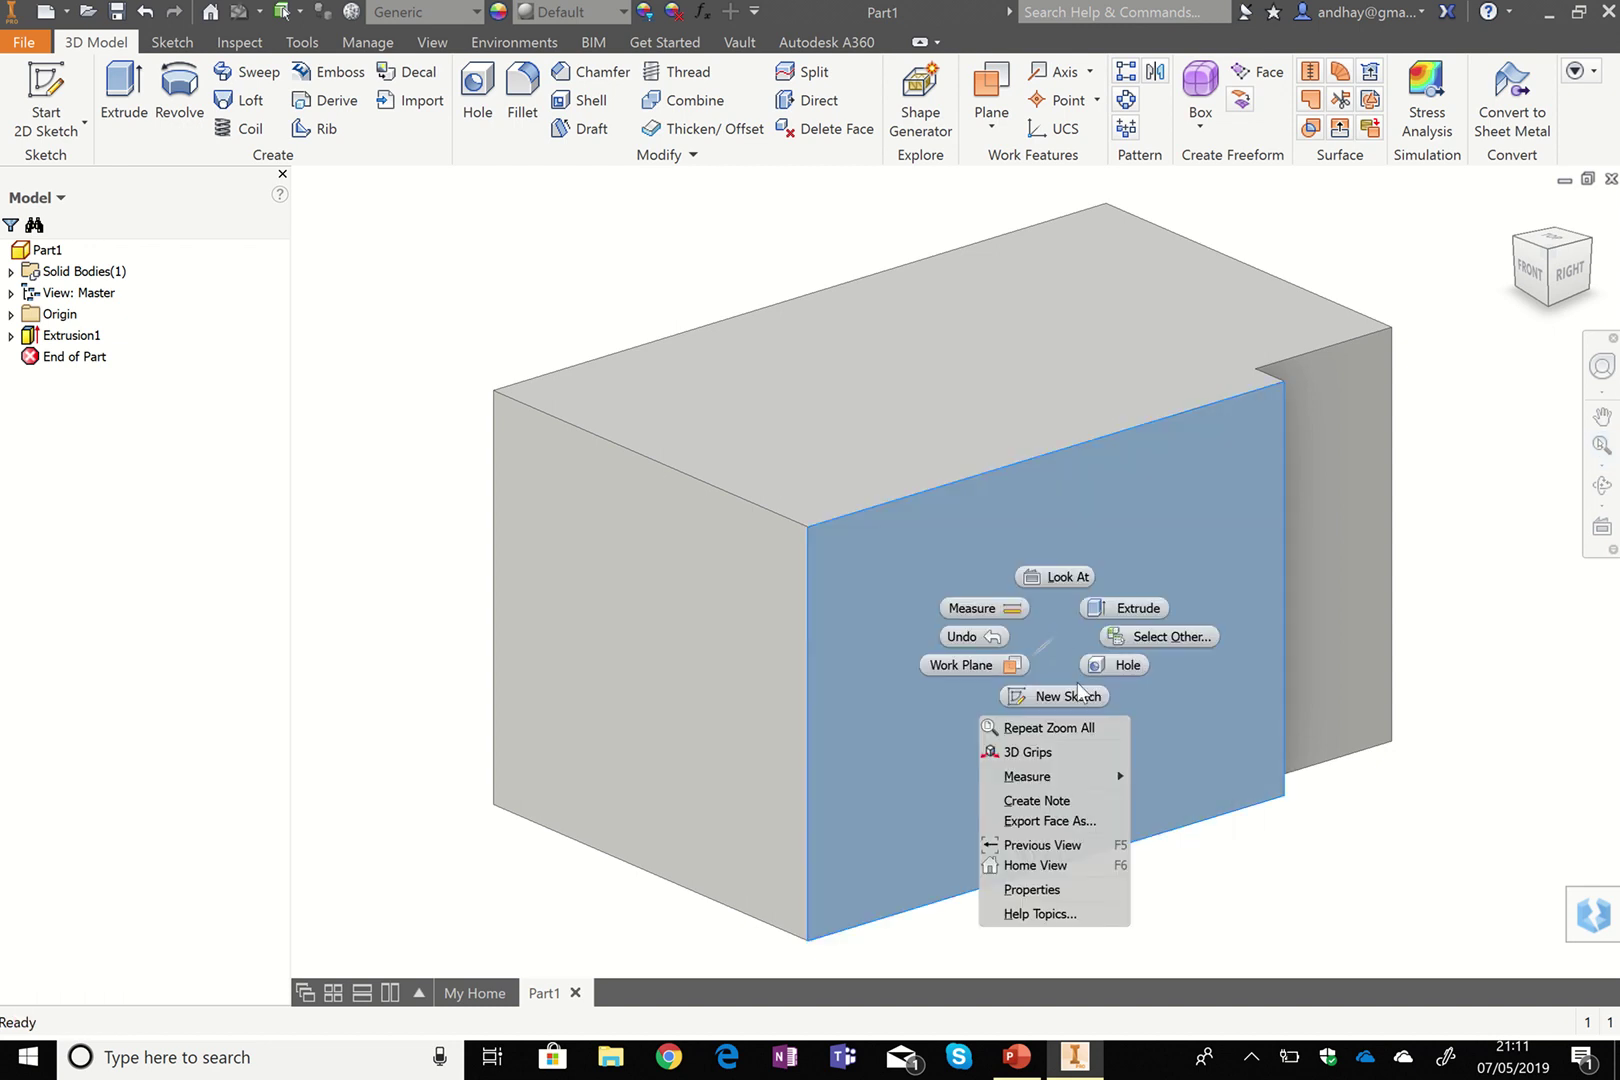
click(1057, 692)
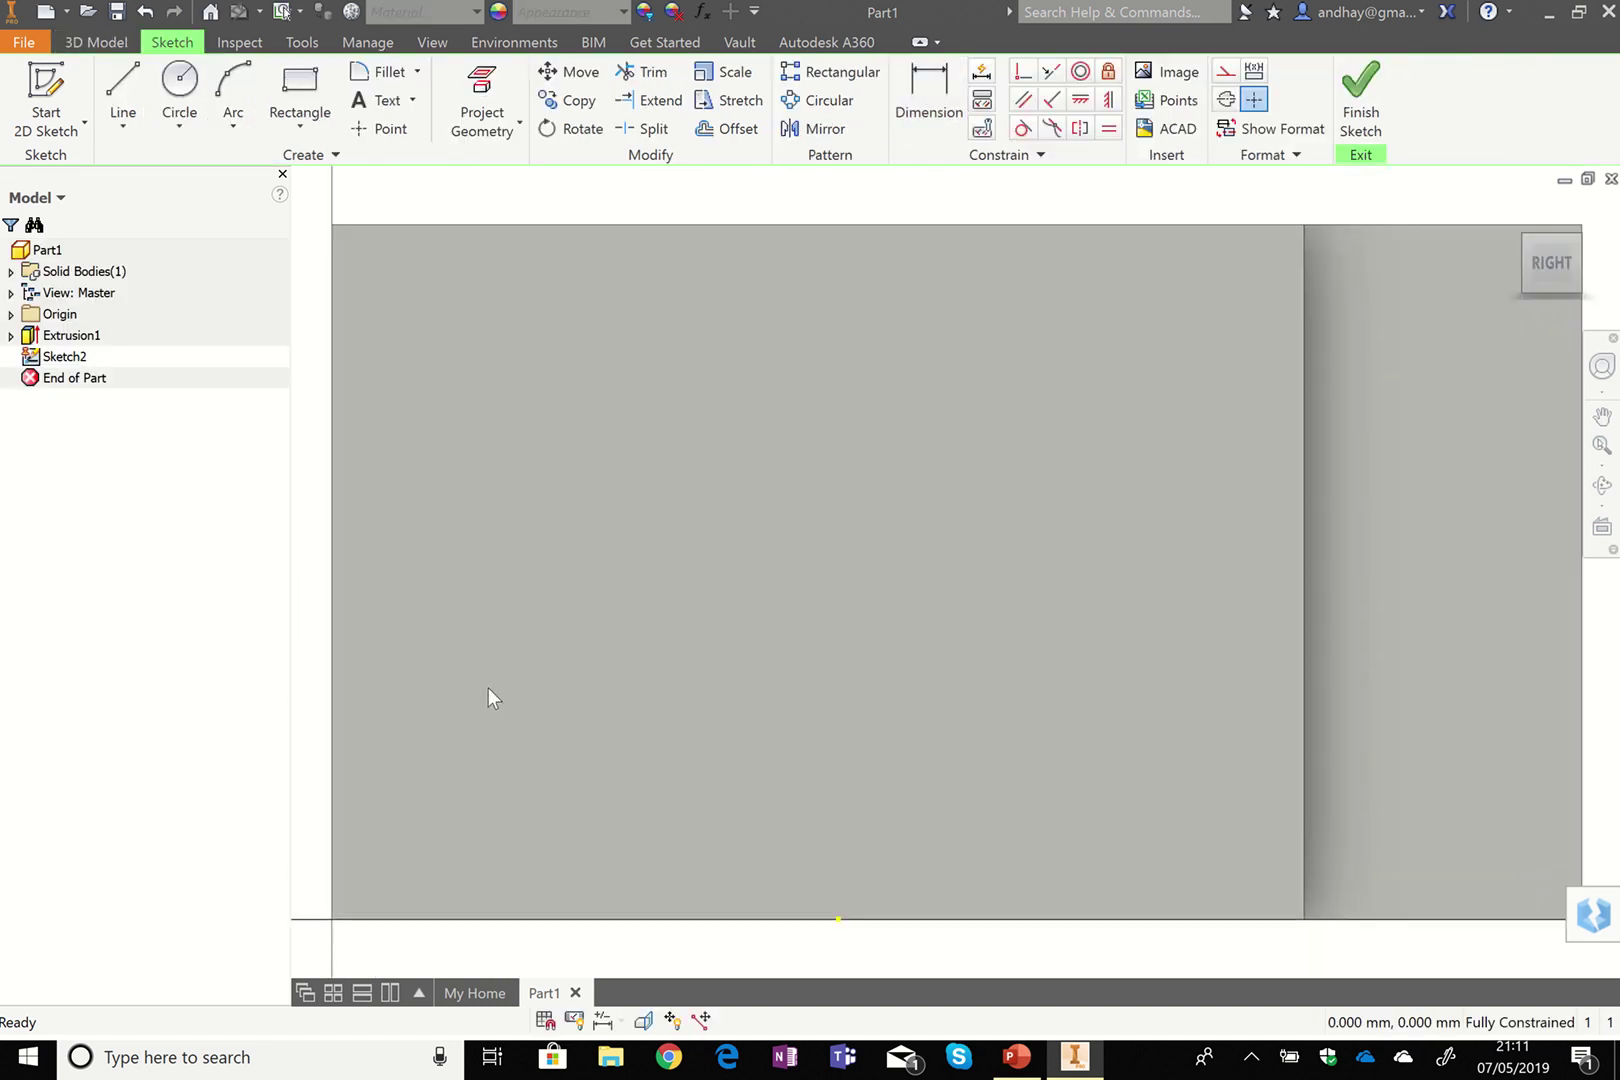
Draw a two-point rectangle spanning most of the front face.
click(299, 92)
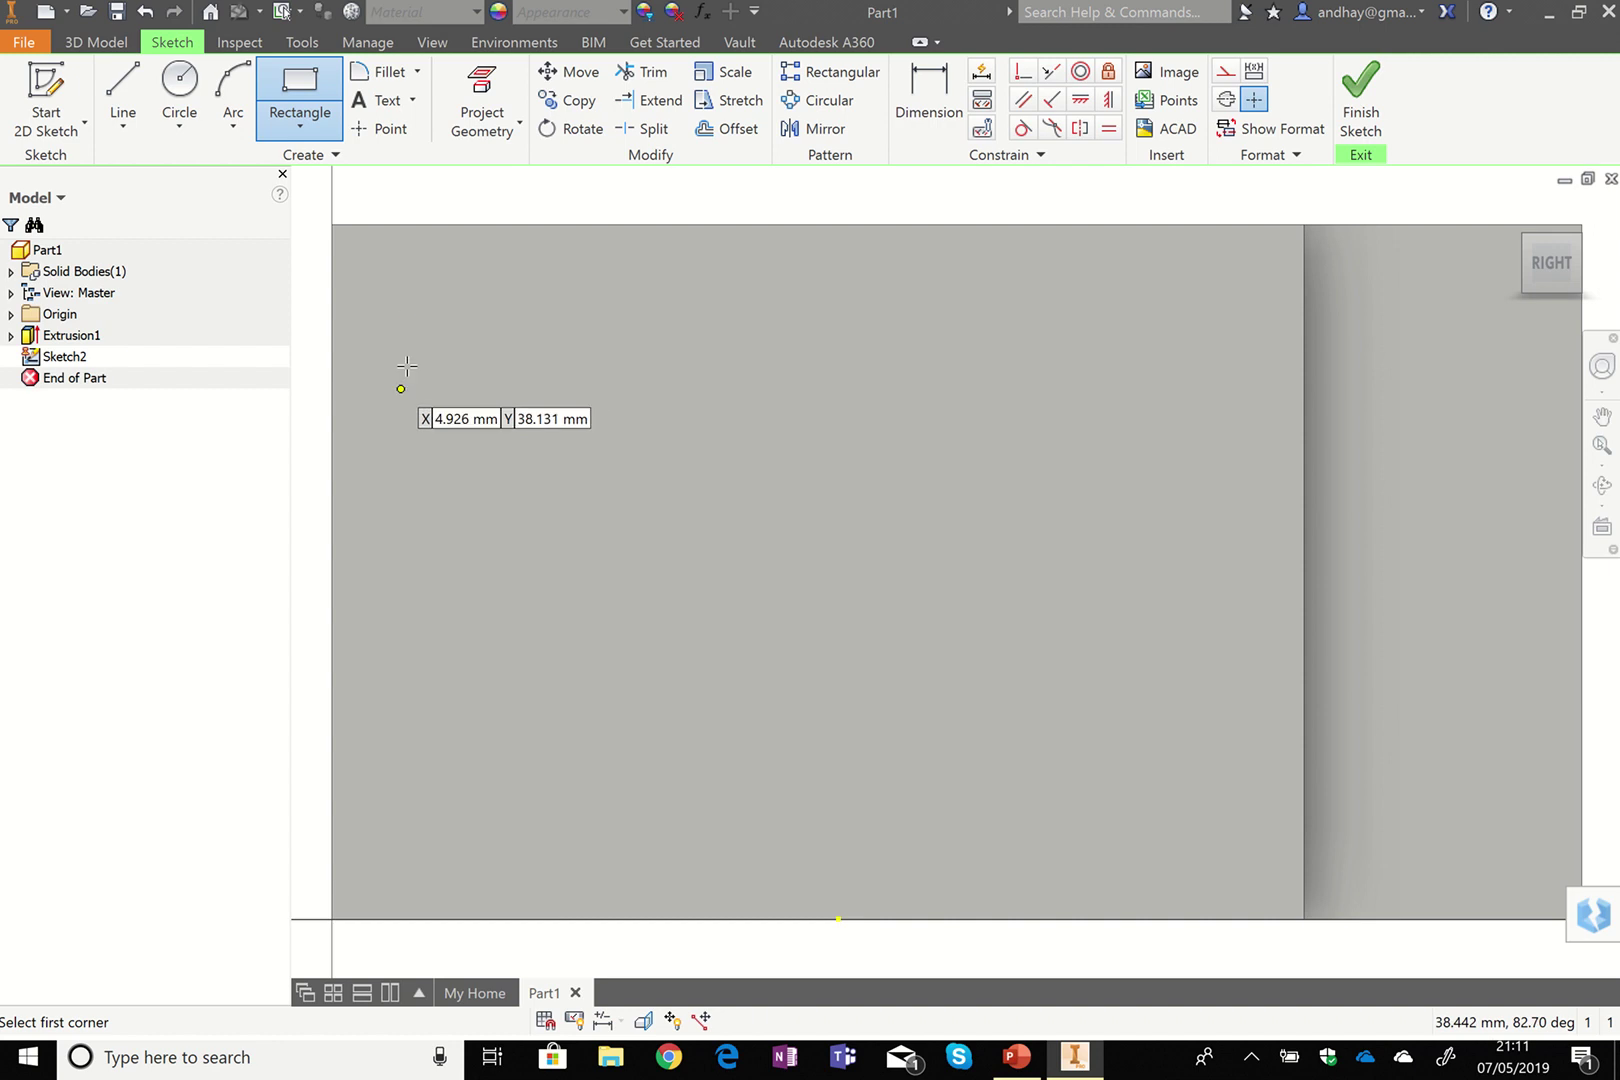
click(403, 276)
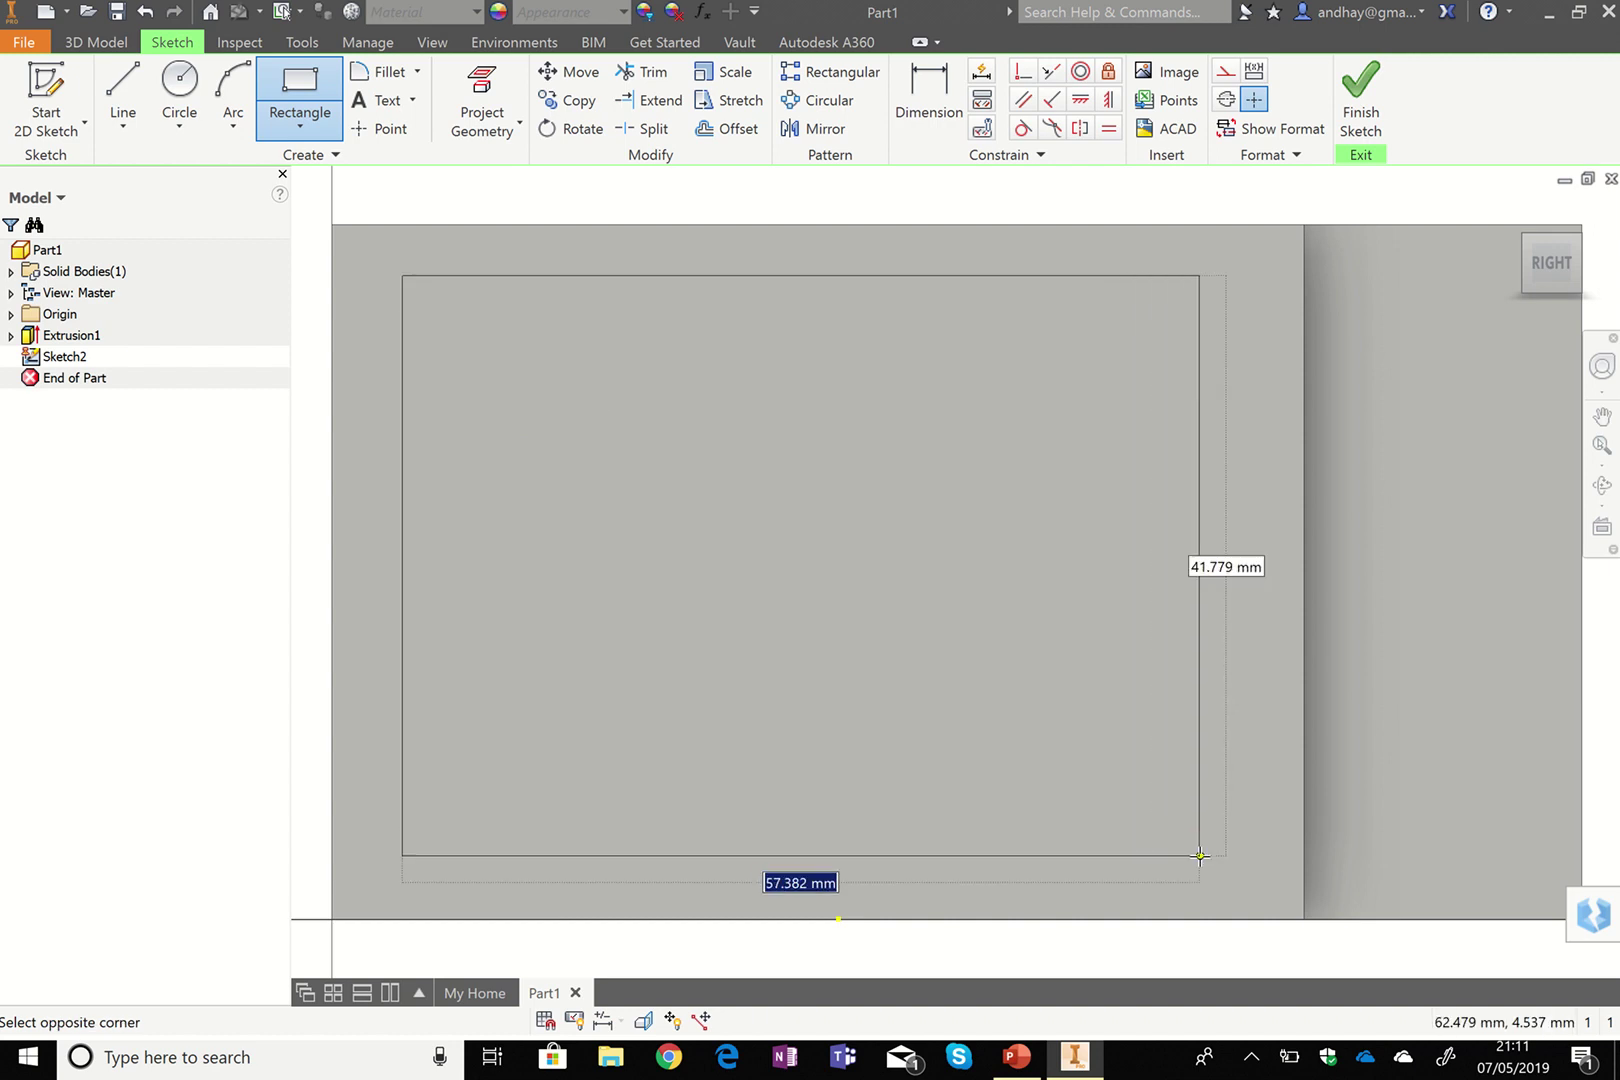
click(1218, 867)
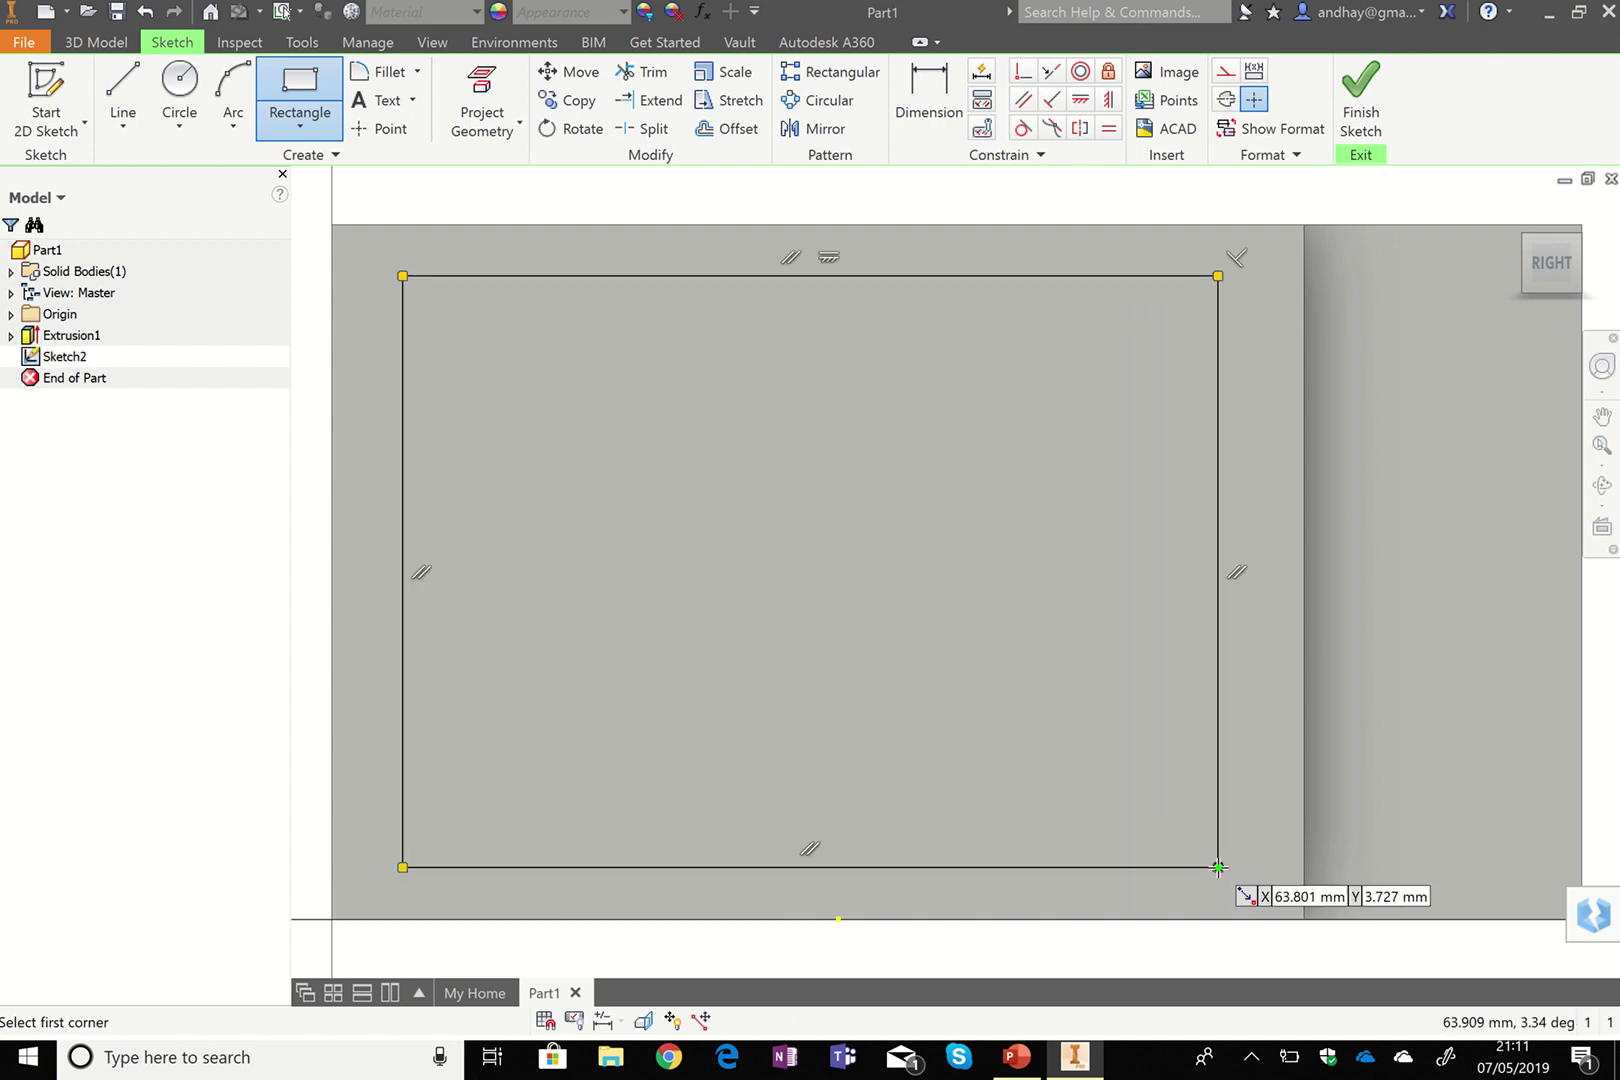
click(921, 104)
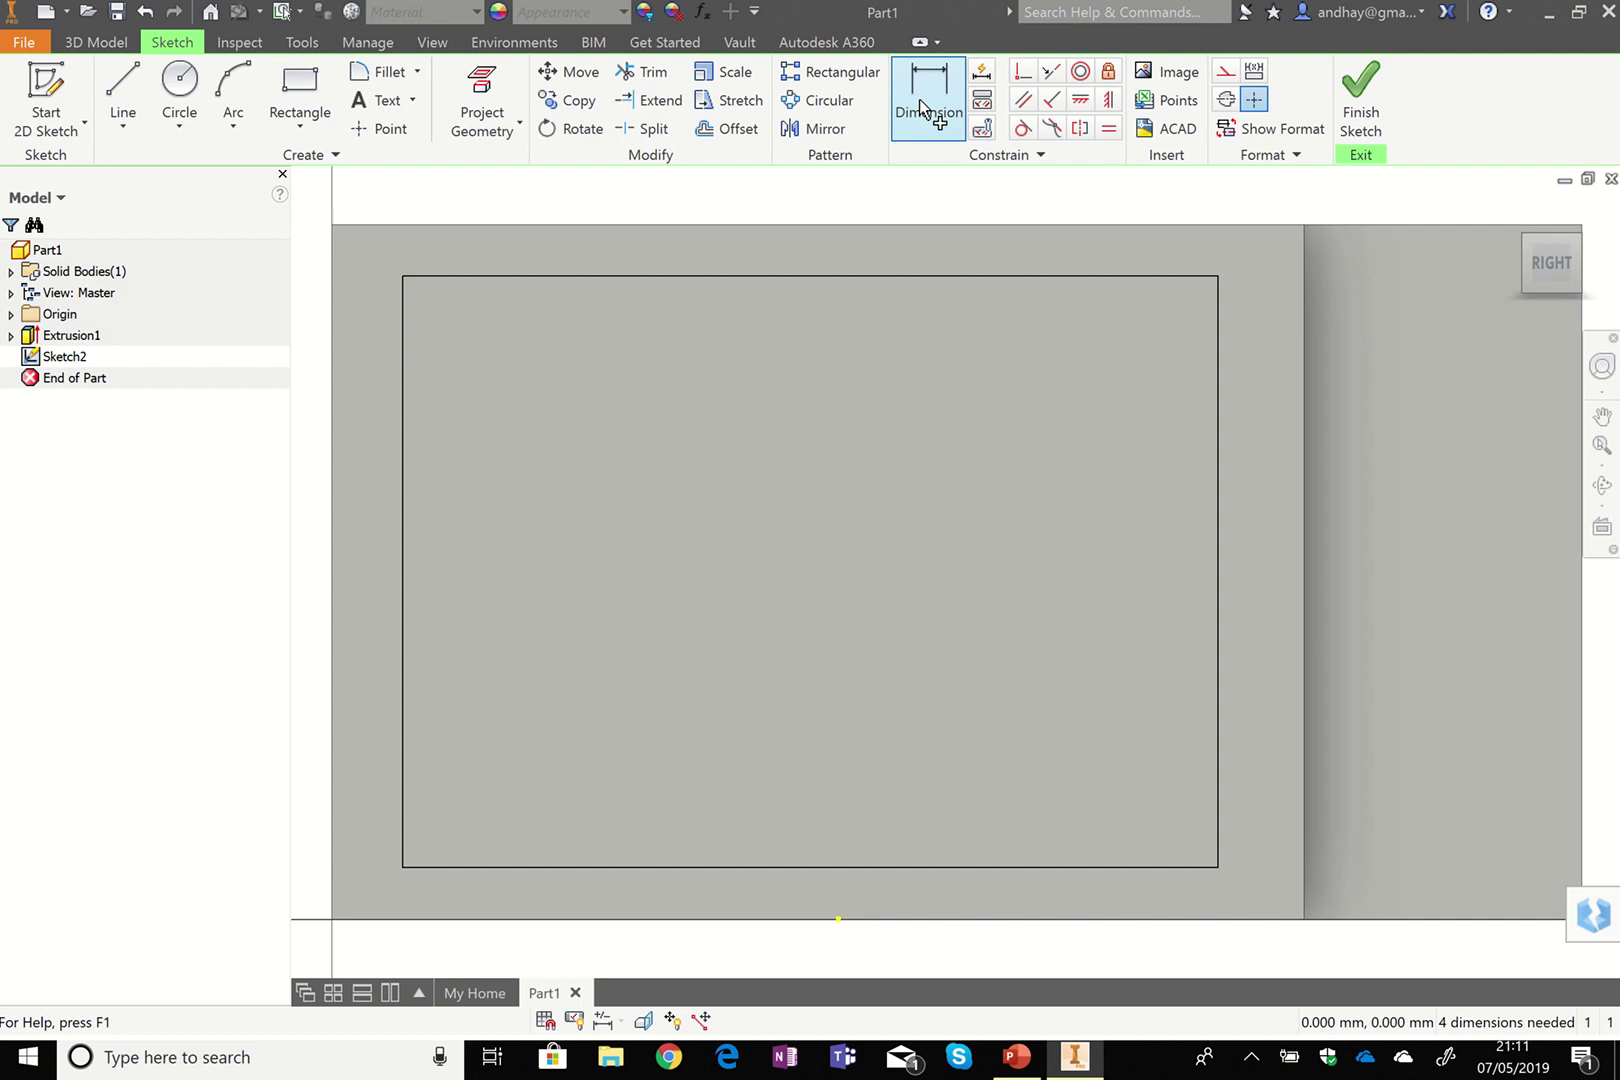
Size the rectangle to 60 wide by 40 high.
click(919, 99)
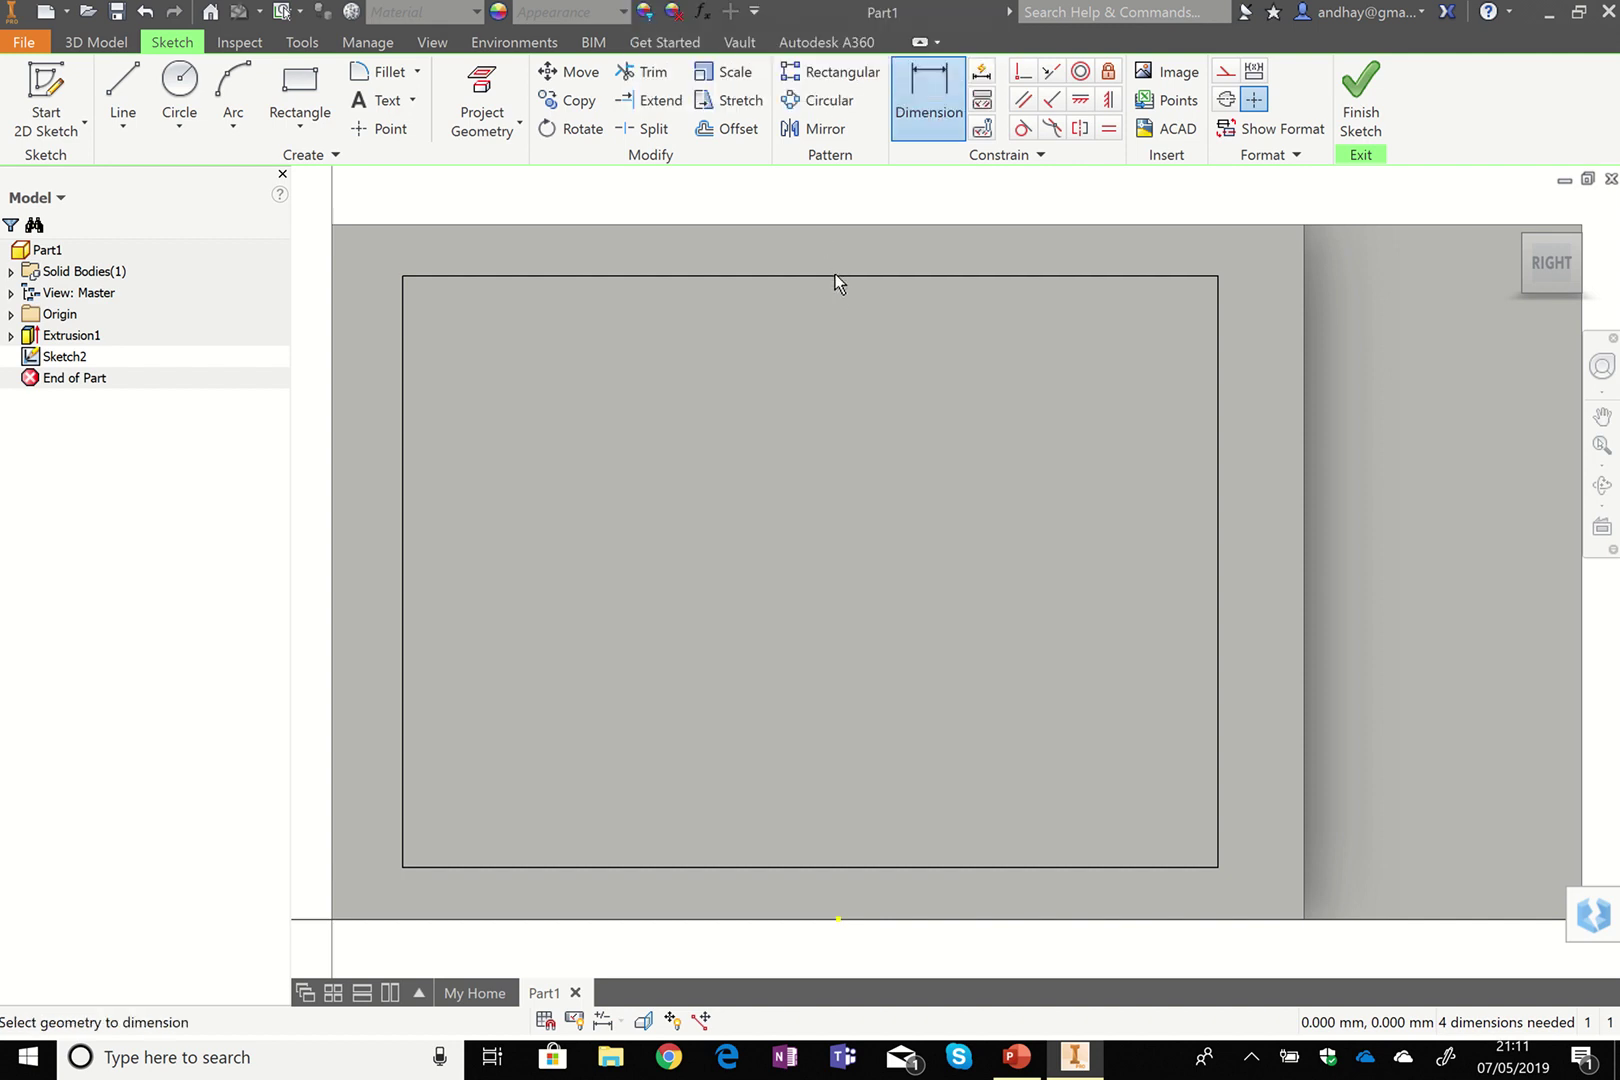
click(833, 276)
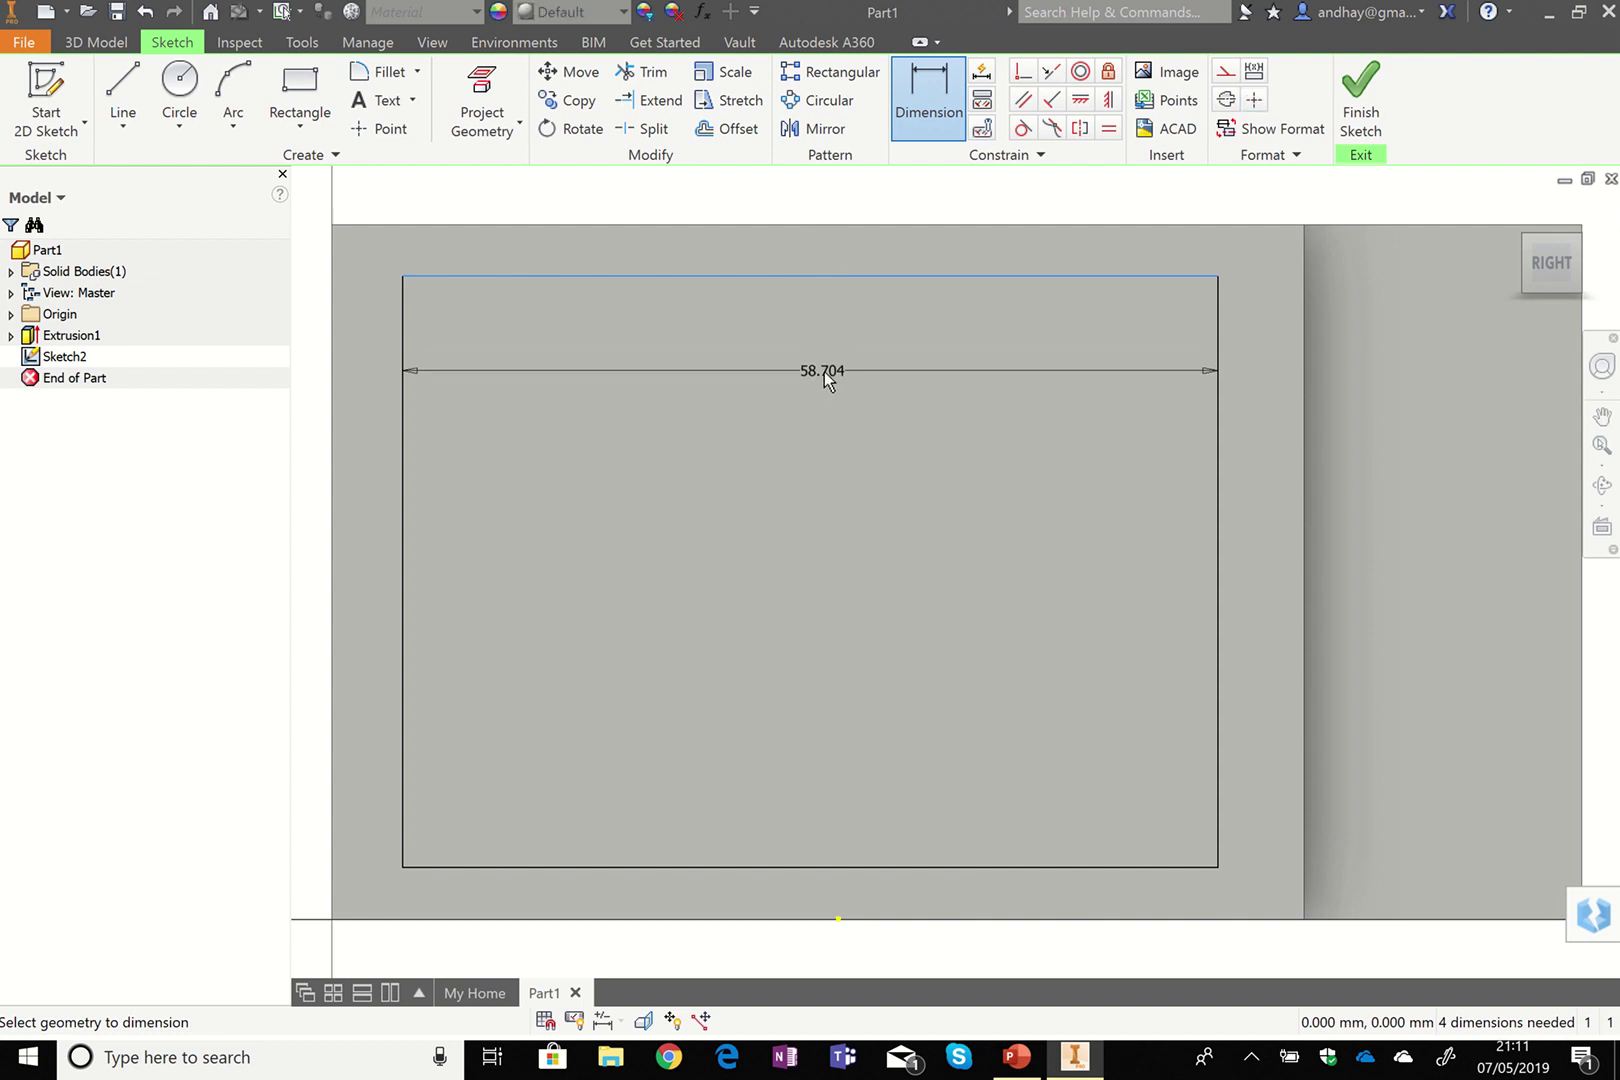
click(821, 370)
text(60)
key(Return)
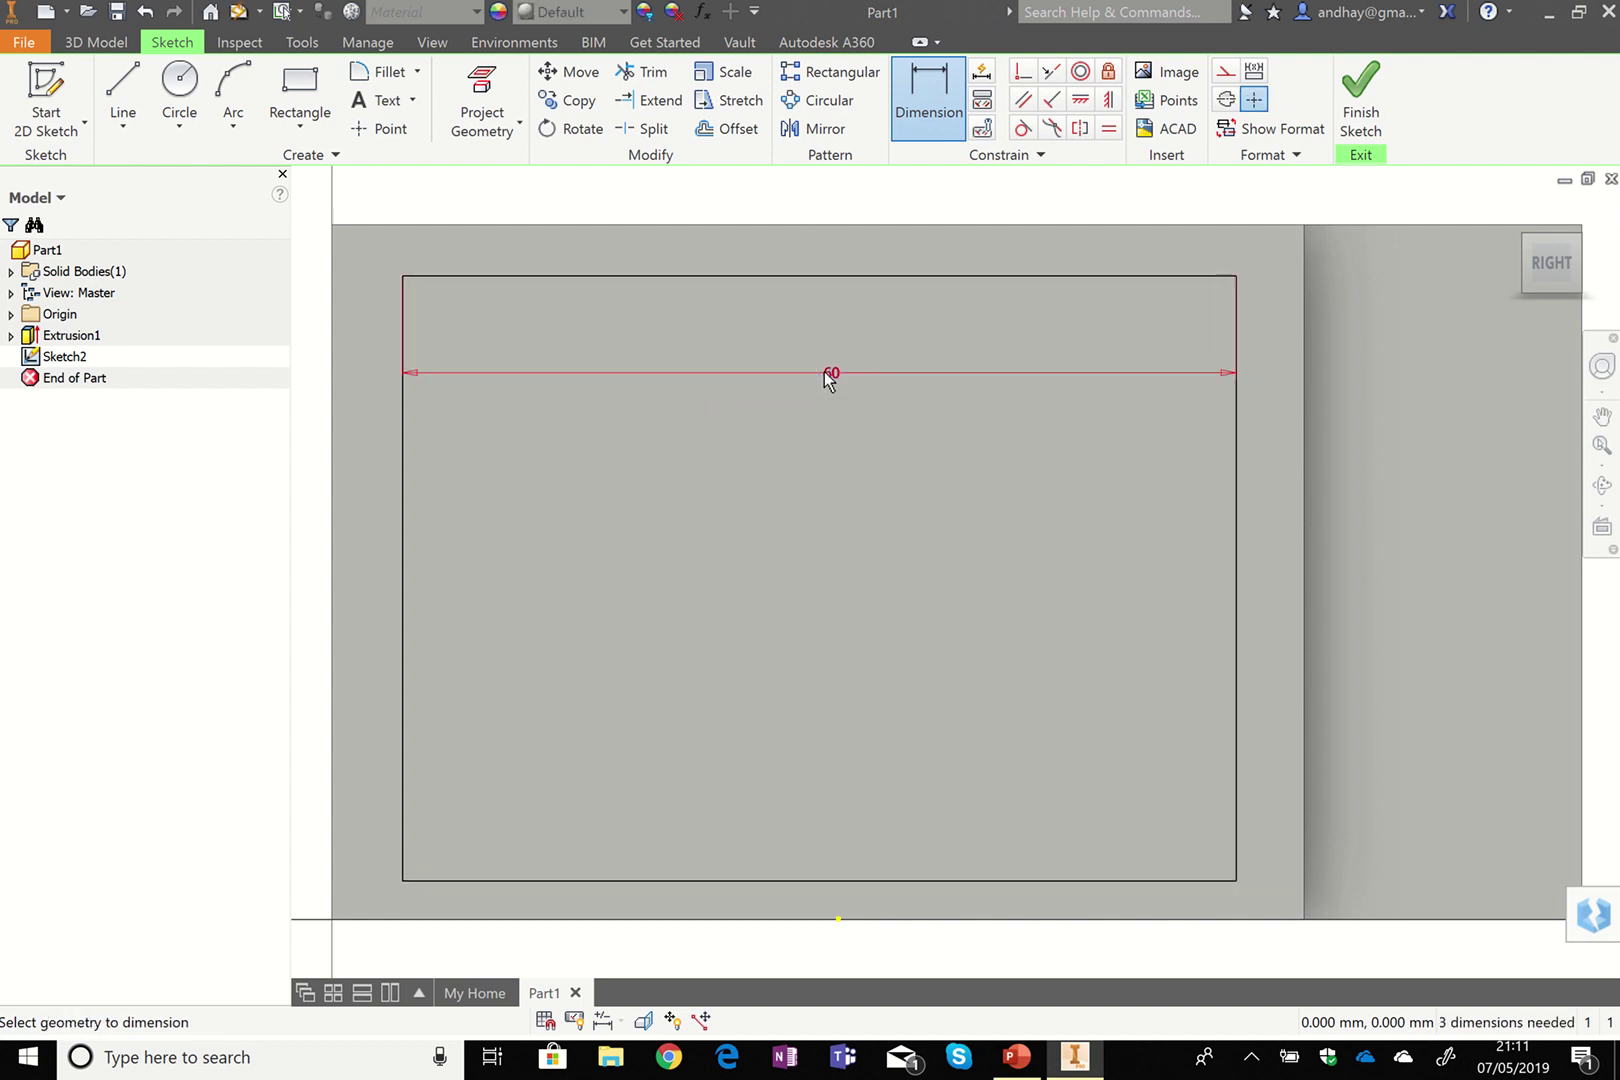
click(405, 564)
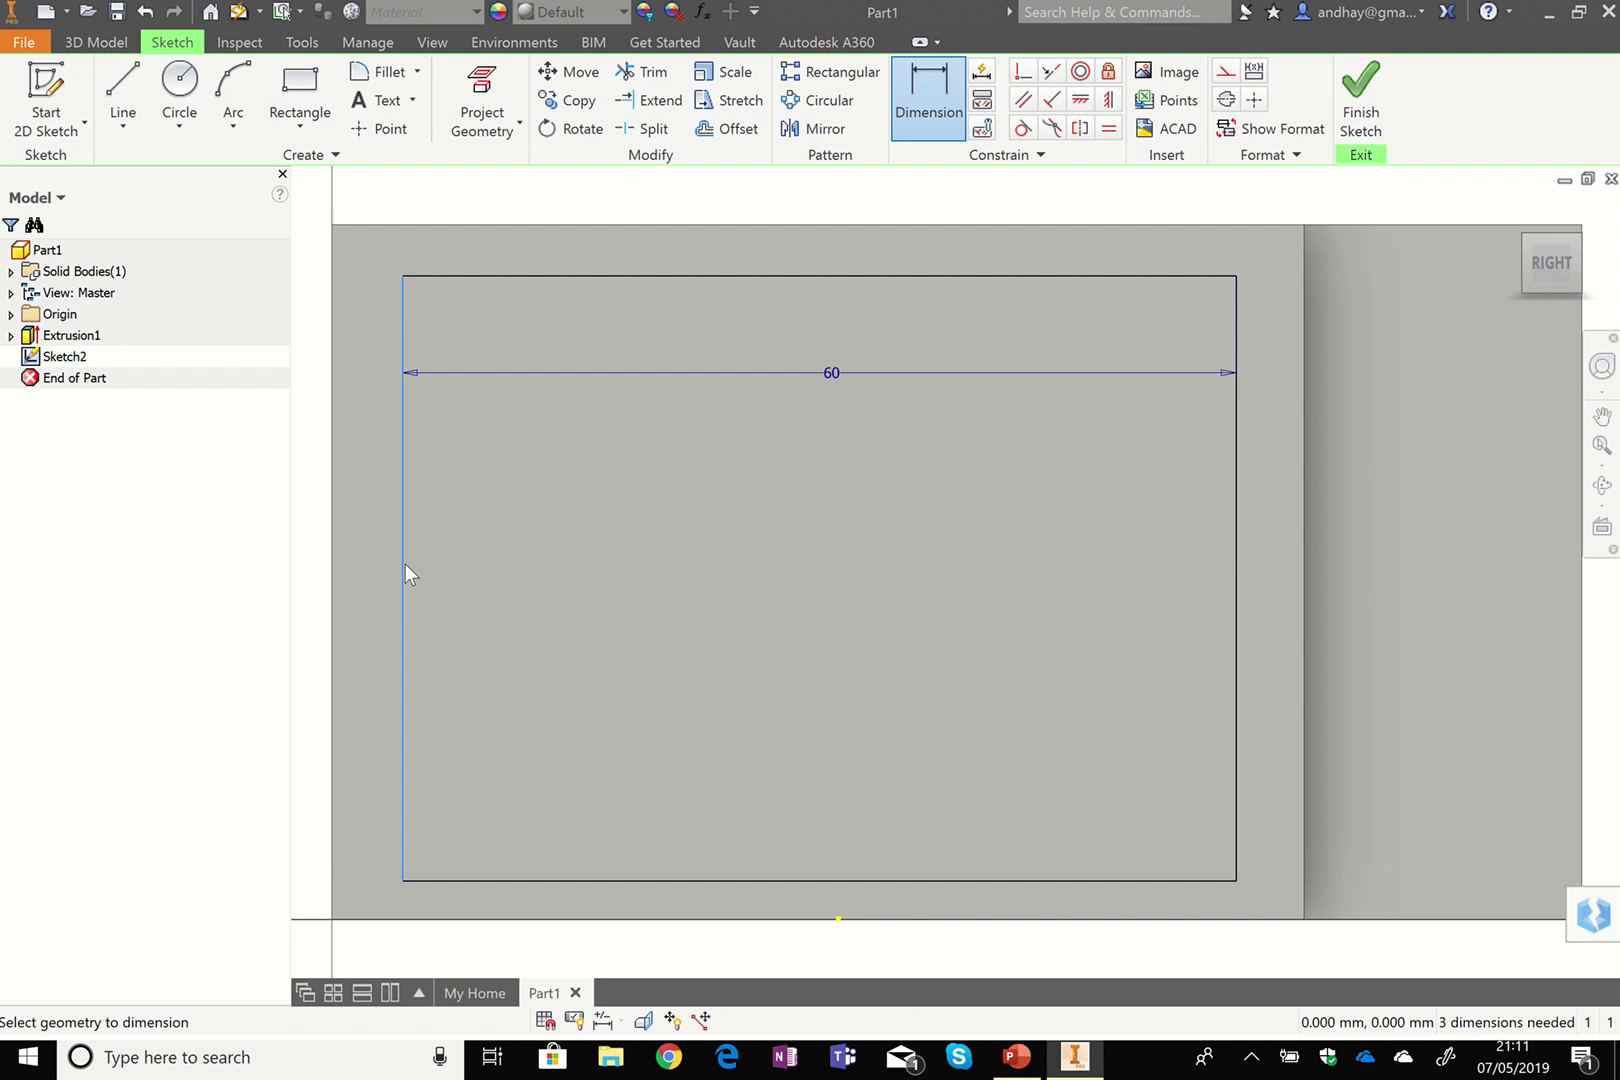
click(525, 566)
text(40)
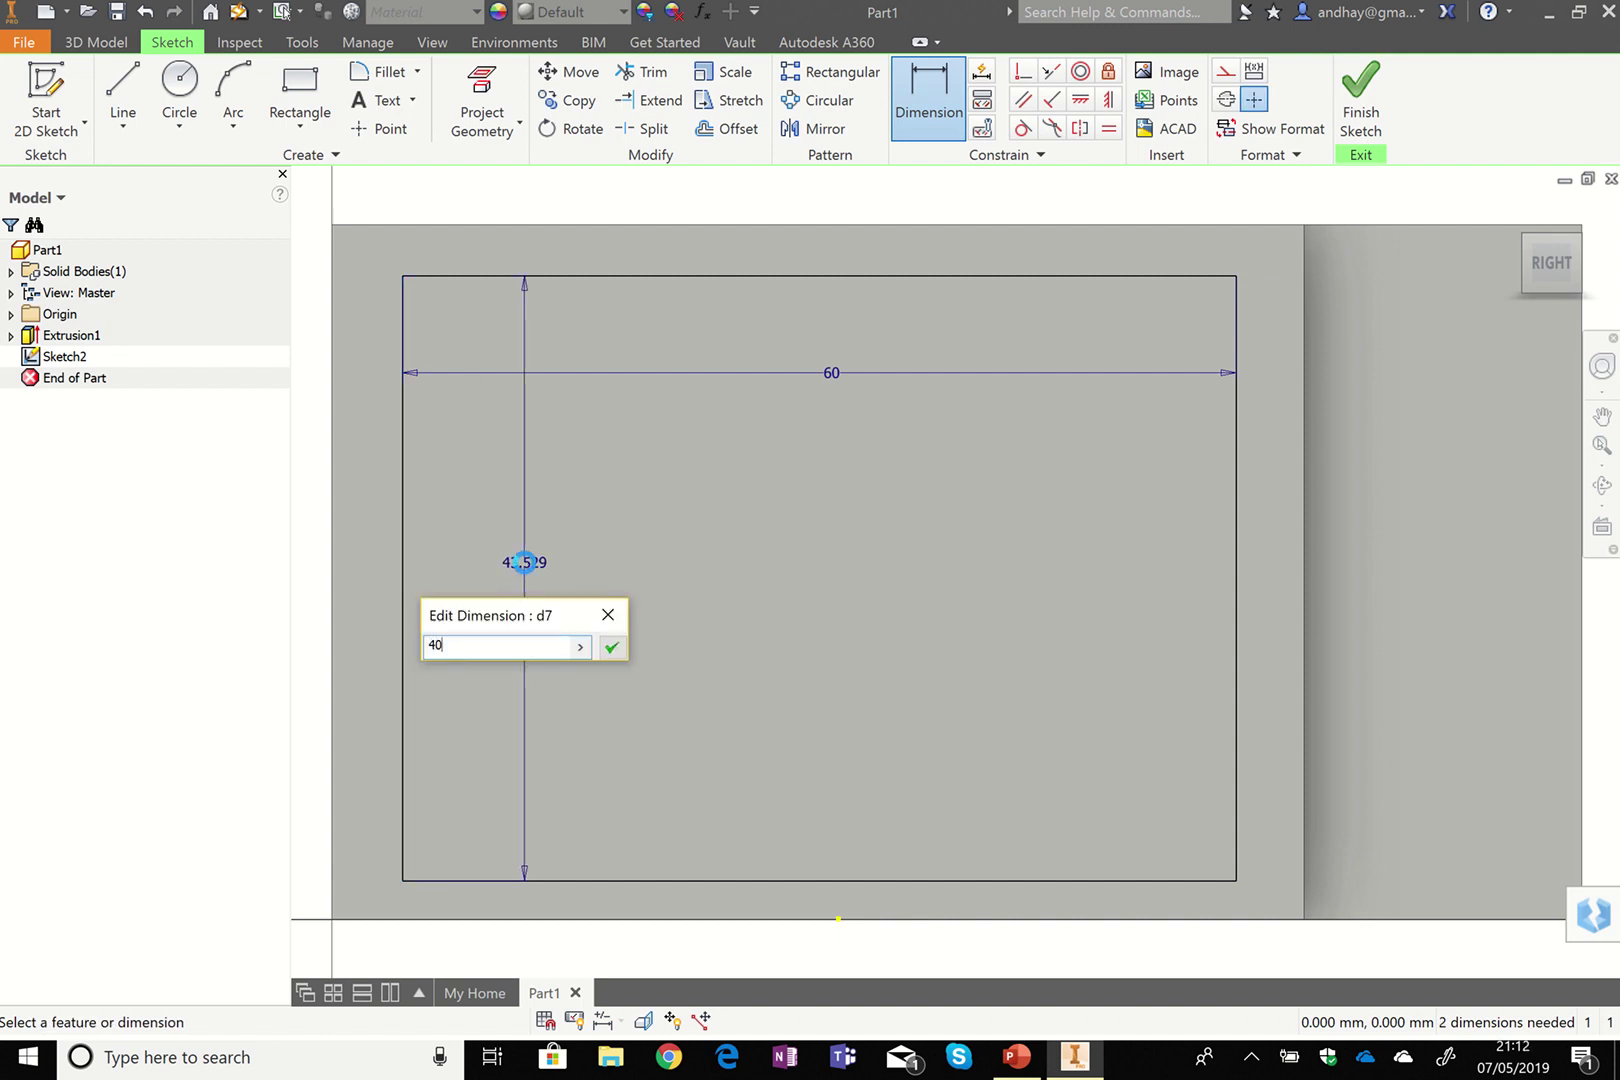
key(Return)
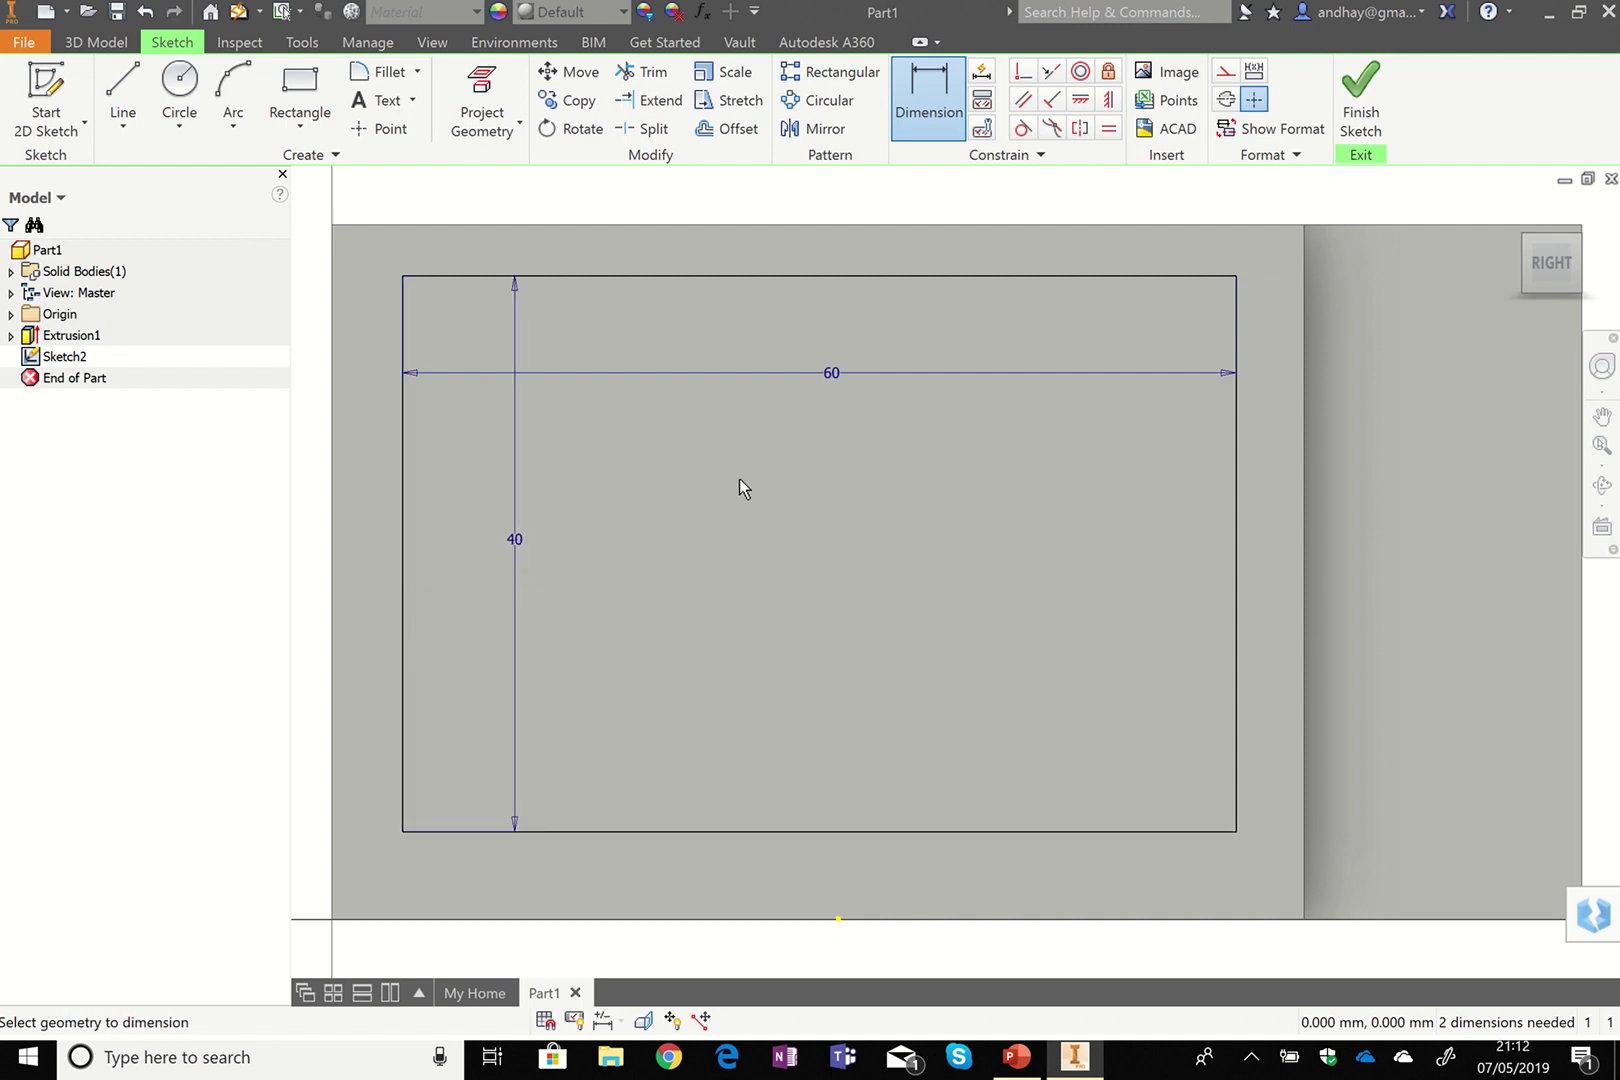
Offset the rectangle 5 mm from the part's top edge and 5 mm from its left edge.
click(714, 274)
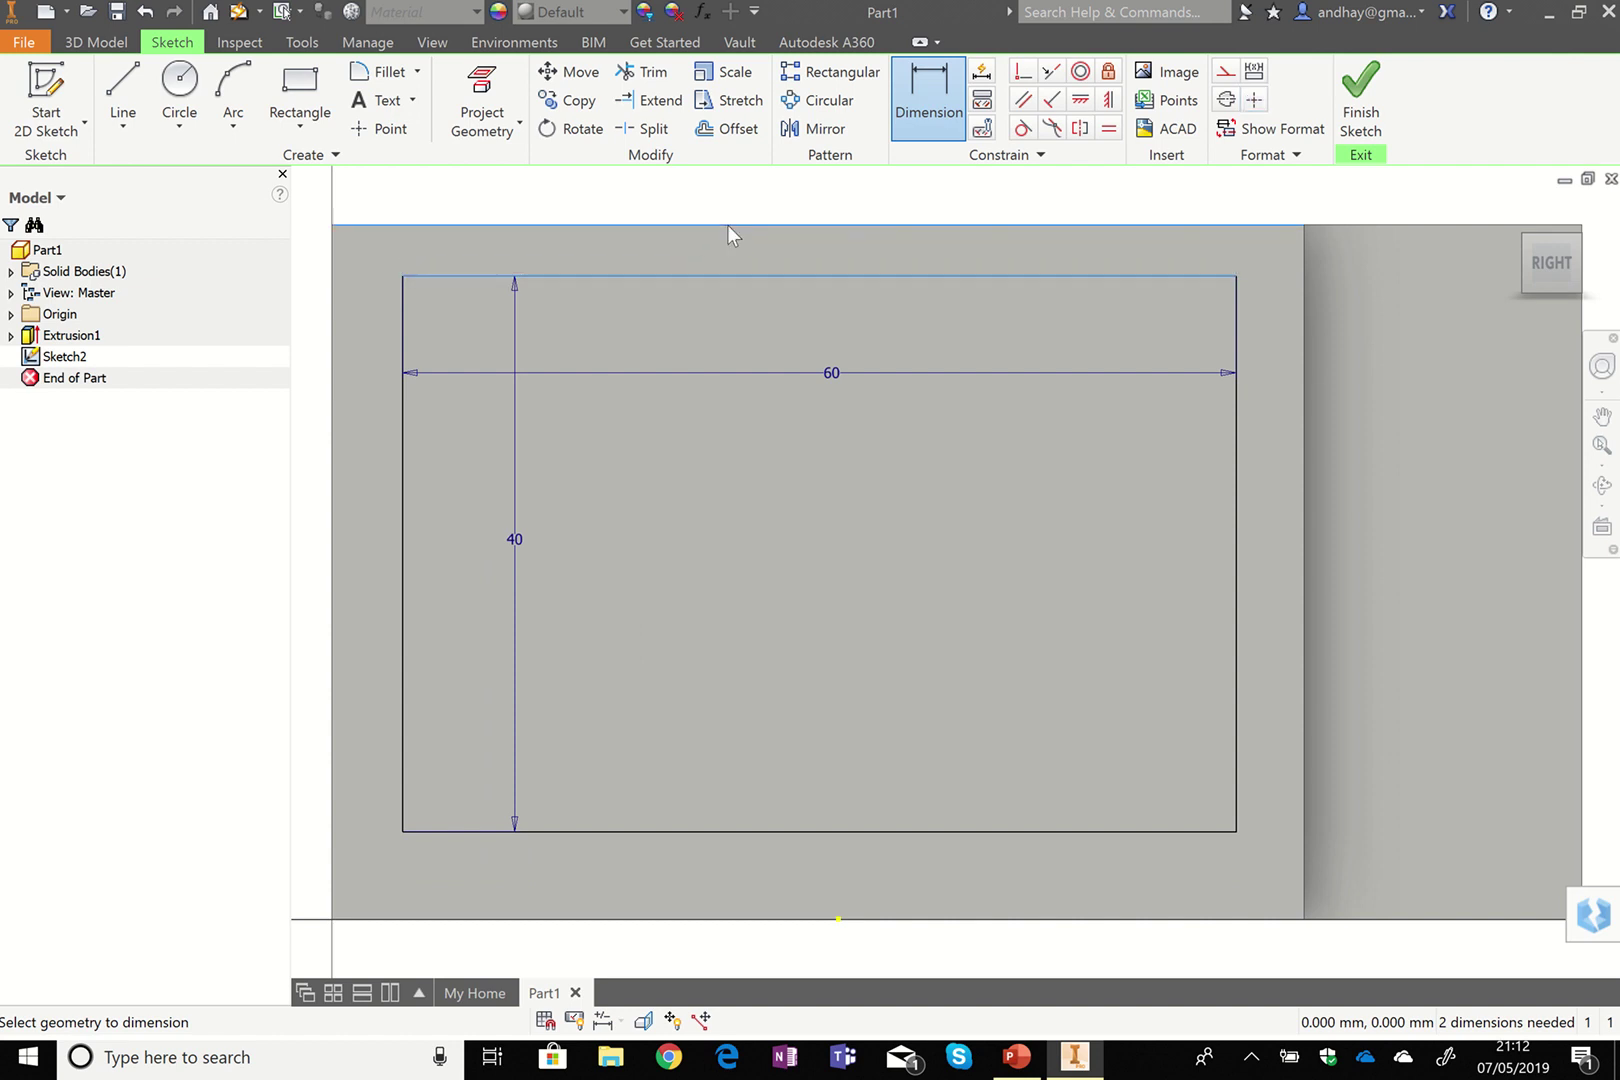
click(729, 226)
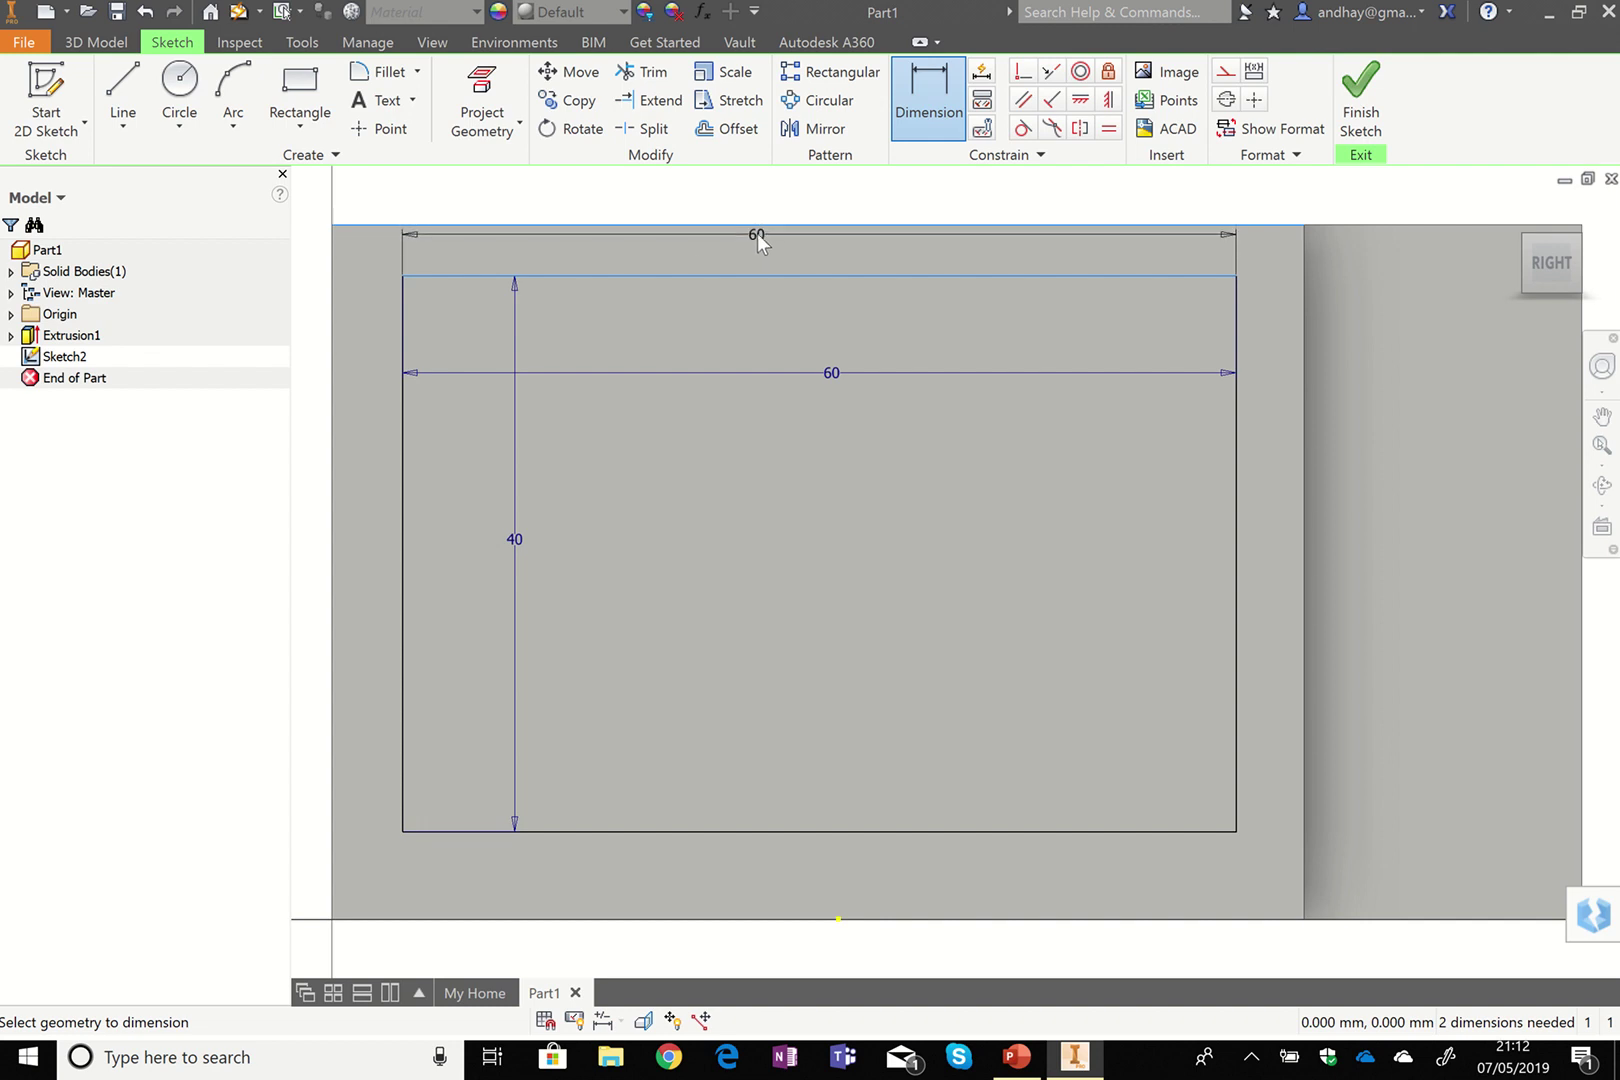
click(764, 227)
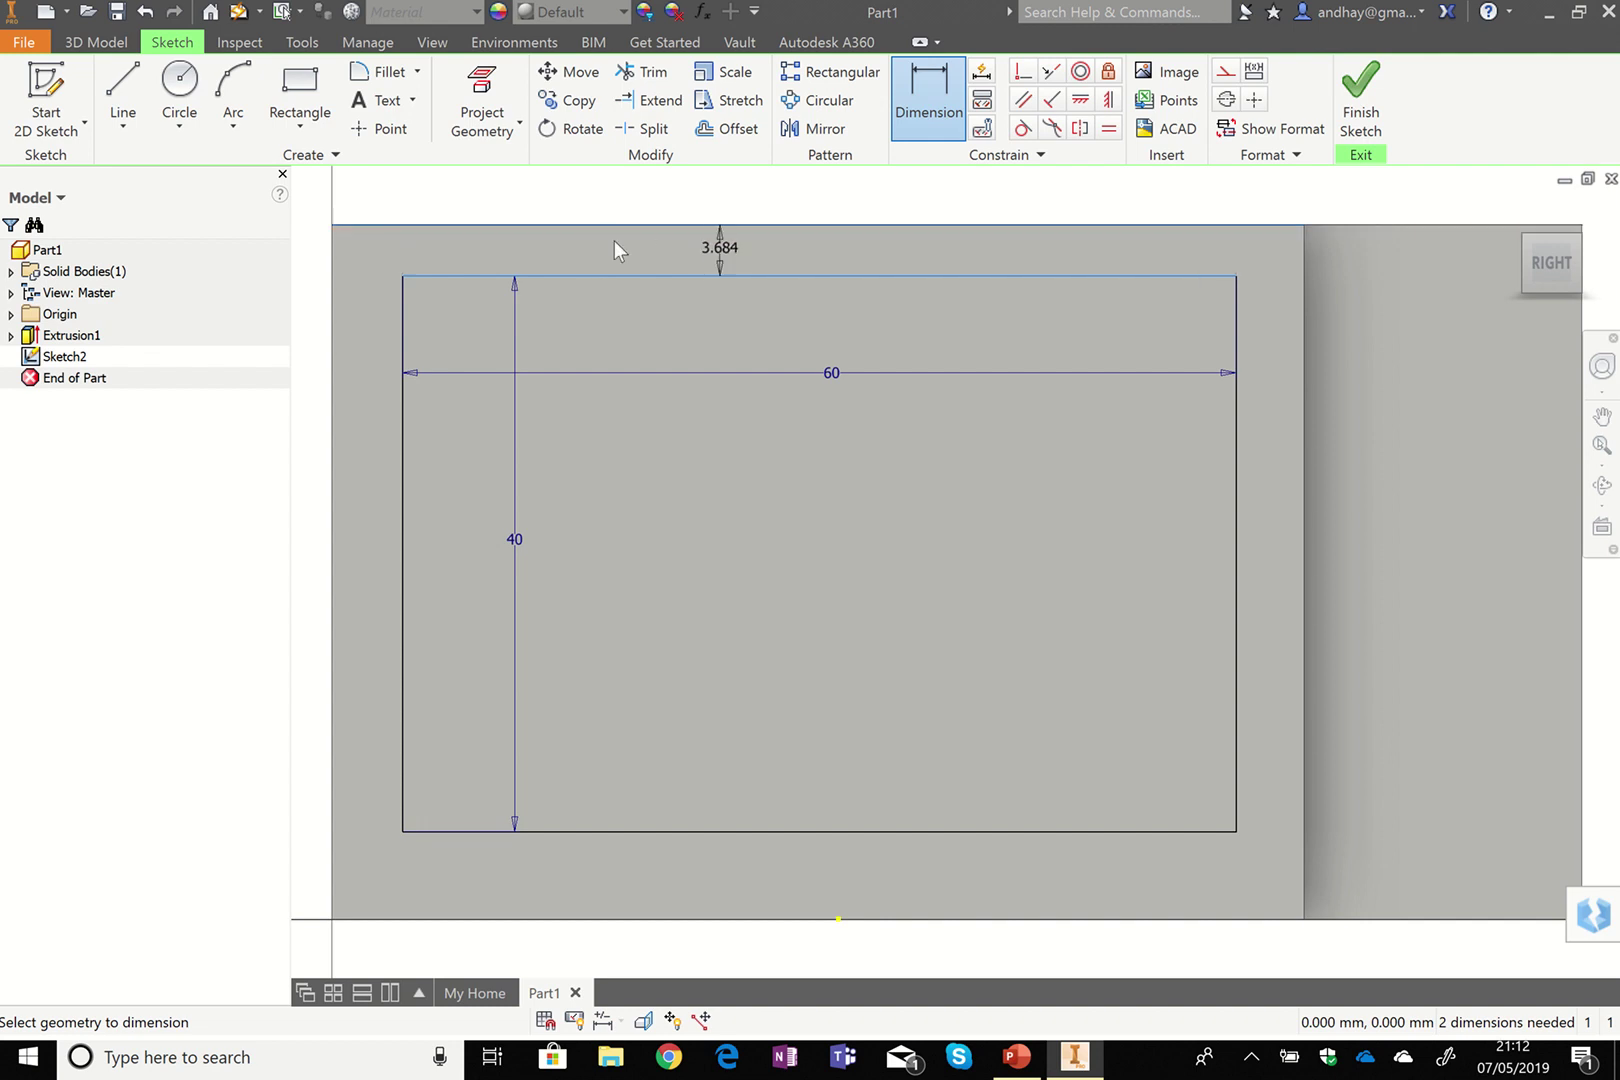
click(714, 244)
text(5)
key(Return)
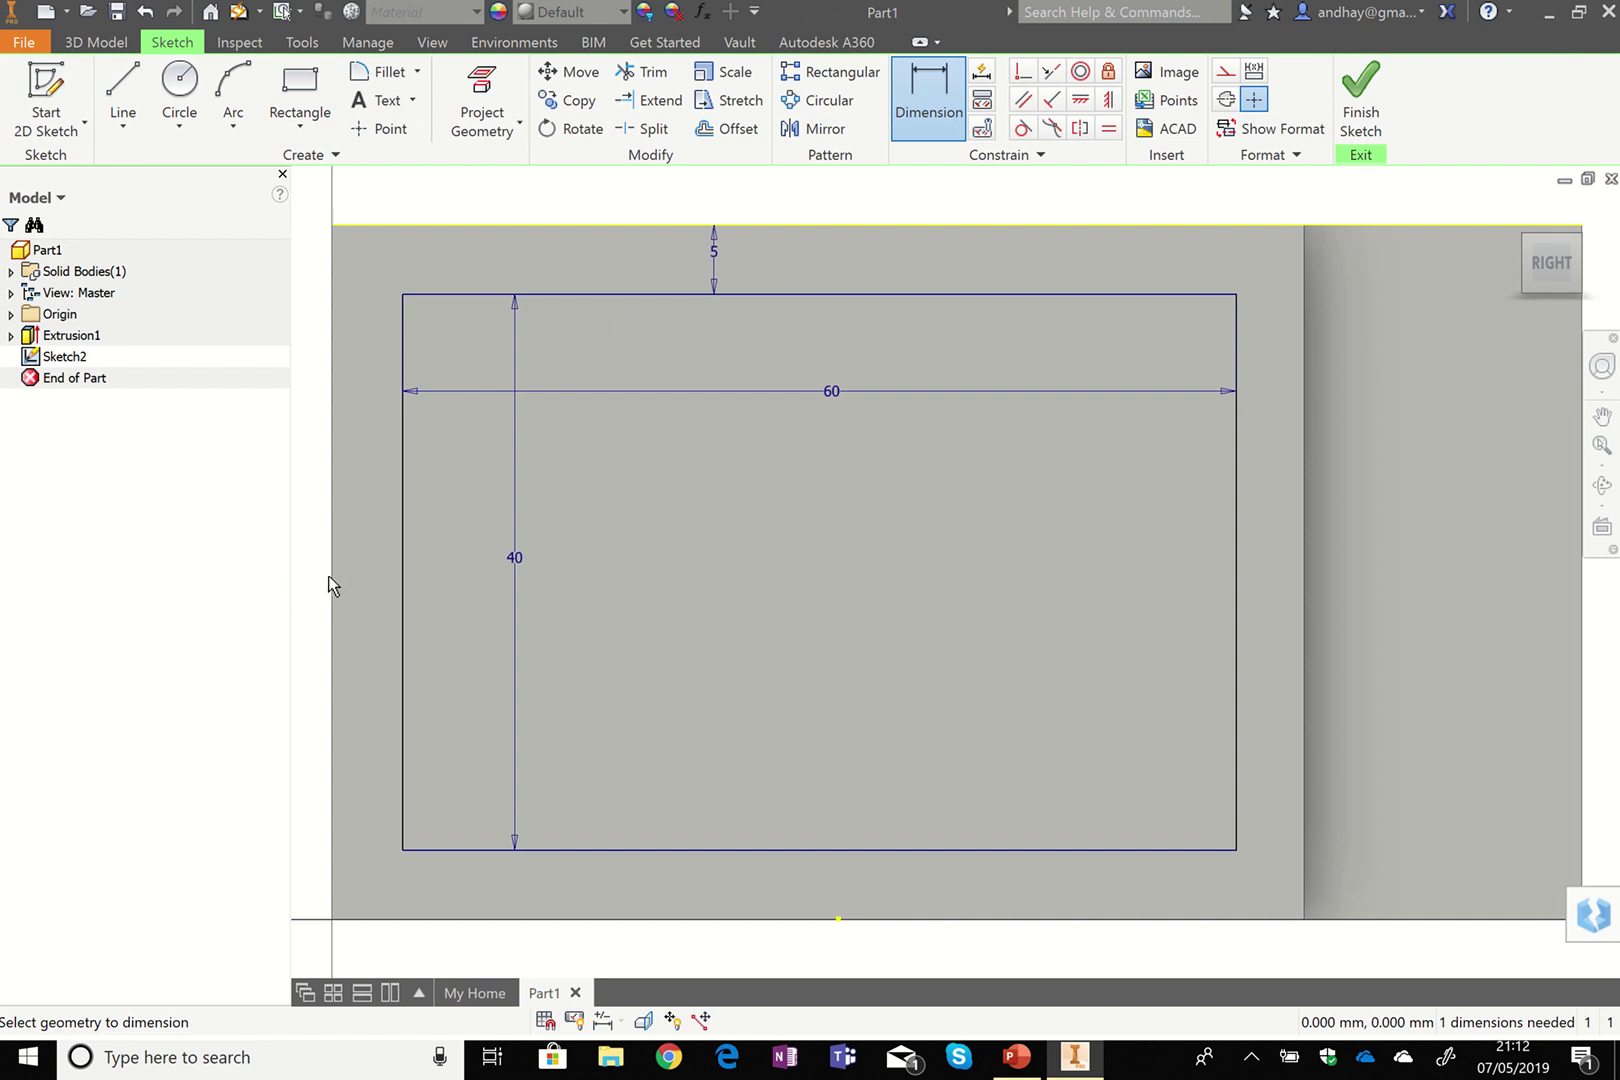
click(401, 548)
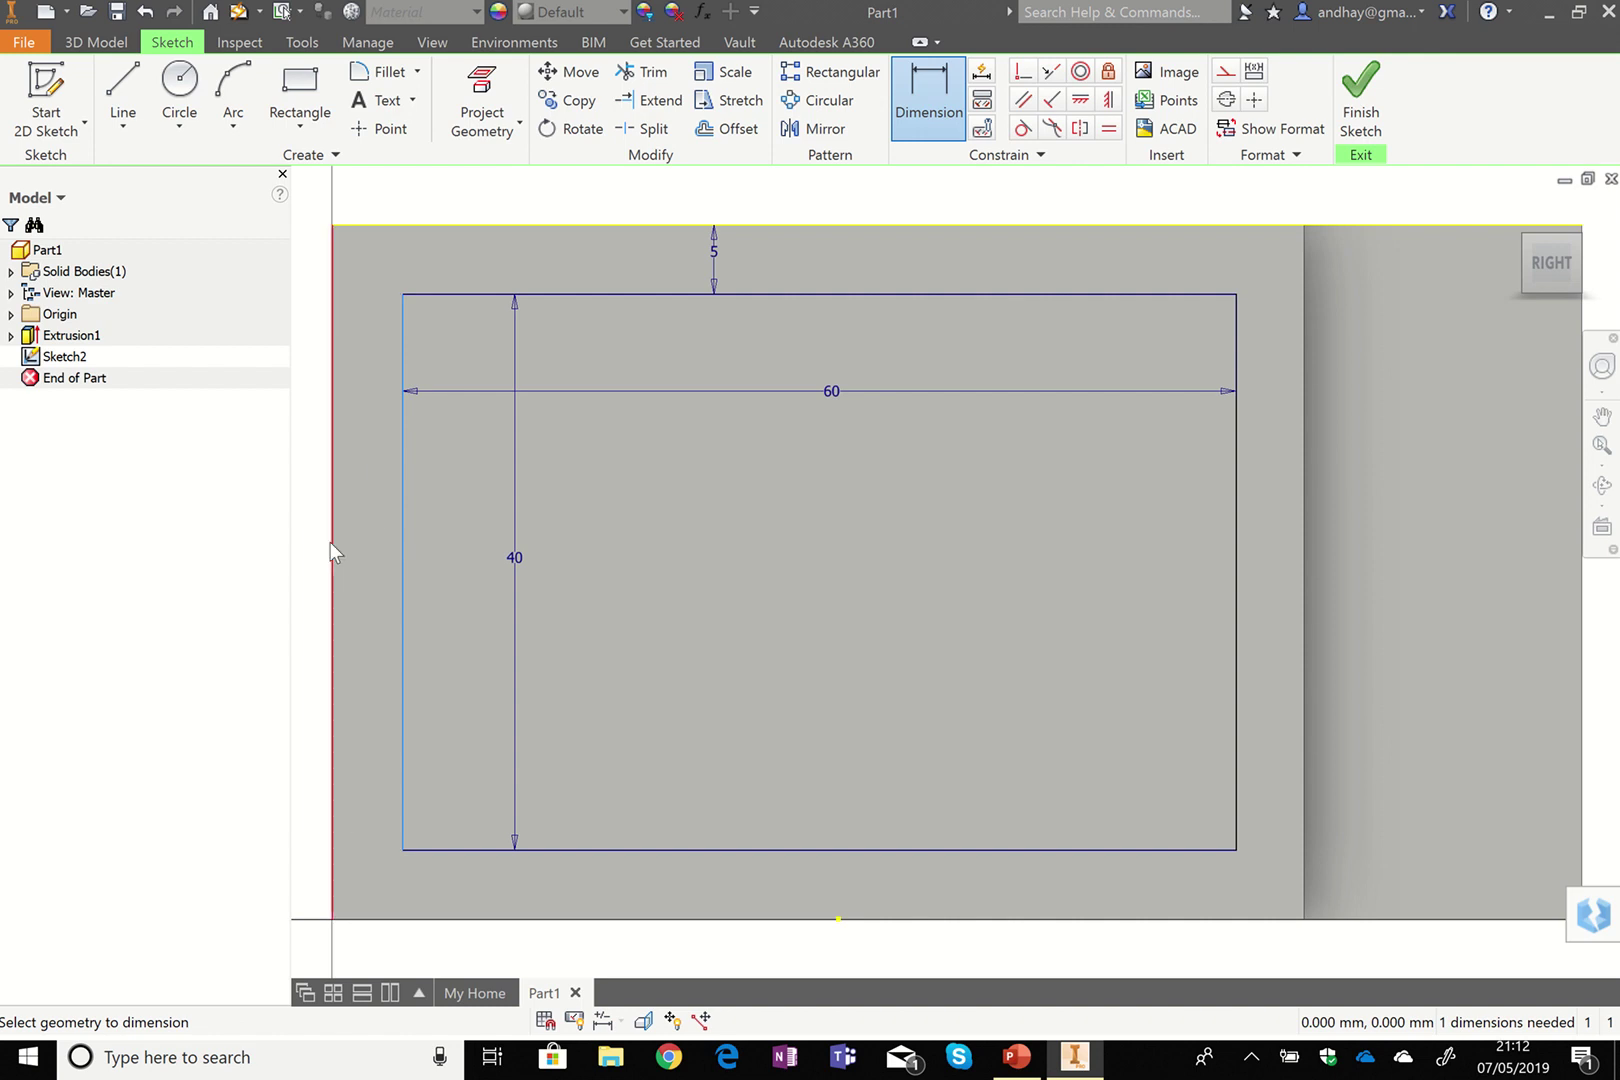
click(330, 438)
click(372, 186)
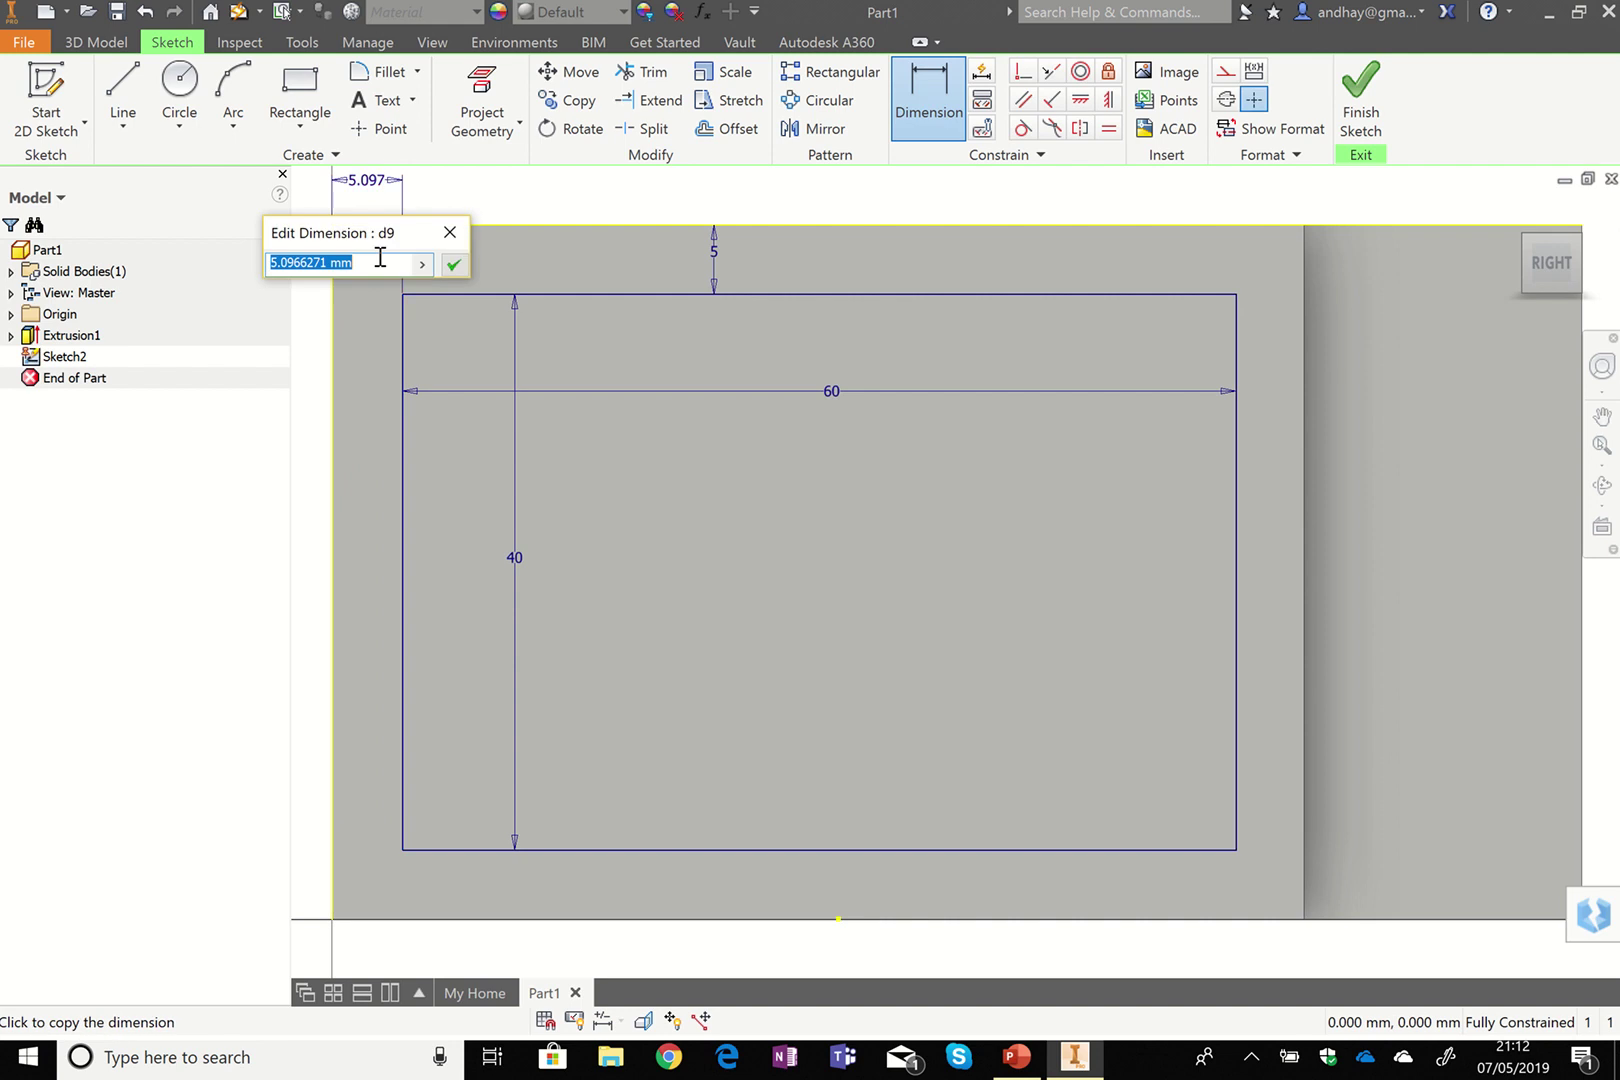
text(5)
key(Return)
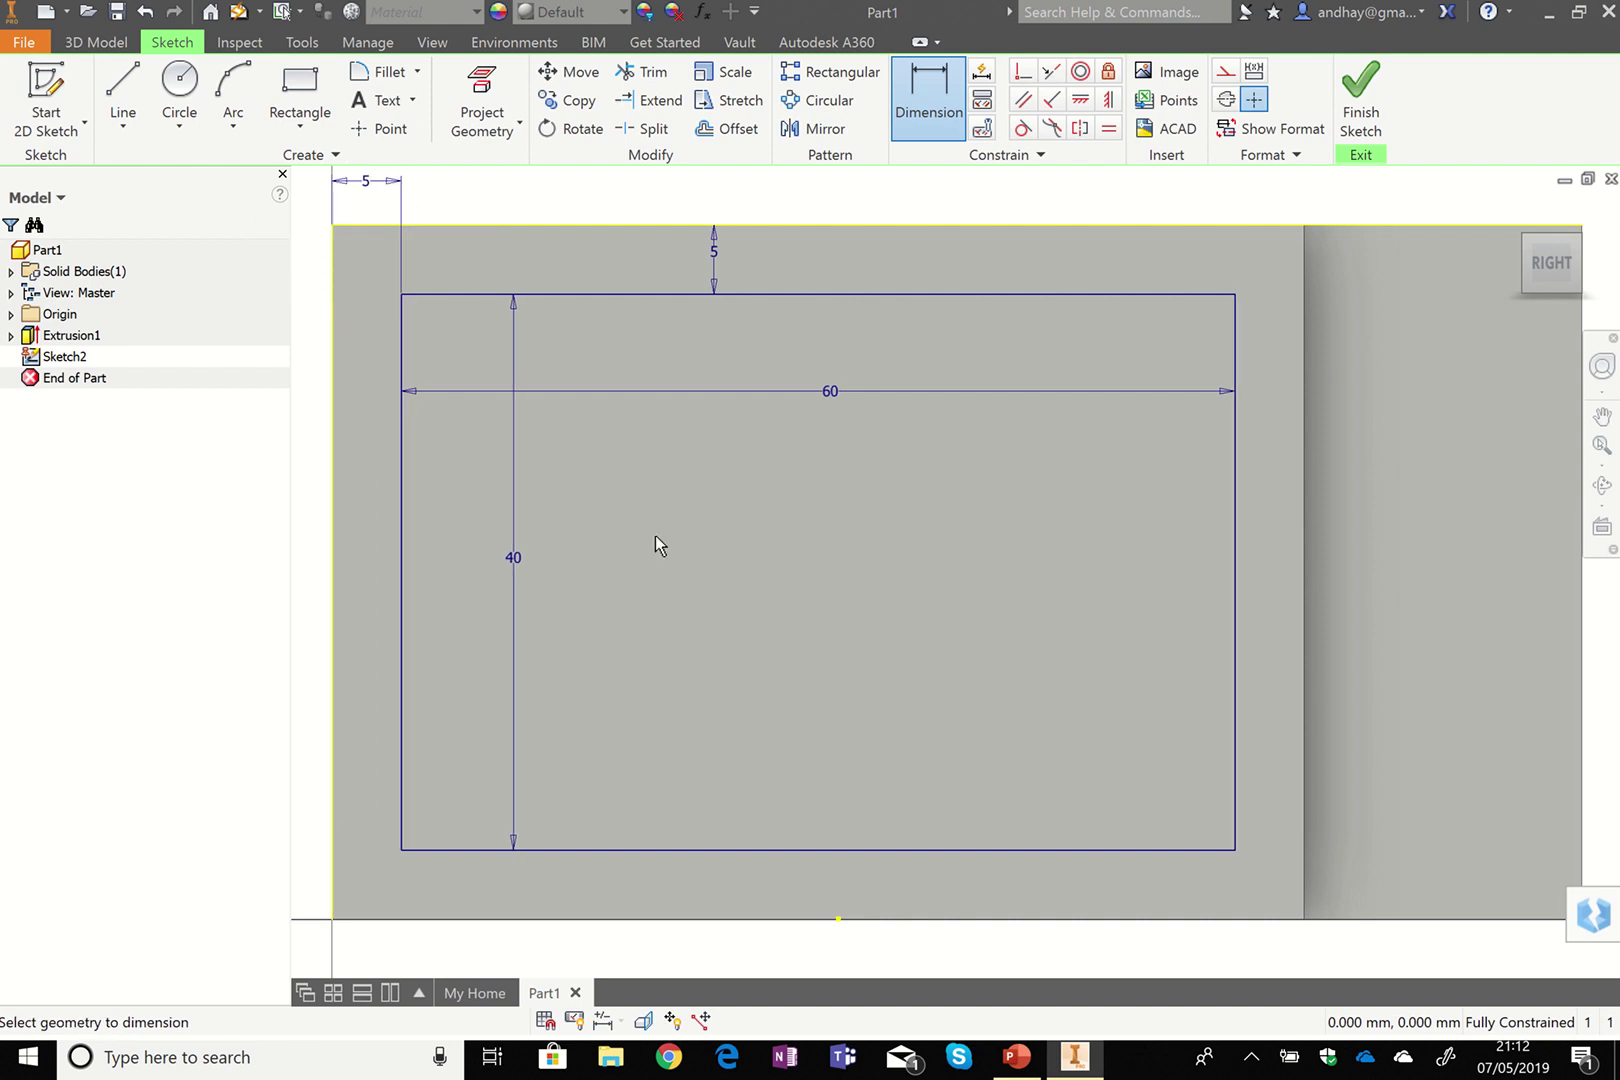
Finish Sketch2 and extrude the rectangle 2 mm as a raised door panel.
click(1358, 95)
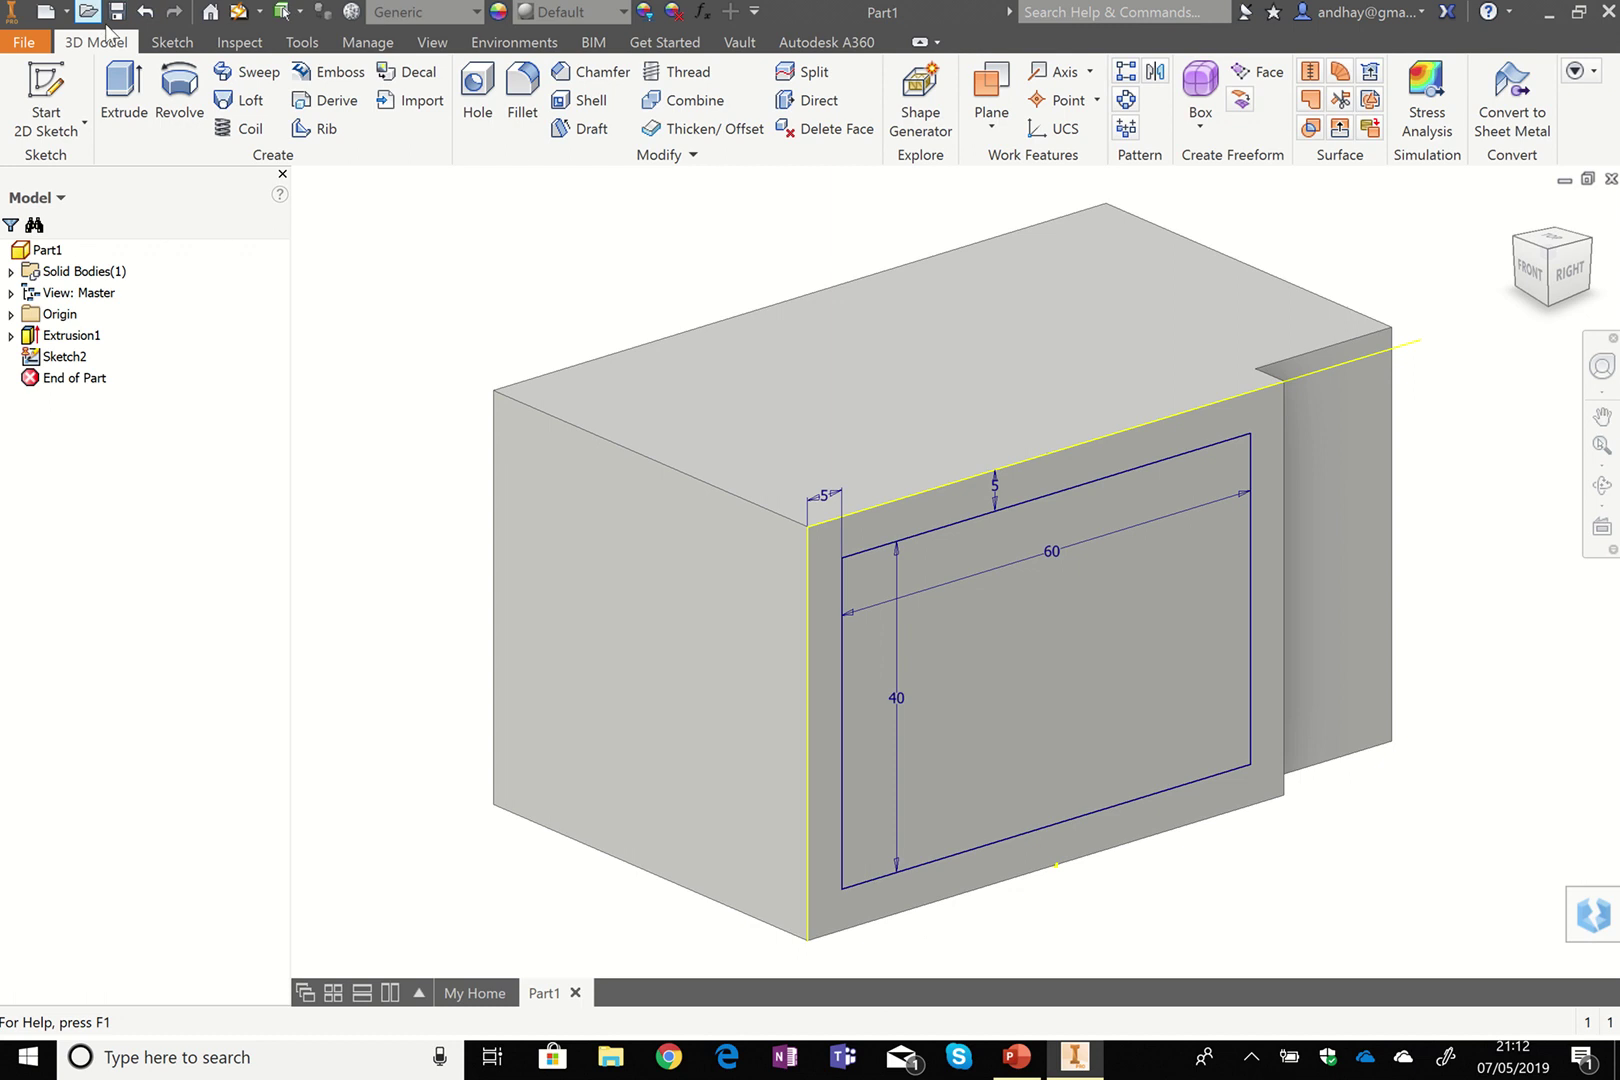
click(125, 105)
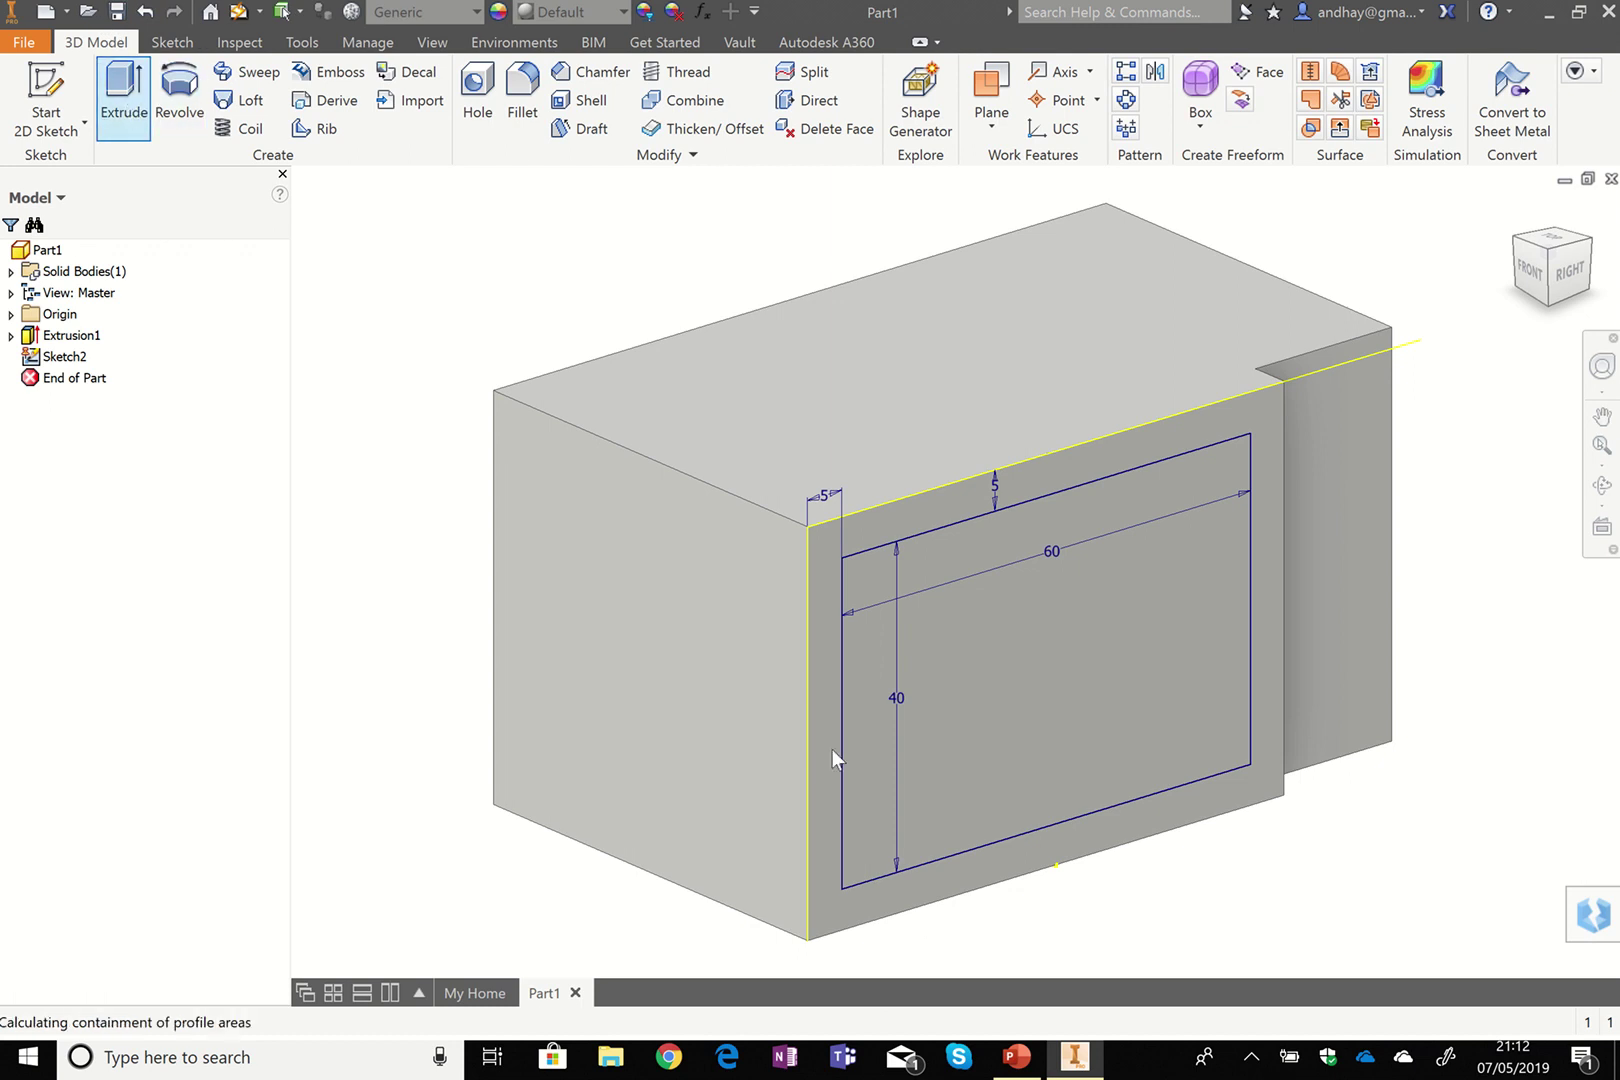
click(946, 684)
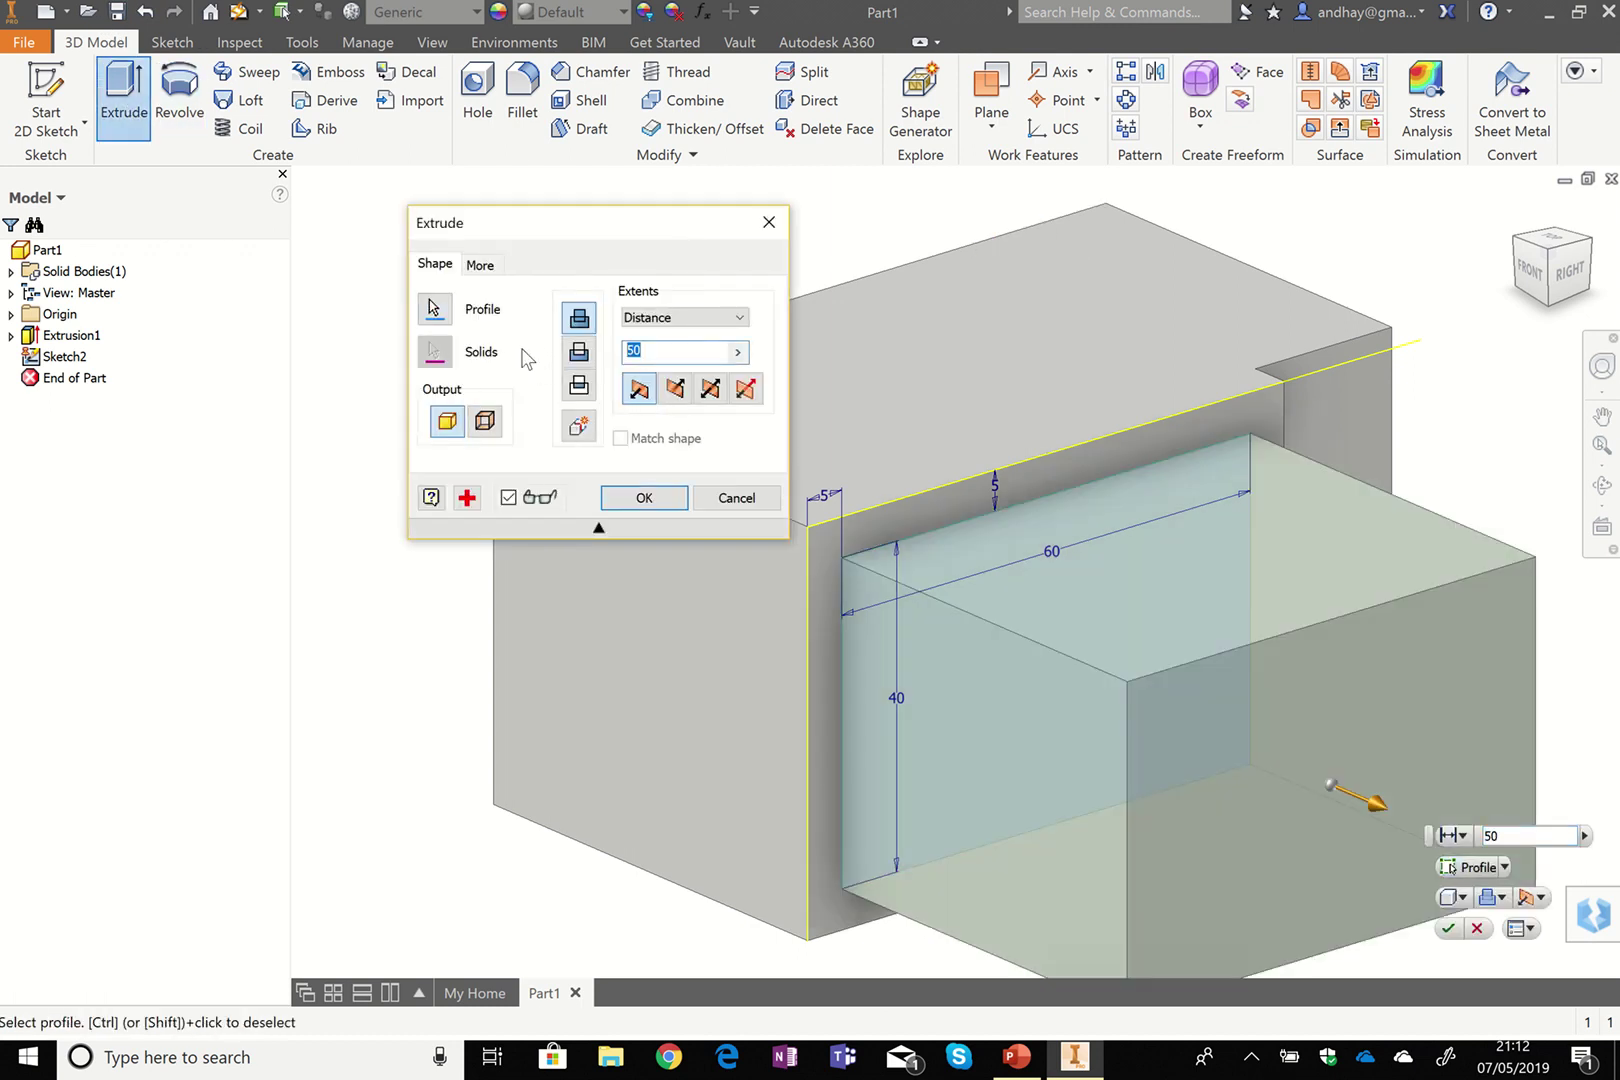
text(2)
key(Return)
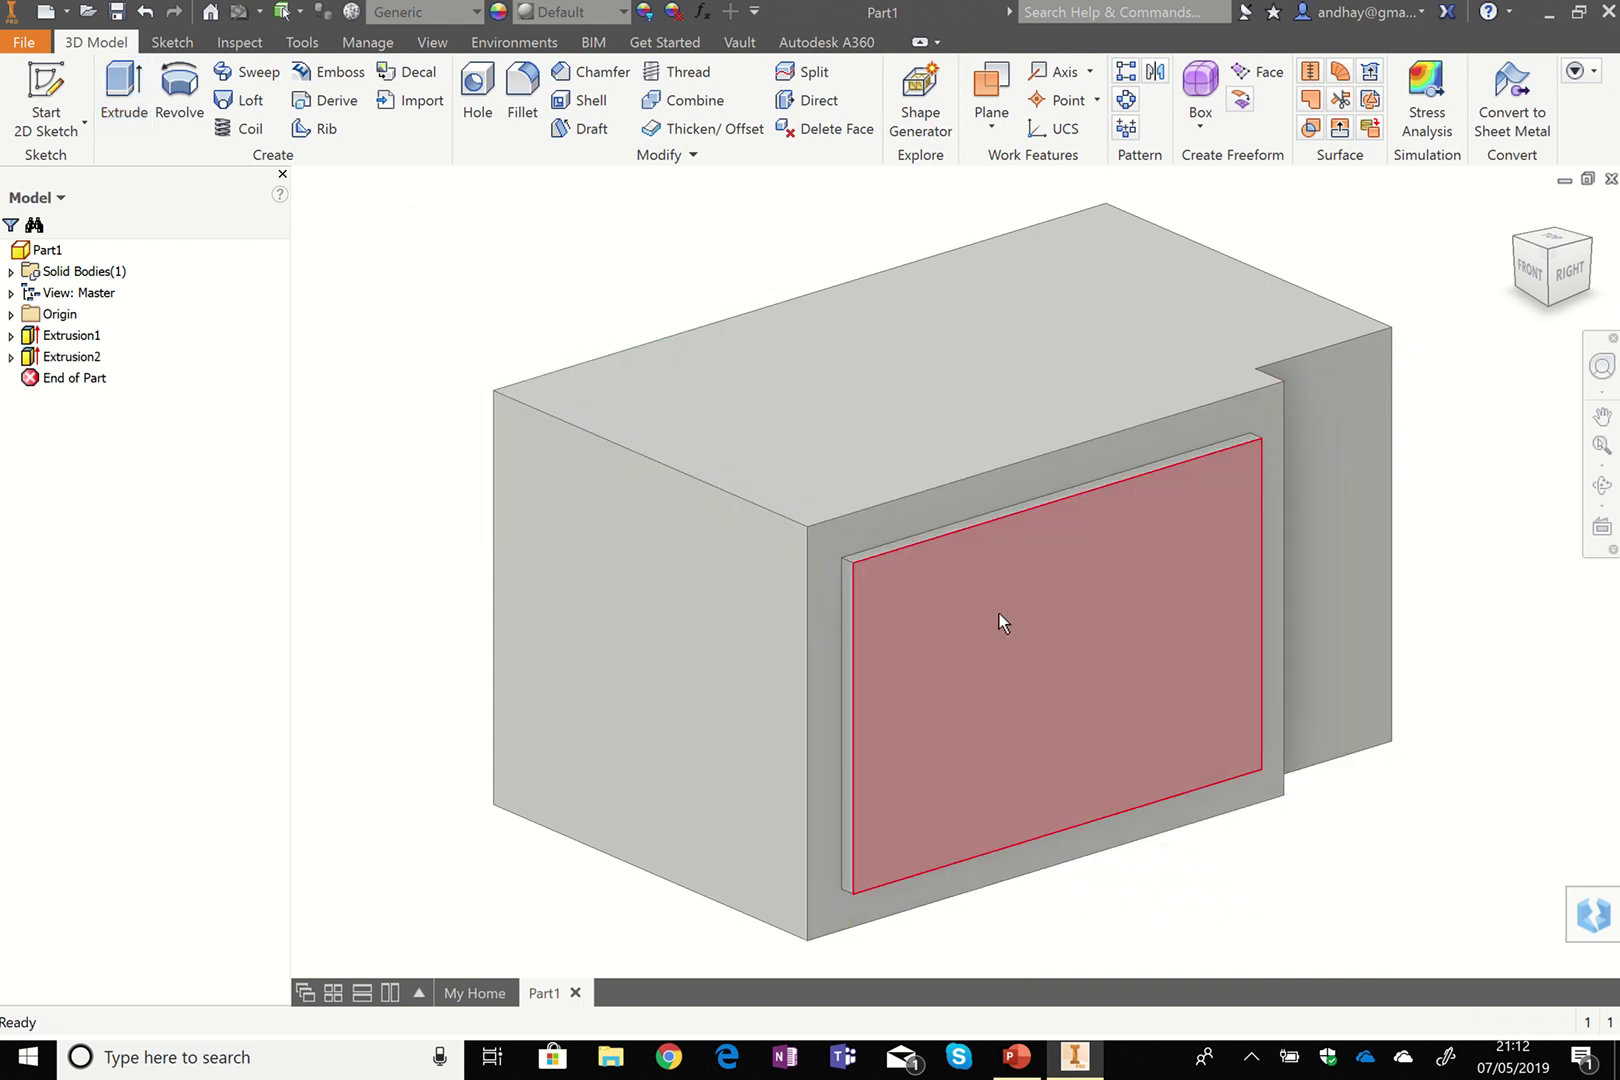
mouse_move(999, 613)
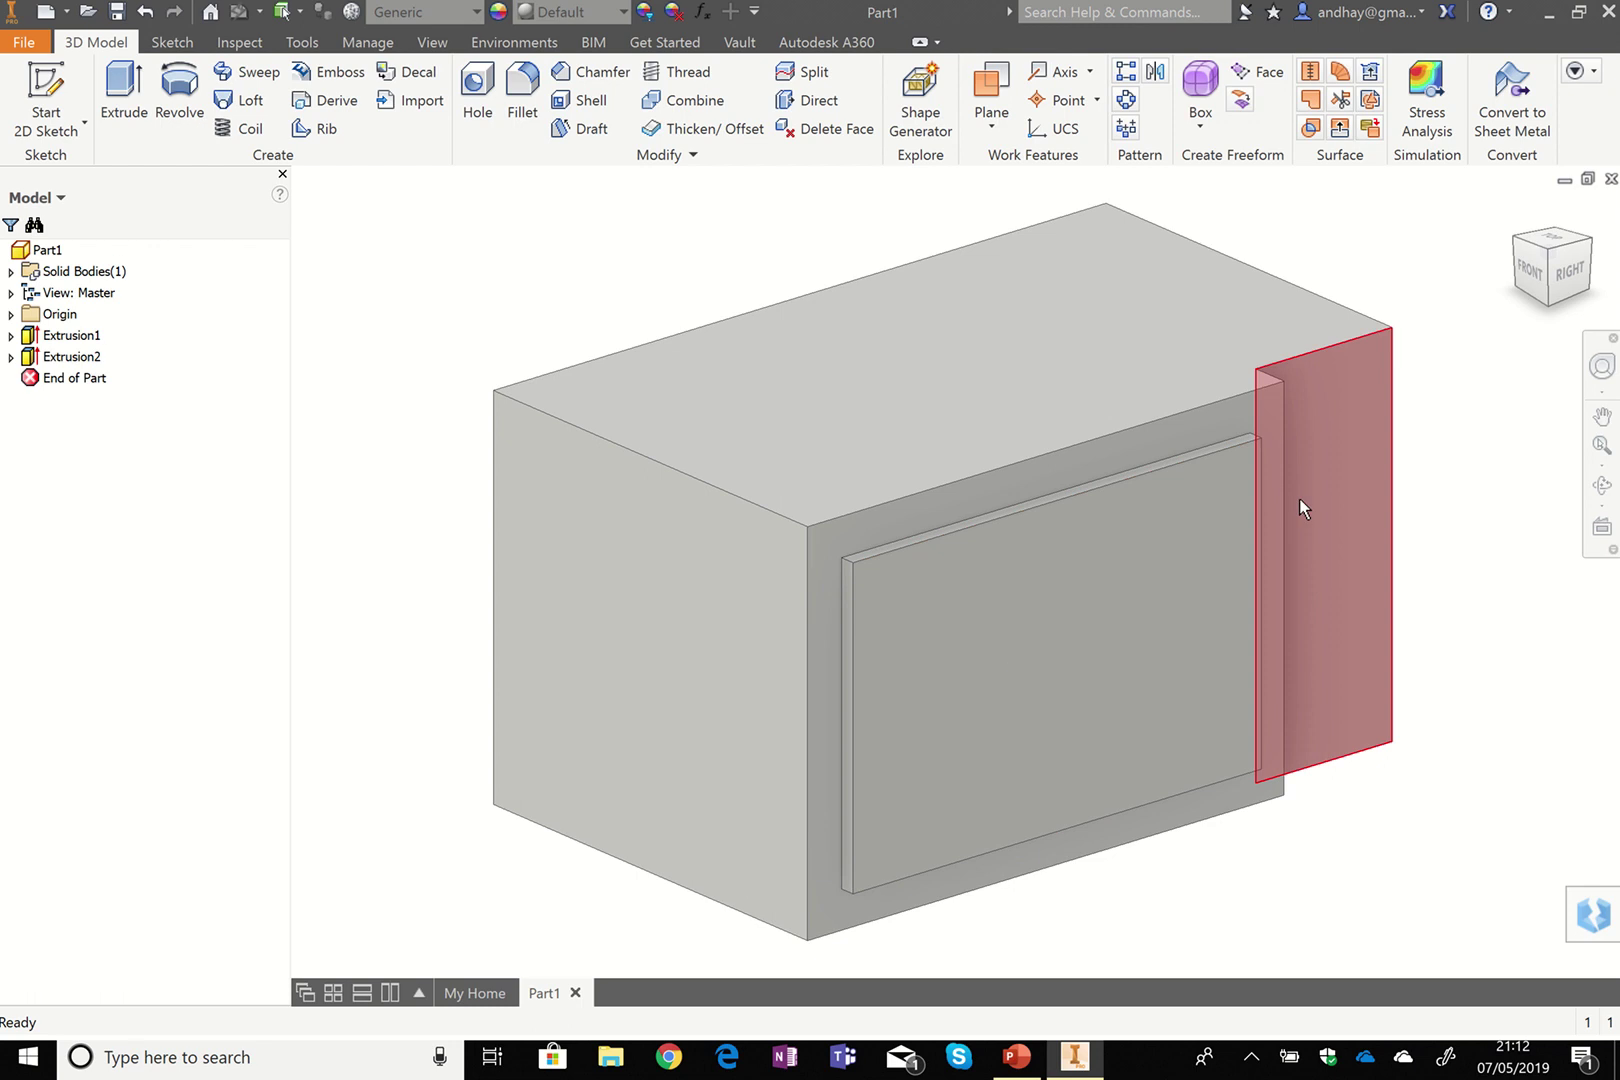
Start a new sketch on the right-side face and pan to the narrow side strip.
mouse_move(1300, 500)
right_click(1321, 432)
click(1318, 487)
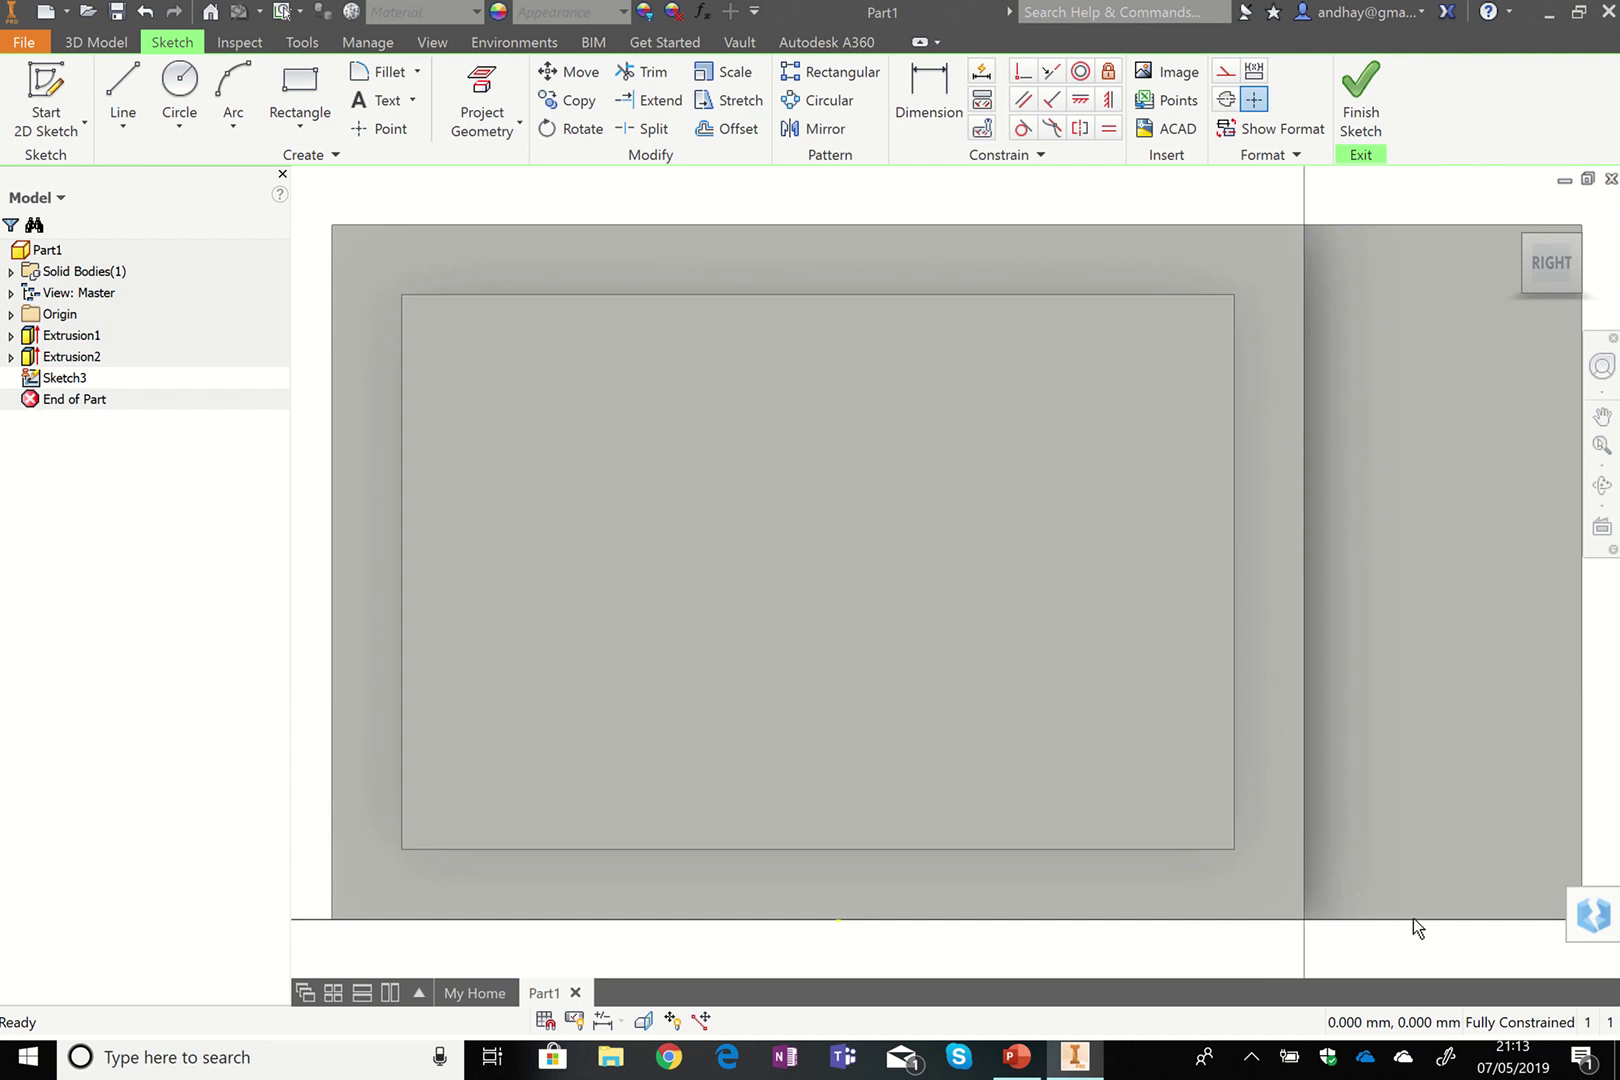
click(1602, 416)
mouse_move(1011, 574)
mouse_down()
mouse_move(988, 560)
mouse_move(806, 579)
mouse_move(795, 615)
mouse_up()
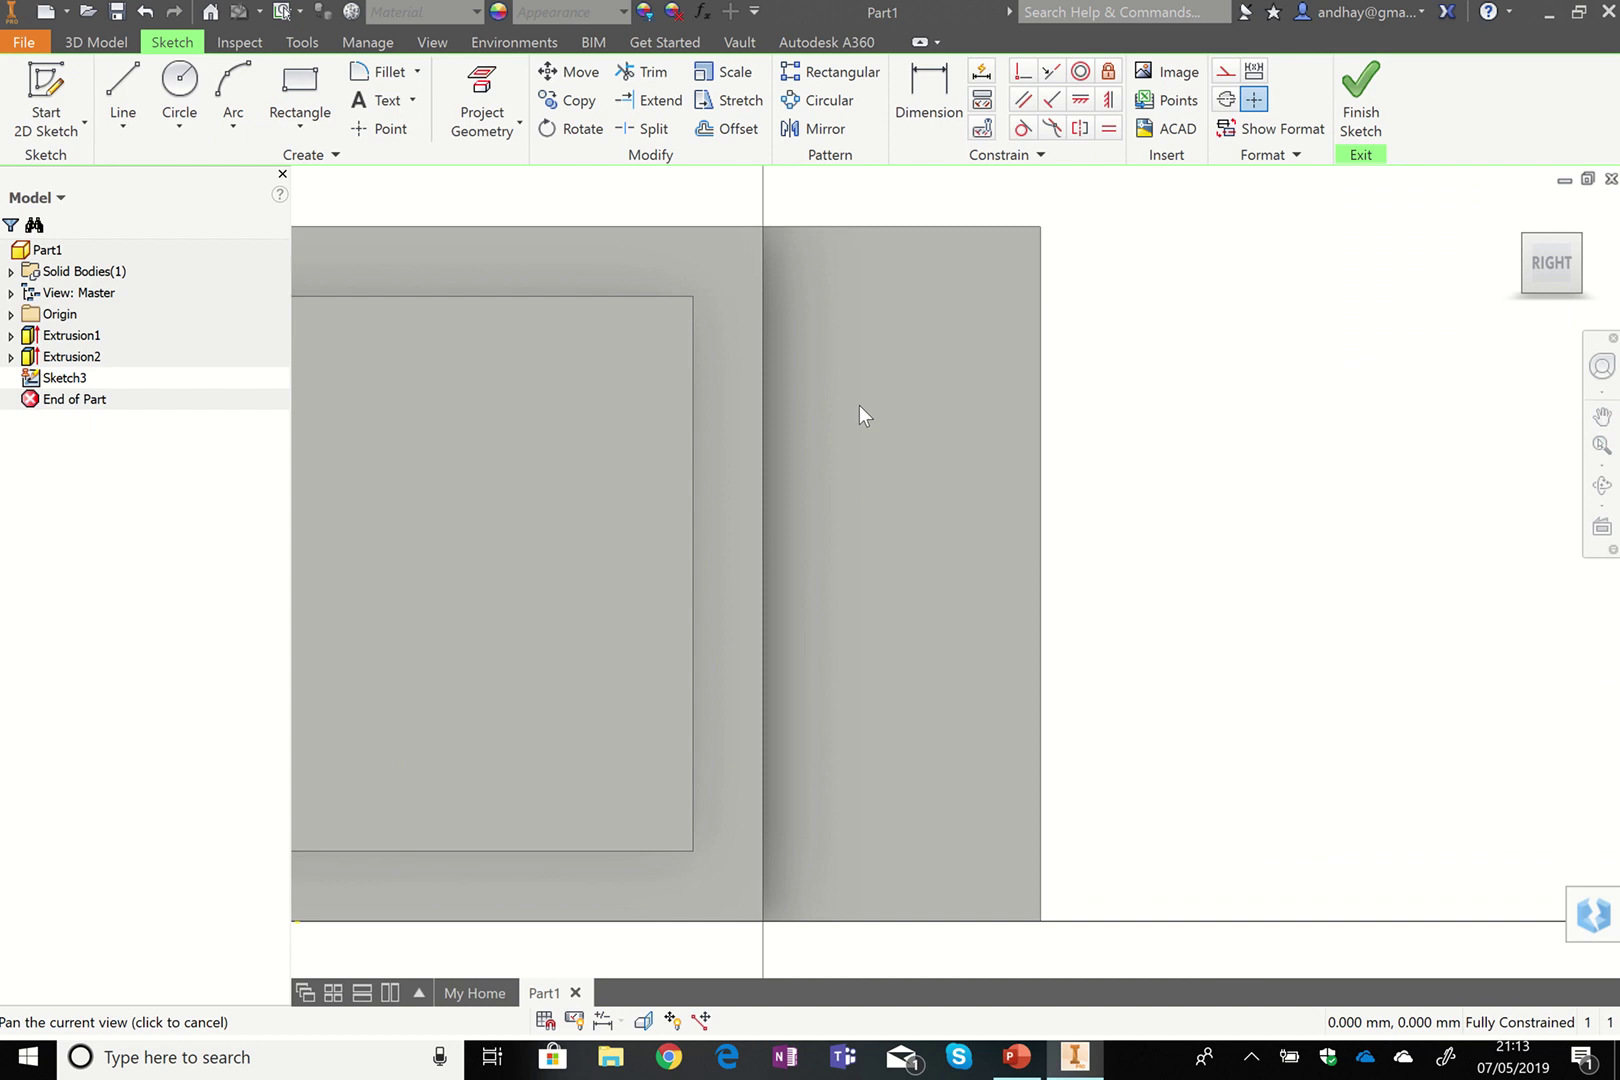
Draw a 15×10 rectangle near the strip's top and a 15×5 rectangle near its bottom.
click(299, 88)
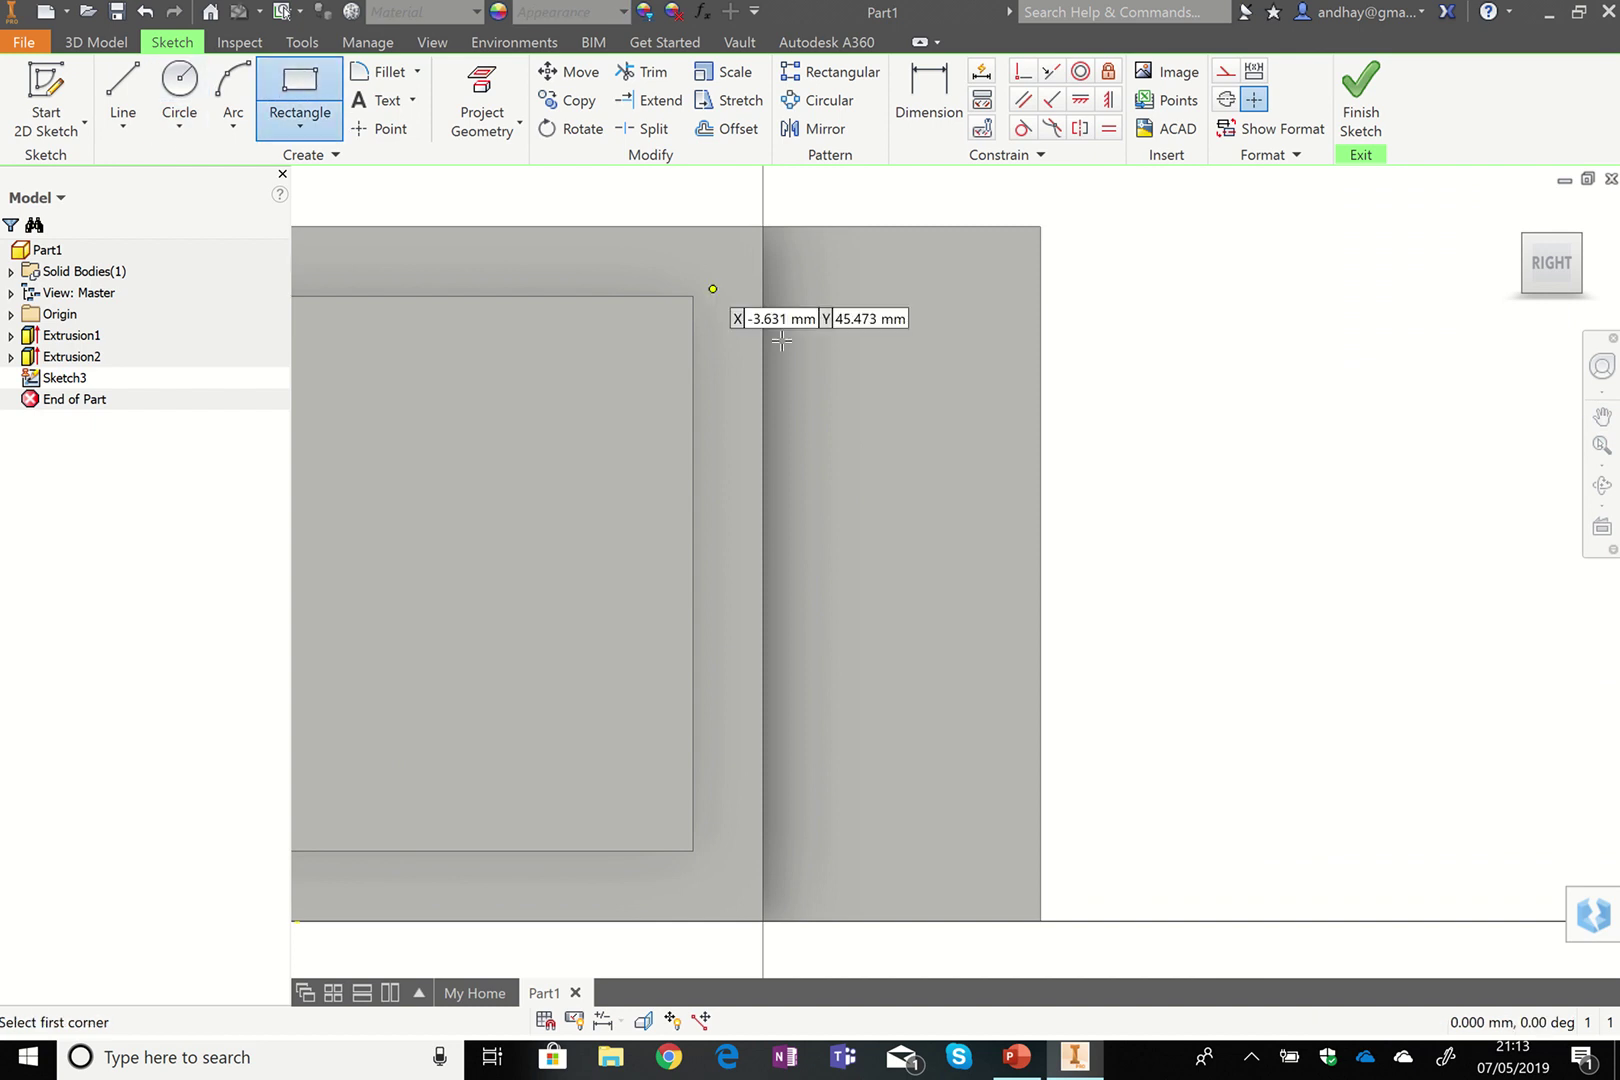
click(788, 285)
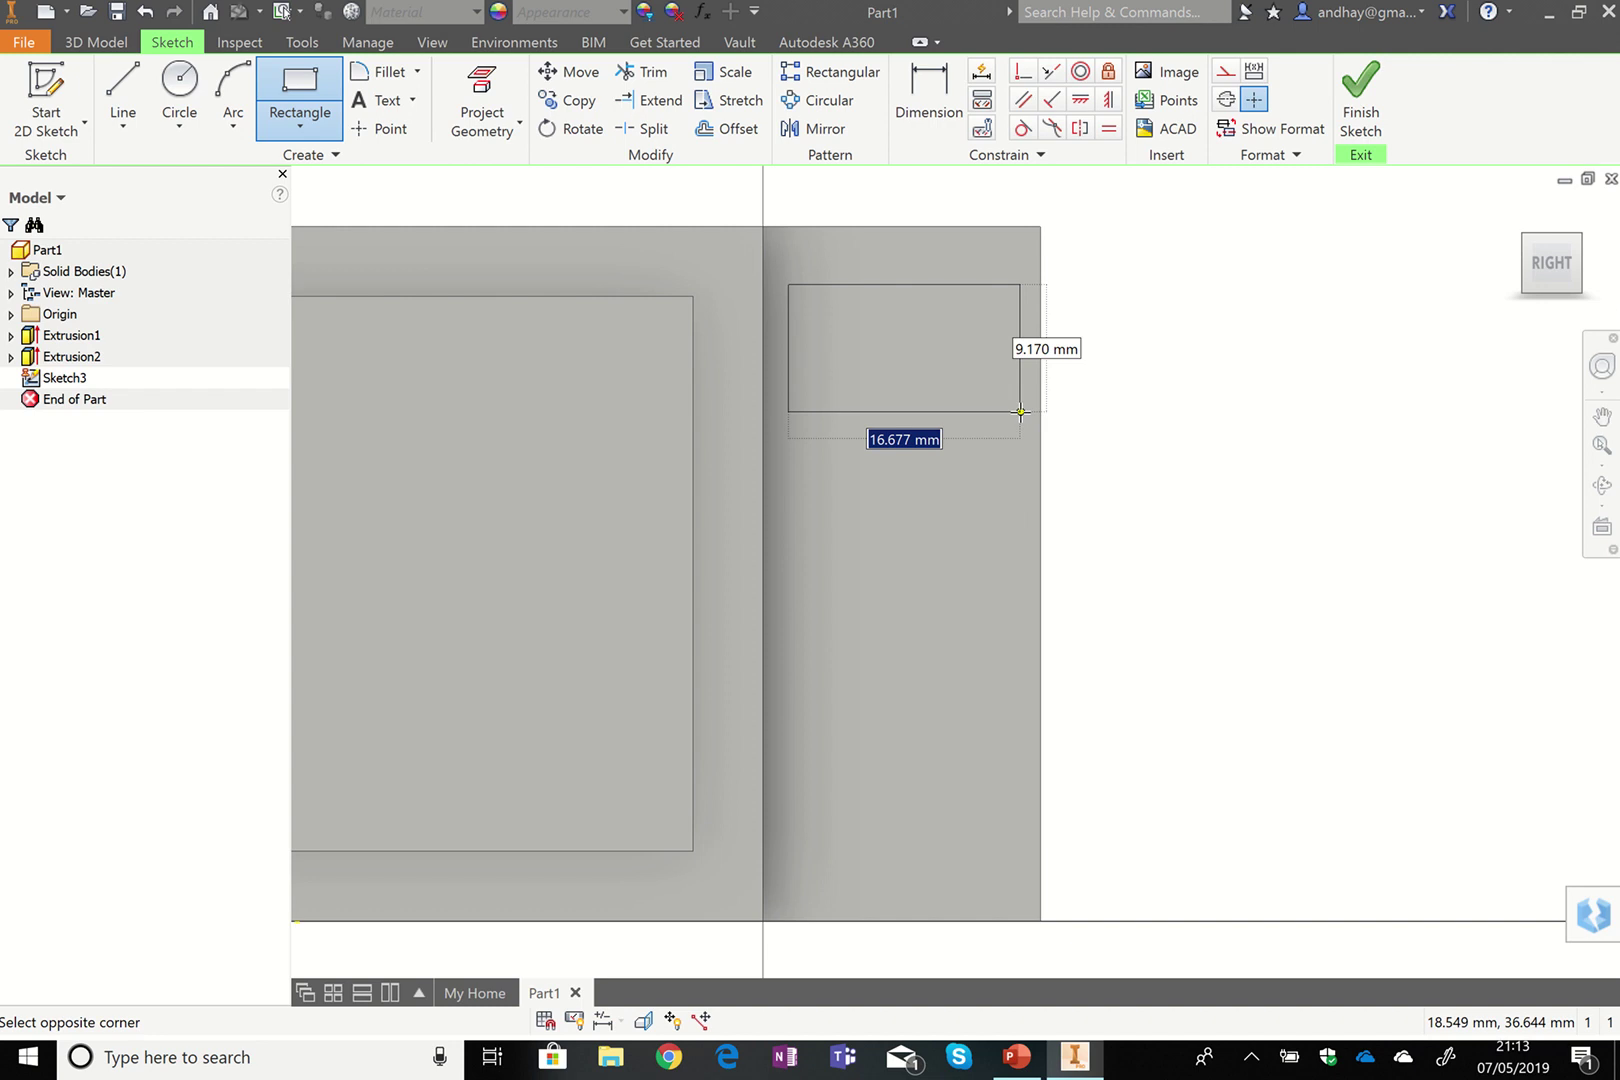
text(1)
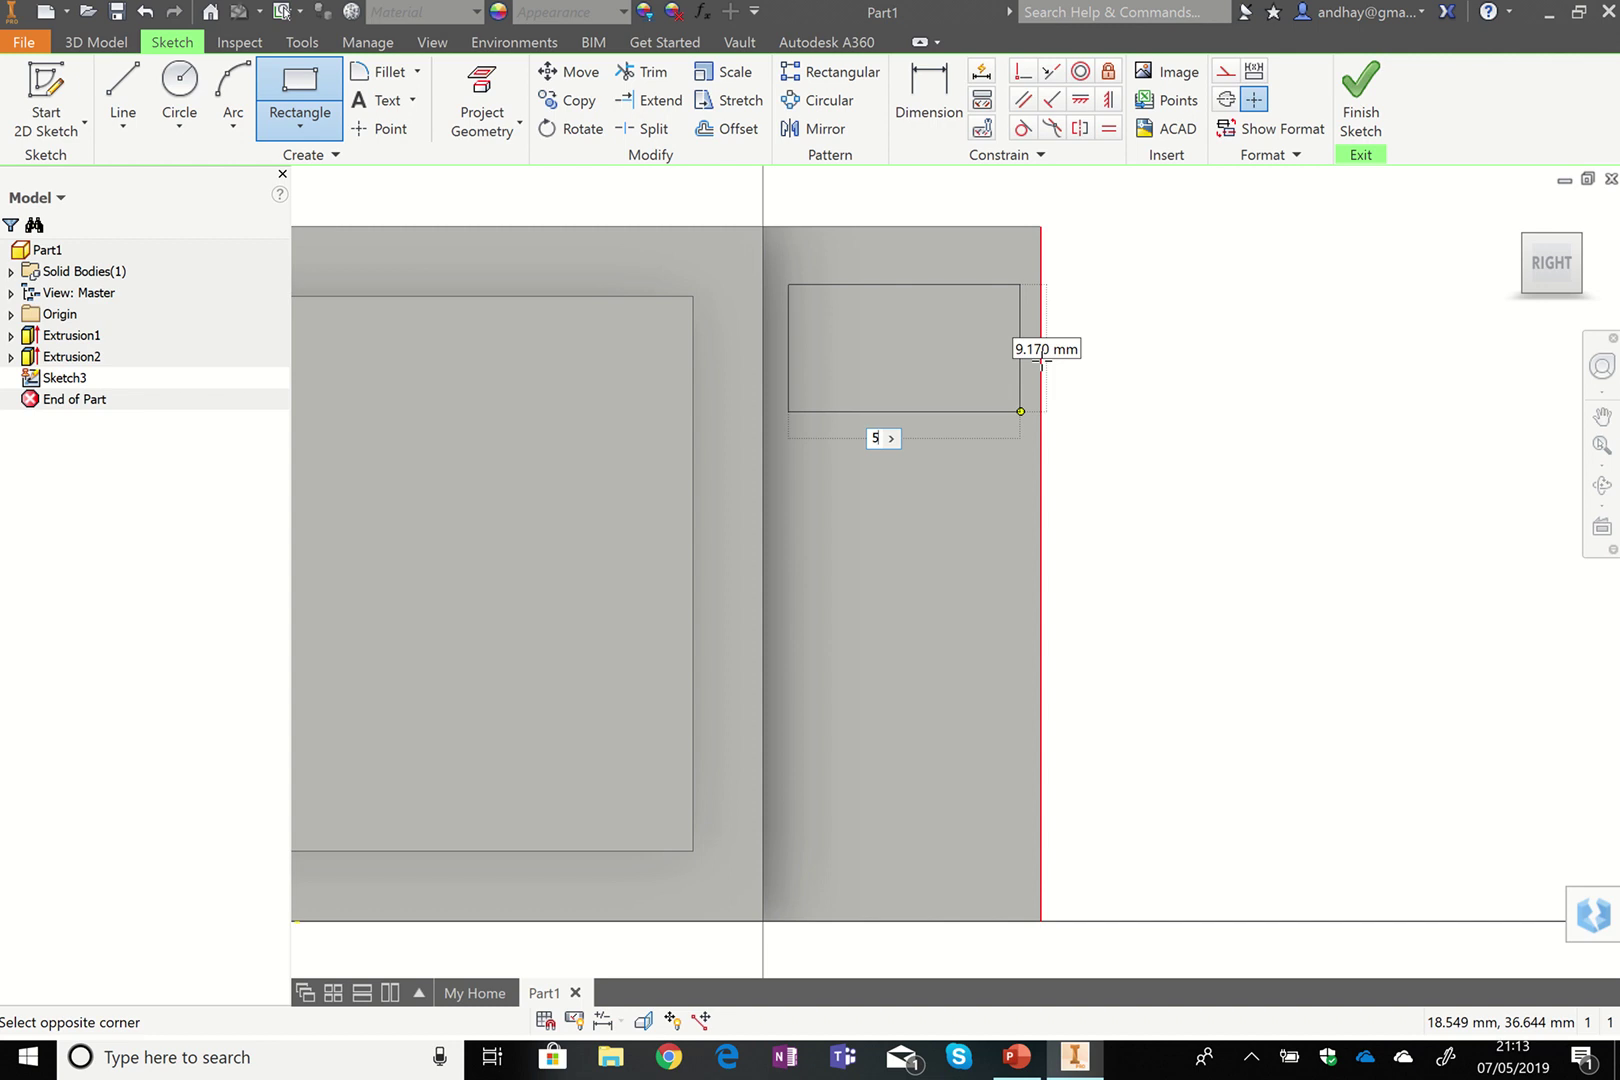
key(Tab)
text(1)
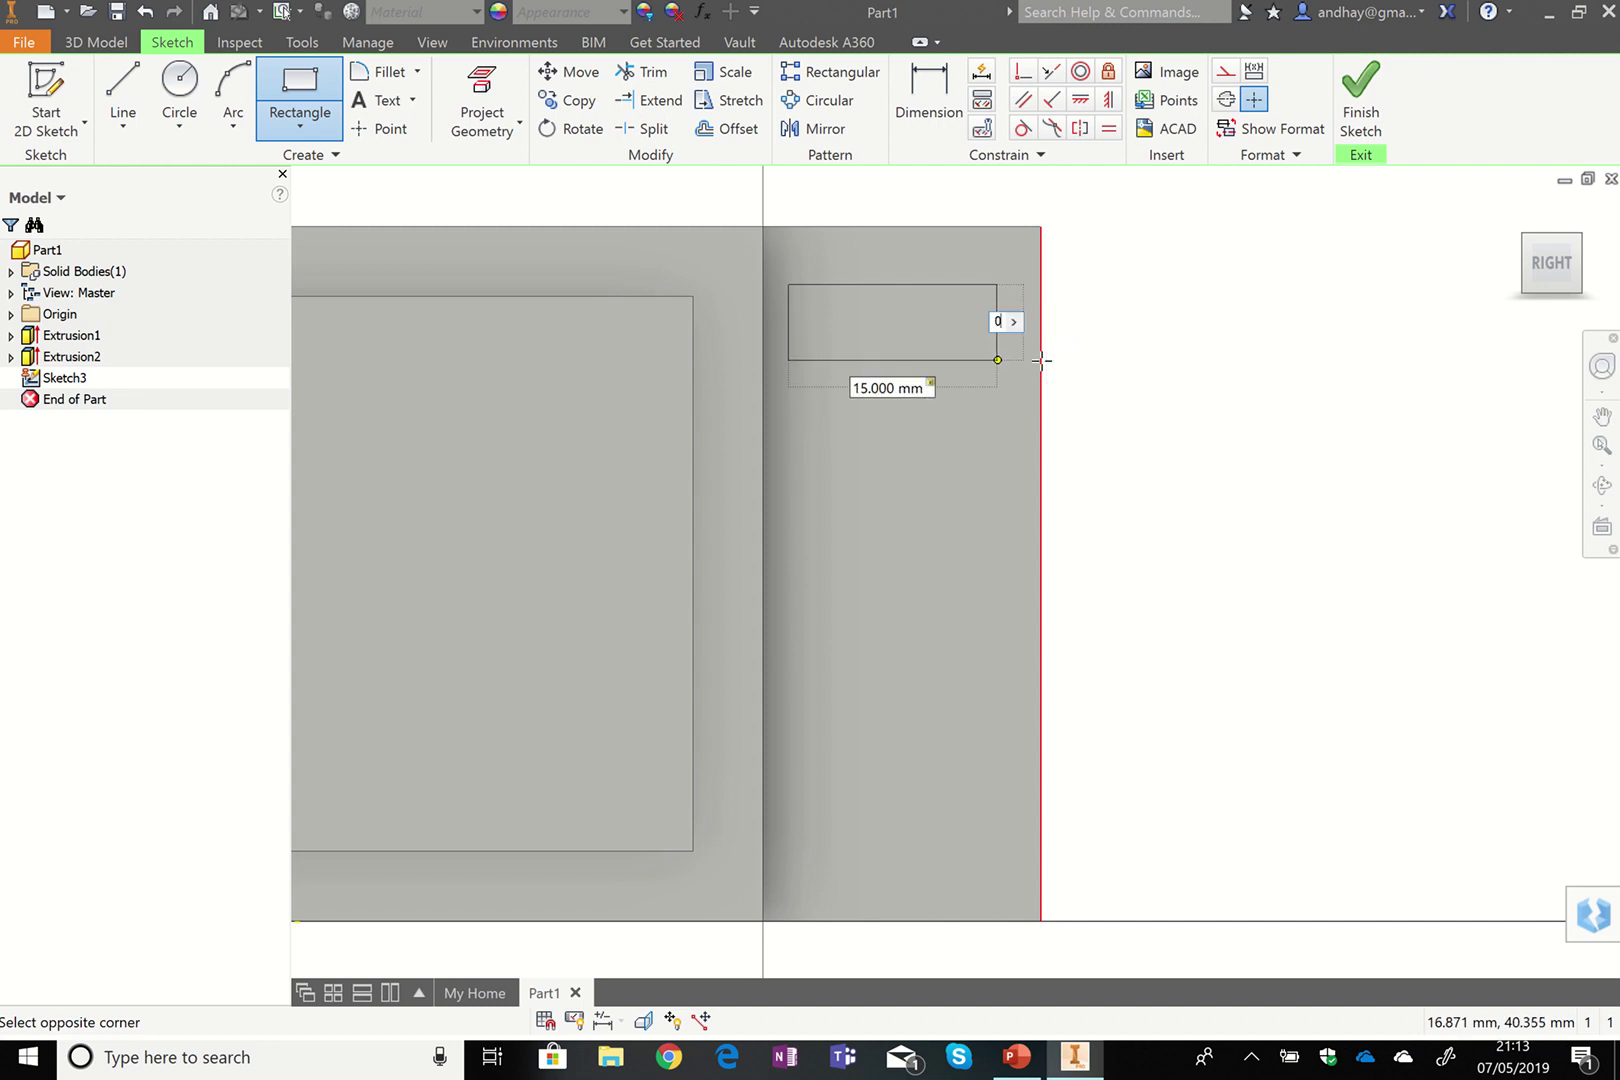
key(Return)
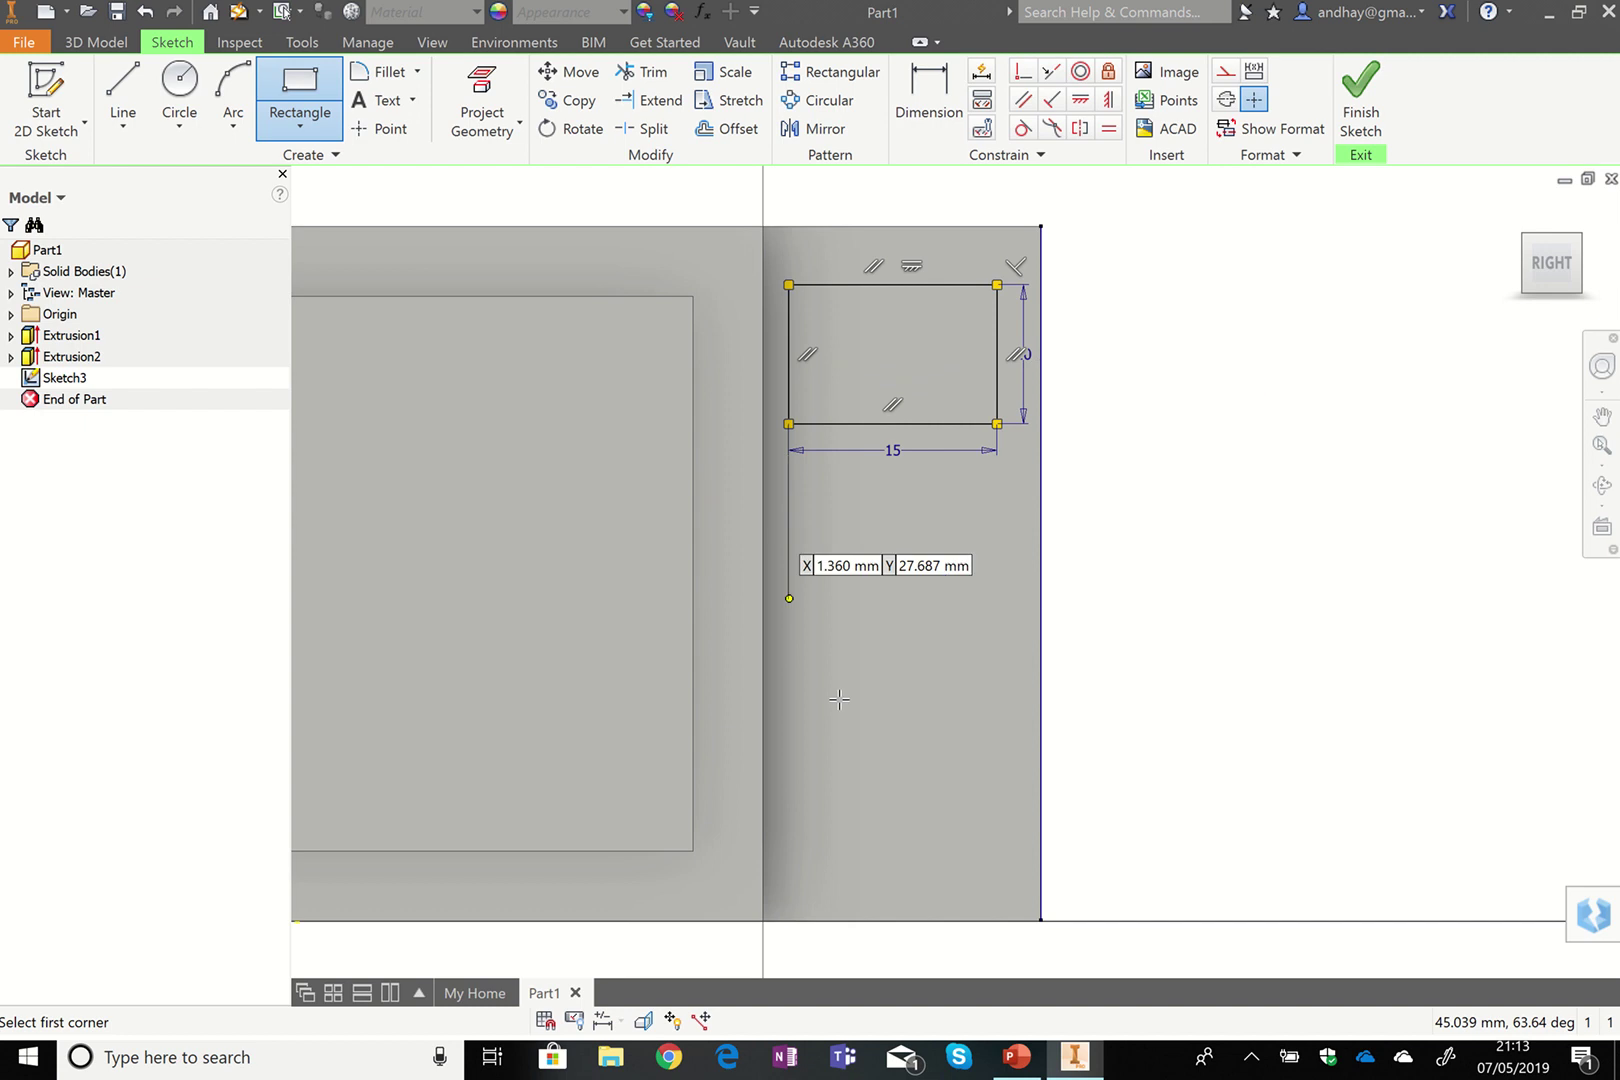
click(801, 780)
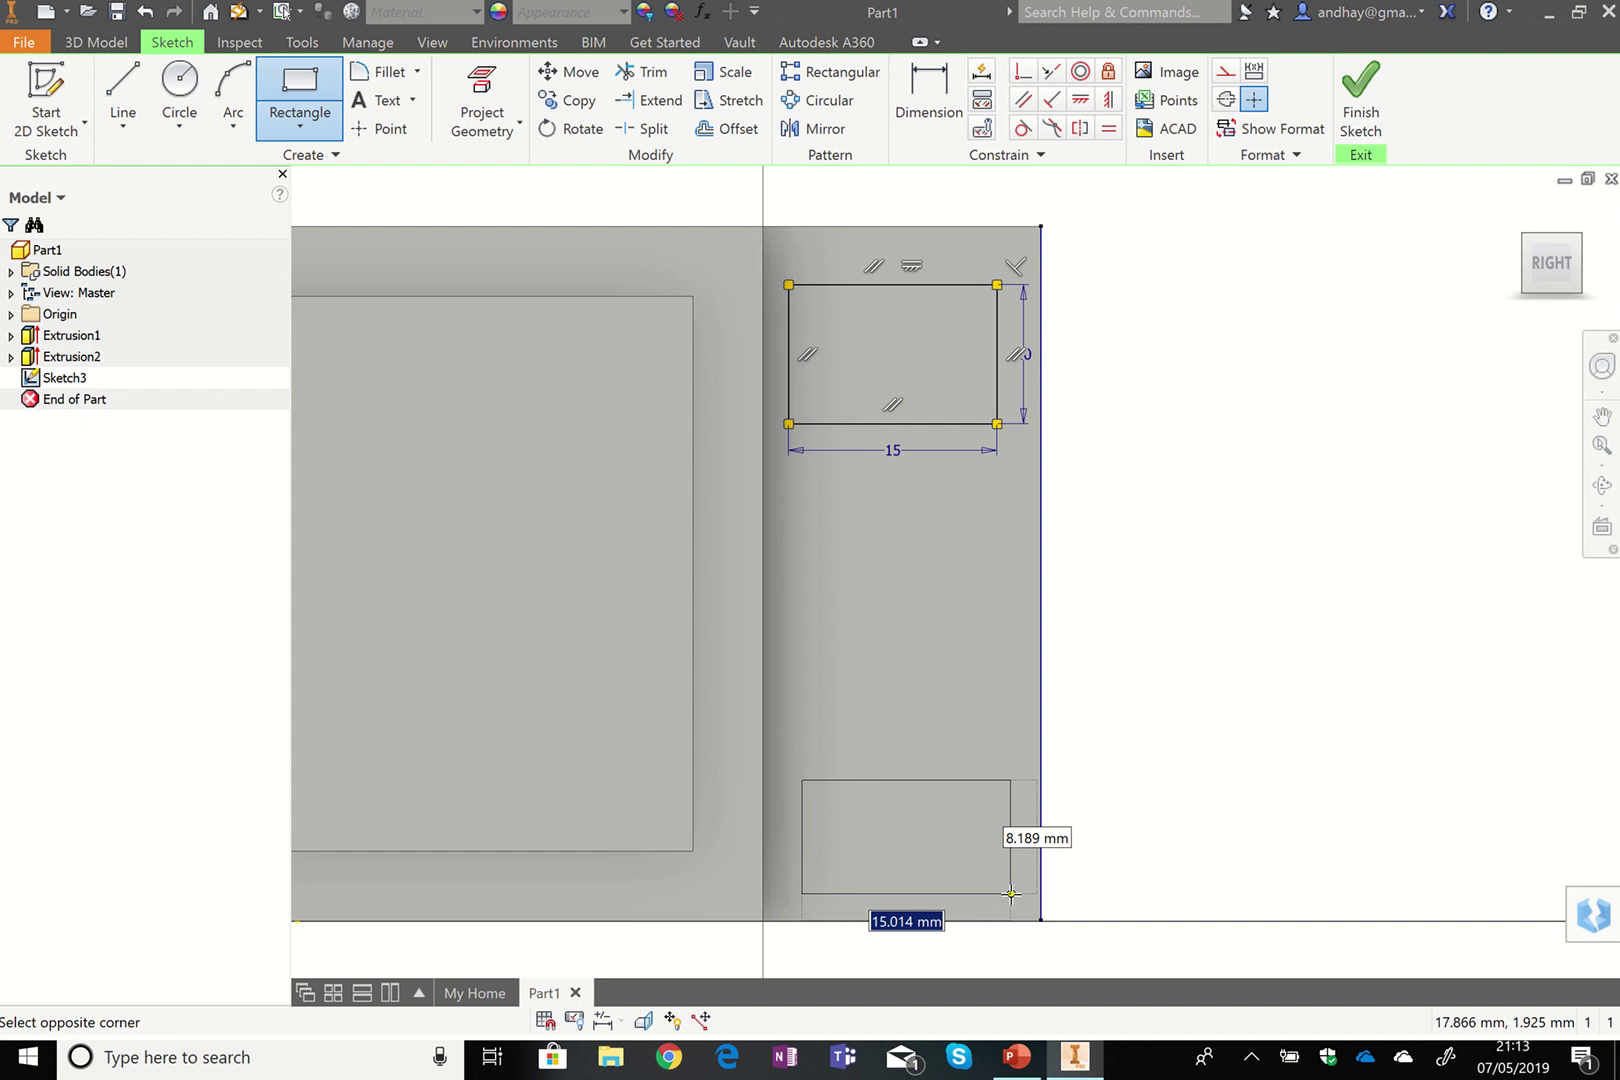
text(15)
key(Tab)
text(5)
key(Return)
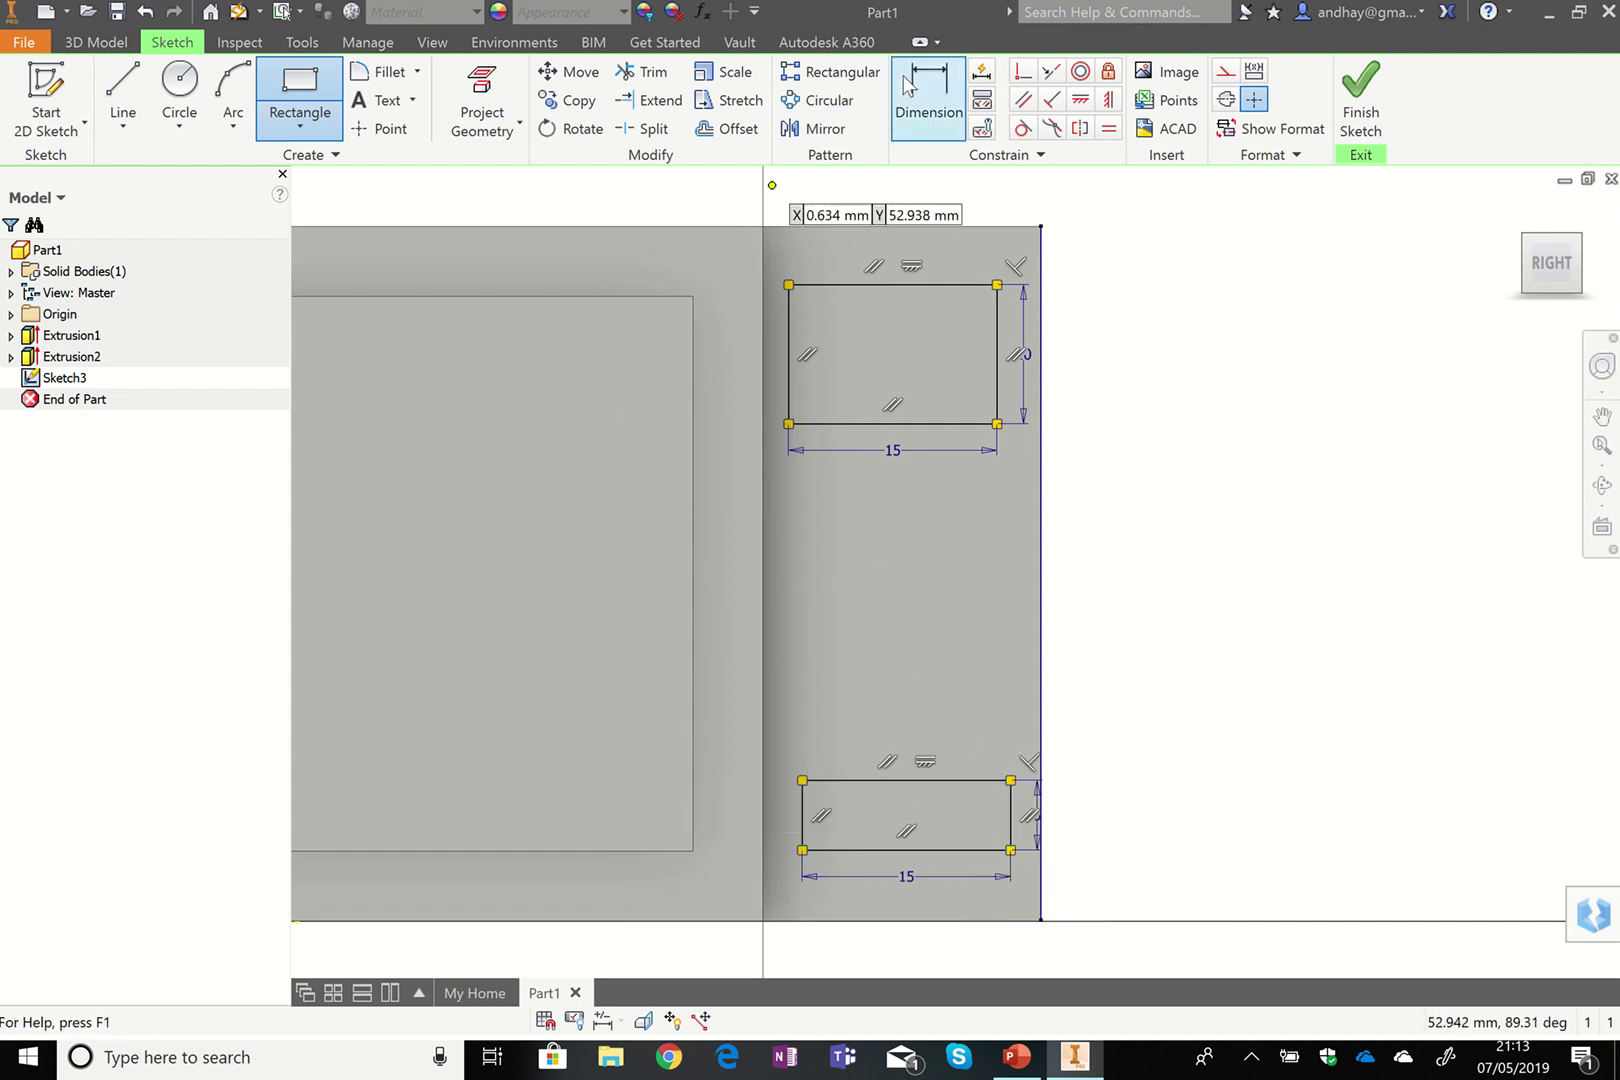
Place the upper rectangle 2.5 mm from the strip's top and right edges.
click(929, 100)
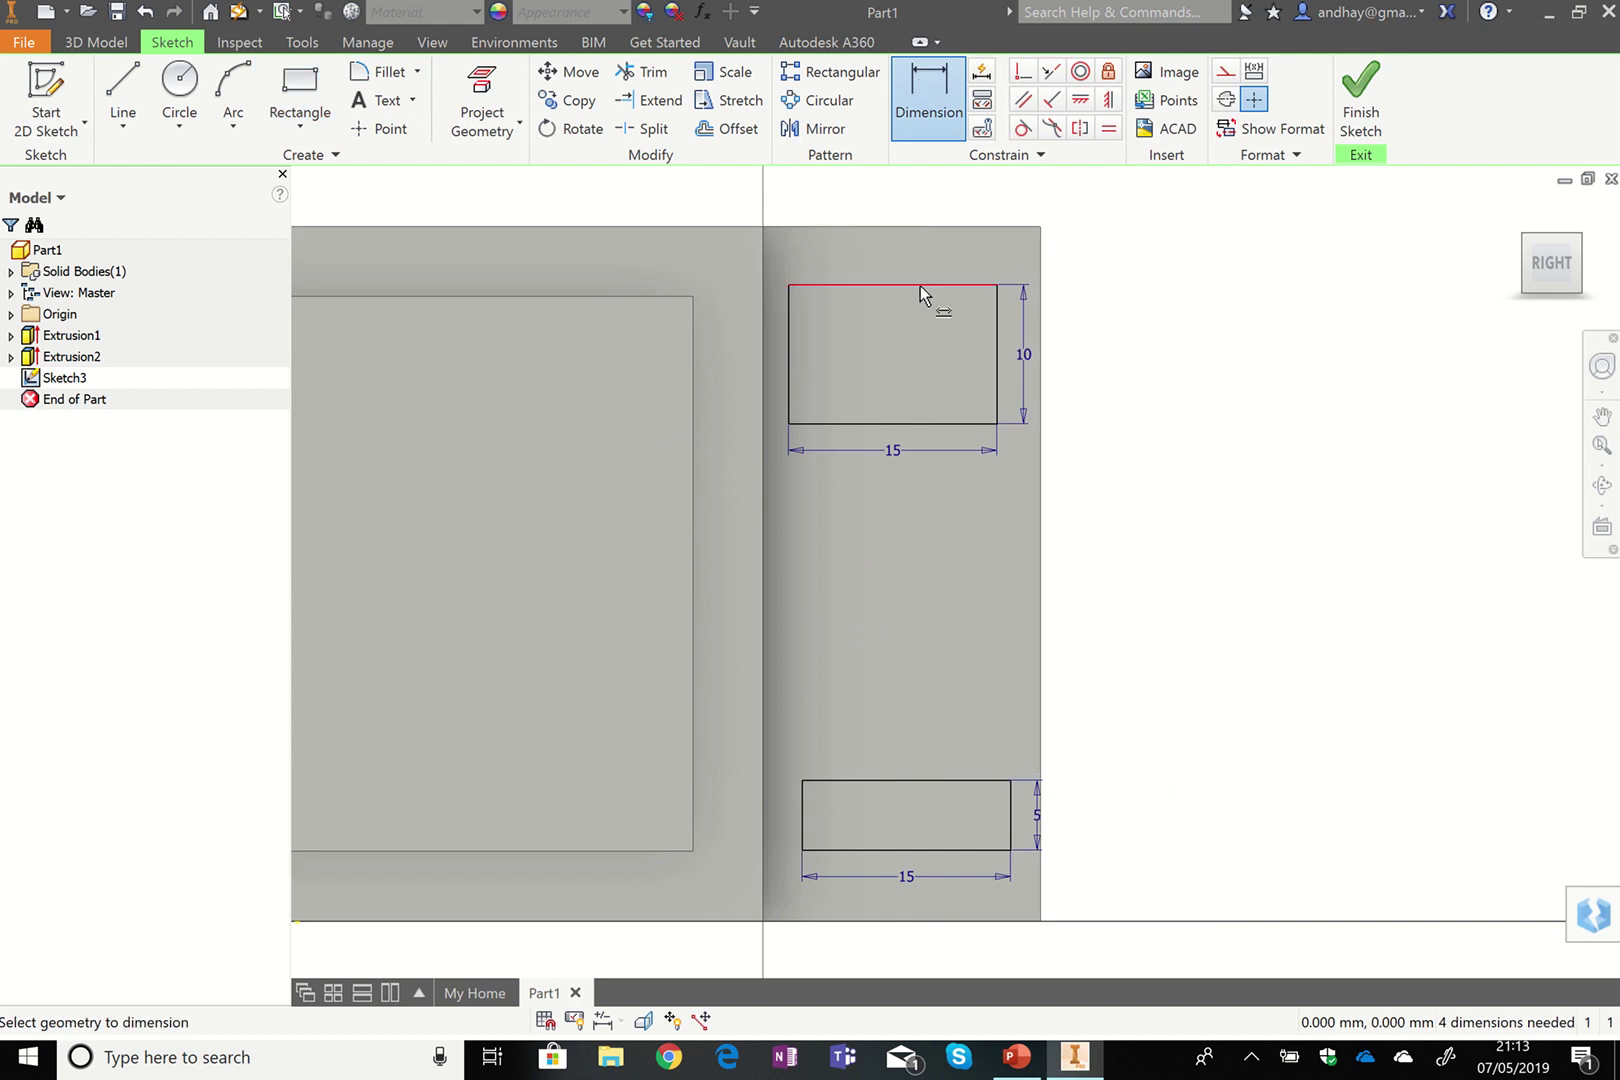
click(919, 286)
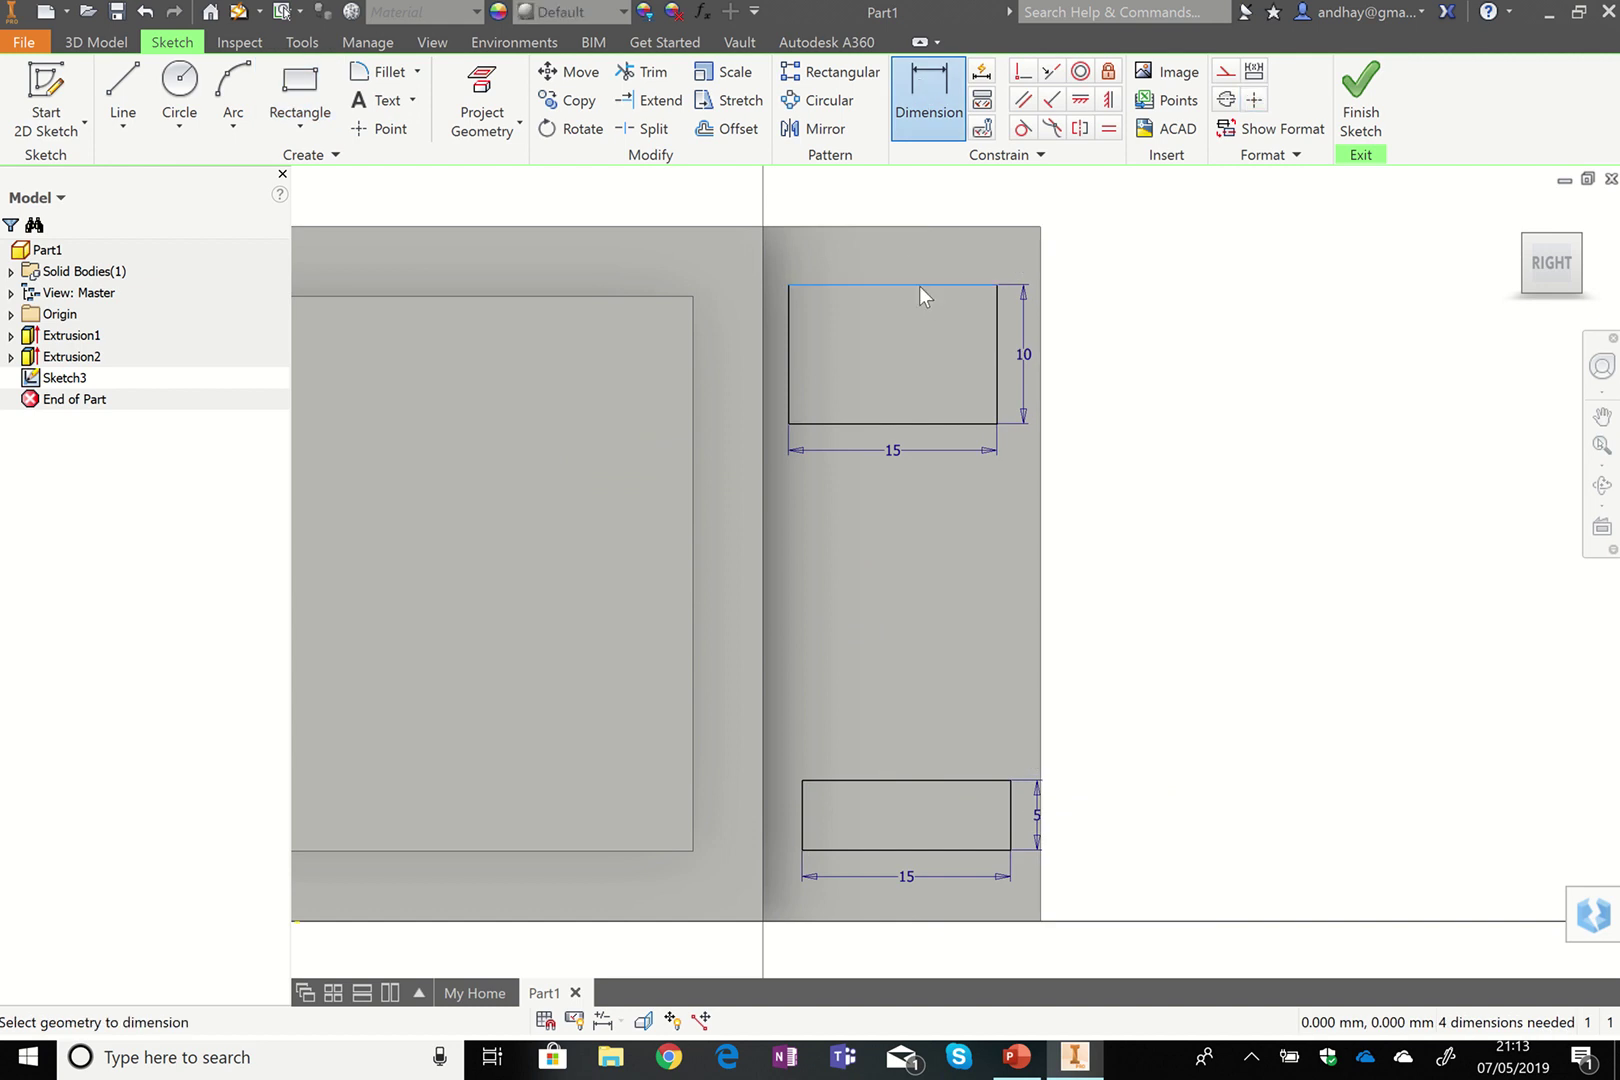
click(882, 227)
click(924, 227)
click(1158, 270)
text(2,5)
key(Return)
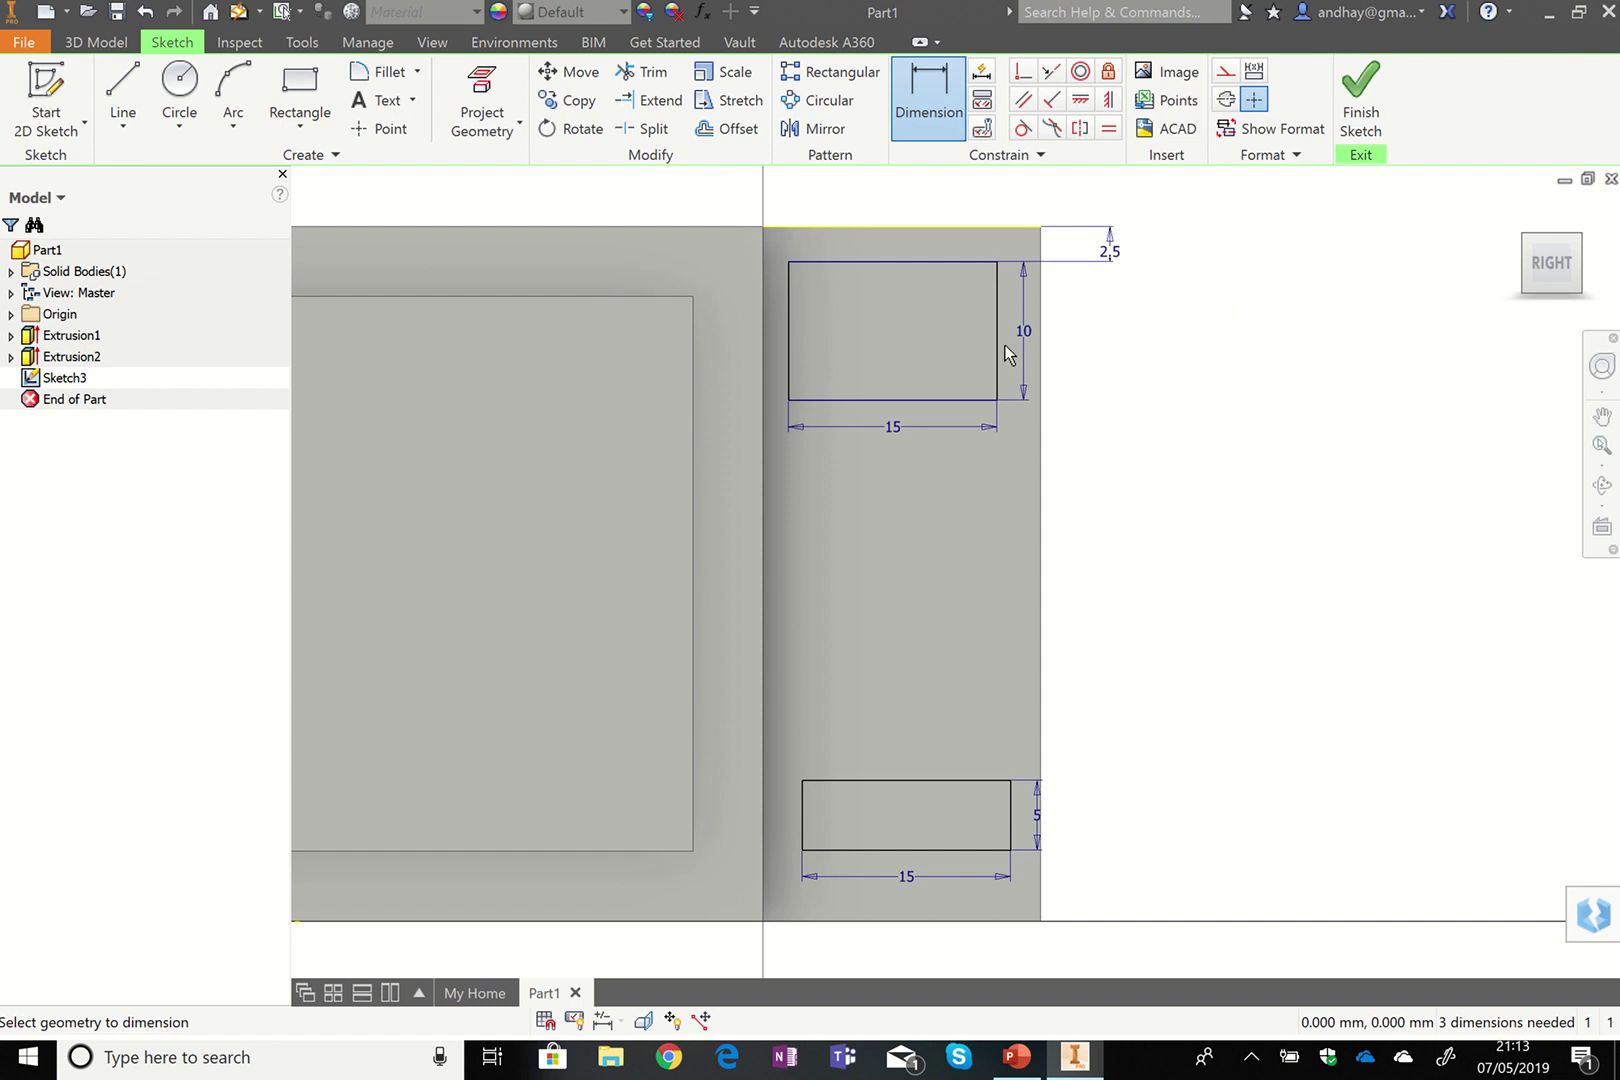
click(997, 363)
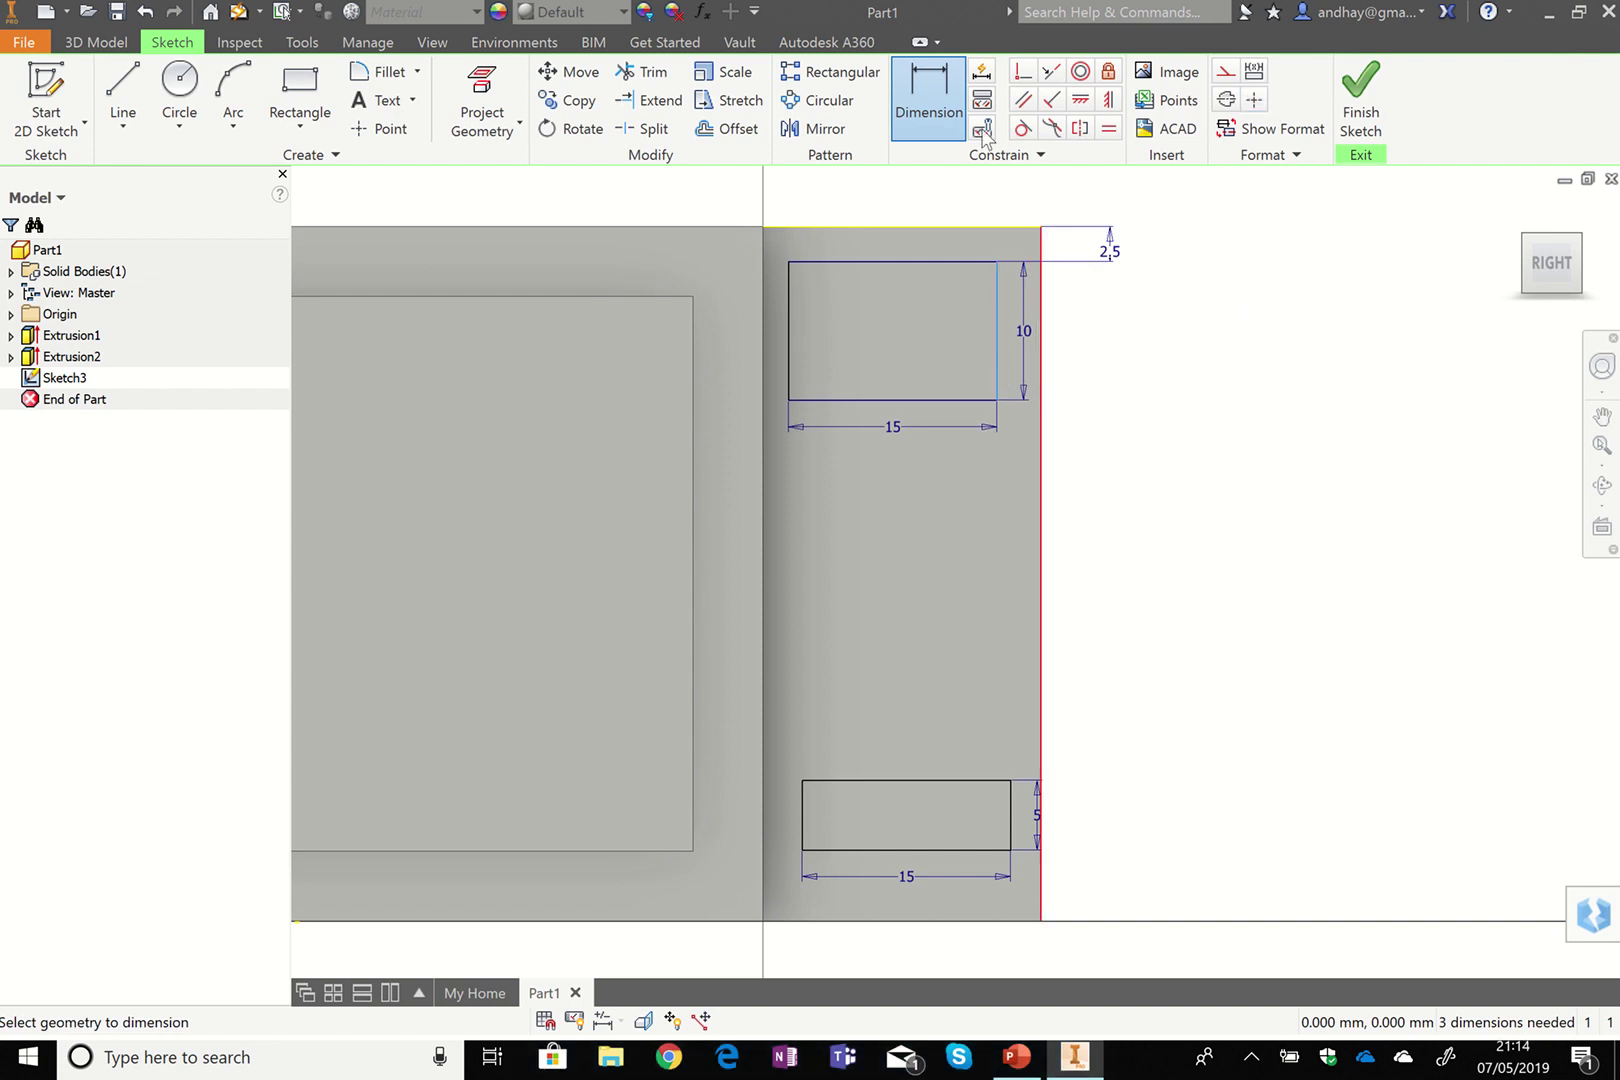
click(1029, 200)
click(1026, 201)
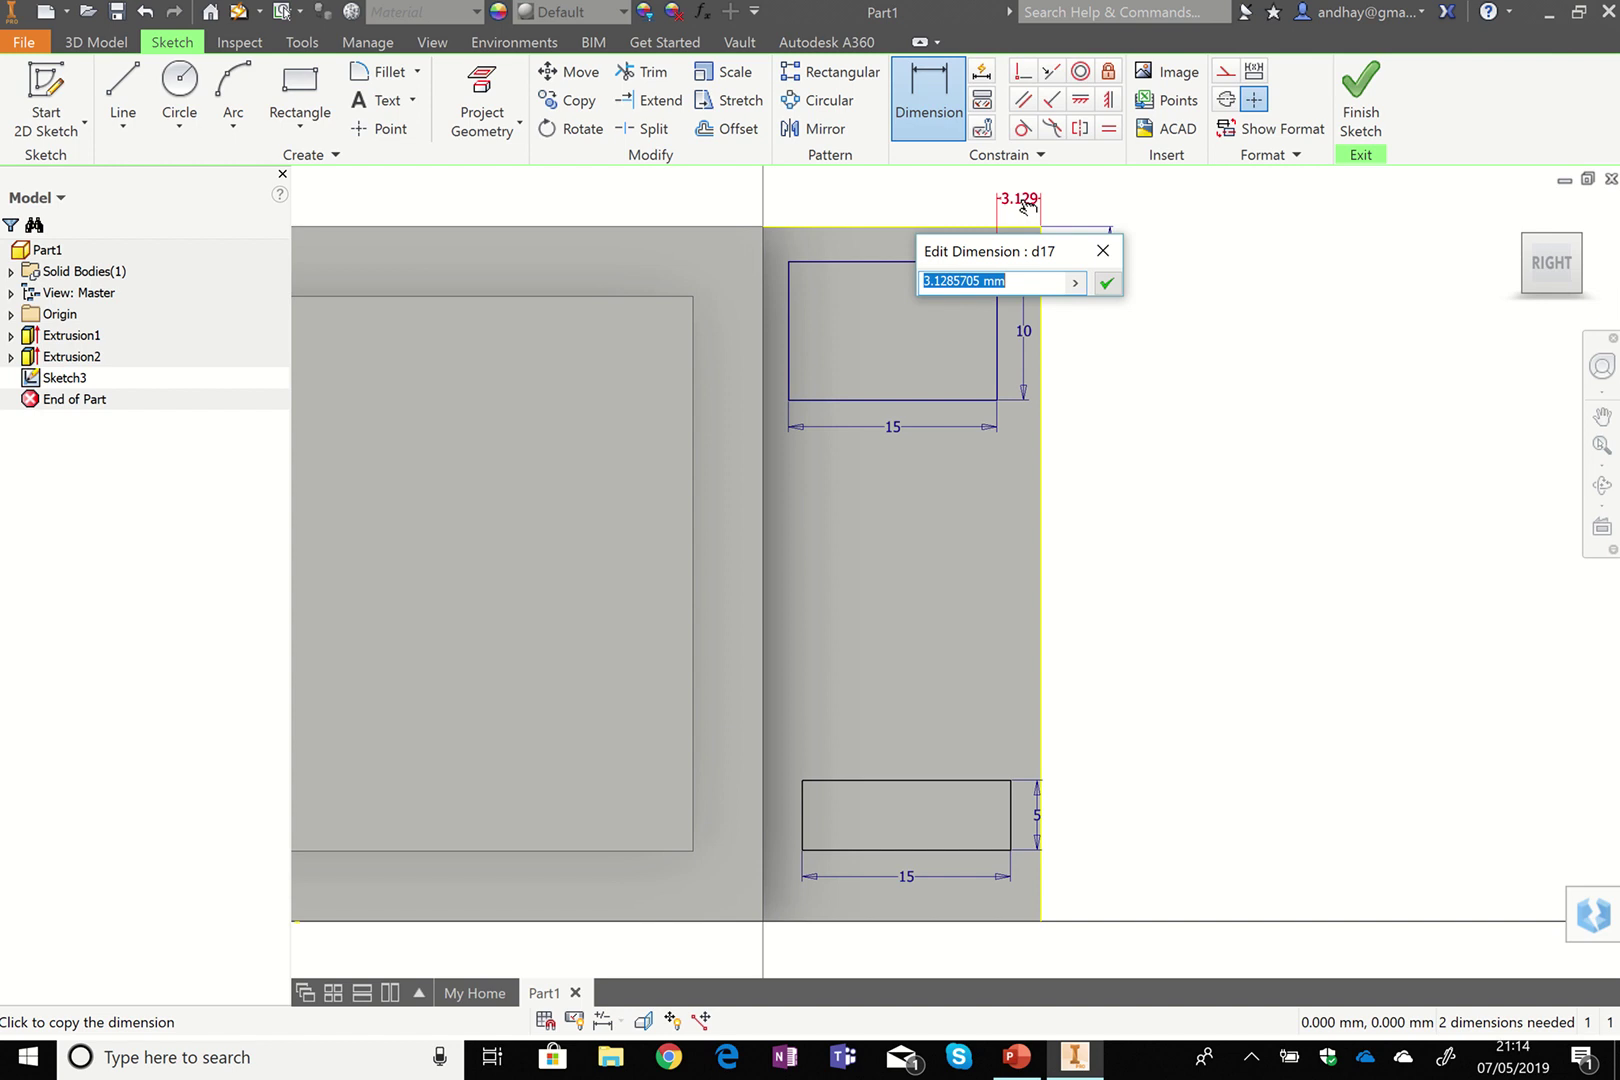
text(2.5)
key(Return)
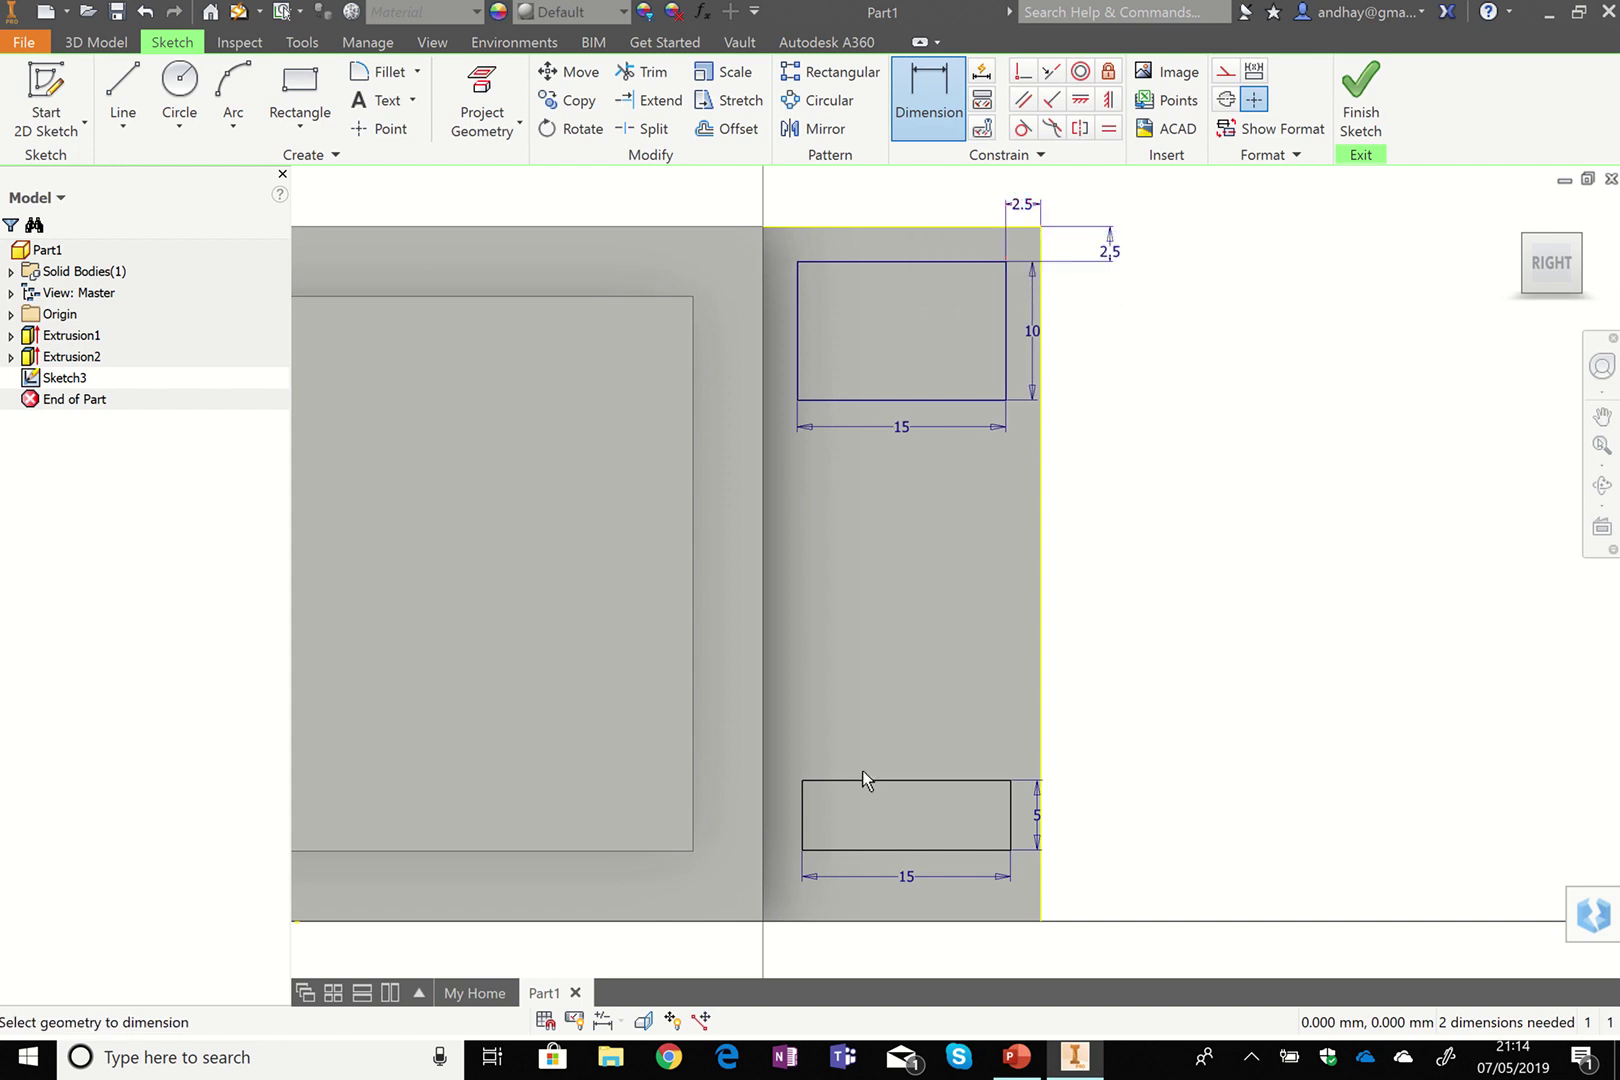
Place the lower rectangle 2.5 mm from the strip's bottom and right edges.
click(961, 850)
click(955, 921)
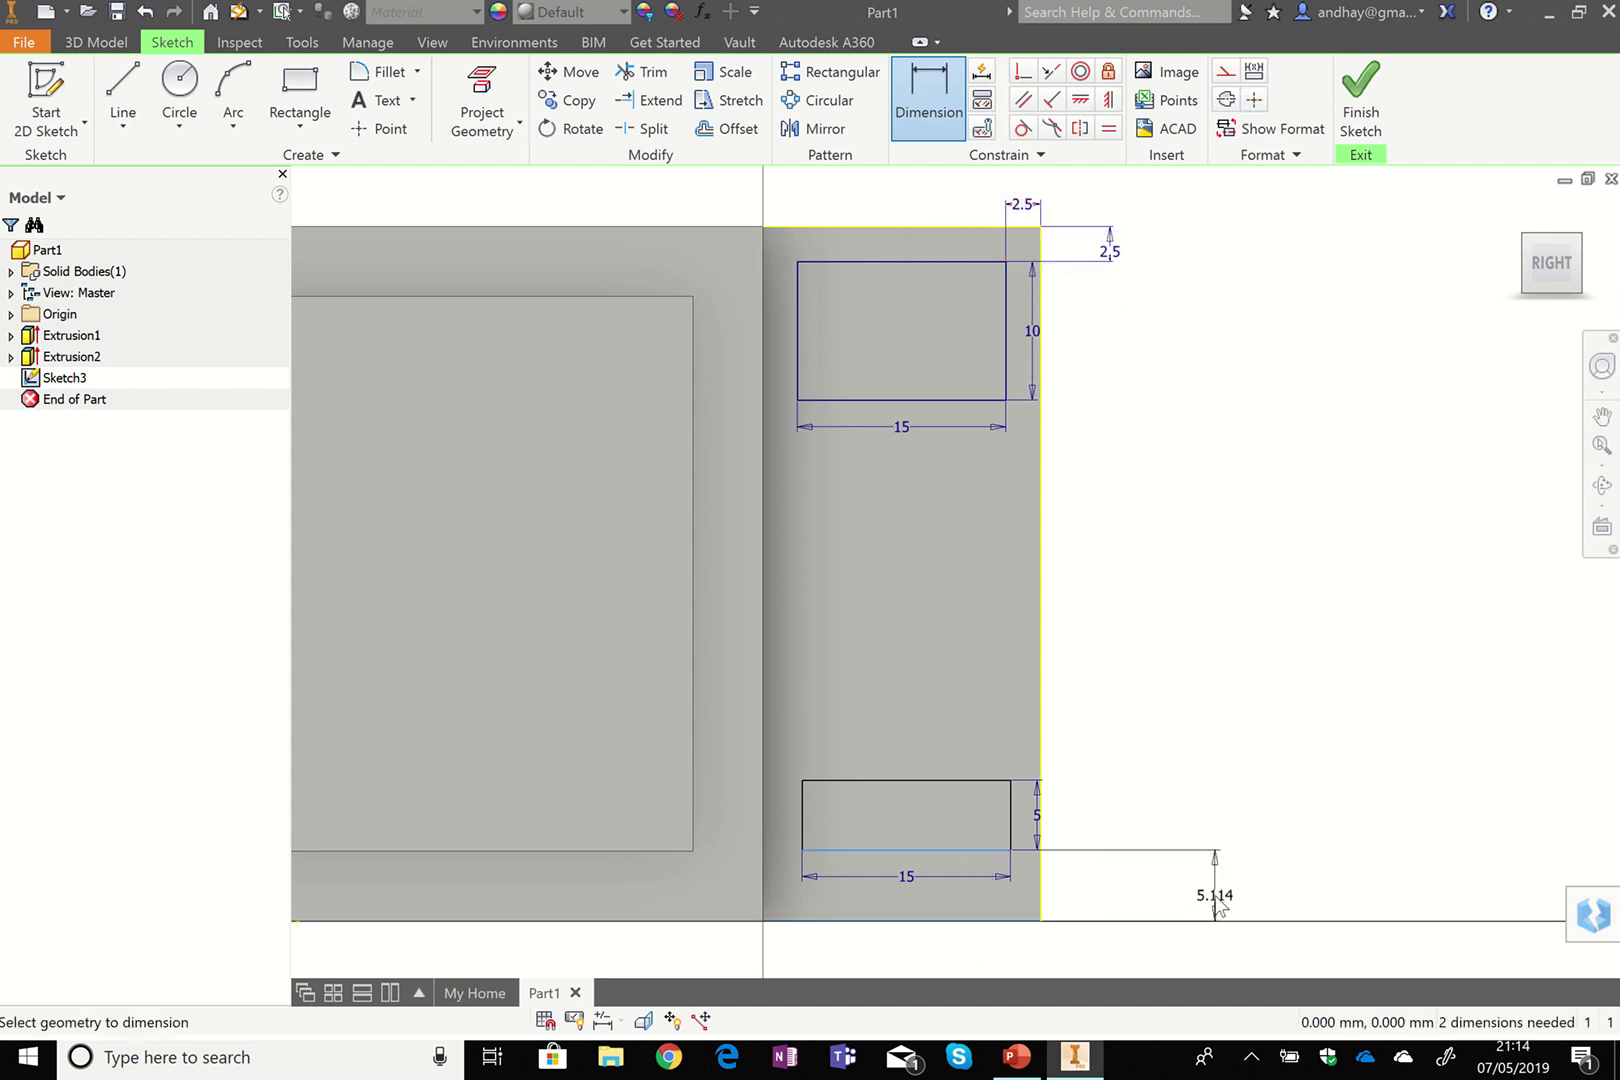
click(1218, 901)
text(2.5)
key(Return)
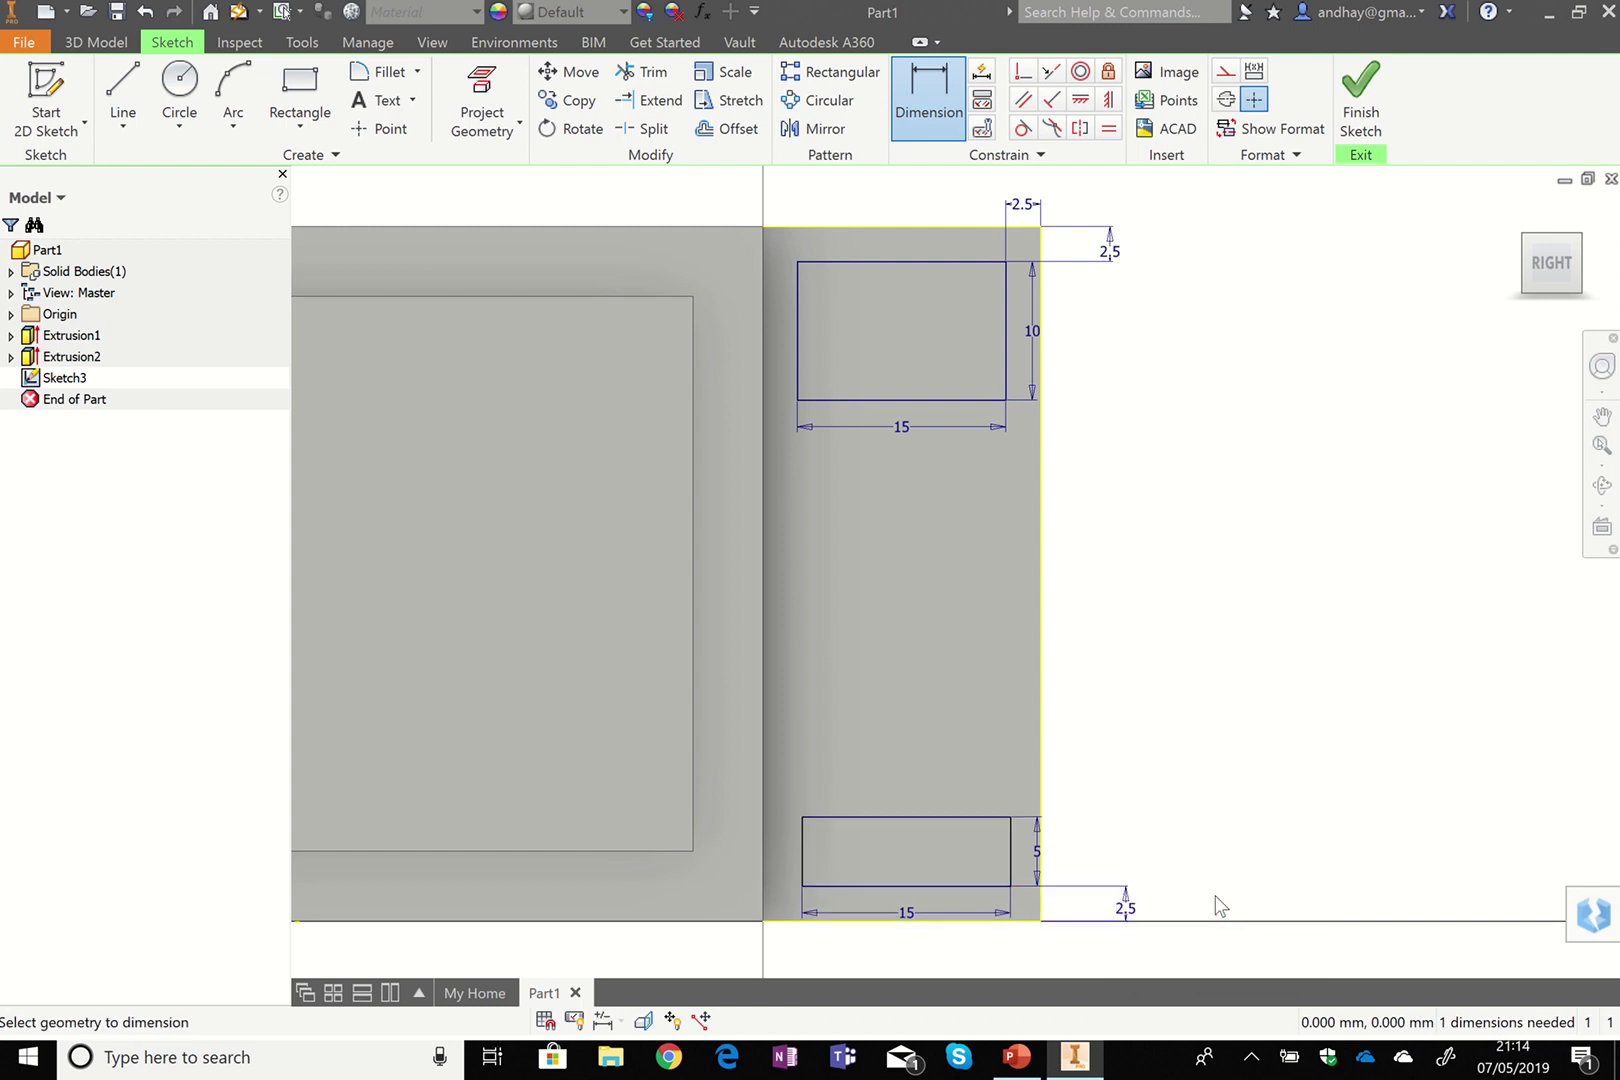
click(1014, 868)
click(1041, 885)
click(1033, 968)
text(2.5)
key(Return)
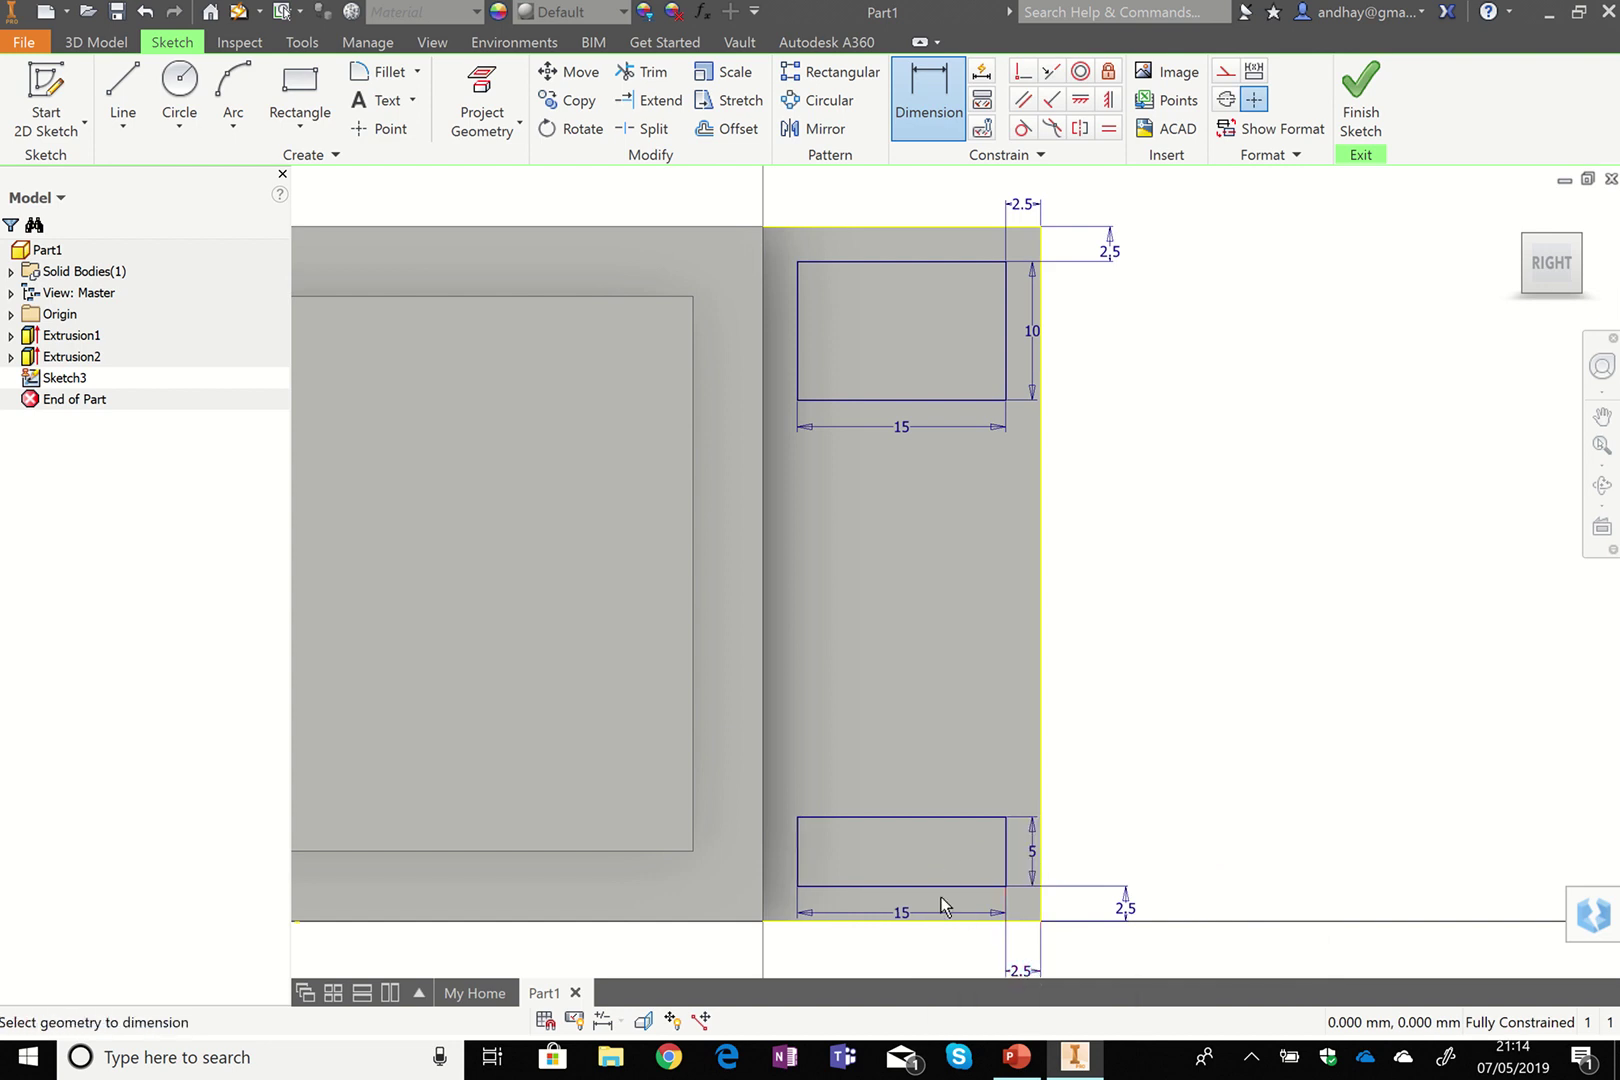
Cut both small Sketch3 rectangles 0.5 deep into the control panel face, then view isometrically.
click(1362, 88)
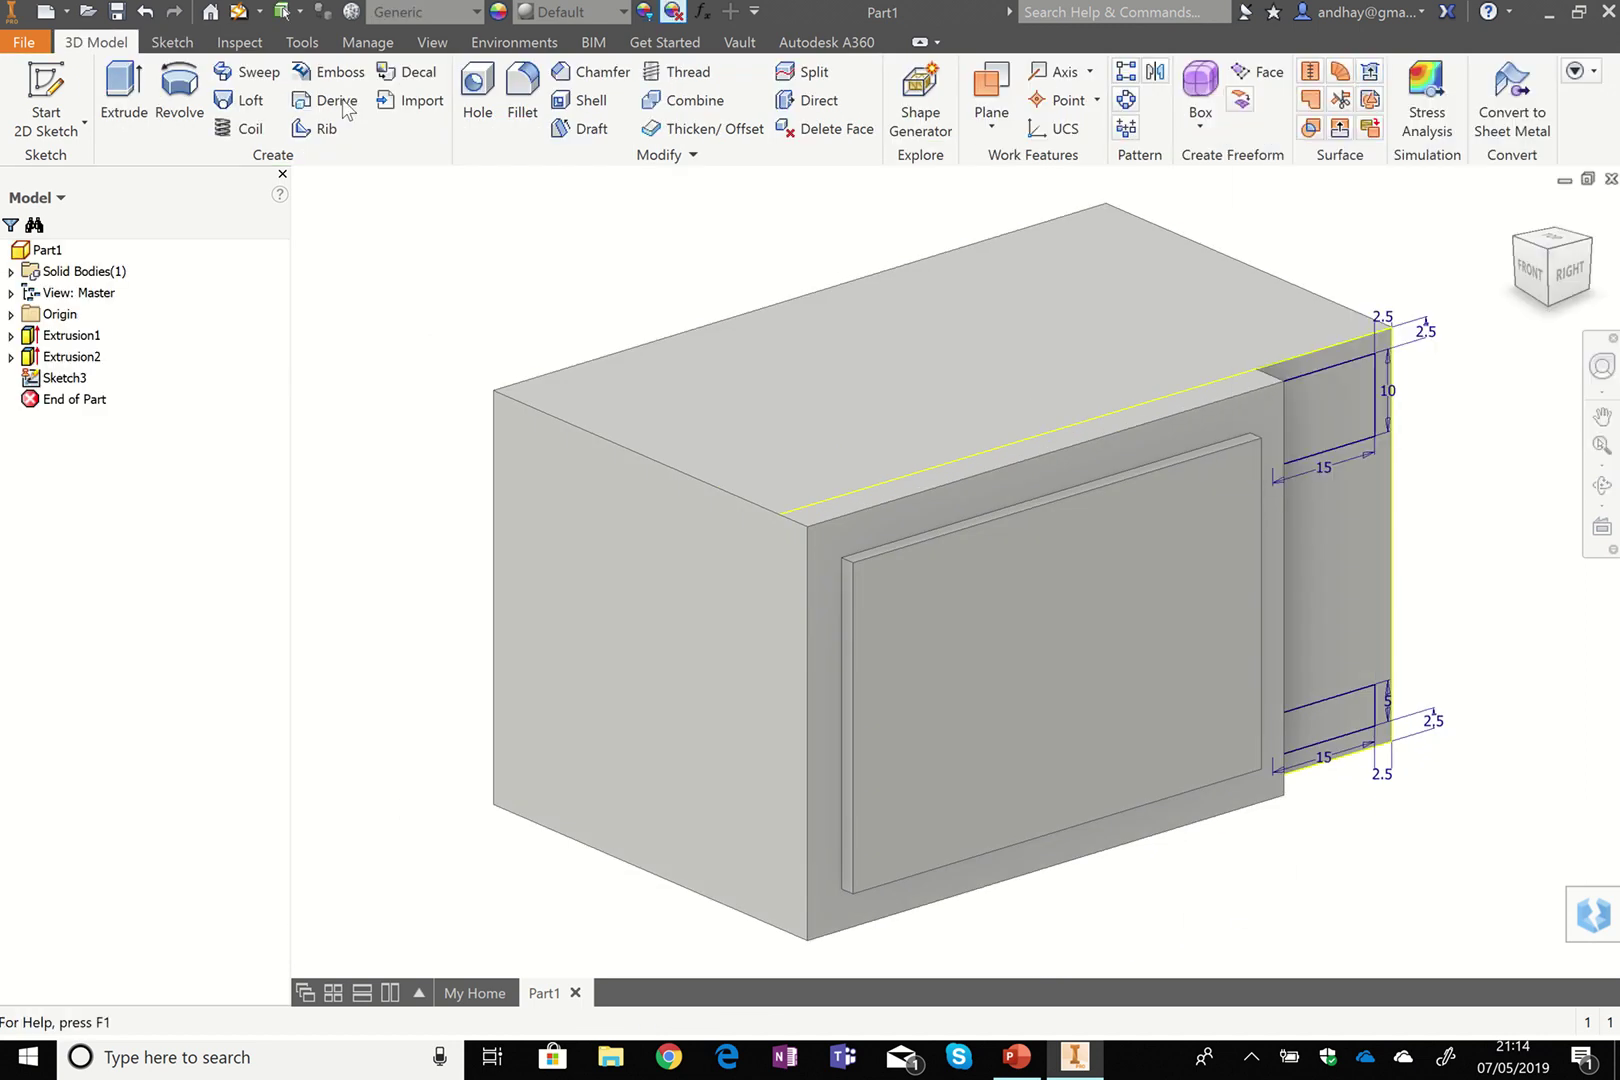
click(124, 88)
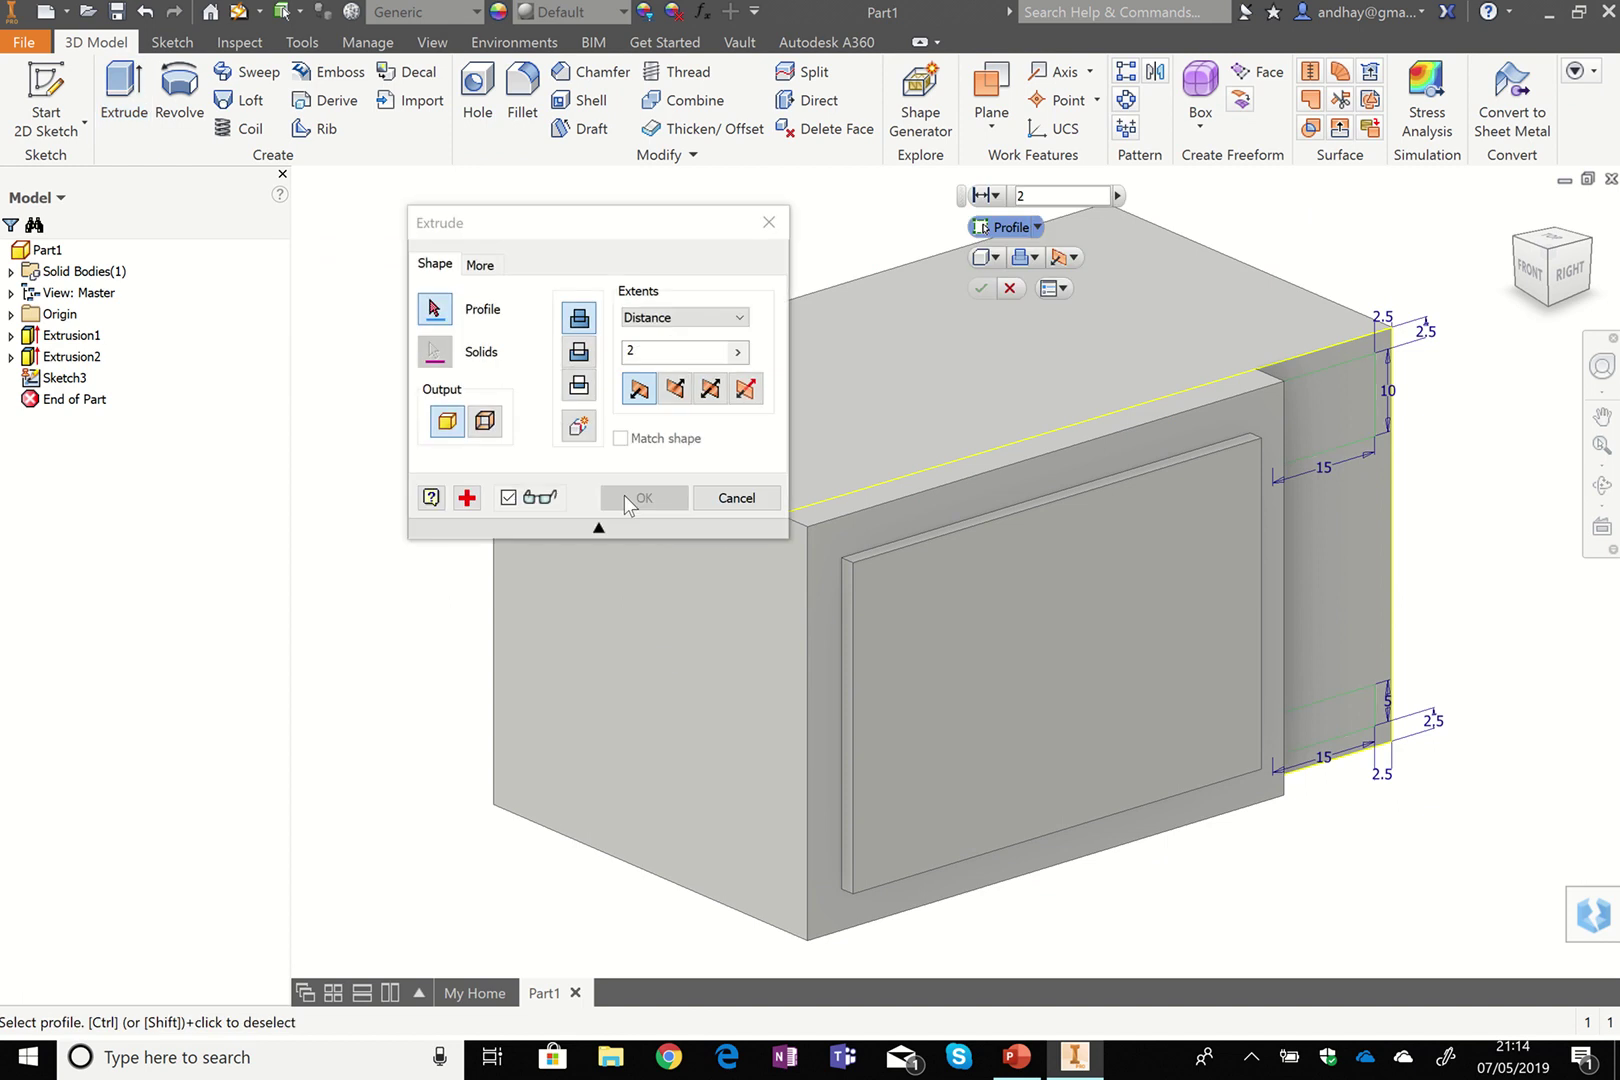
click(1349, 430)
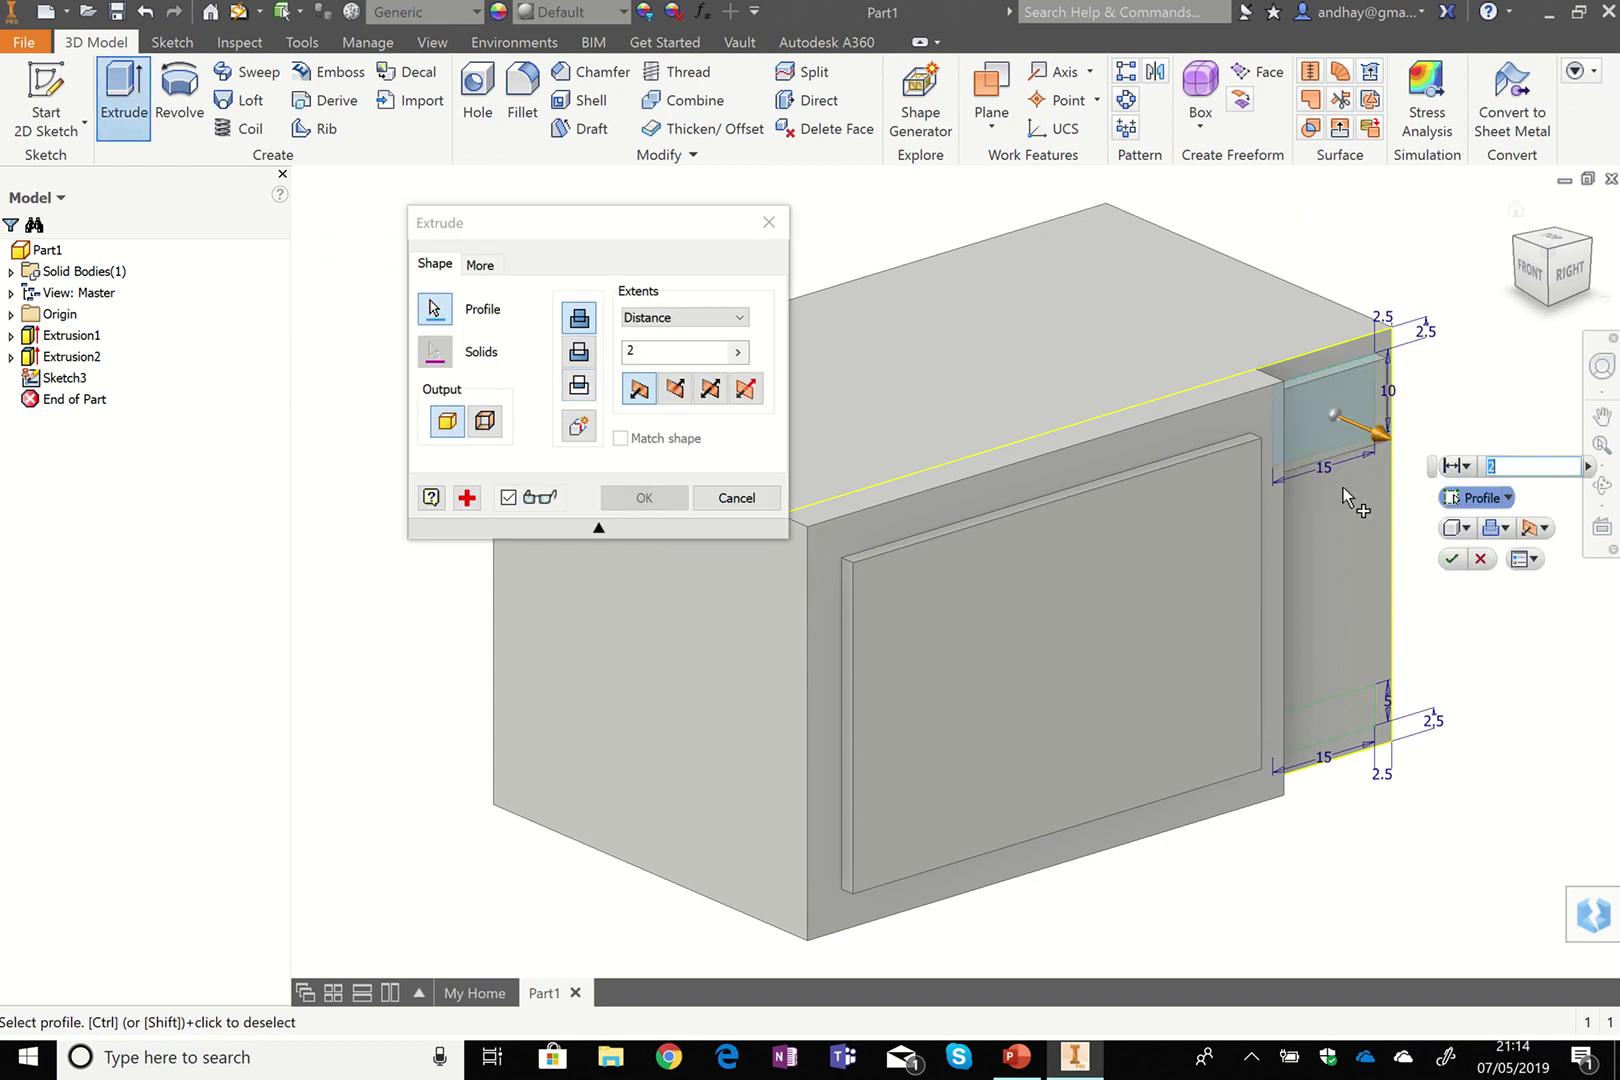
click(1340, 712)
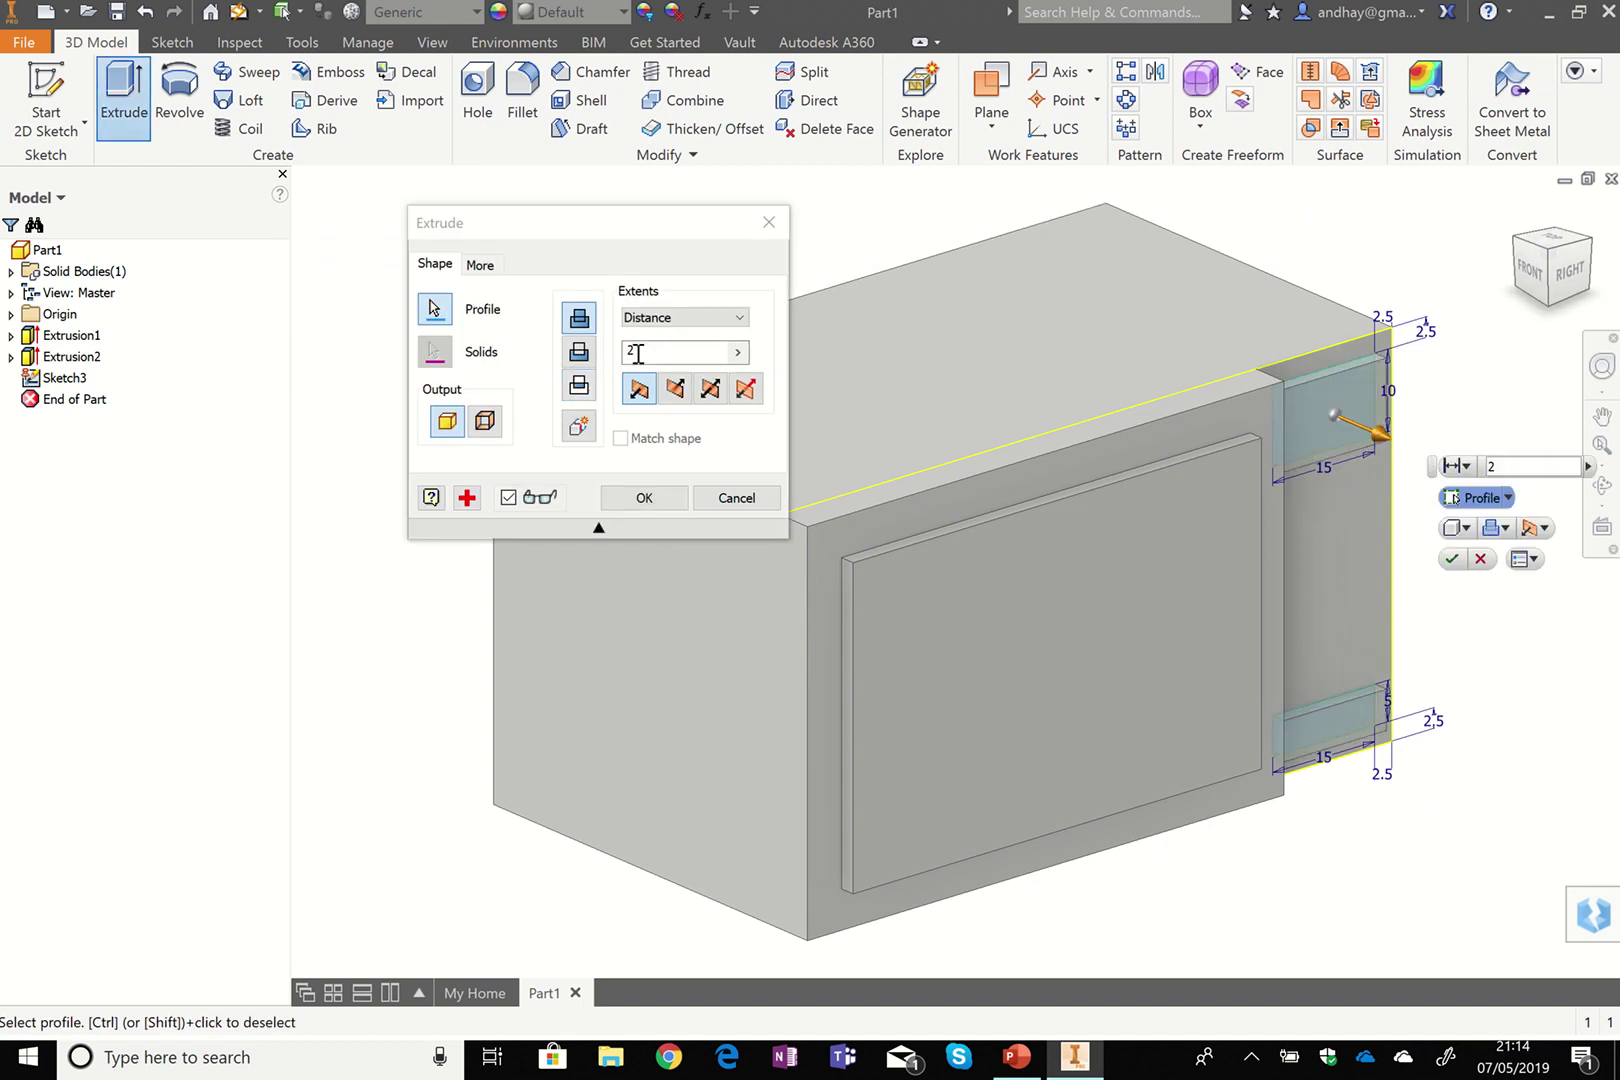
text(0.5)
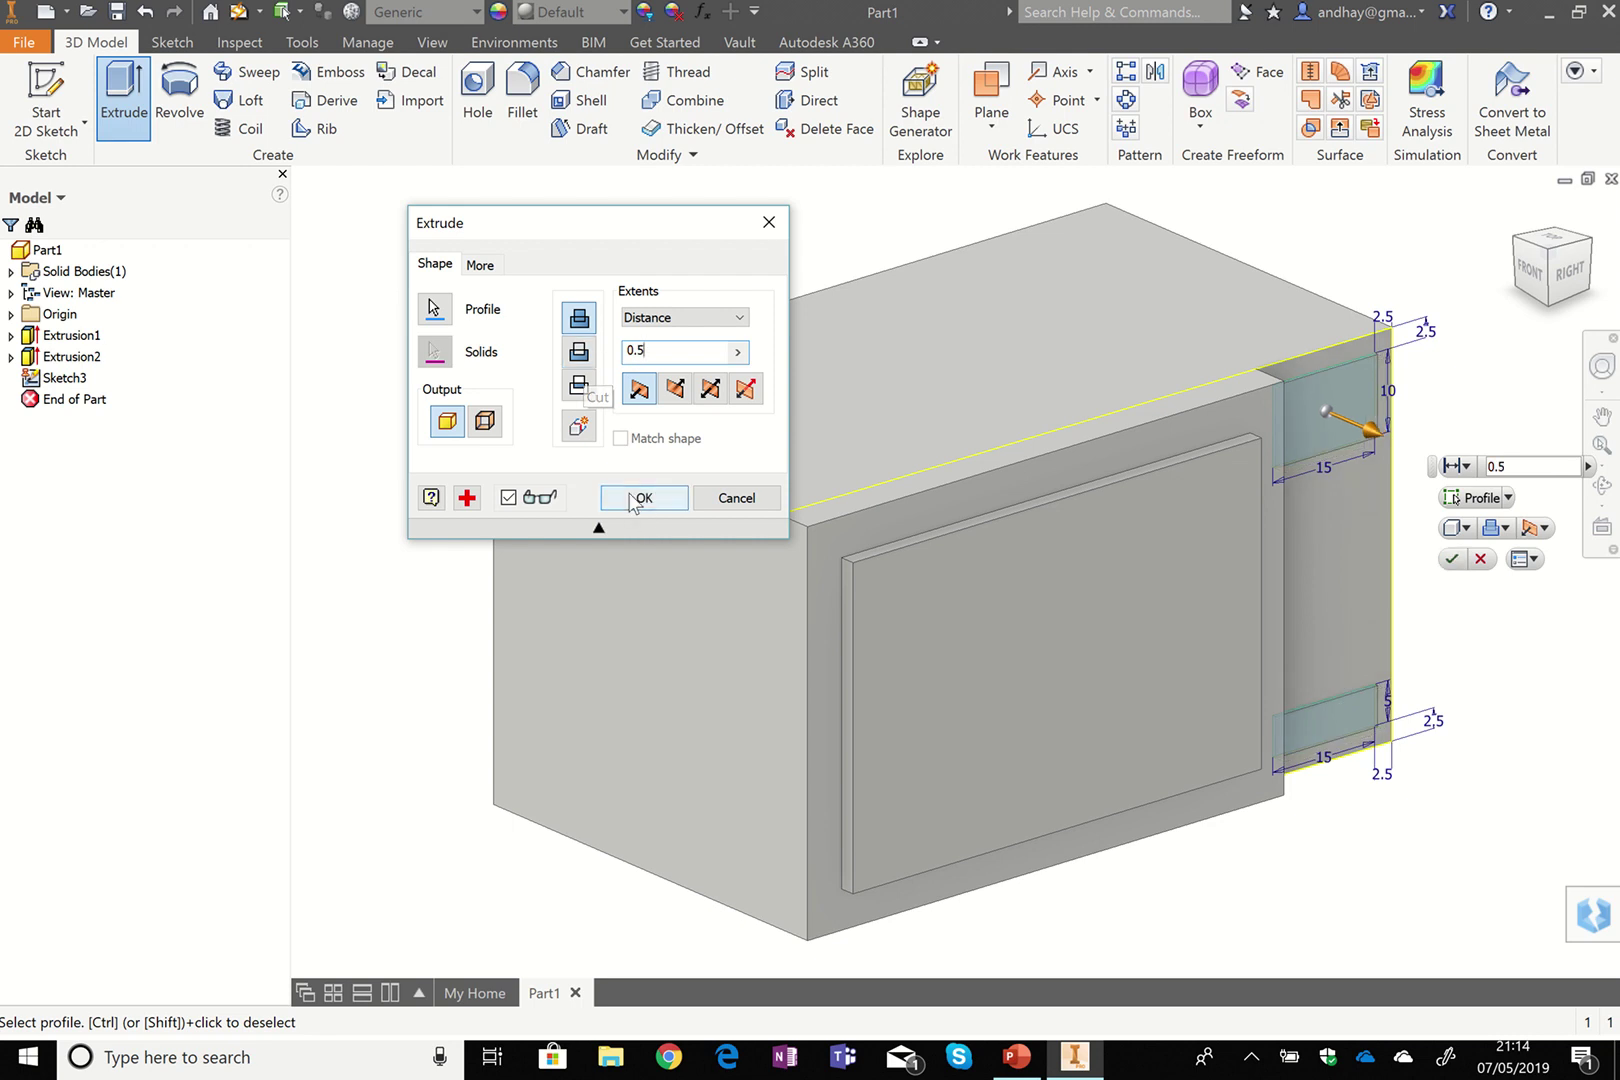
click(643, 498)
click(1588, 243)
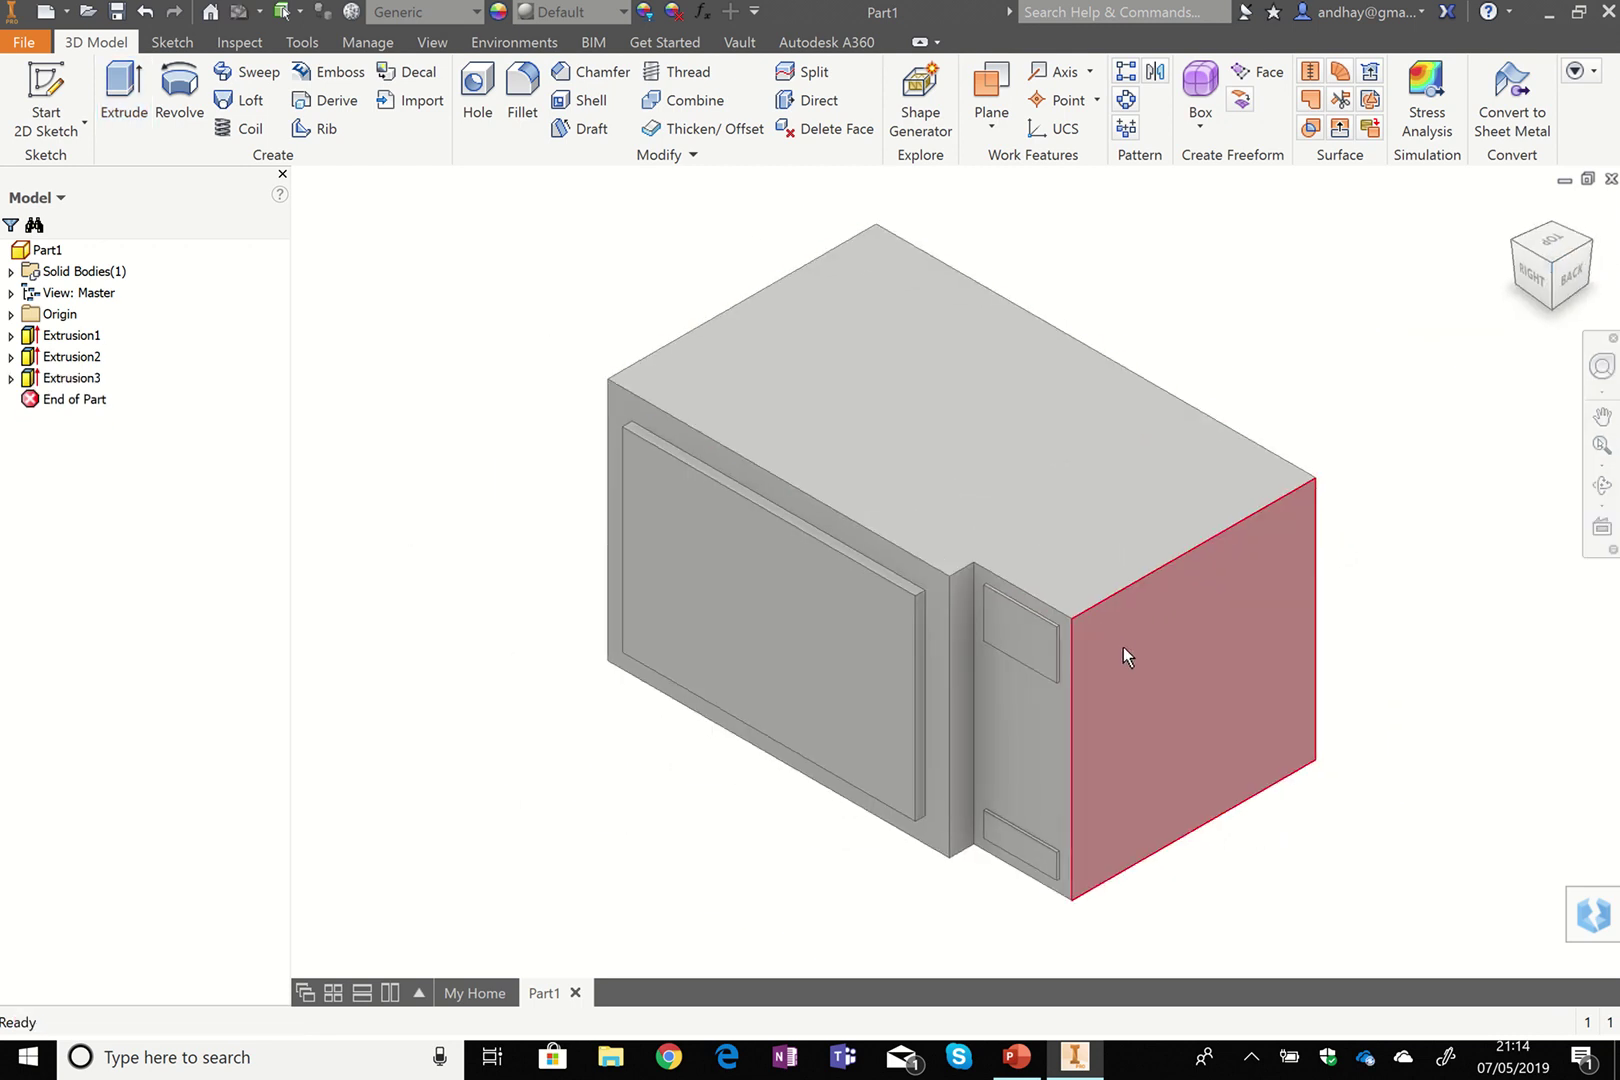
Start a new sketch on the control panel face and draw a 5 mm diameter circle.
mouse_move(1159, 683)
click(994, 737)
right_click(994, 737)
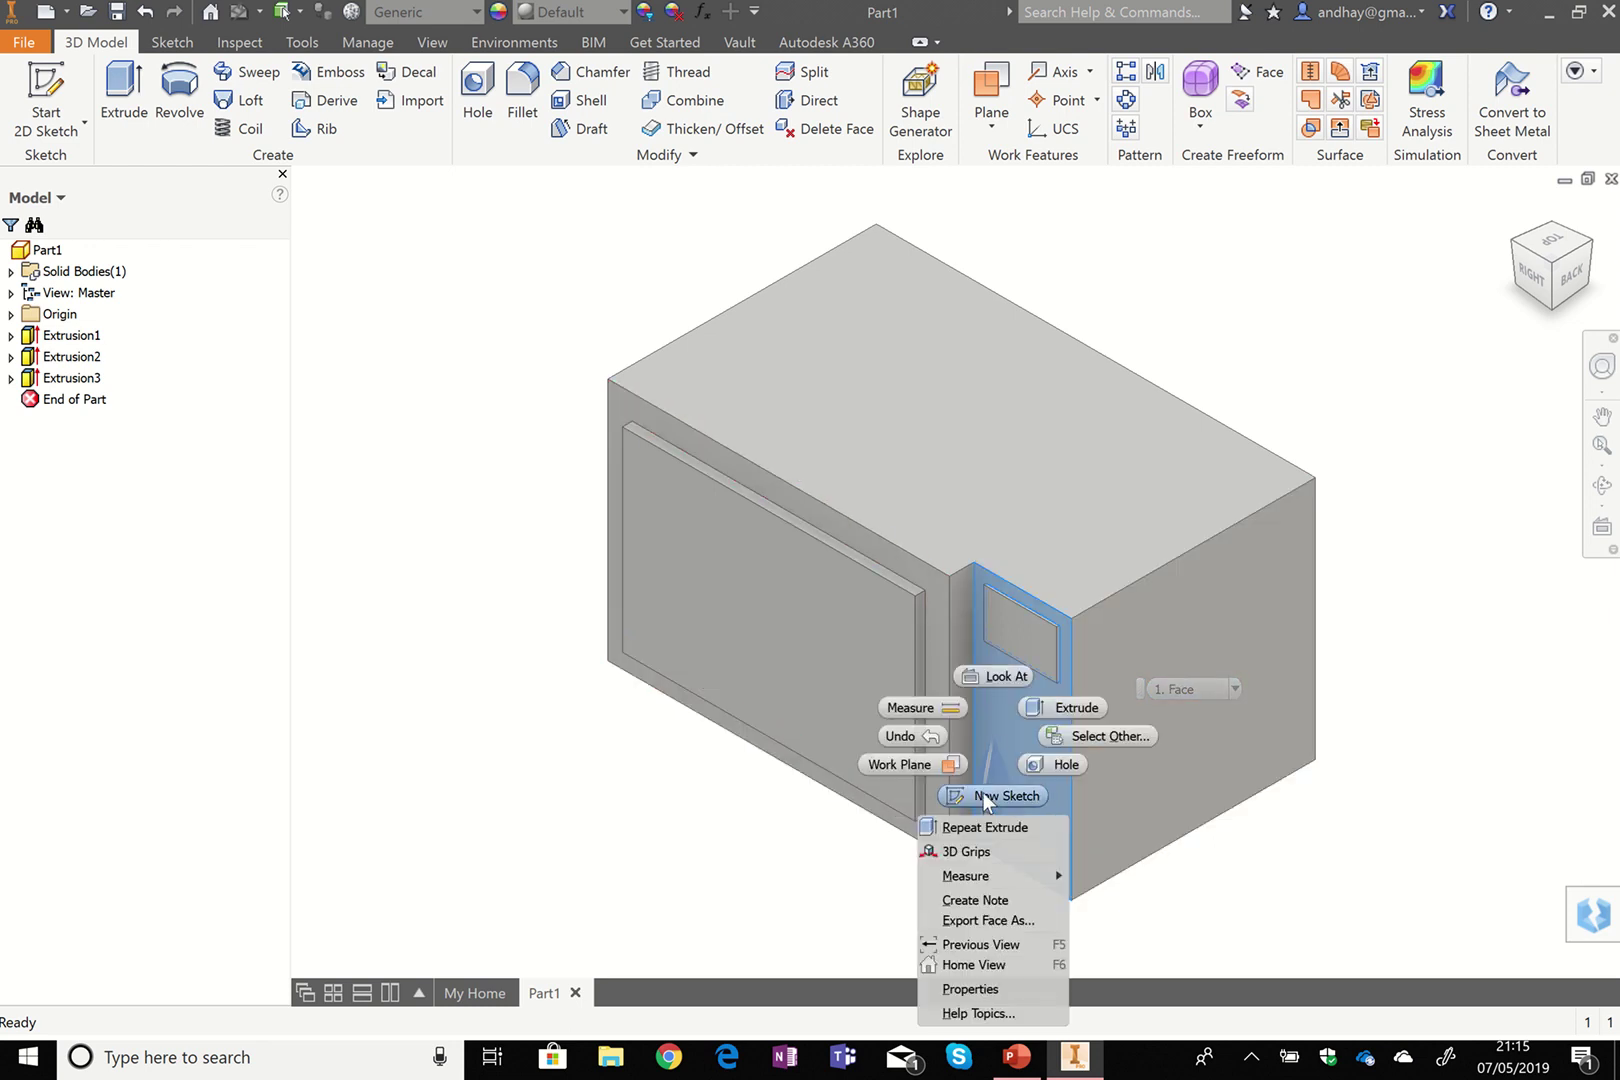
click(993, 805)
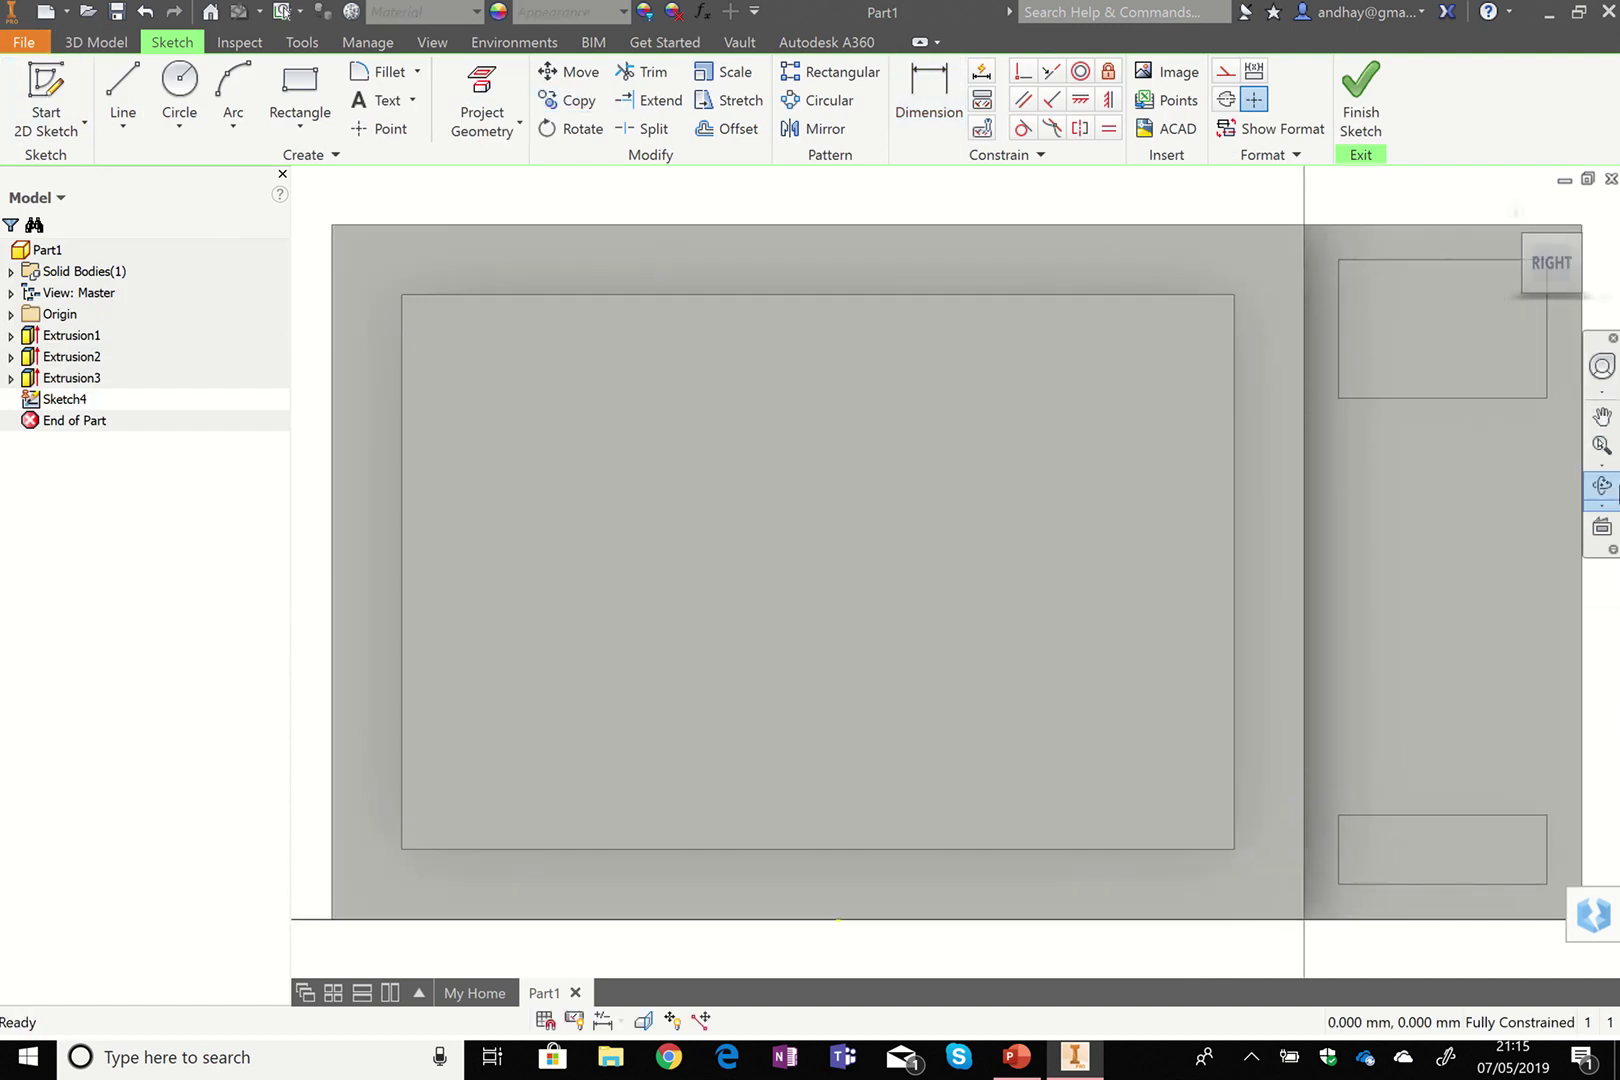
click(1602, 416)
mouse_move(1141, 503)
mouse_down()
mouse_move(915, 589)
mouse_move(868, 625)
mouse_up()
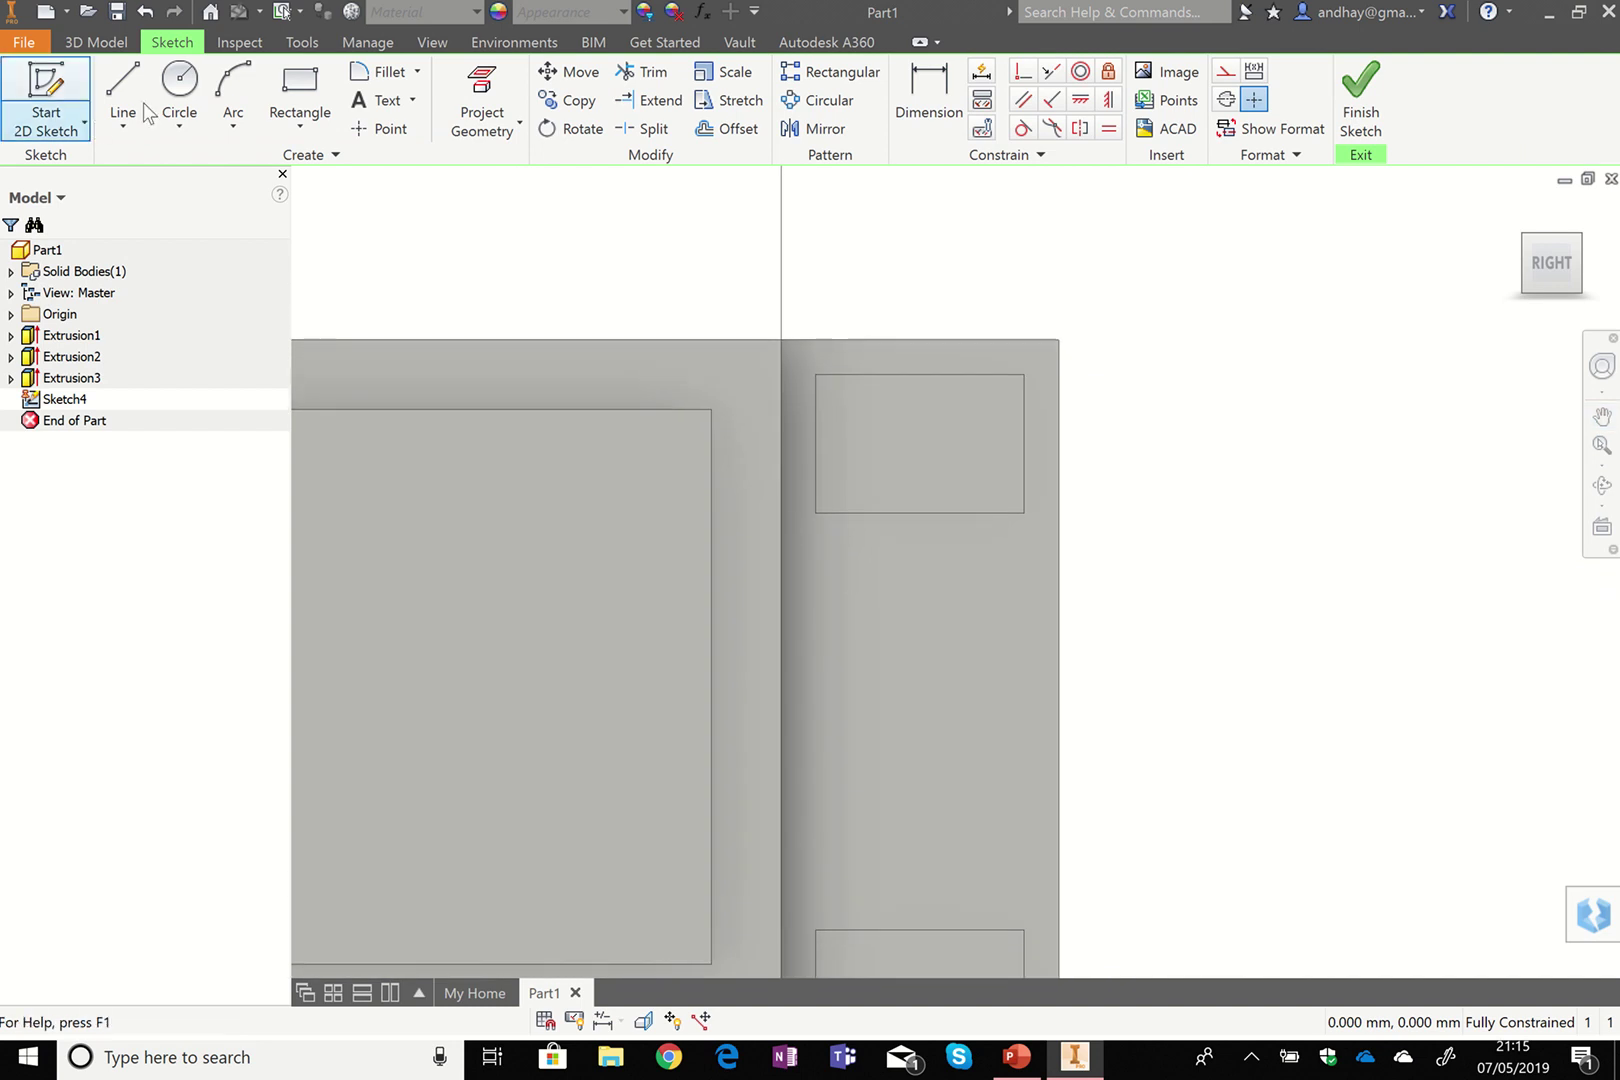
click(179, 82)
click(845, 585)
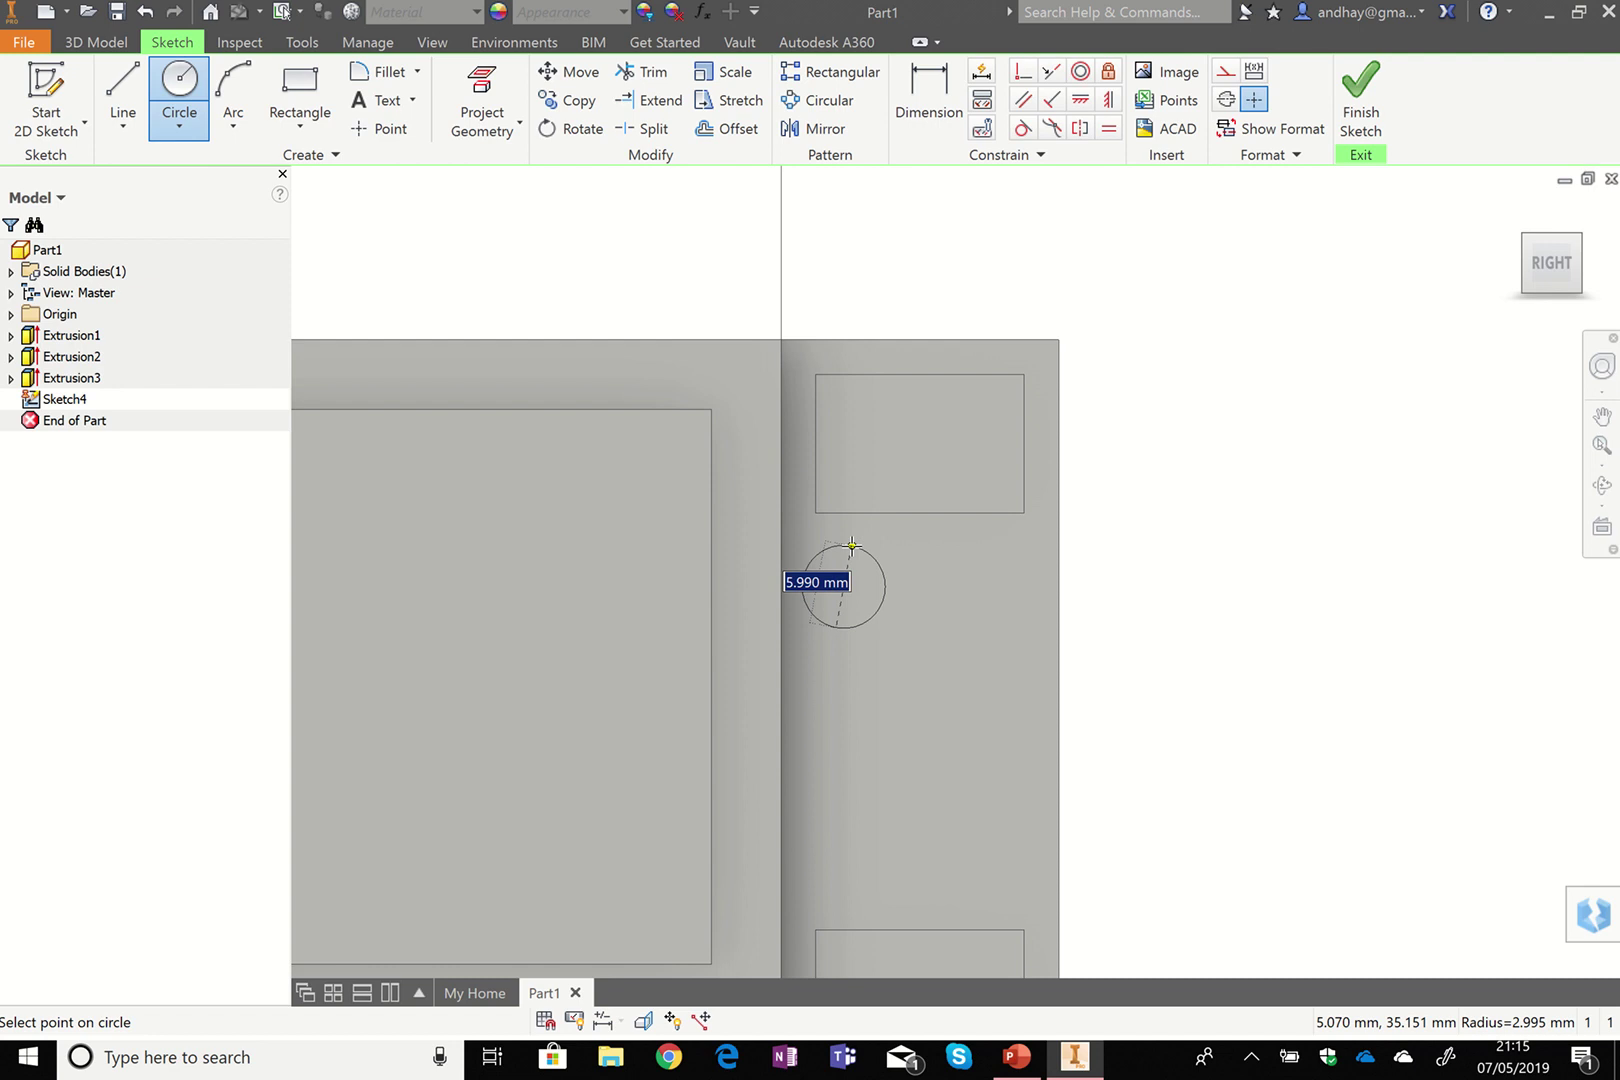
text(5)
key(Return)
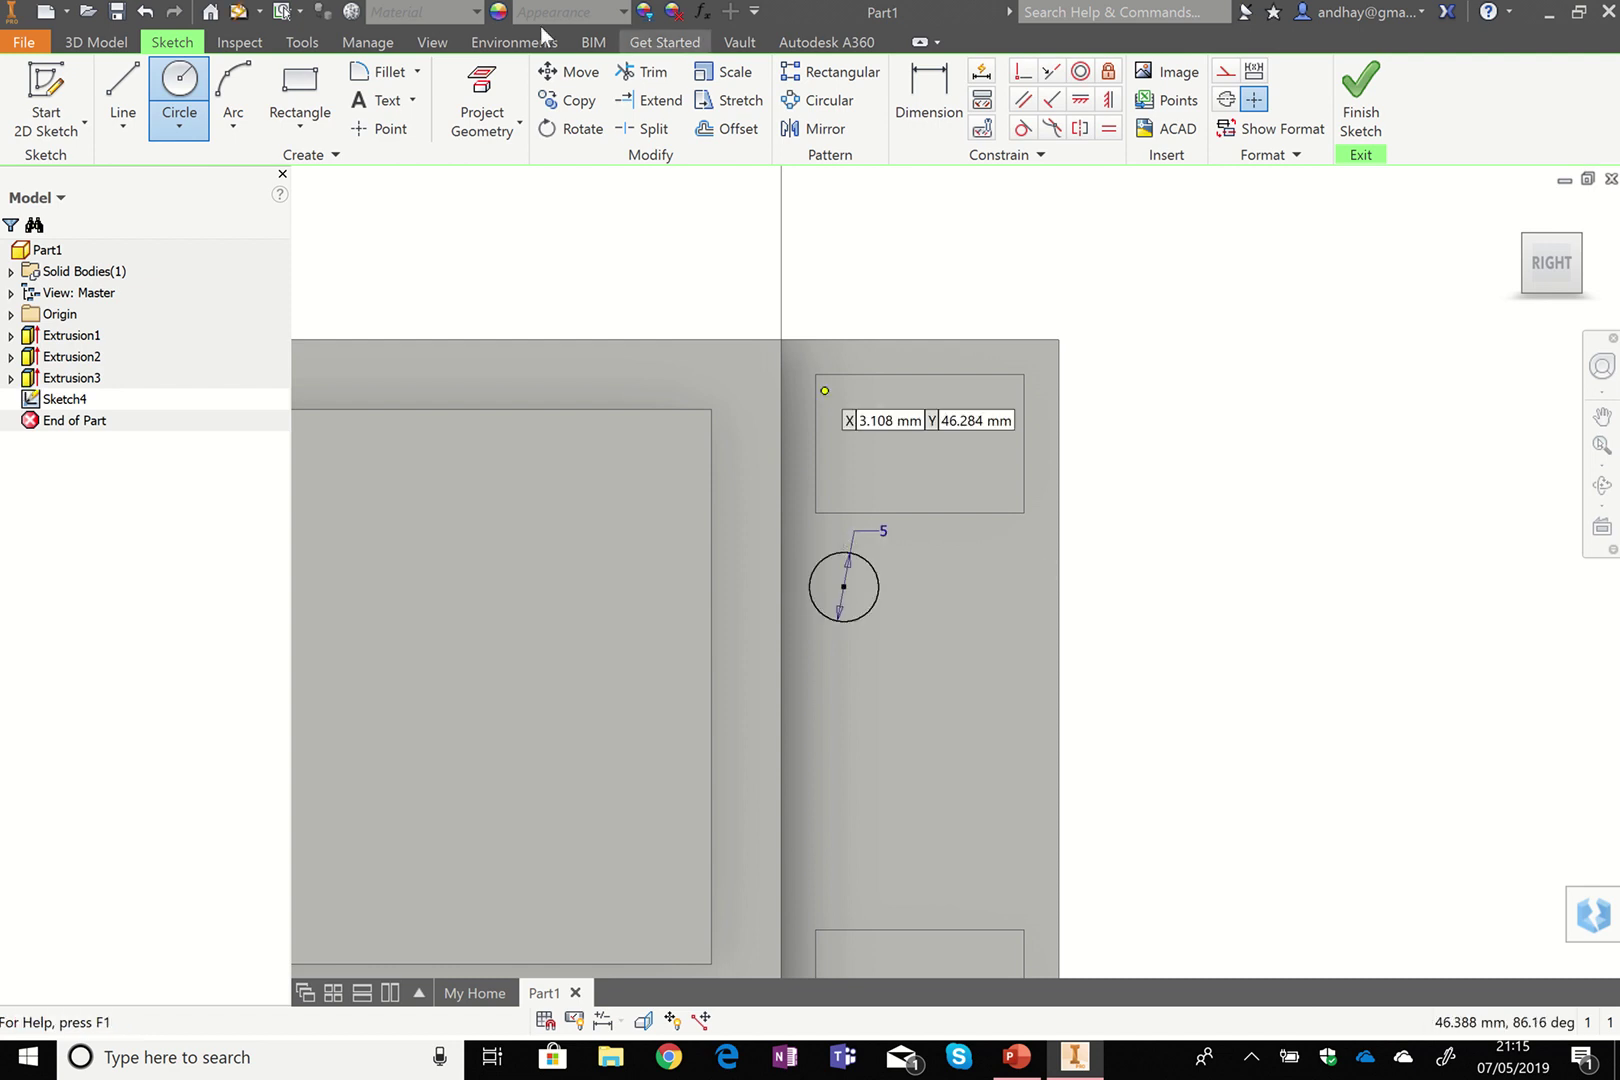
Dimension the circle 2.5 from the panel's left edge and 20 below its top edge.
click(918, 92)
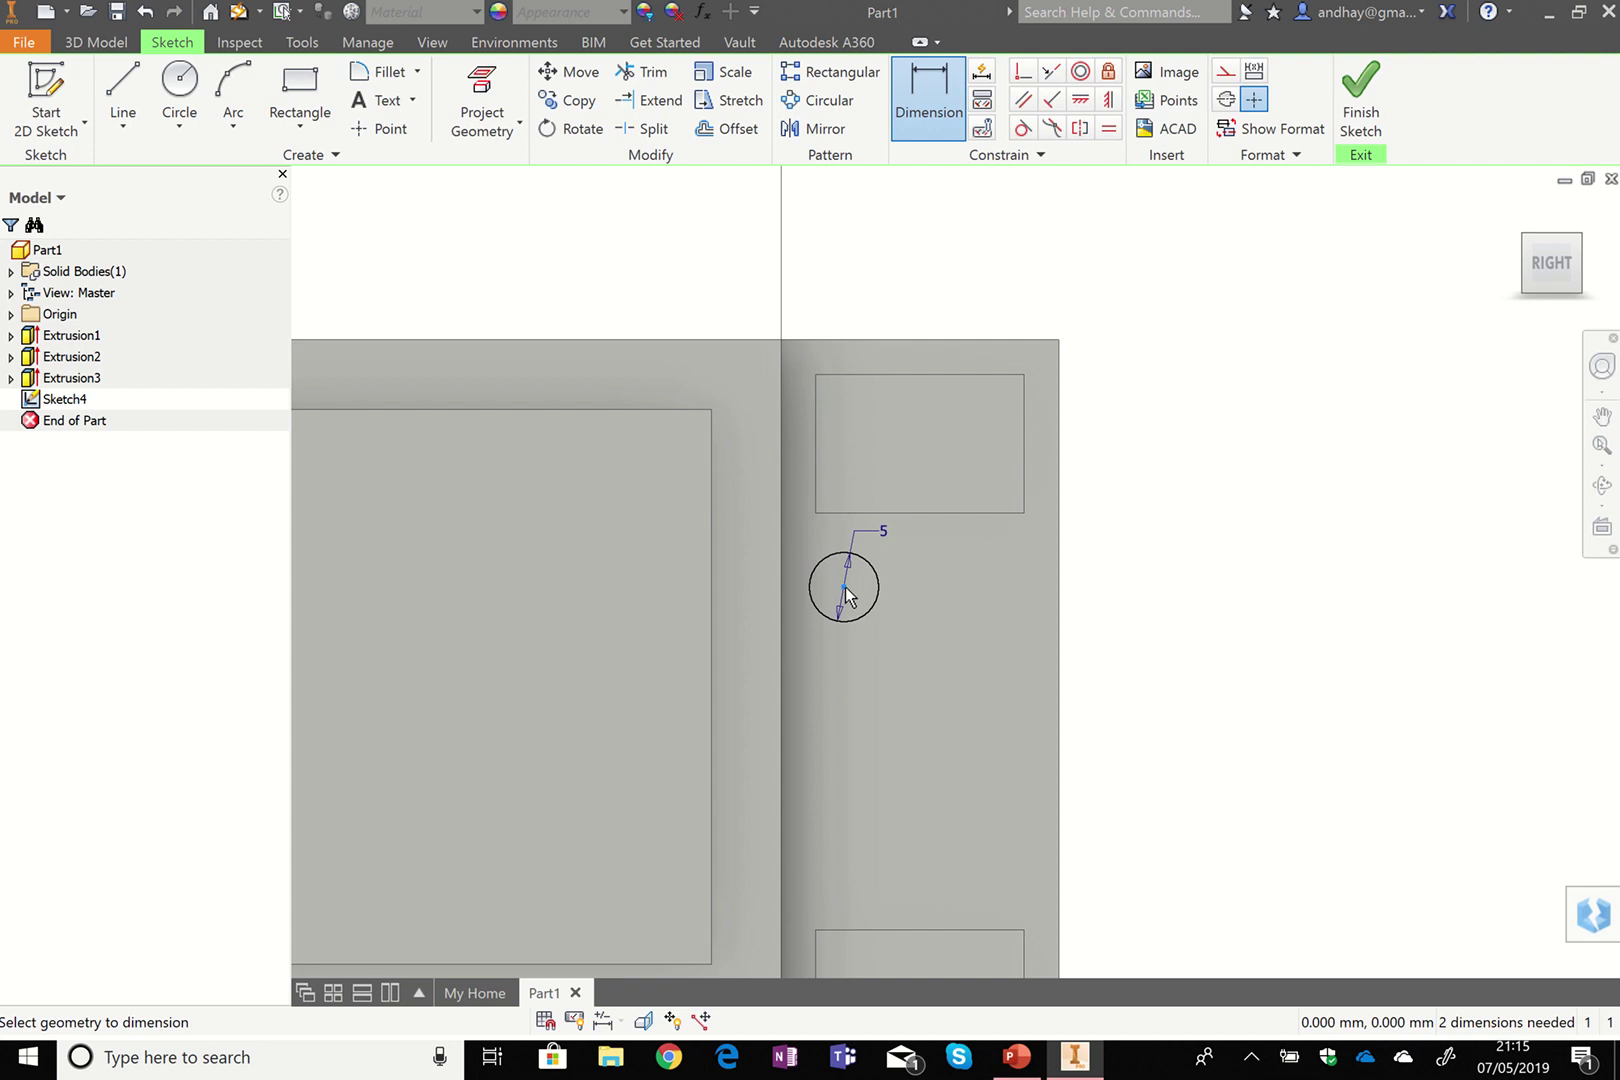
click(817, 482)
click(866, 268)
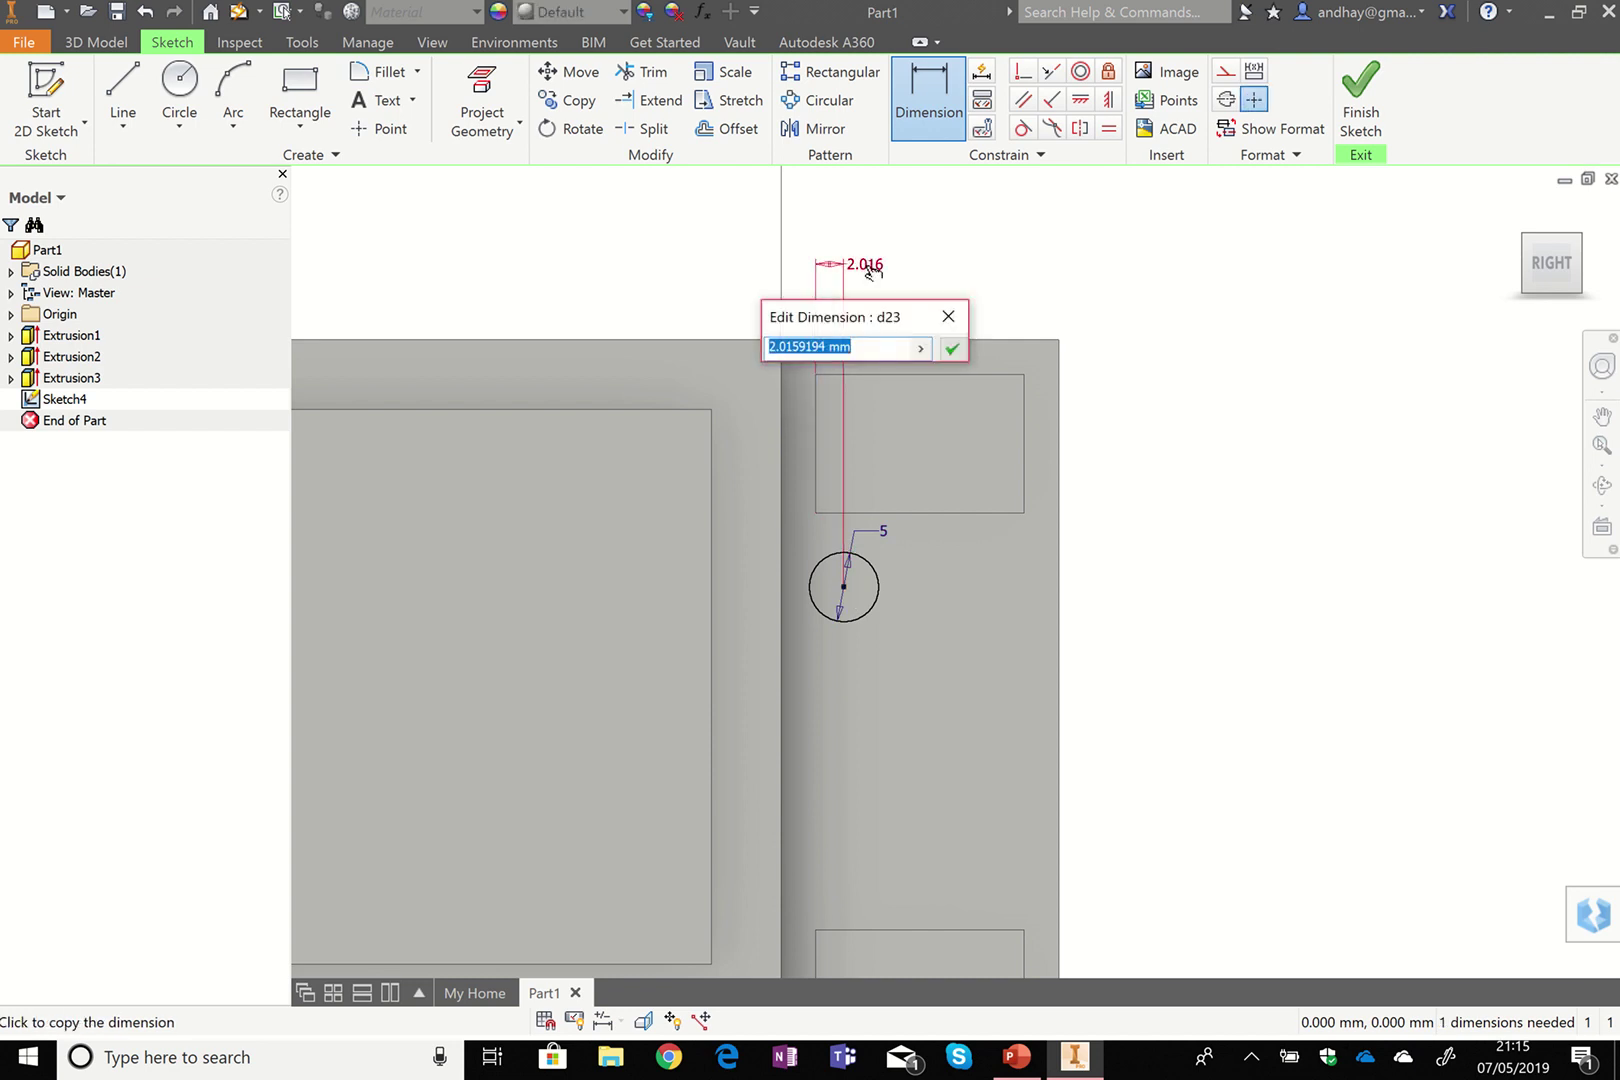
text(2.5)
key(Return)
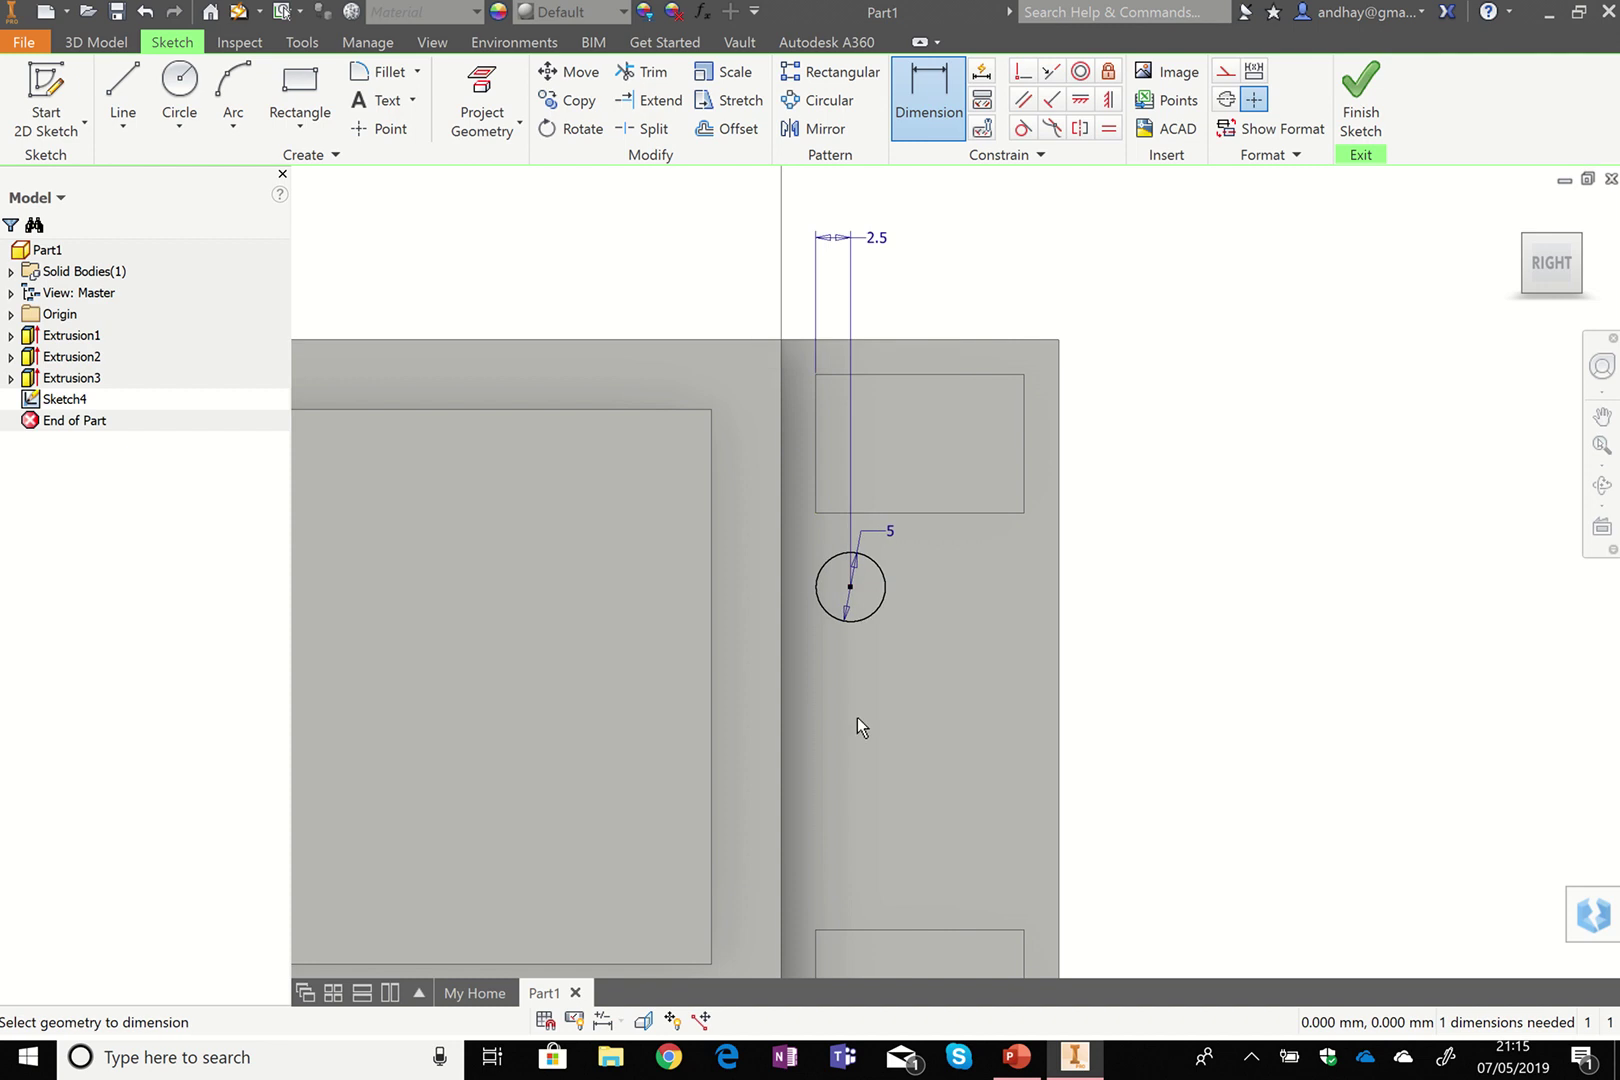
click(850, 587)
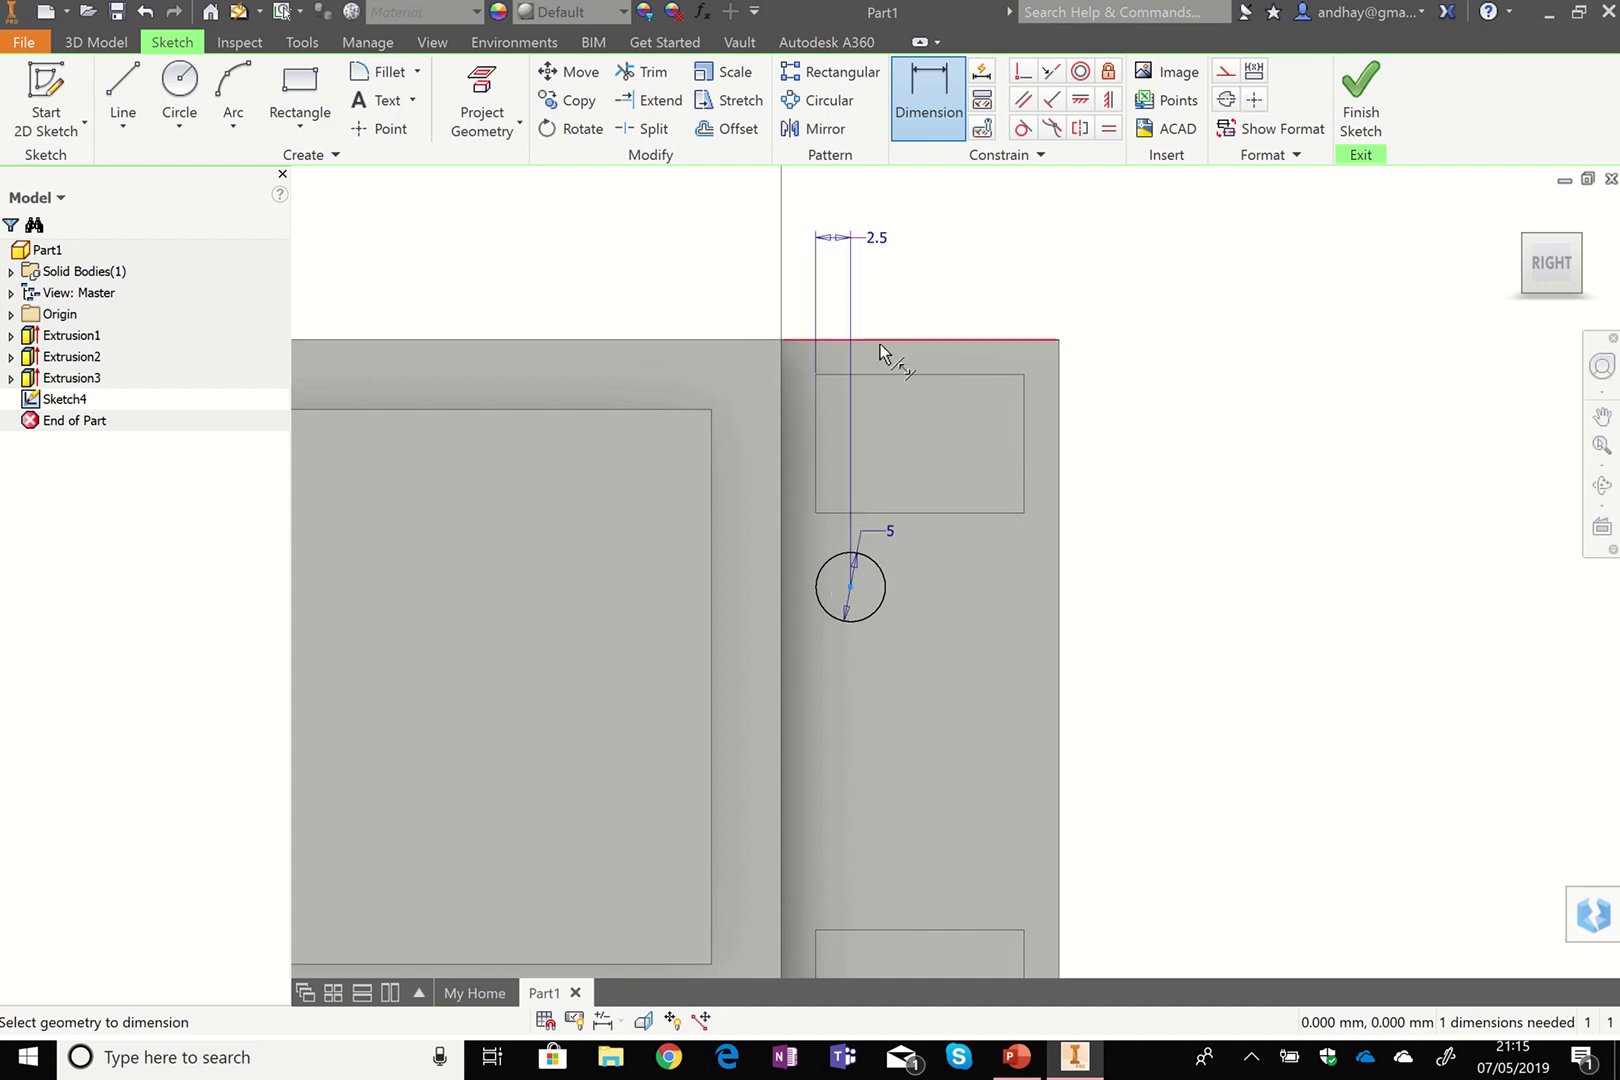
click(875, 345)
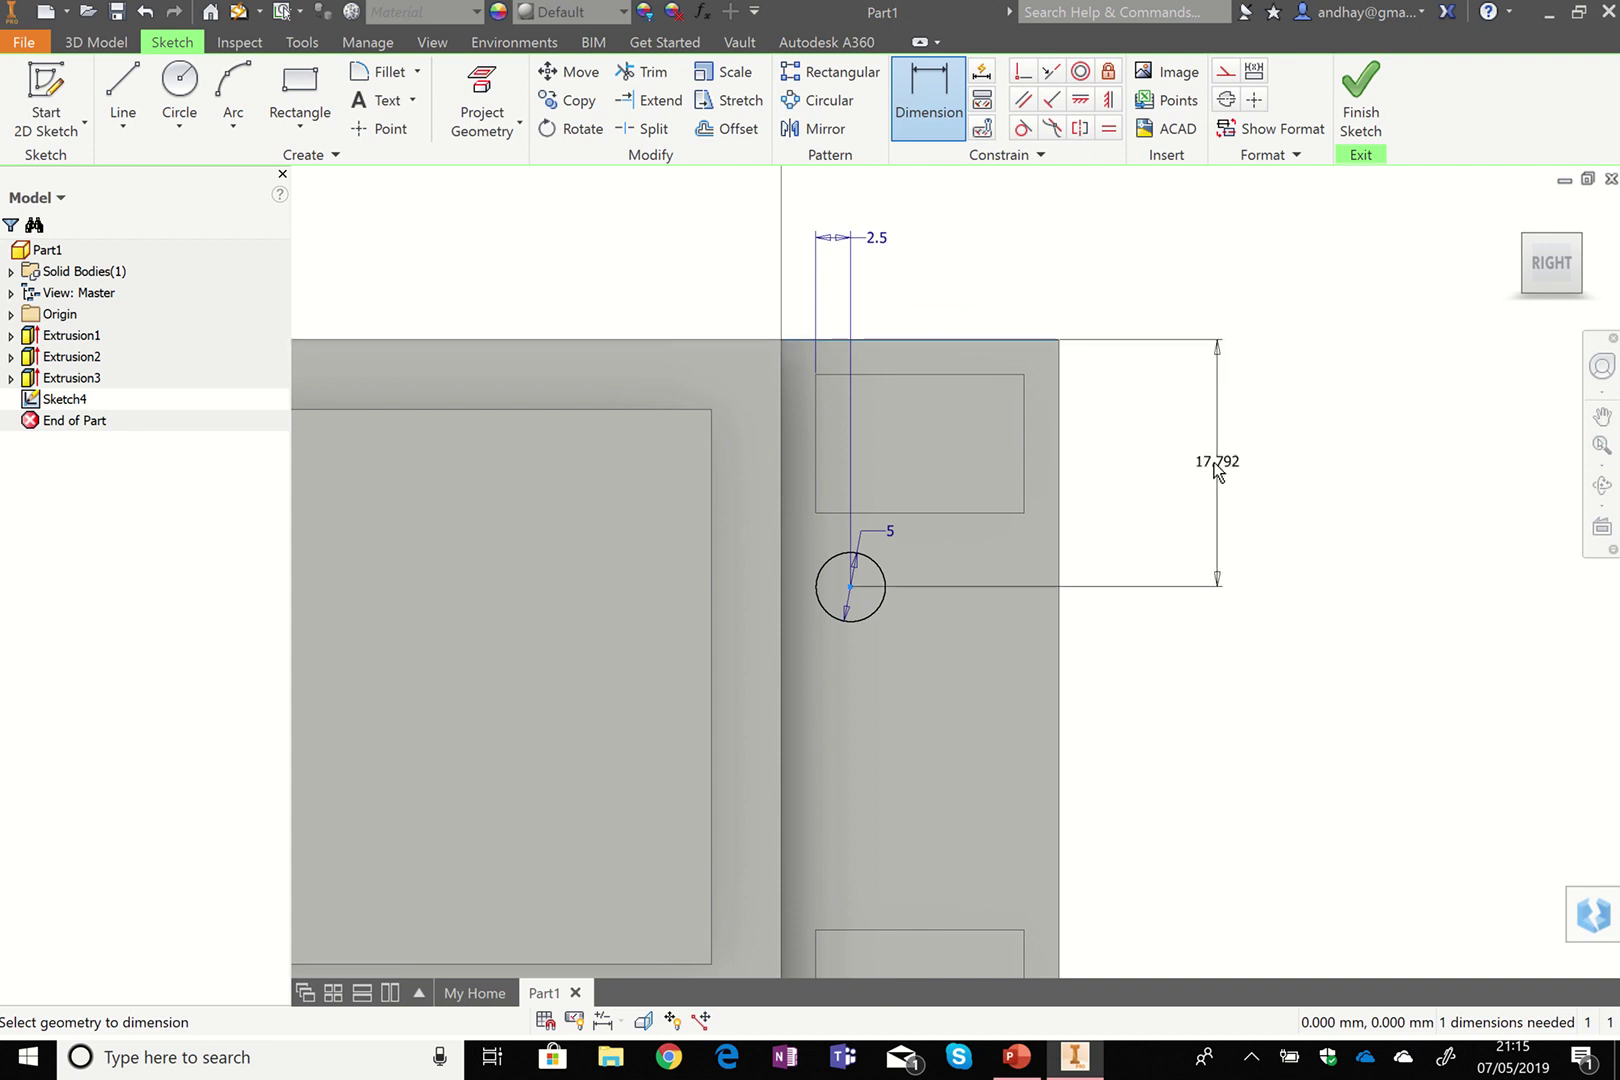
click(1217, 470)
text(20)
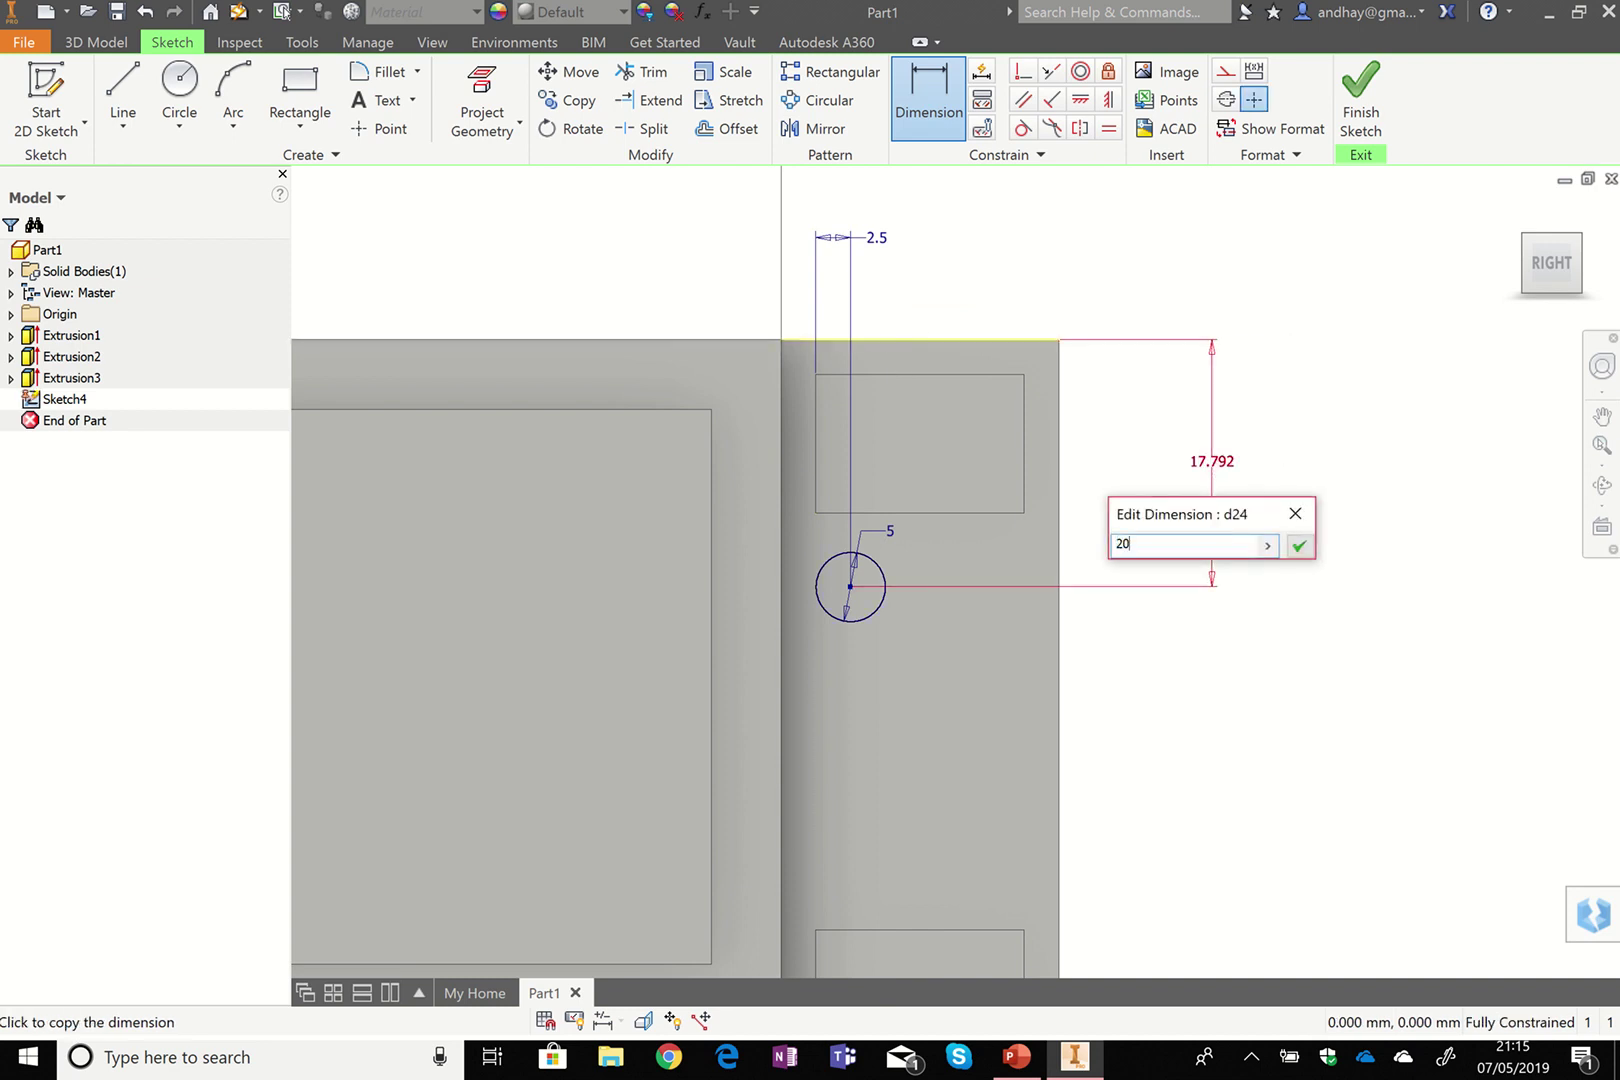
key(Return)
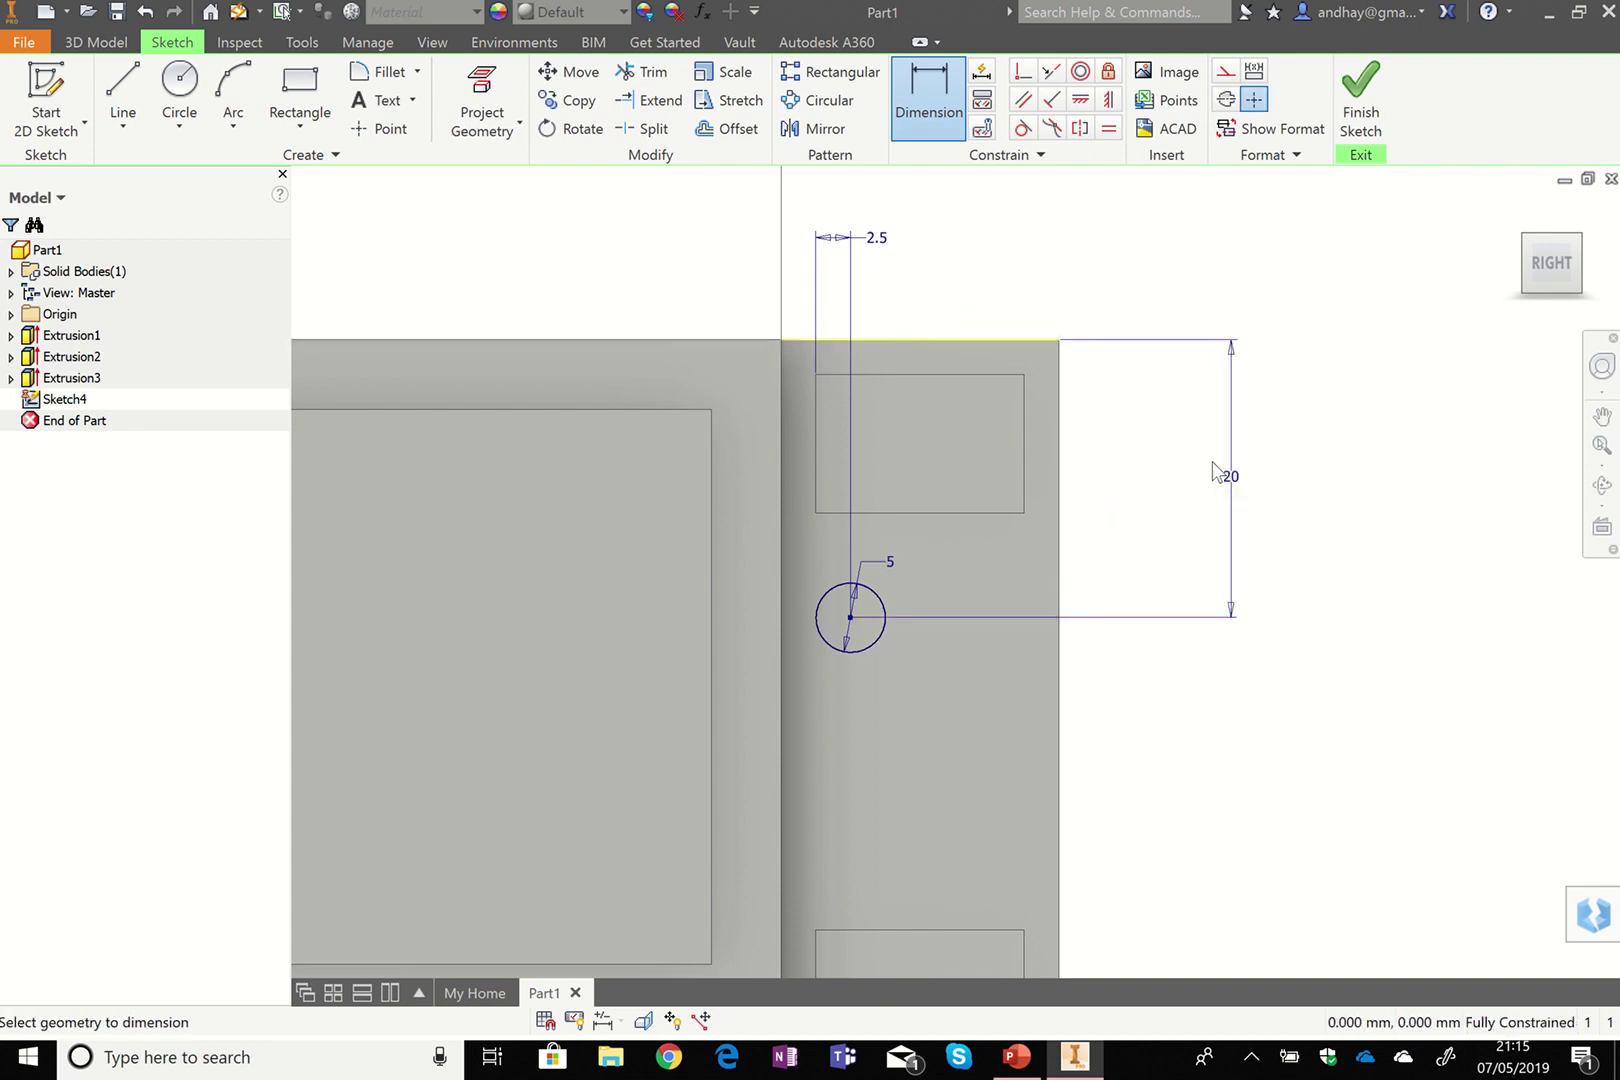
Extrude the 5 mm circle 2 mm out of the side strip as a round knob.
click(1360, 100)
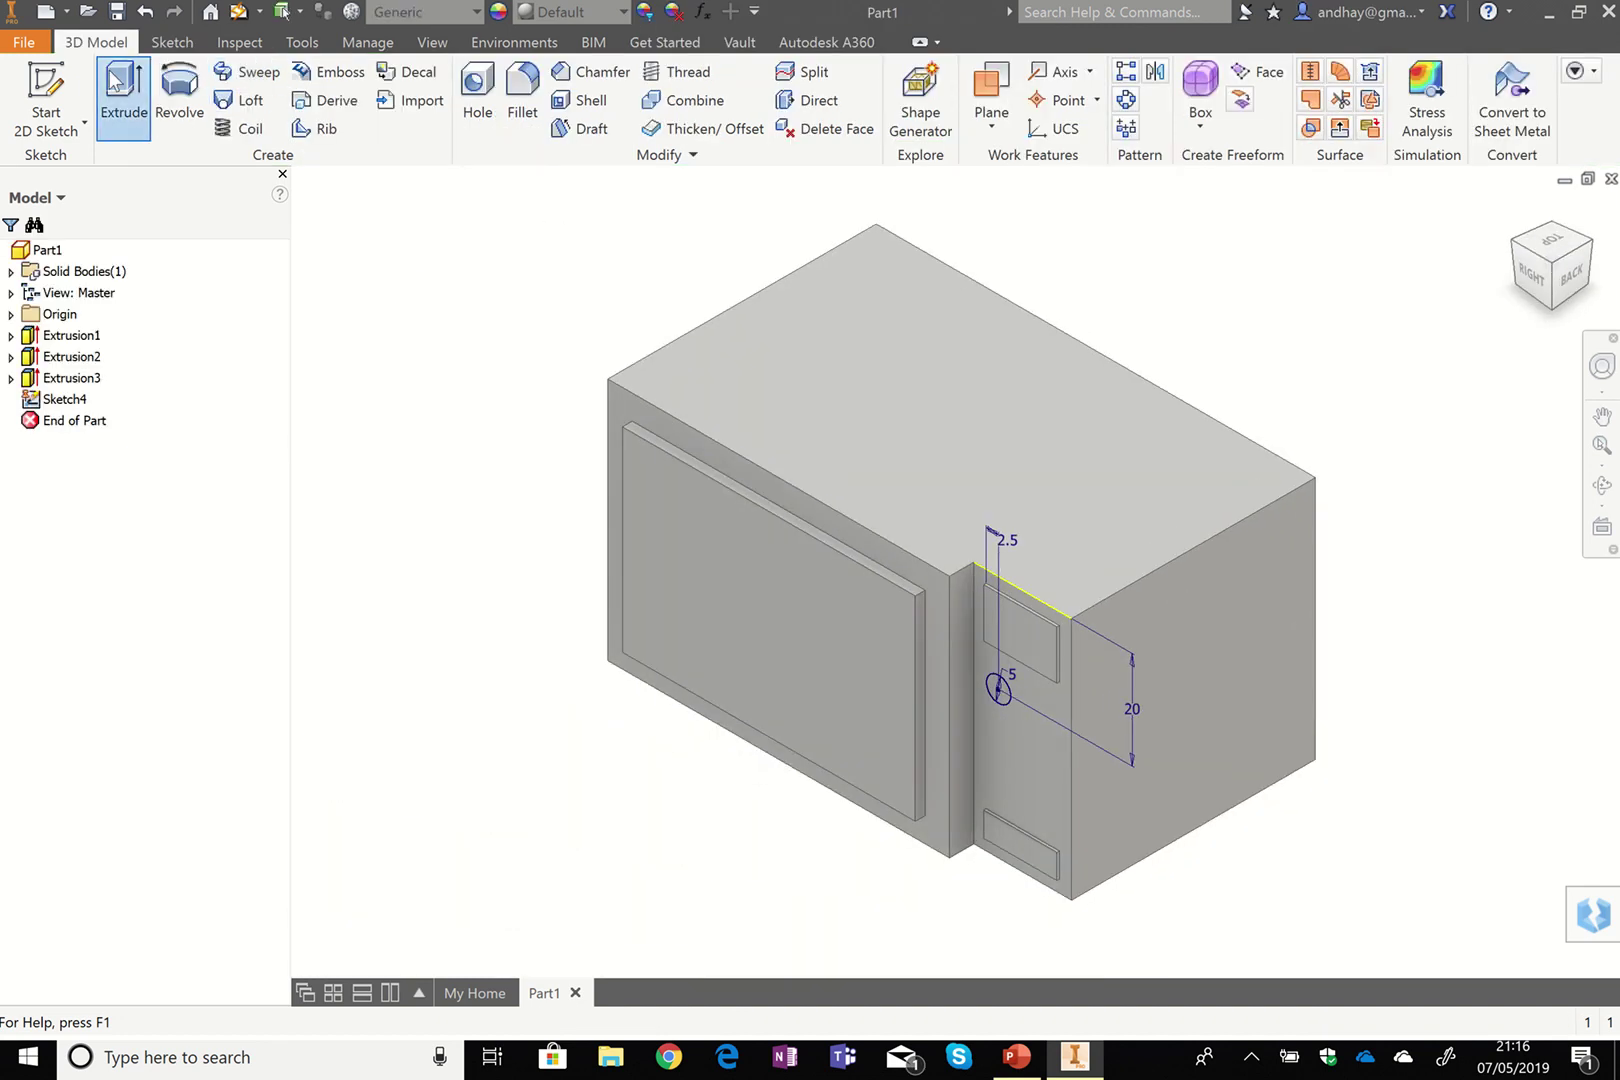
click(118, 85)
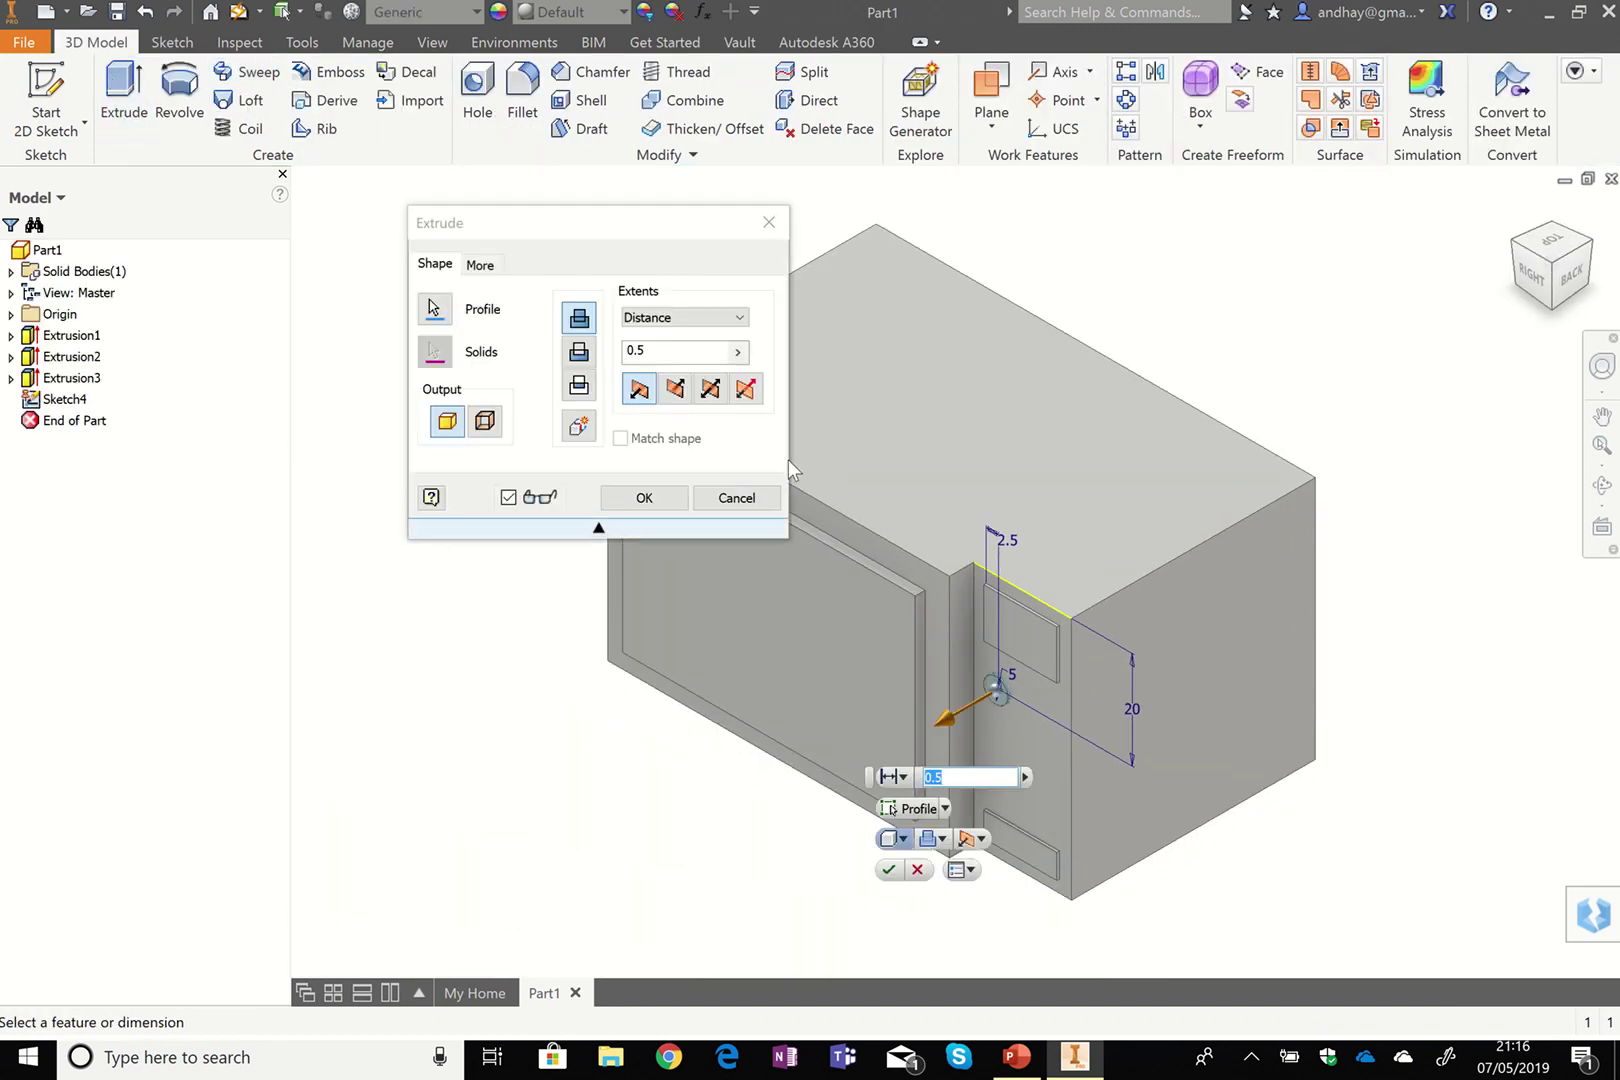
click(665, 350)
text(2)
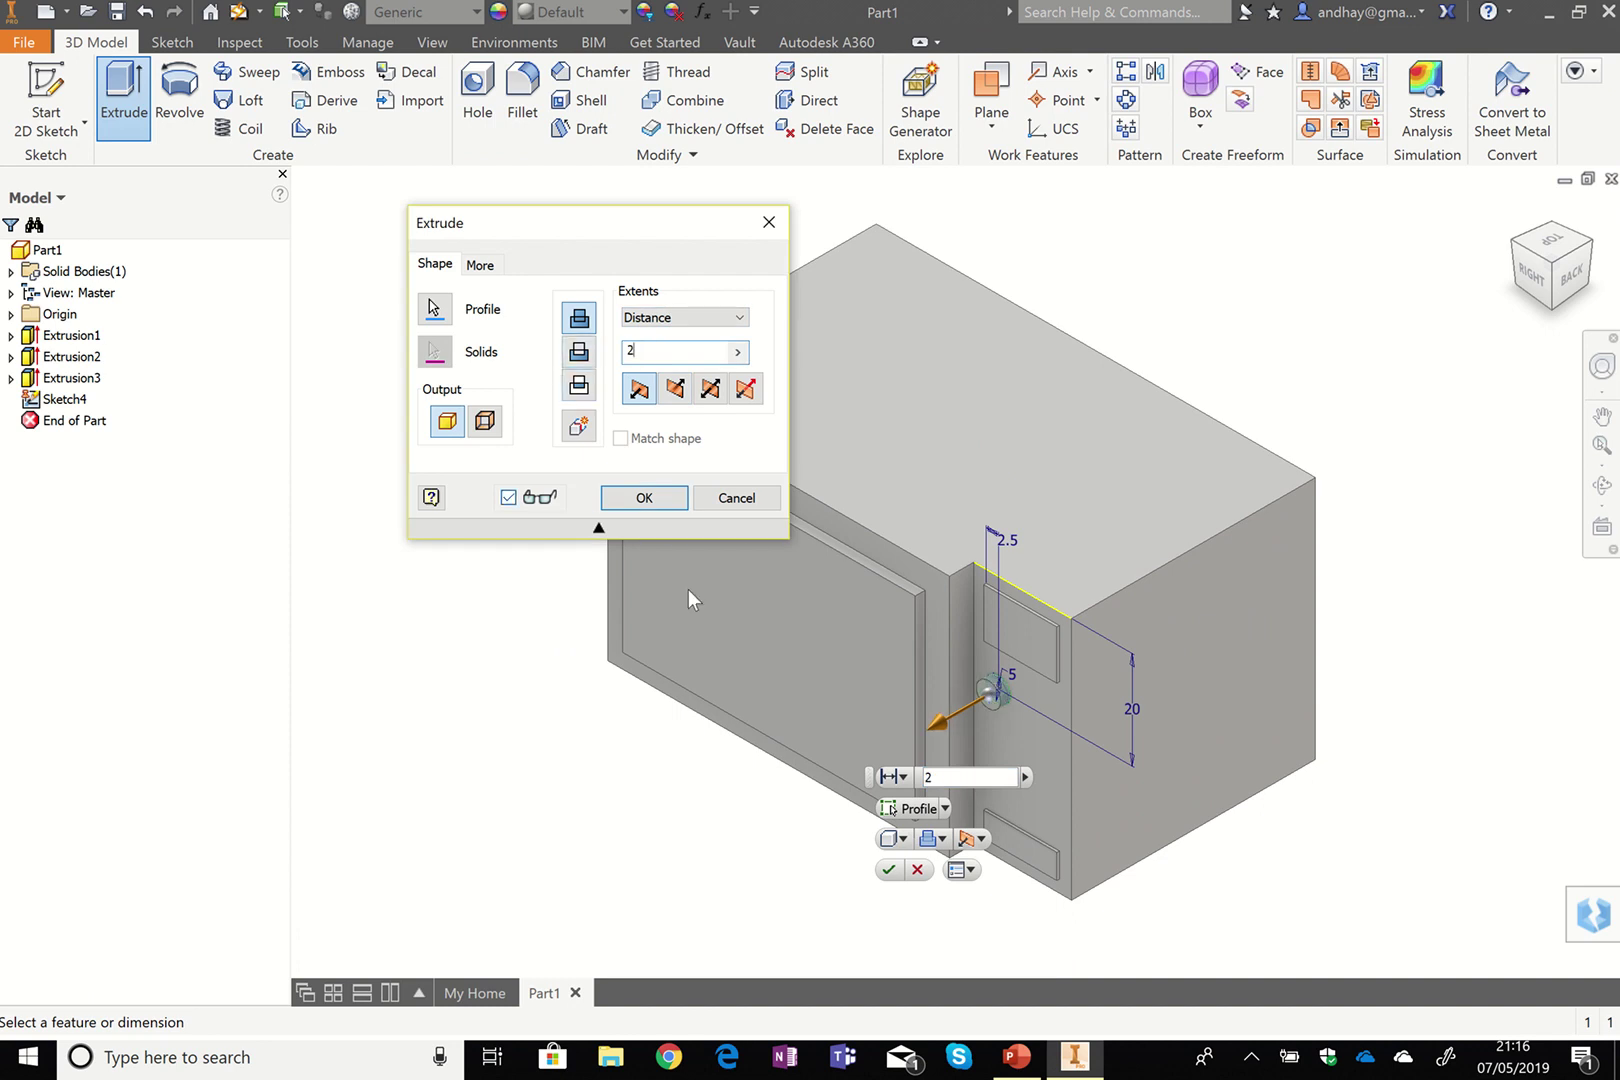
click(634, 496)
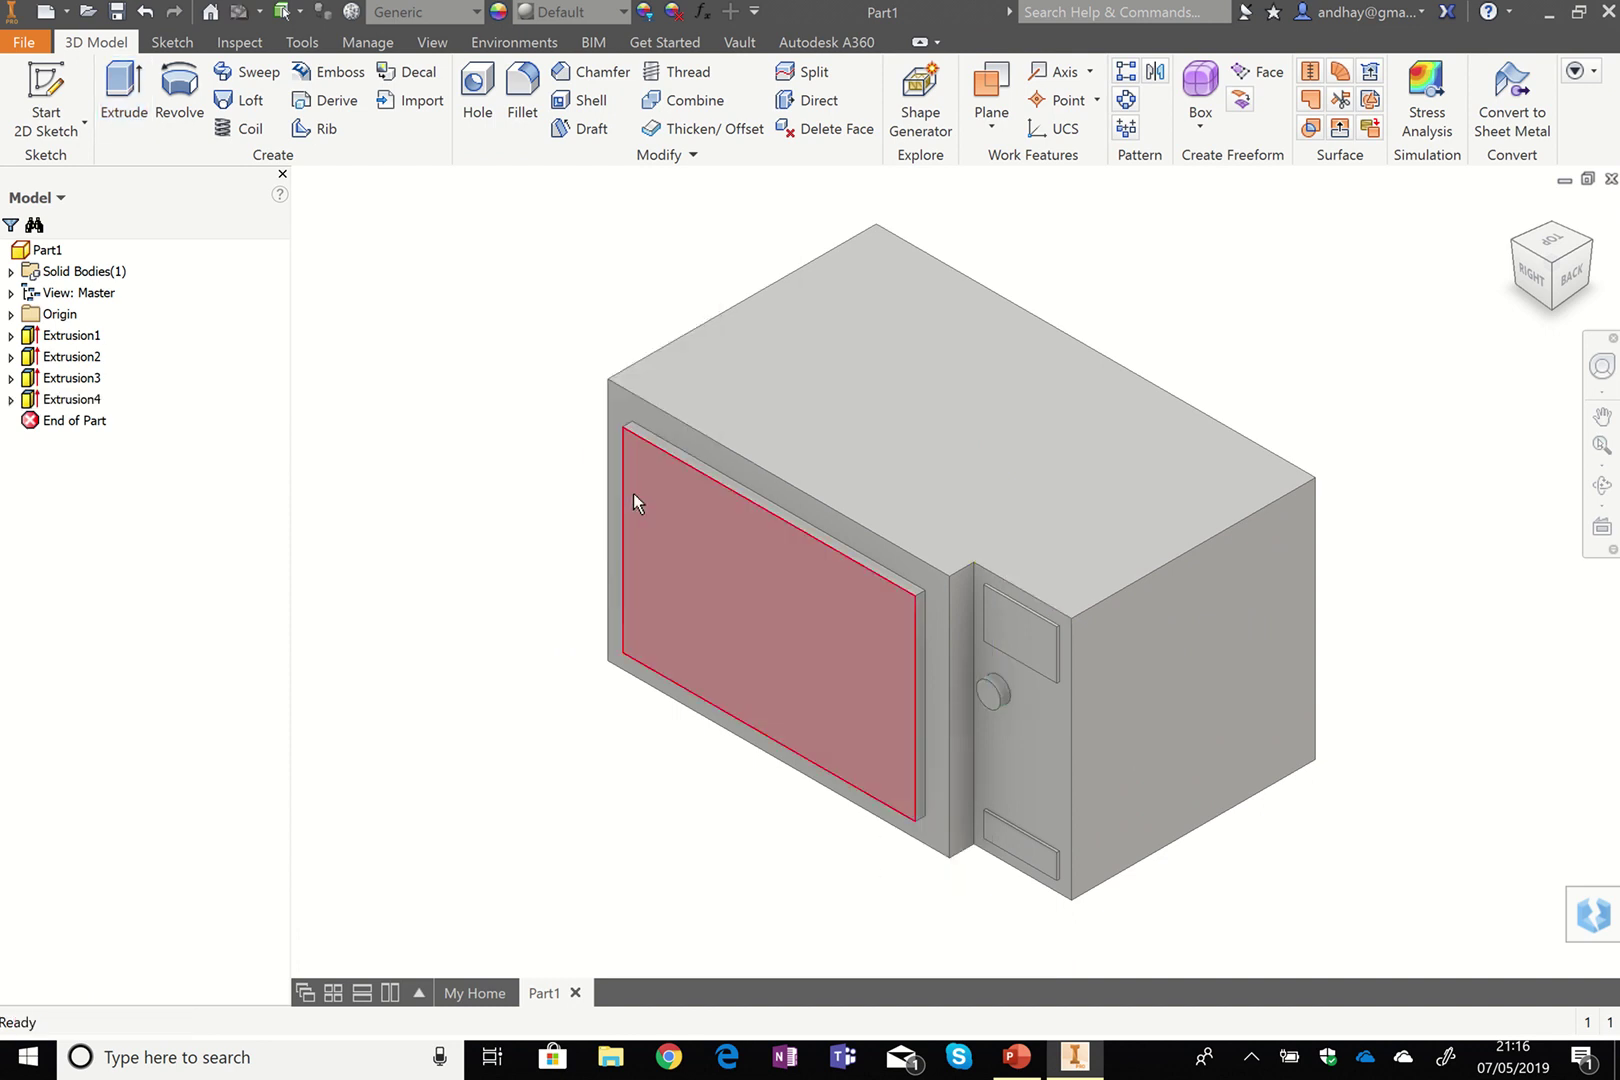
click(633, 494)
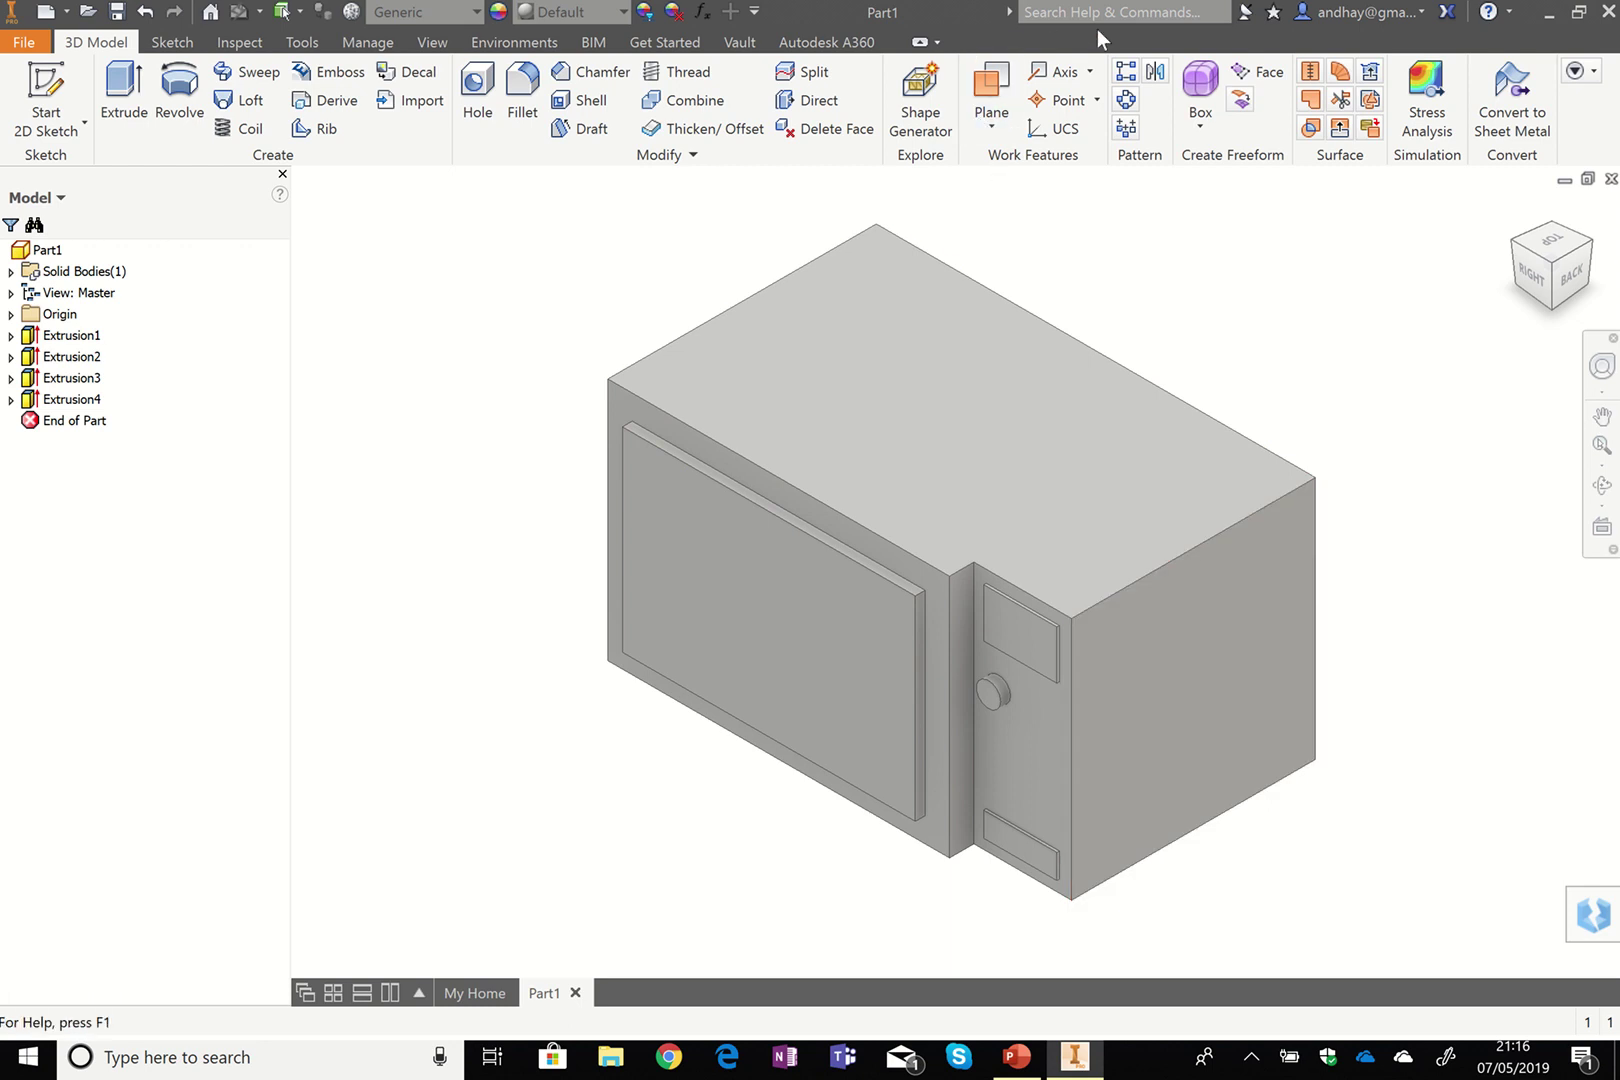
Pattern Extrusion4 2 × 2 at 10 mm along the top edge and down the vertical edge.
click(1126, 71)
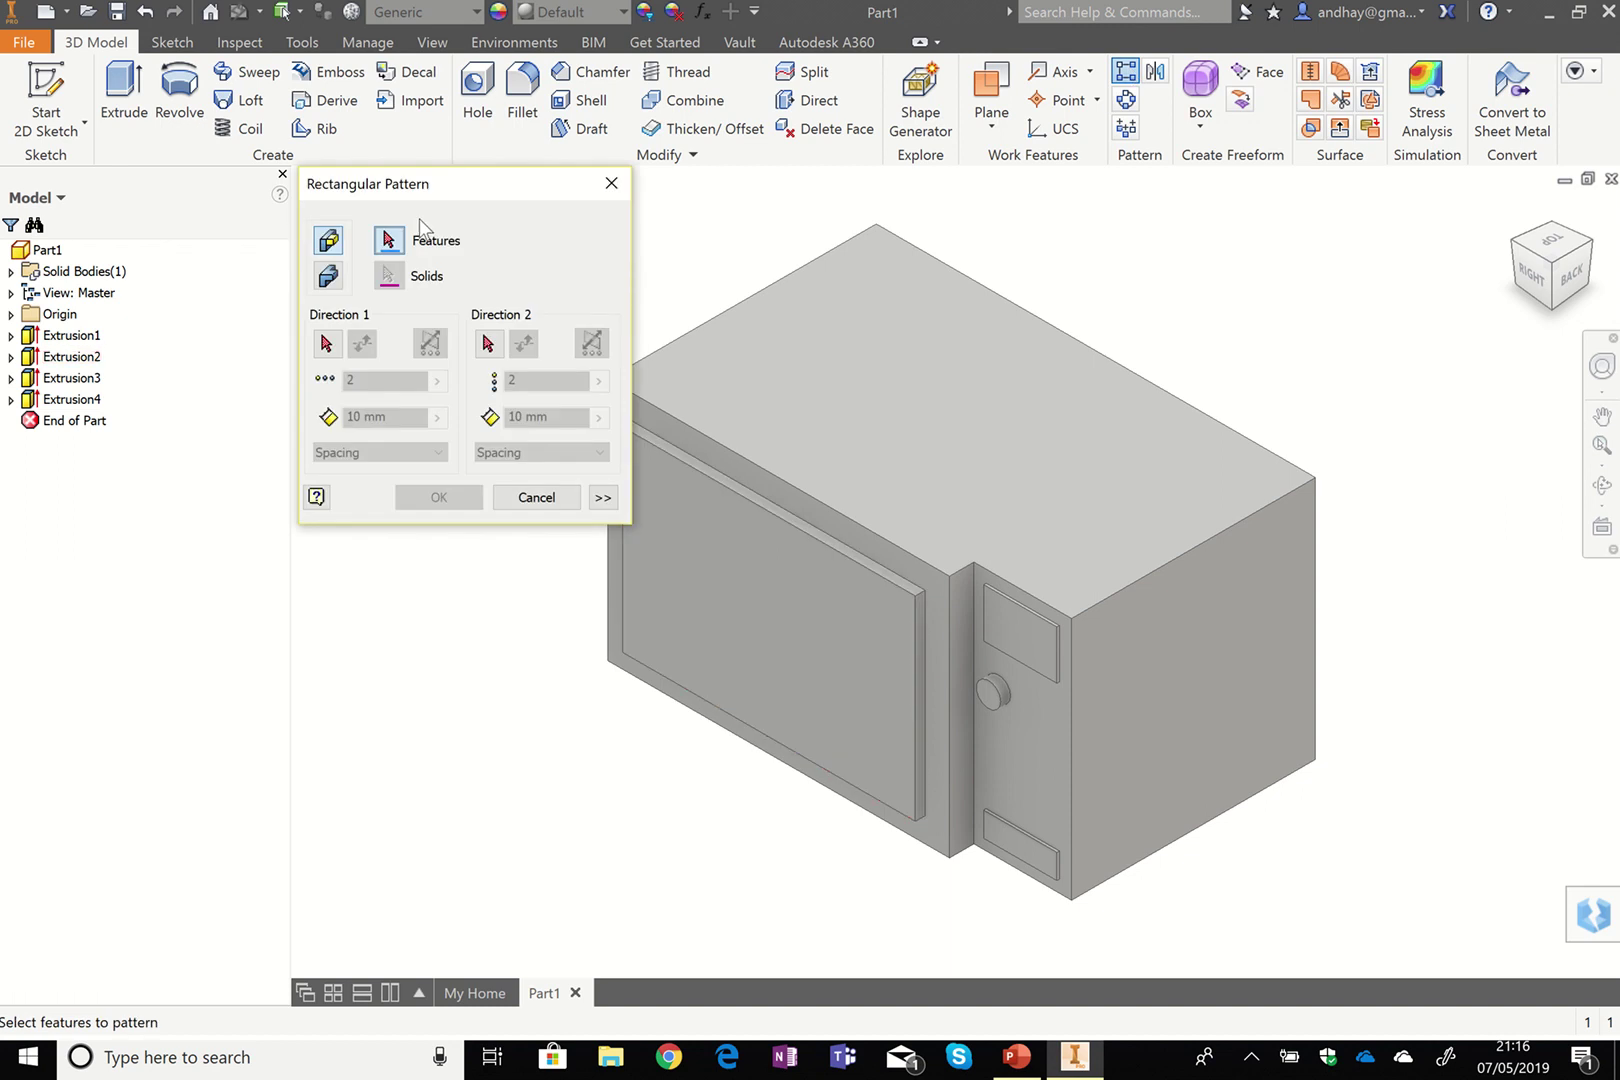
click(66, 399)
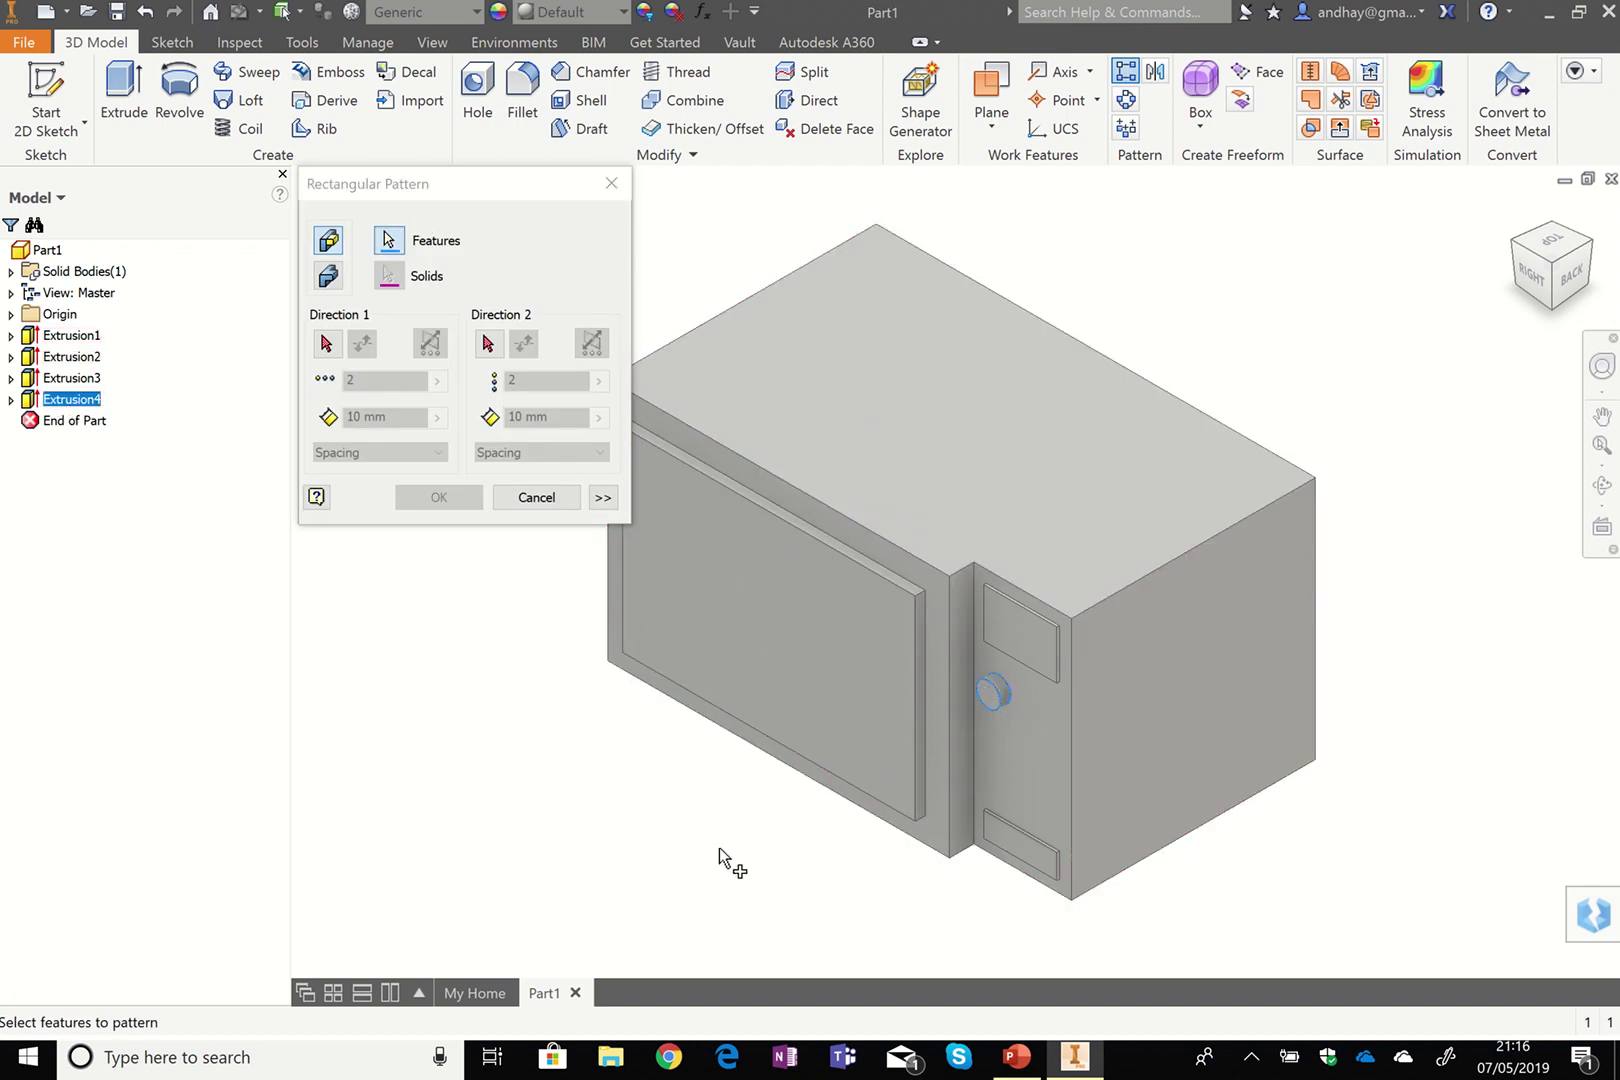
click(735, 578)
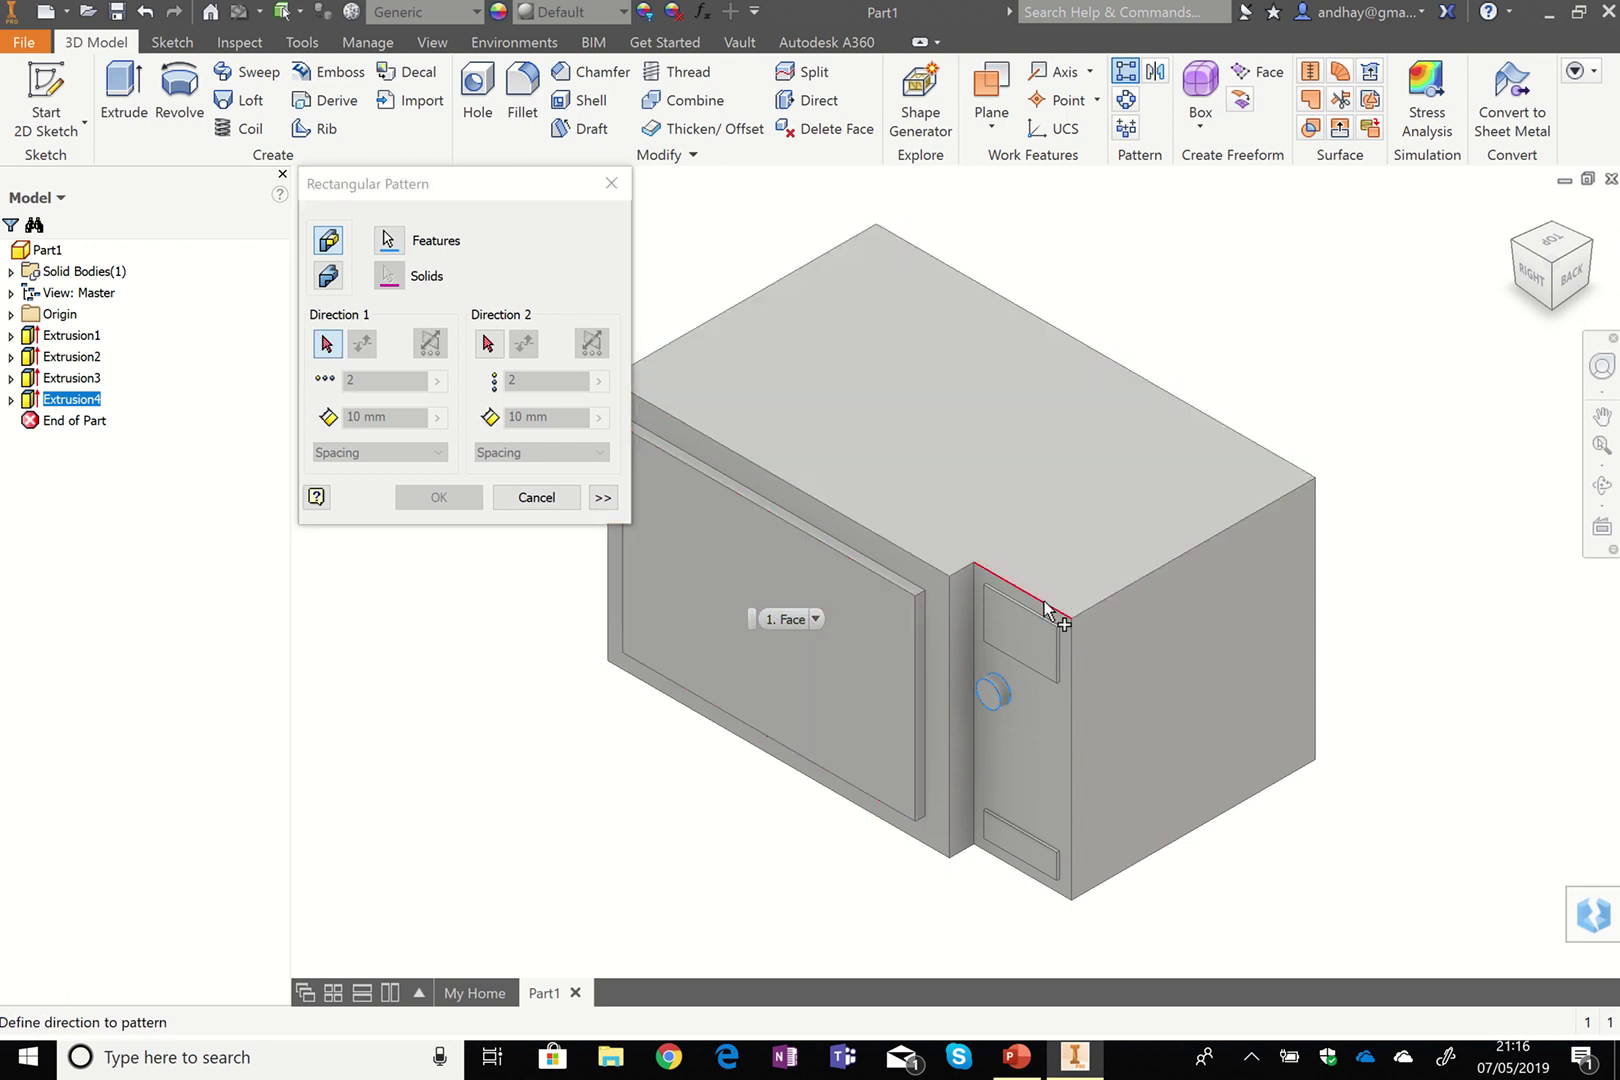
click(1045, 610)
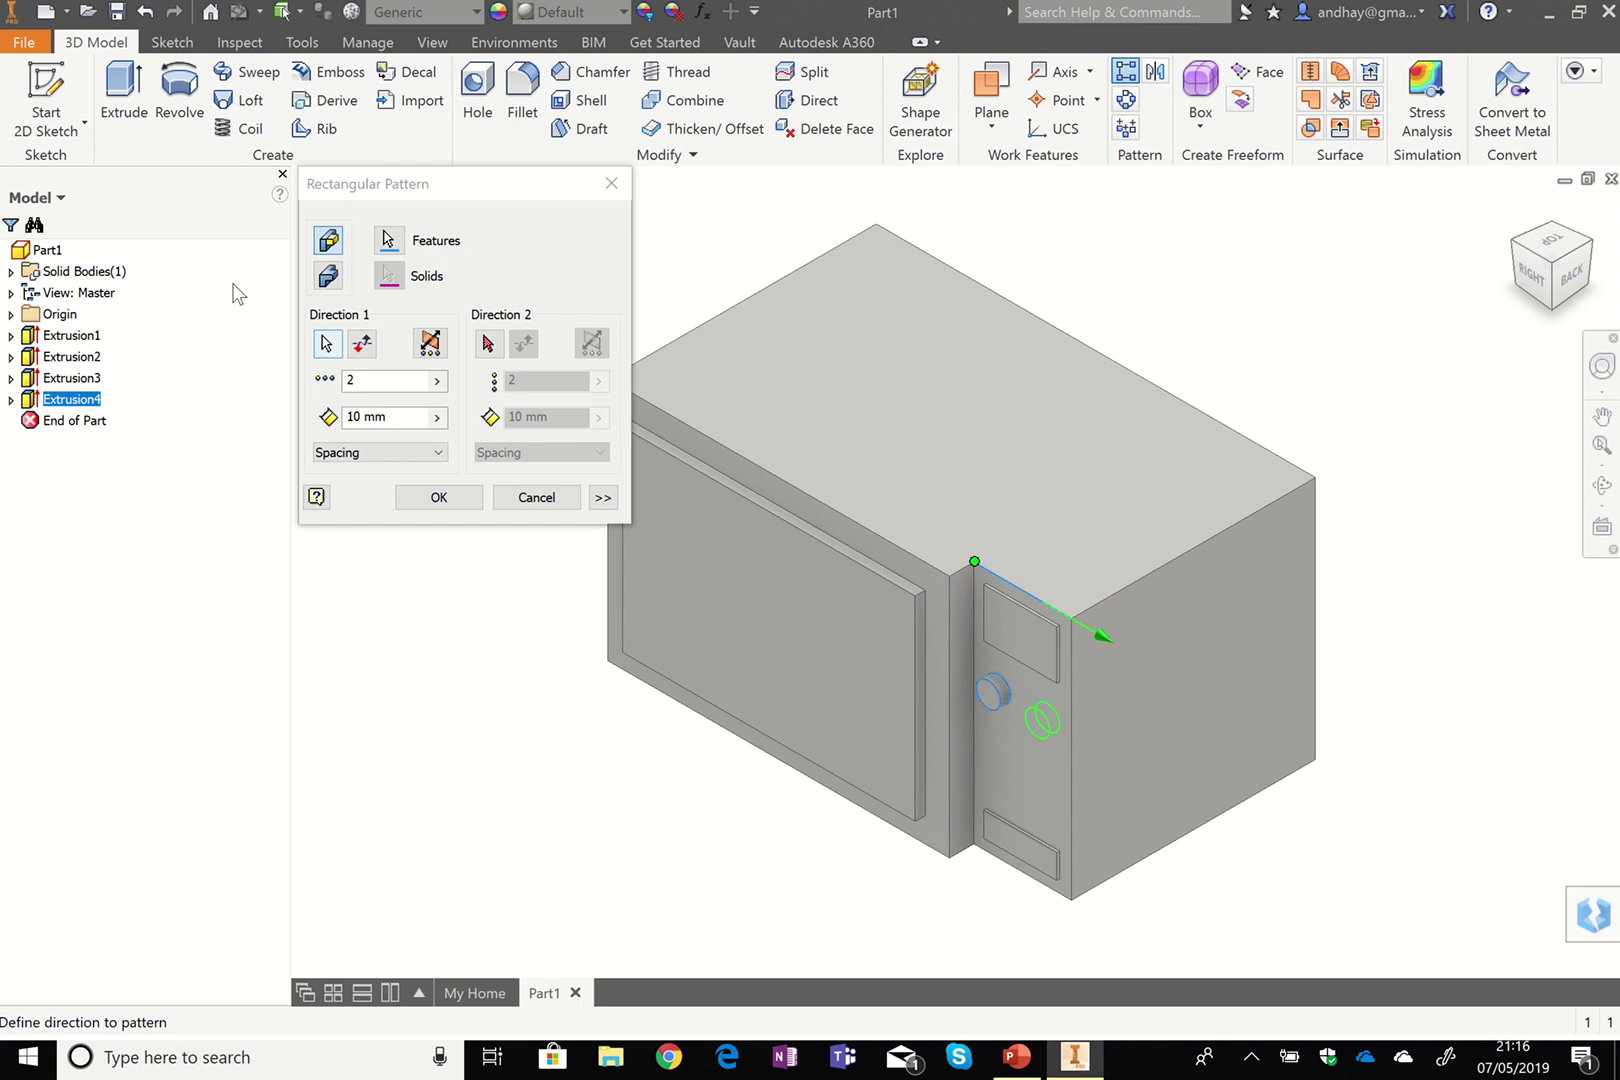
click(489, 344)
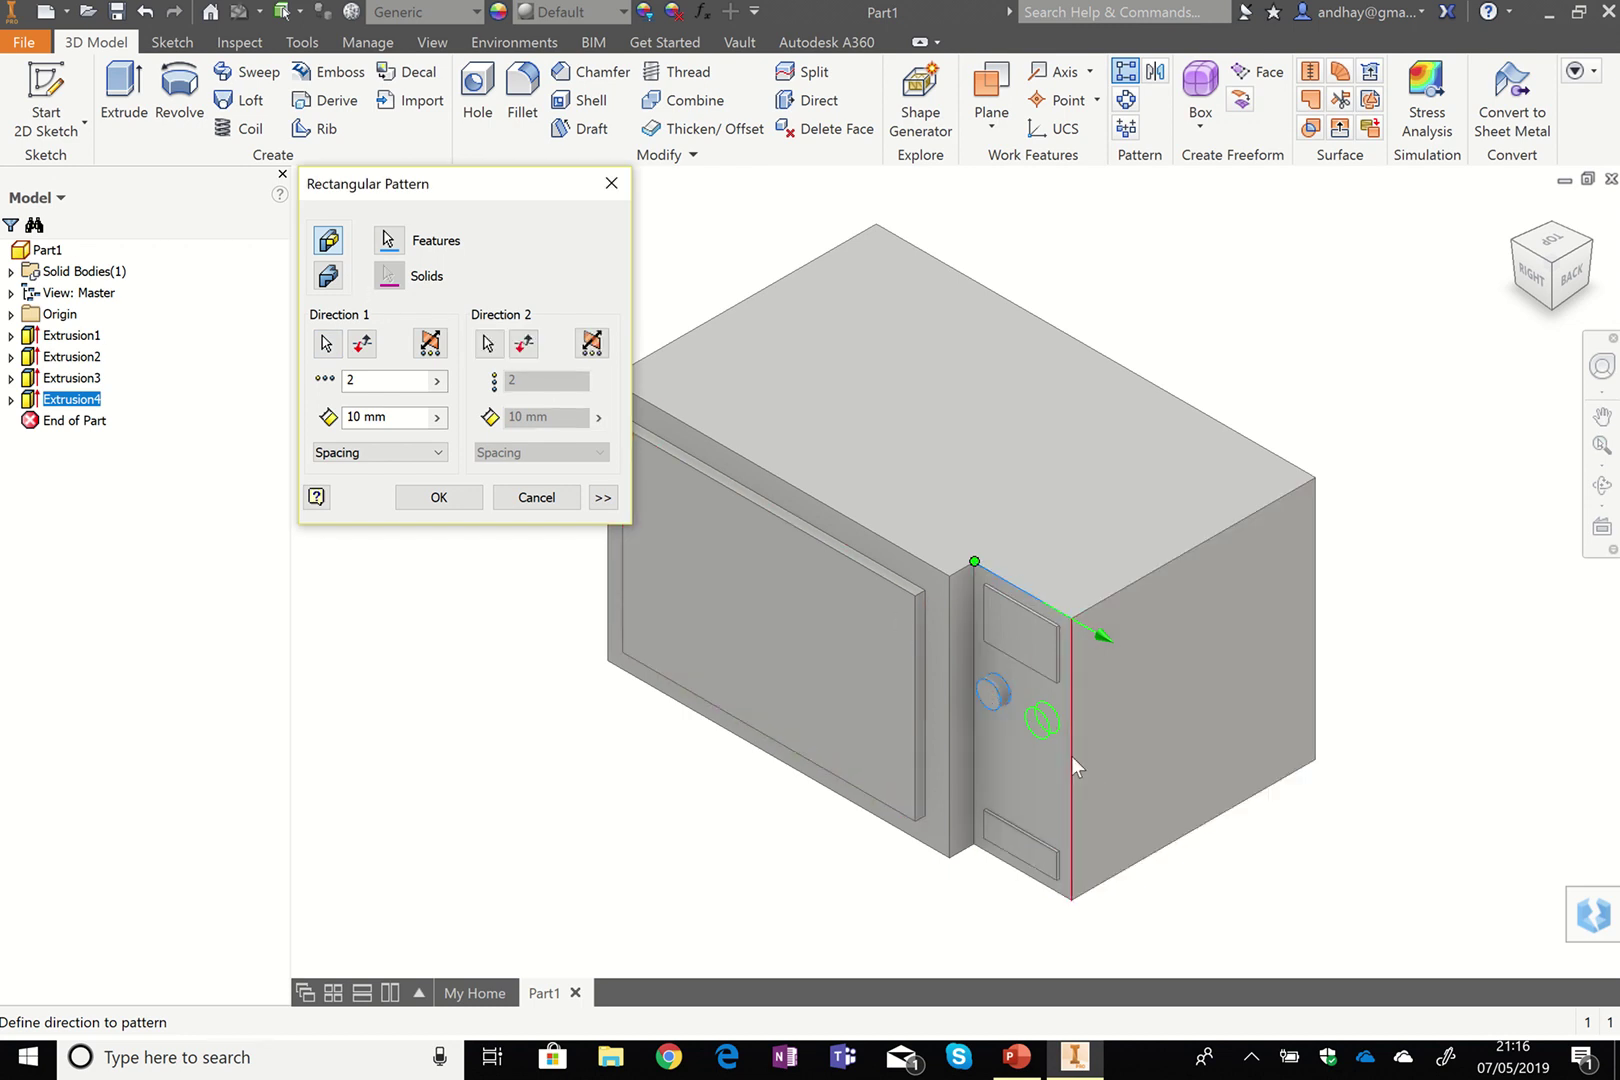
click(1072, 756)
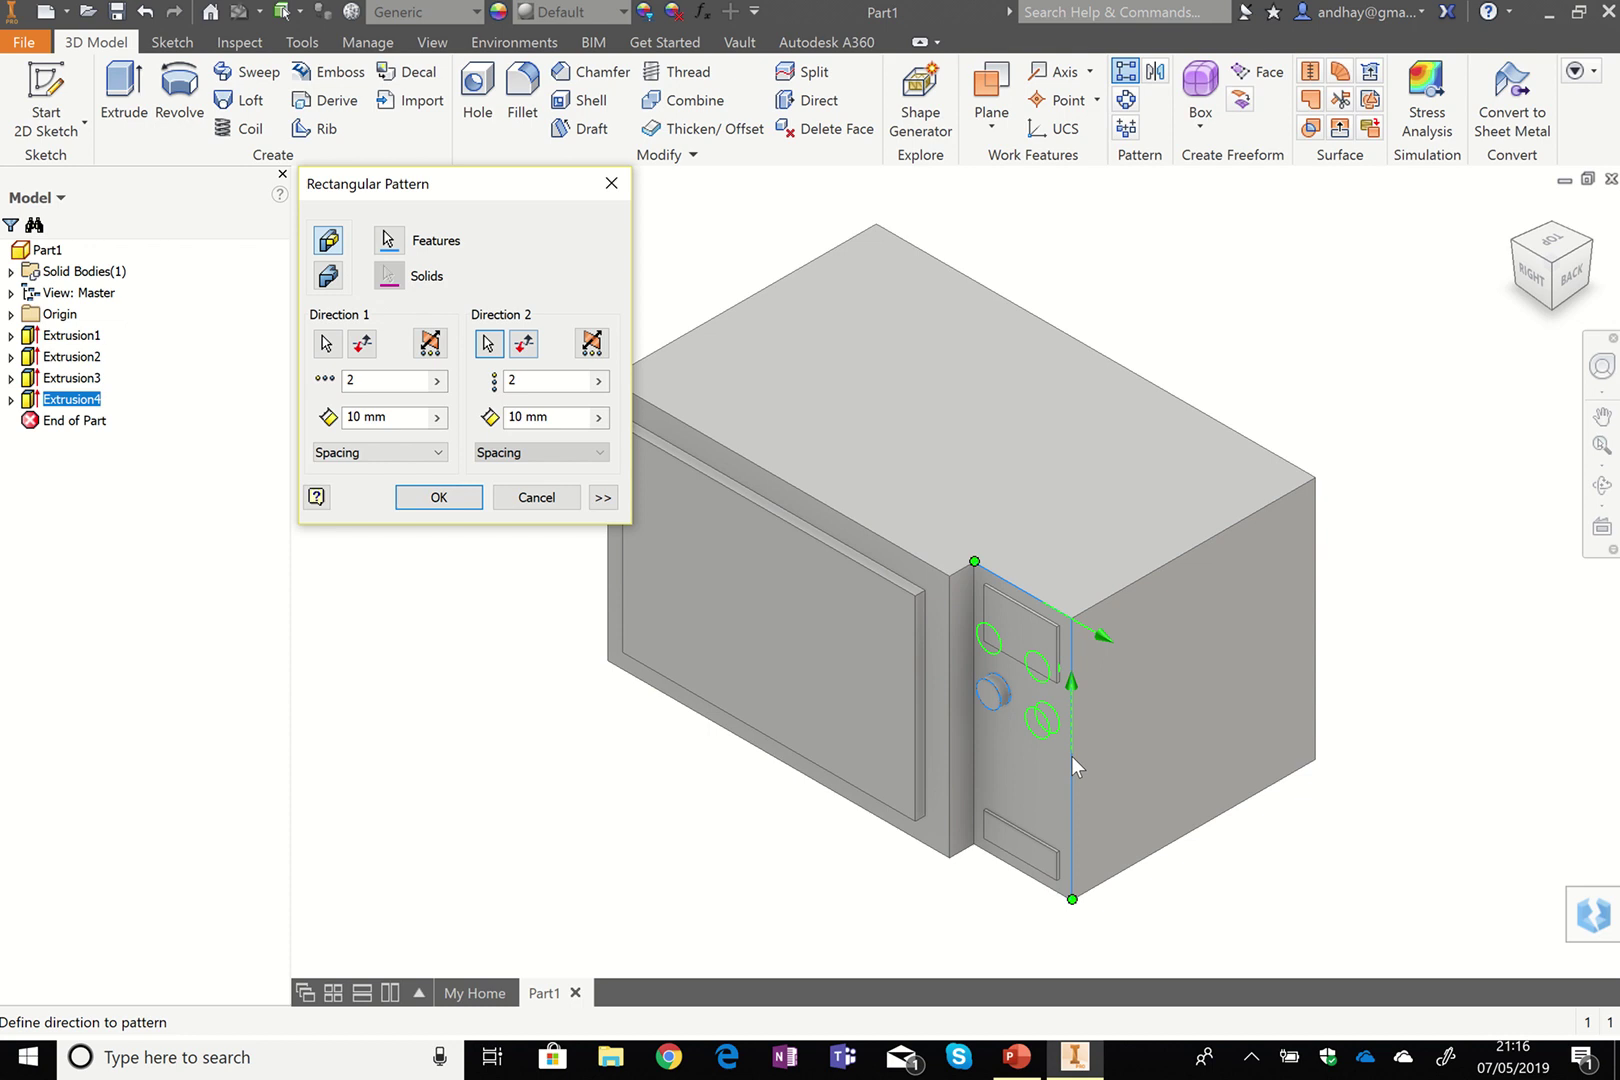
click(533, 348)
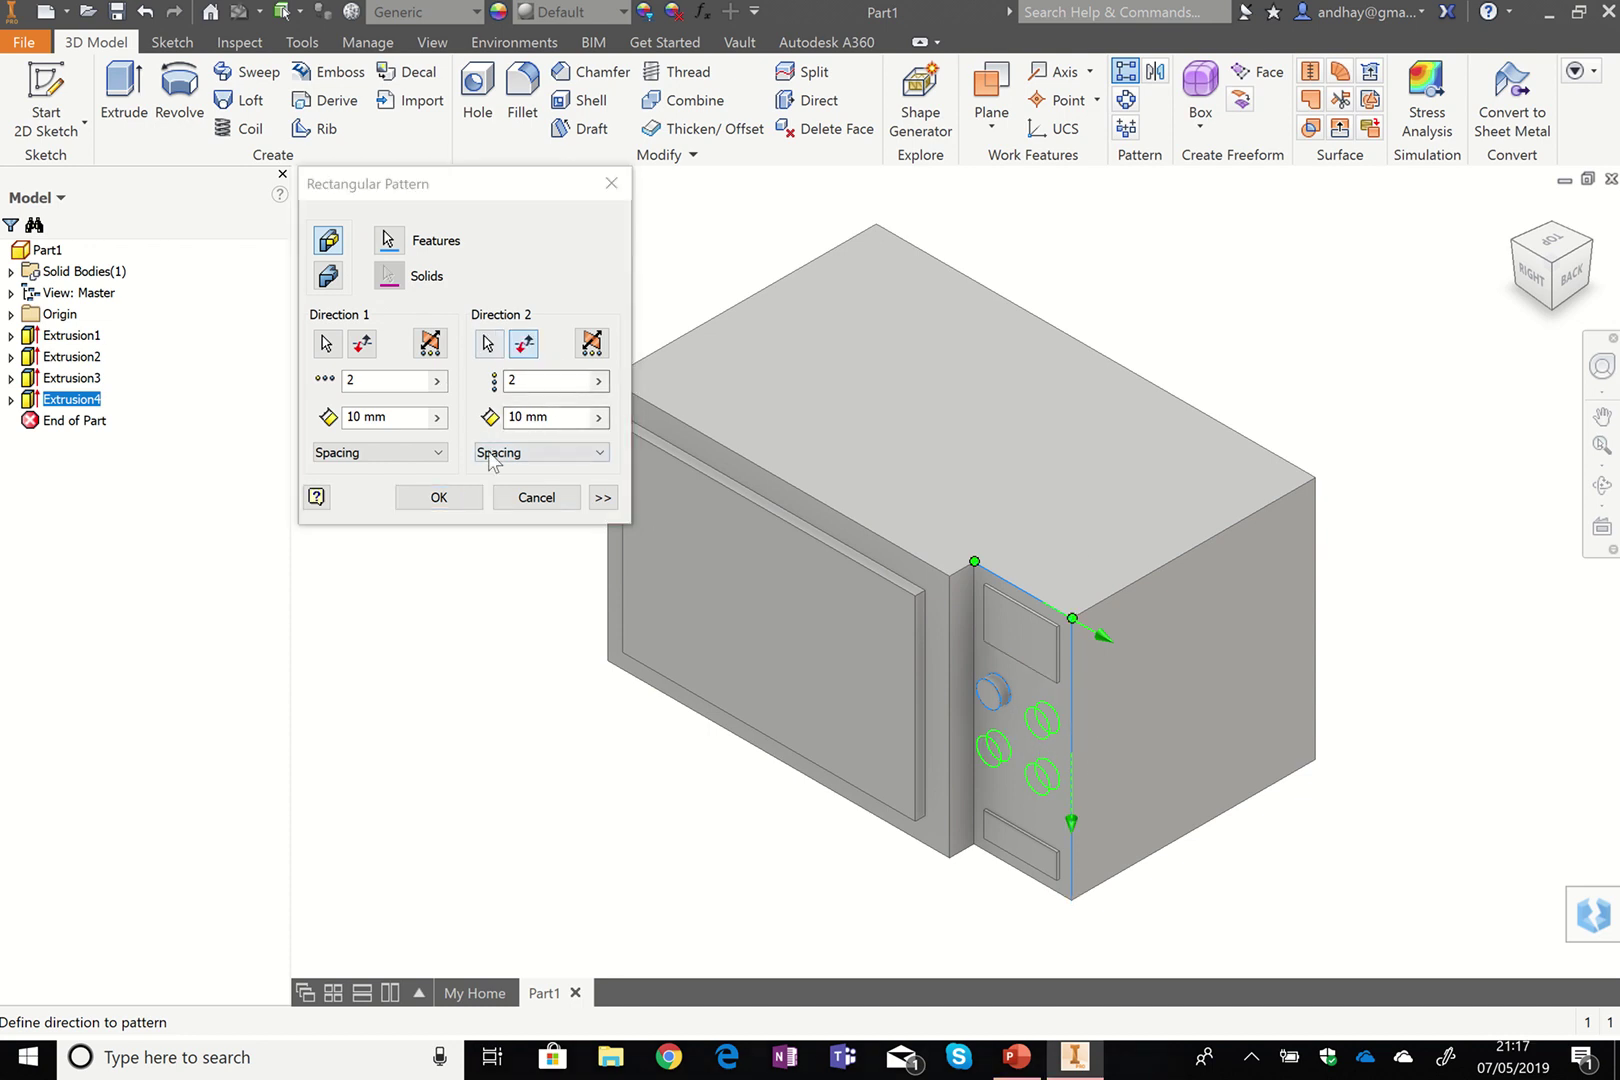
click(455, 494)
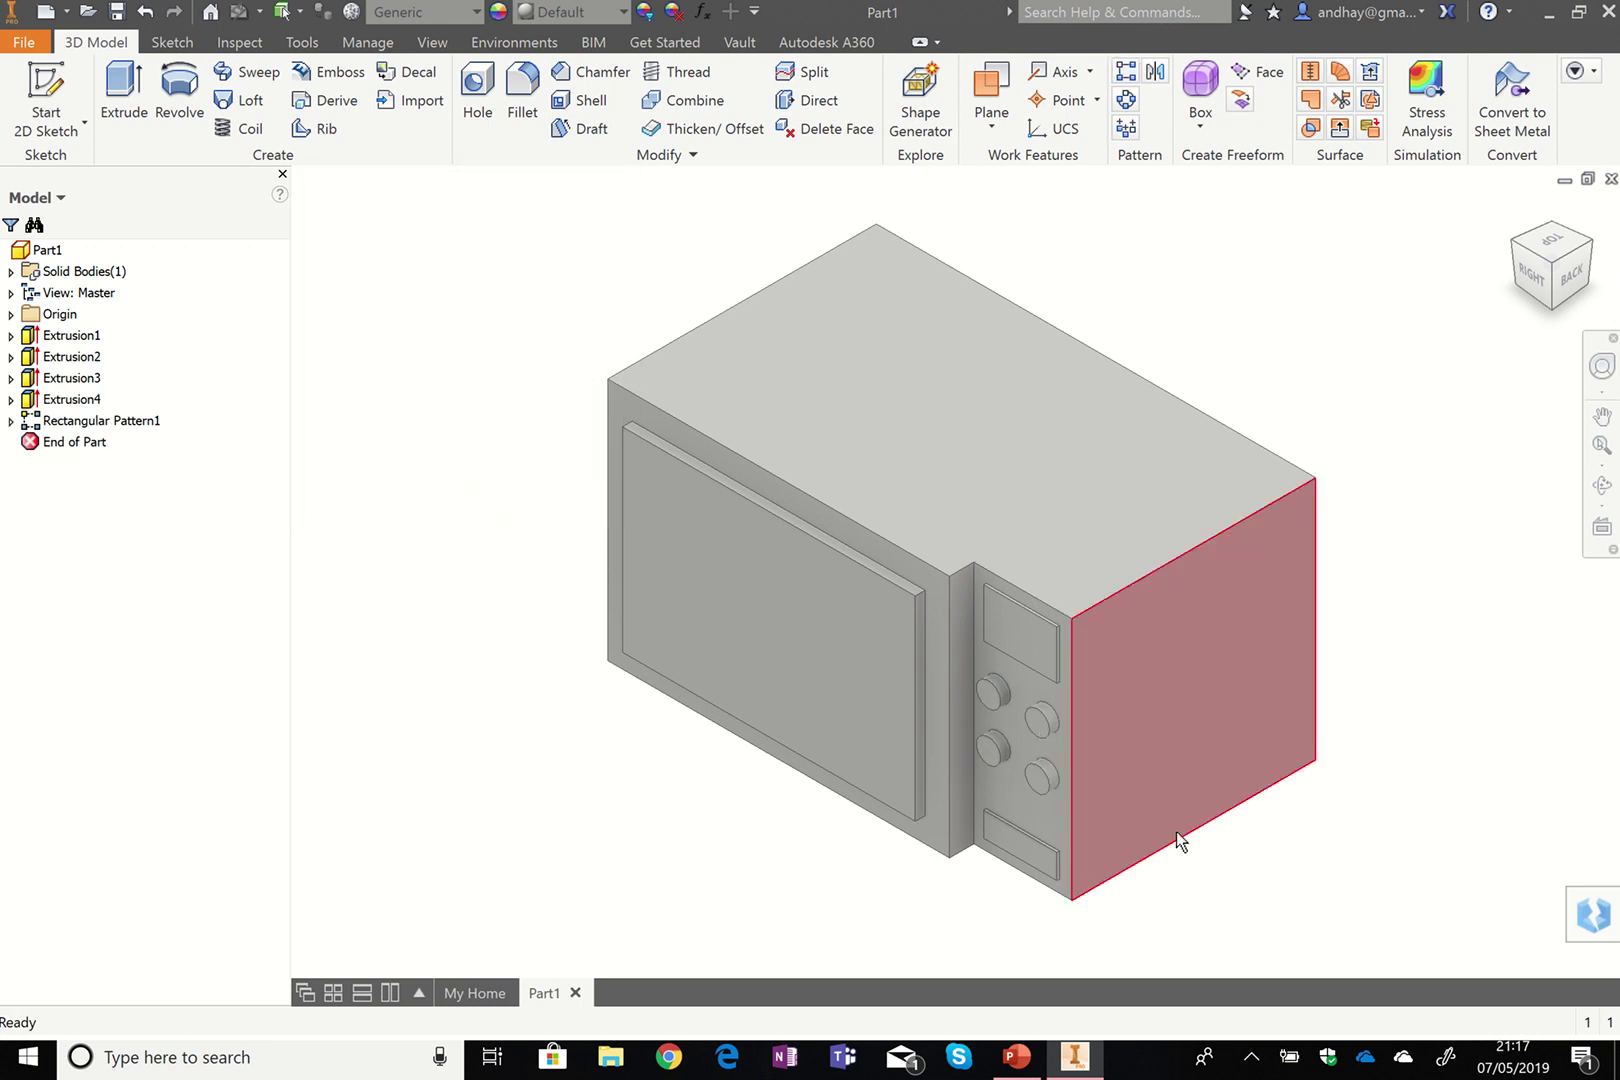
mouse_move(1176, 832)
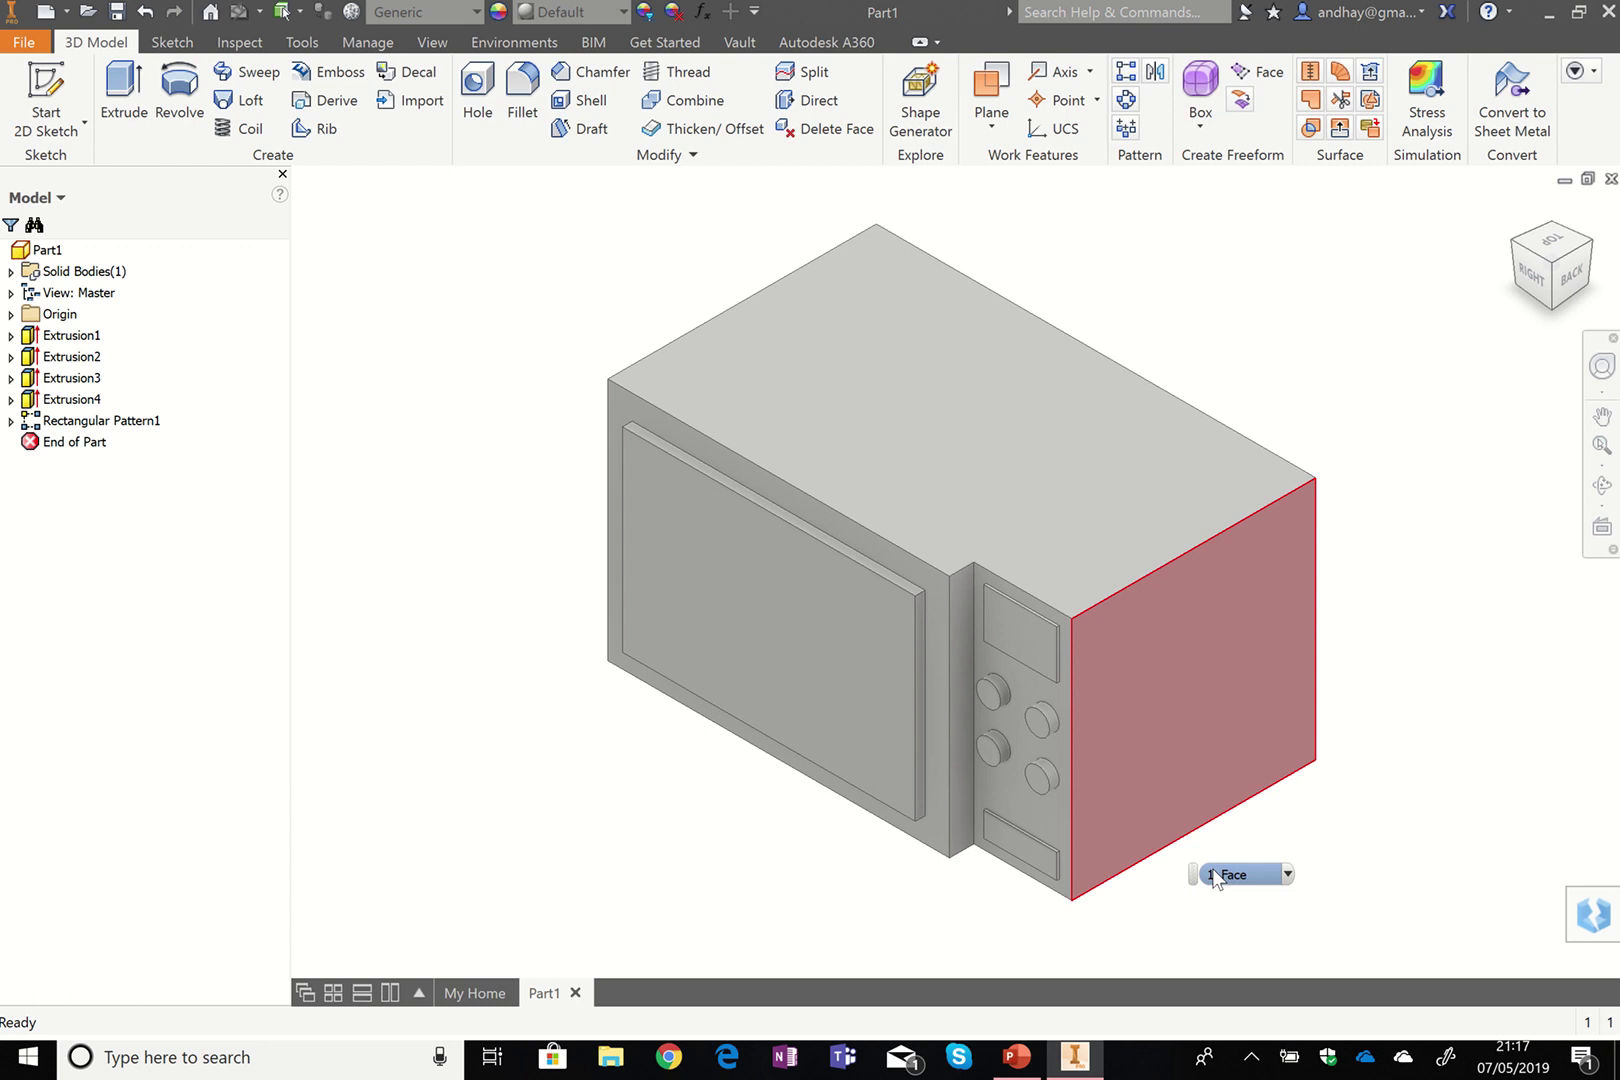
scroll(969, 758, down, 5)
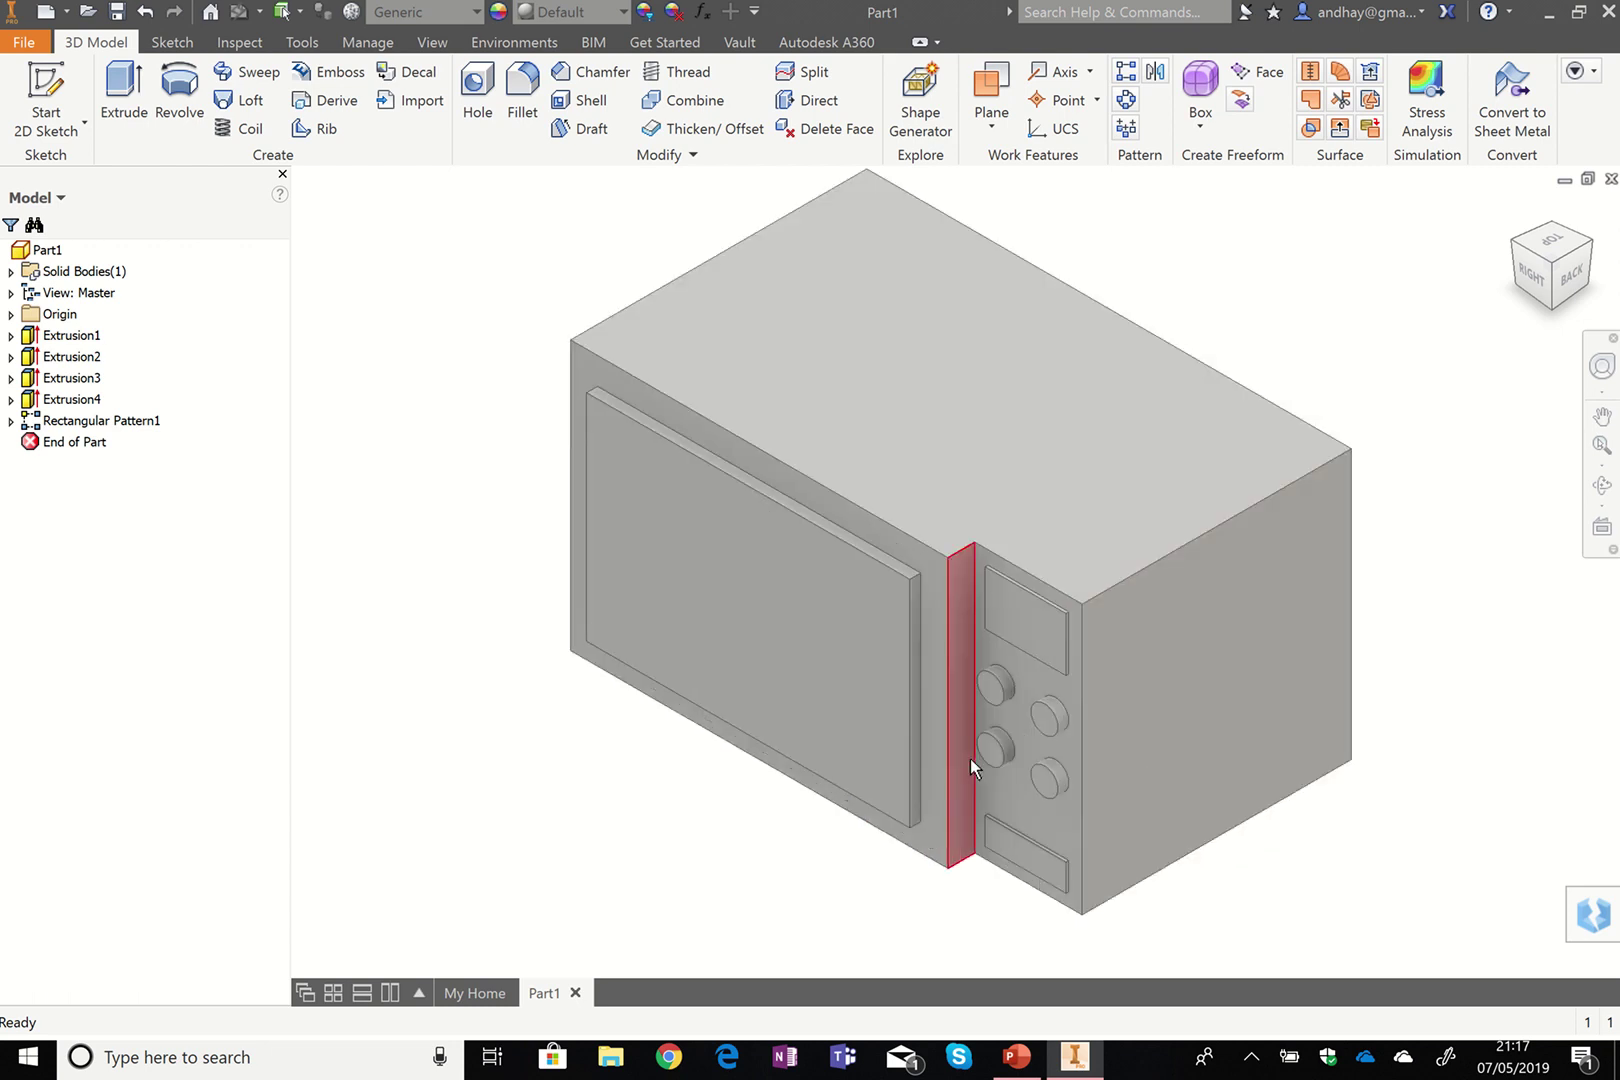
scroll(969, 758, down, 3)
scroll(969, 758, up, 3)
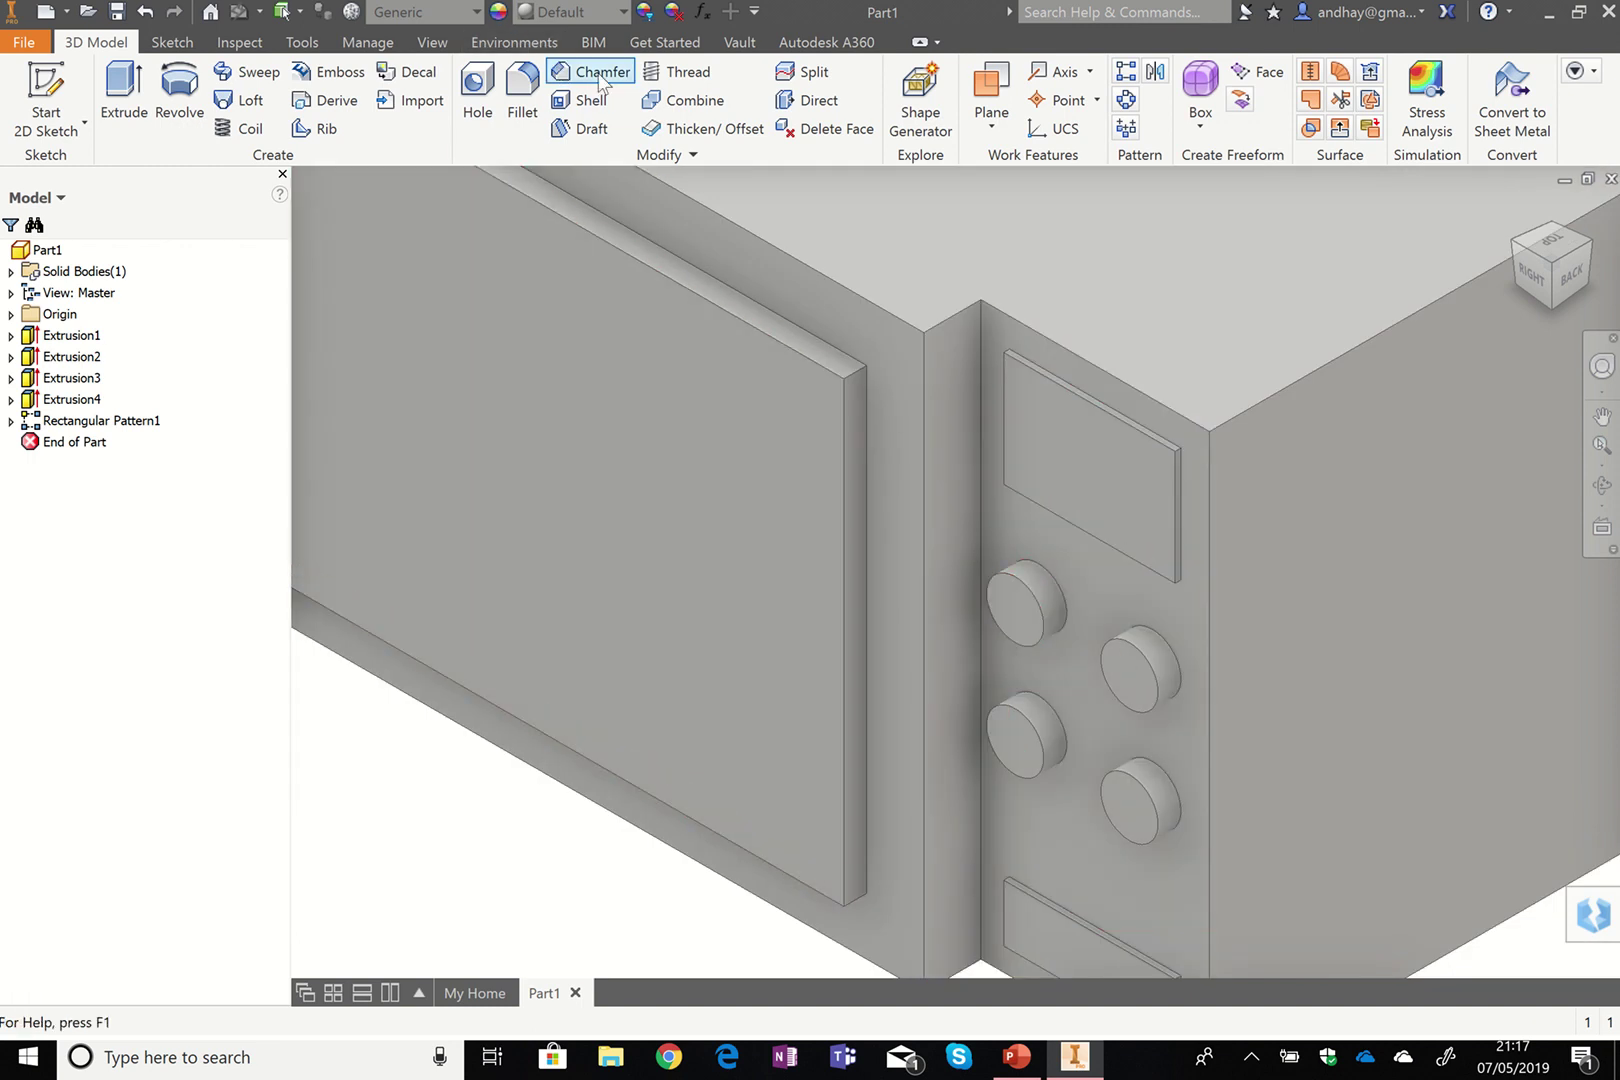
Chamfer the front edges of all four buttons by 0.5.
click(601, 76)
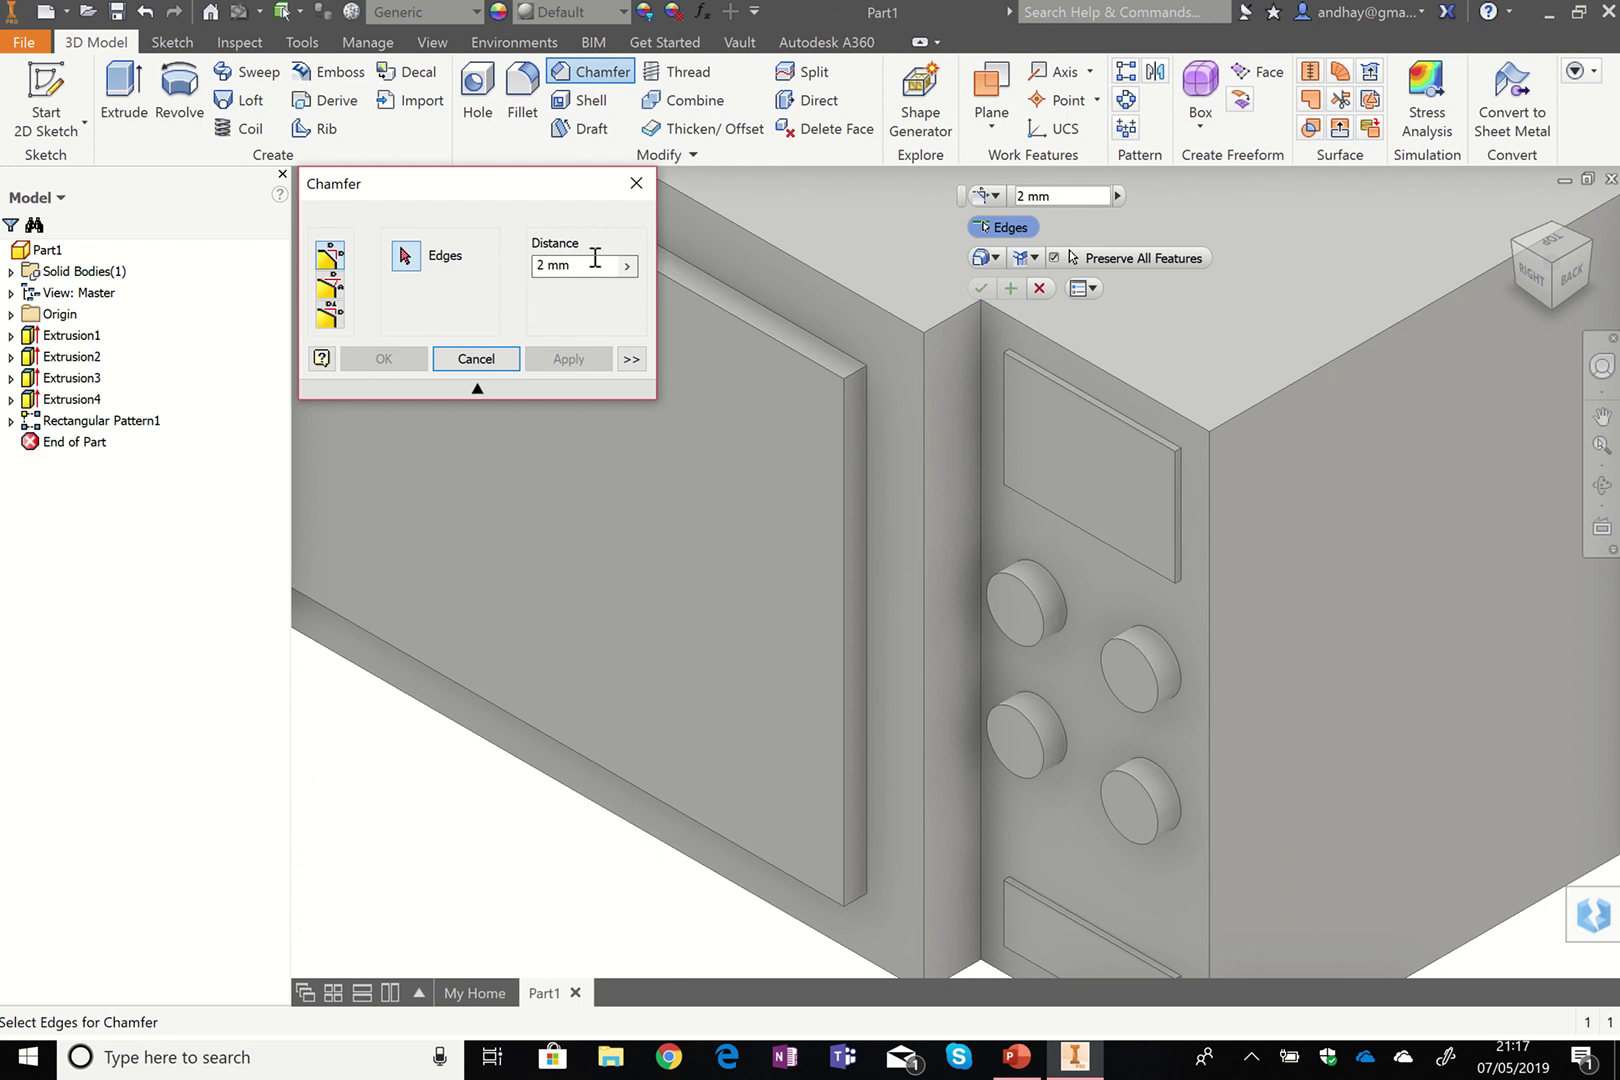
drag(593, 257, 473, 263)
text(0.5)
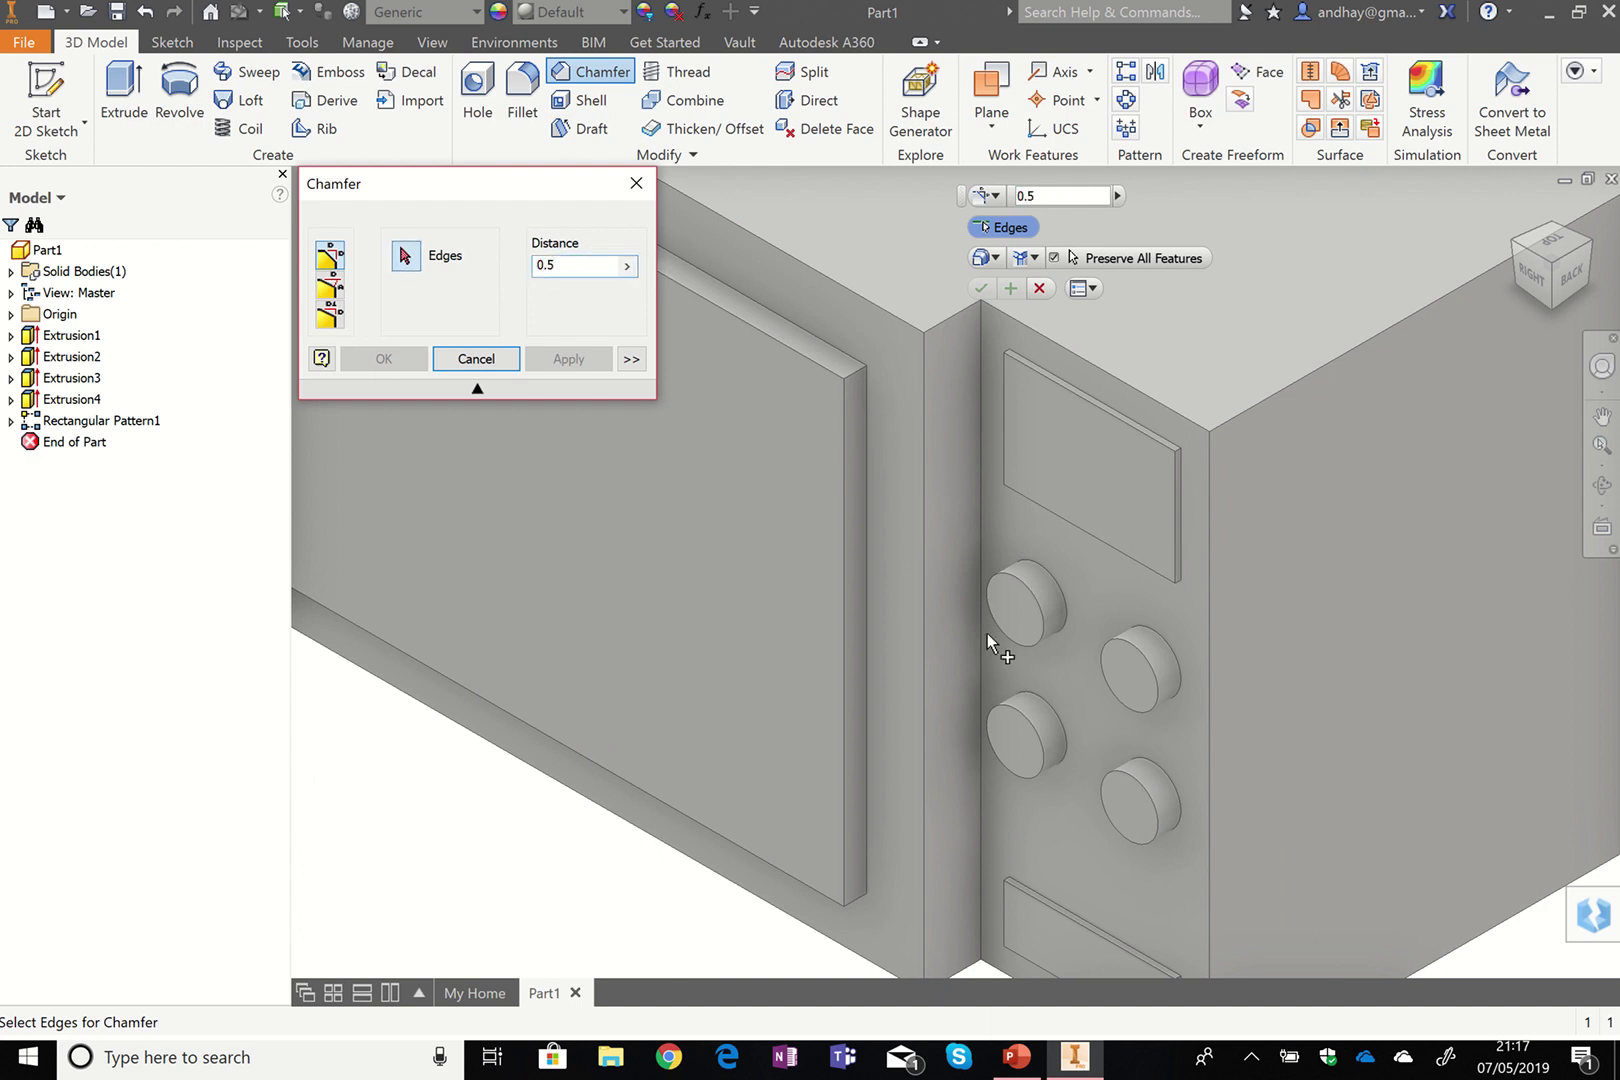
click(1036, 604)
click(1036, 604)
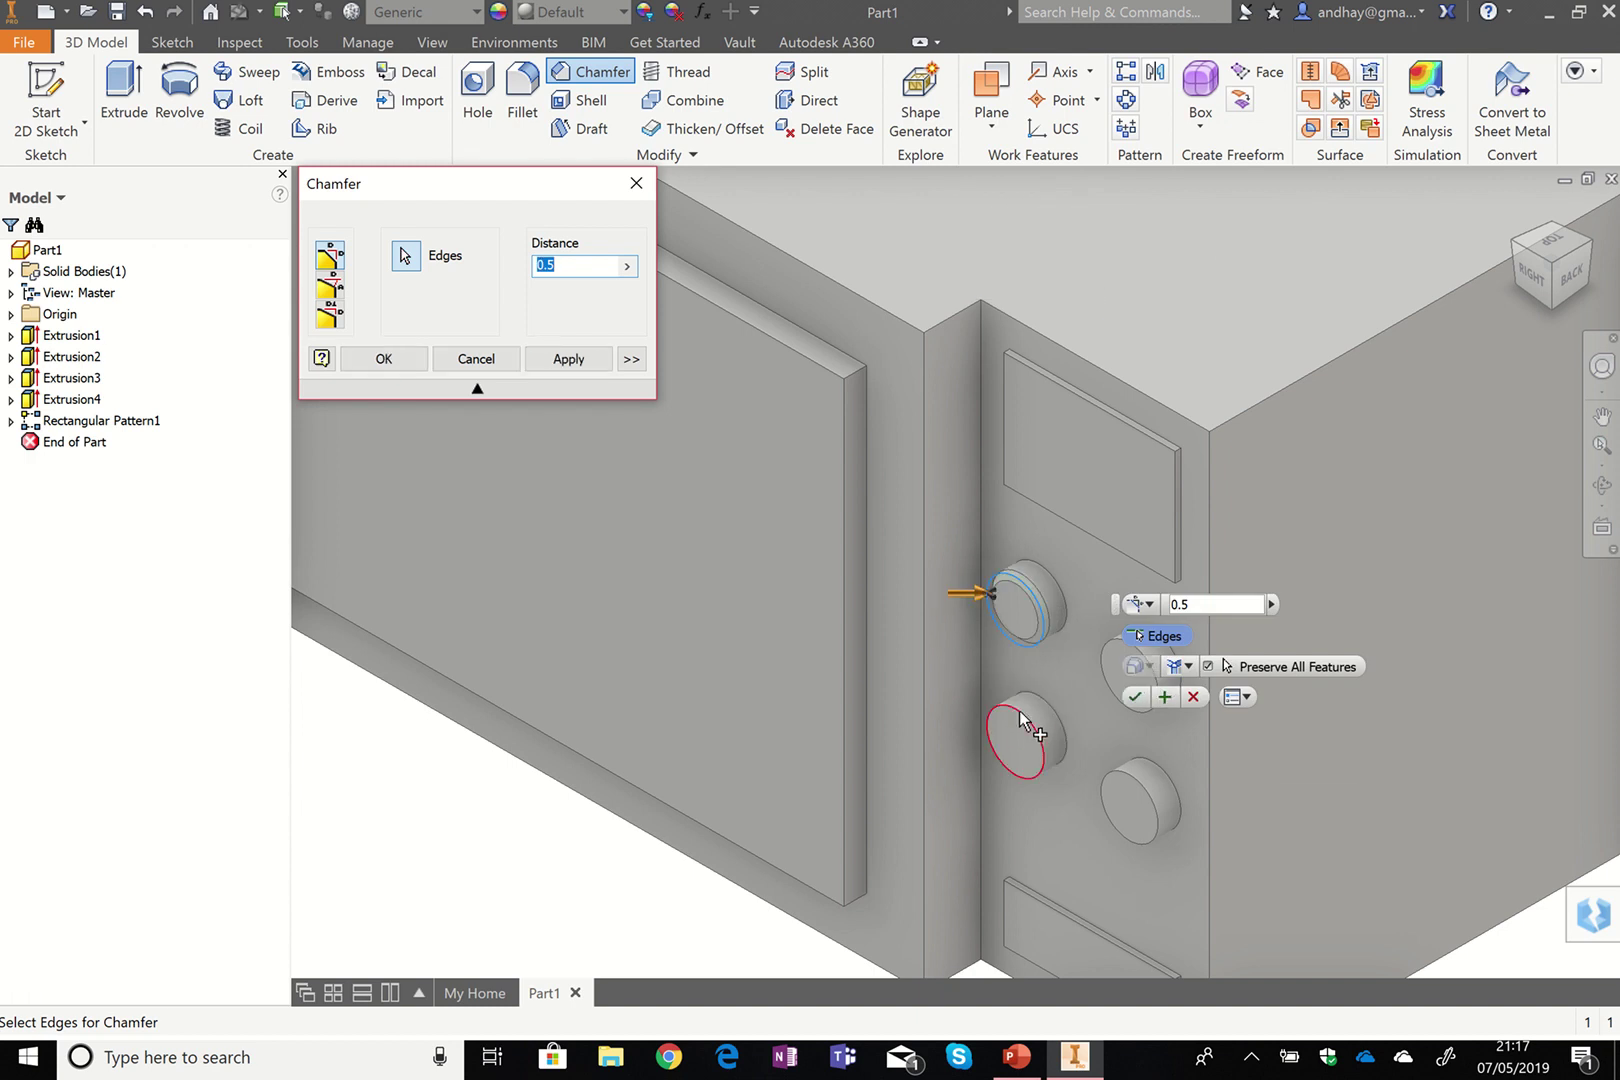
click(1035, 770)
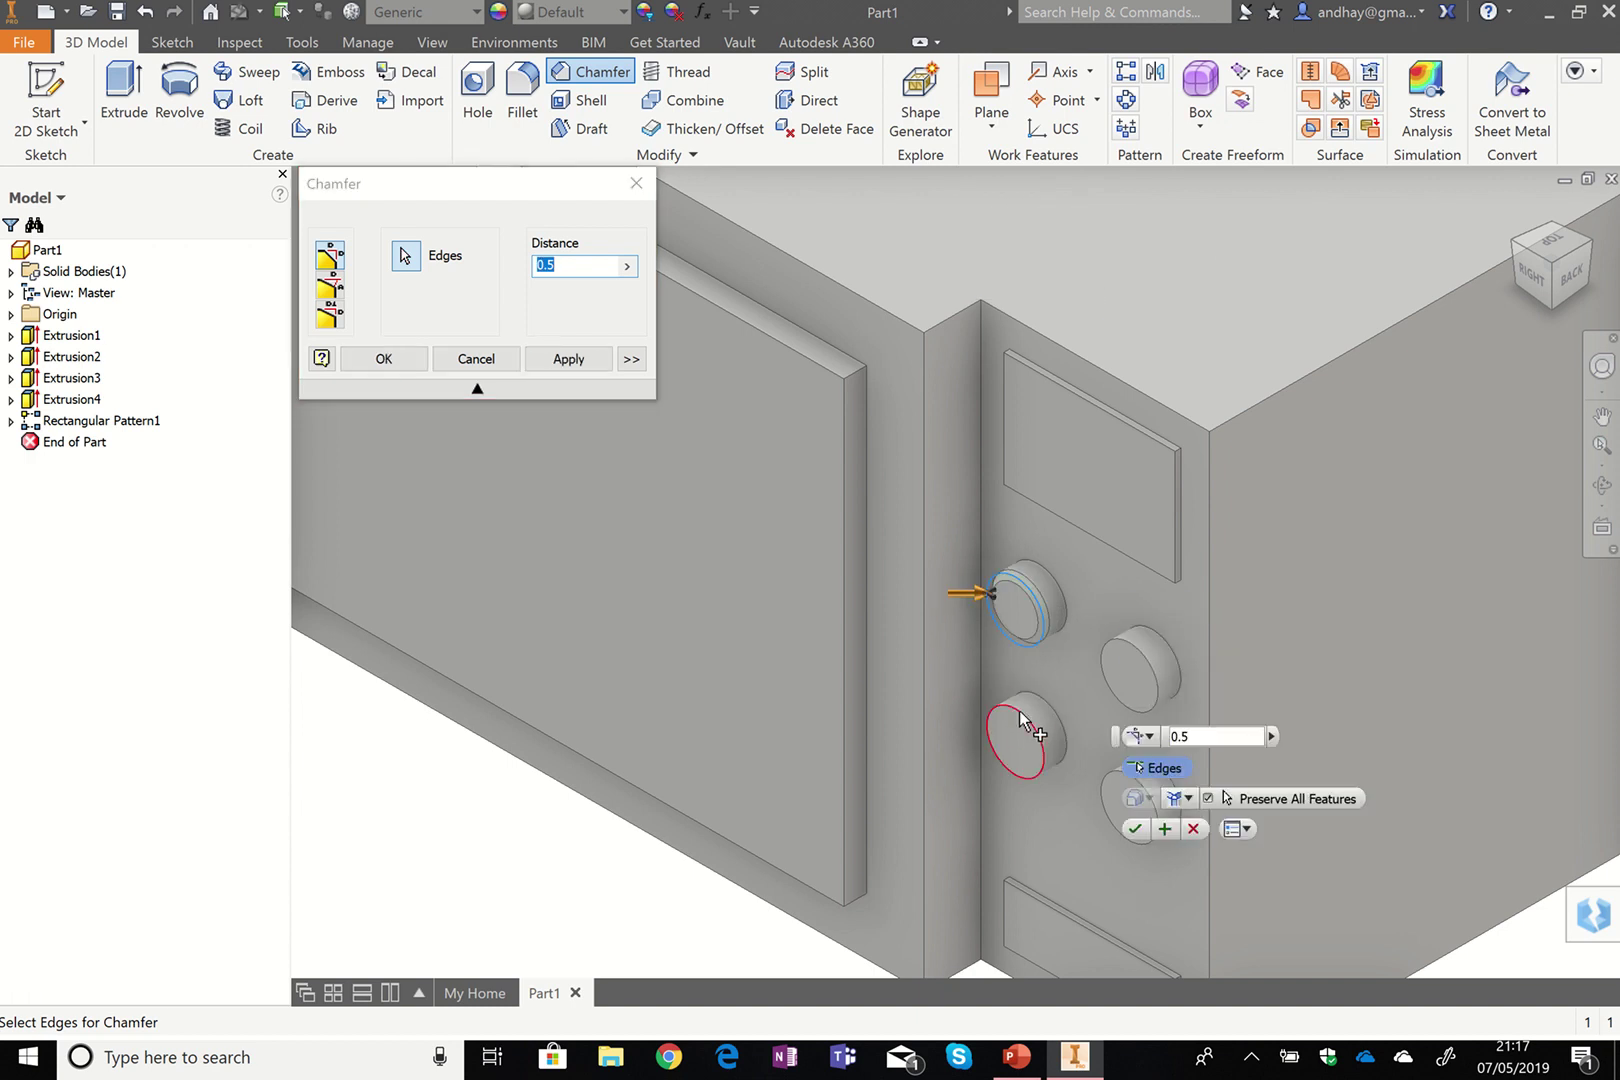
click(1106, 800)
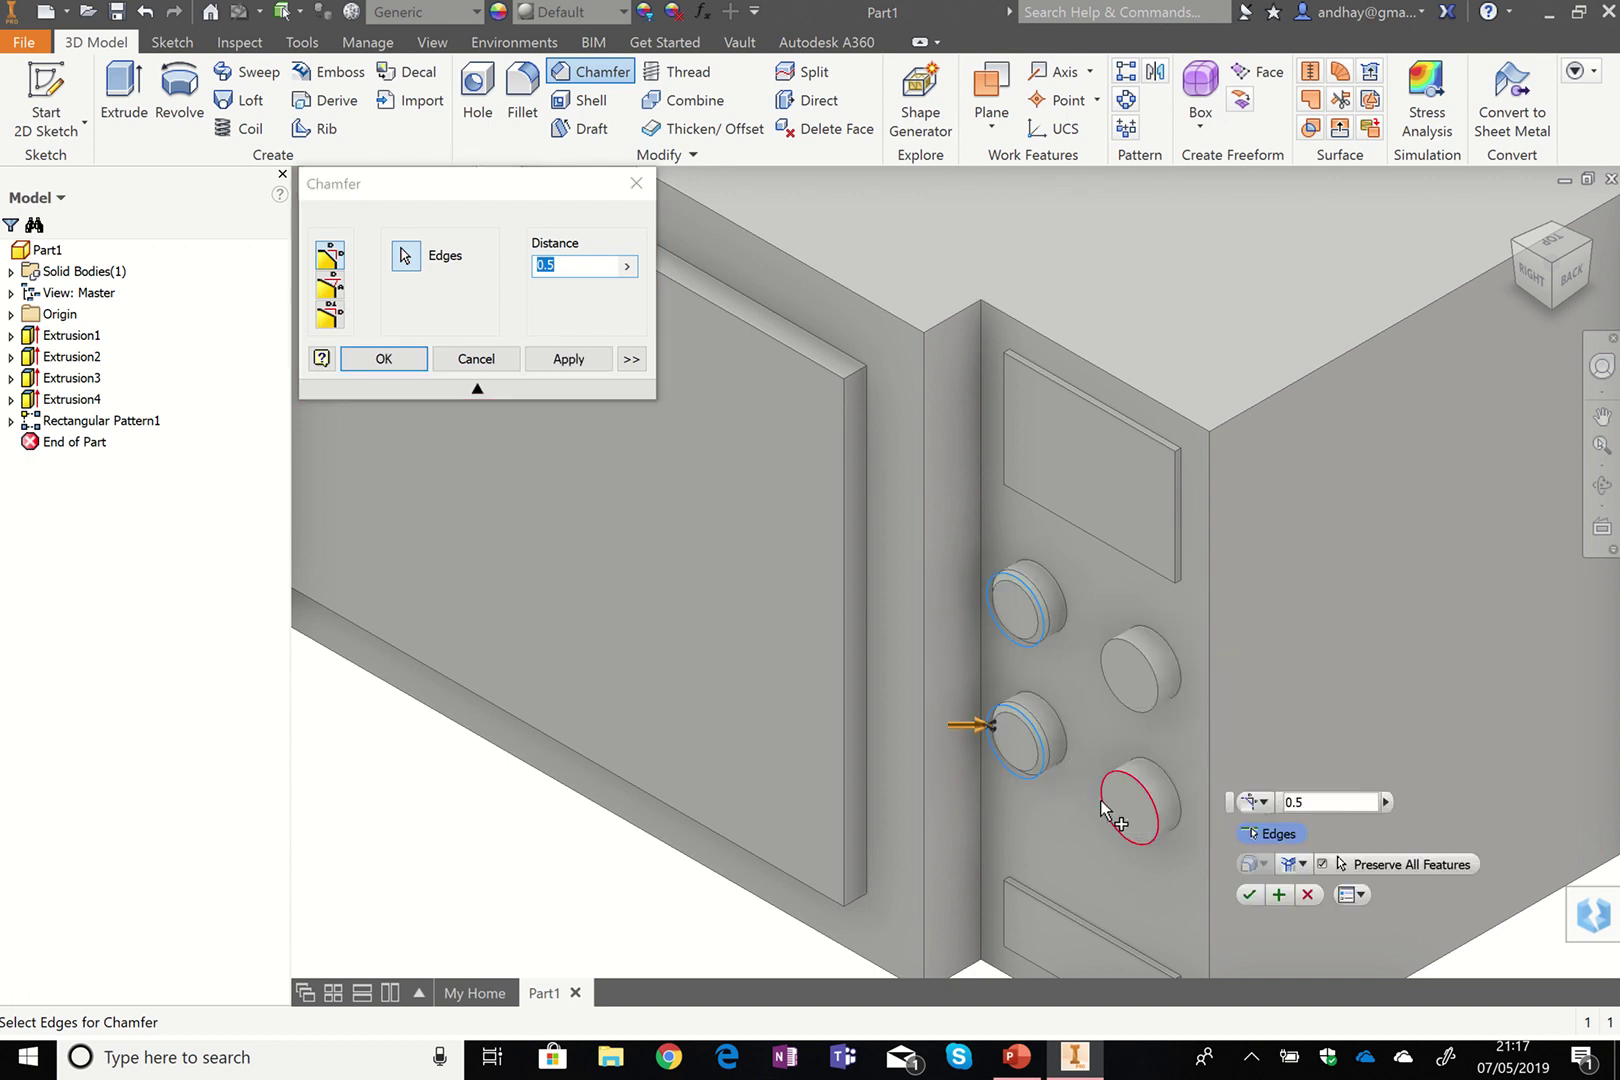
click(1158, 670)
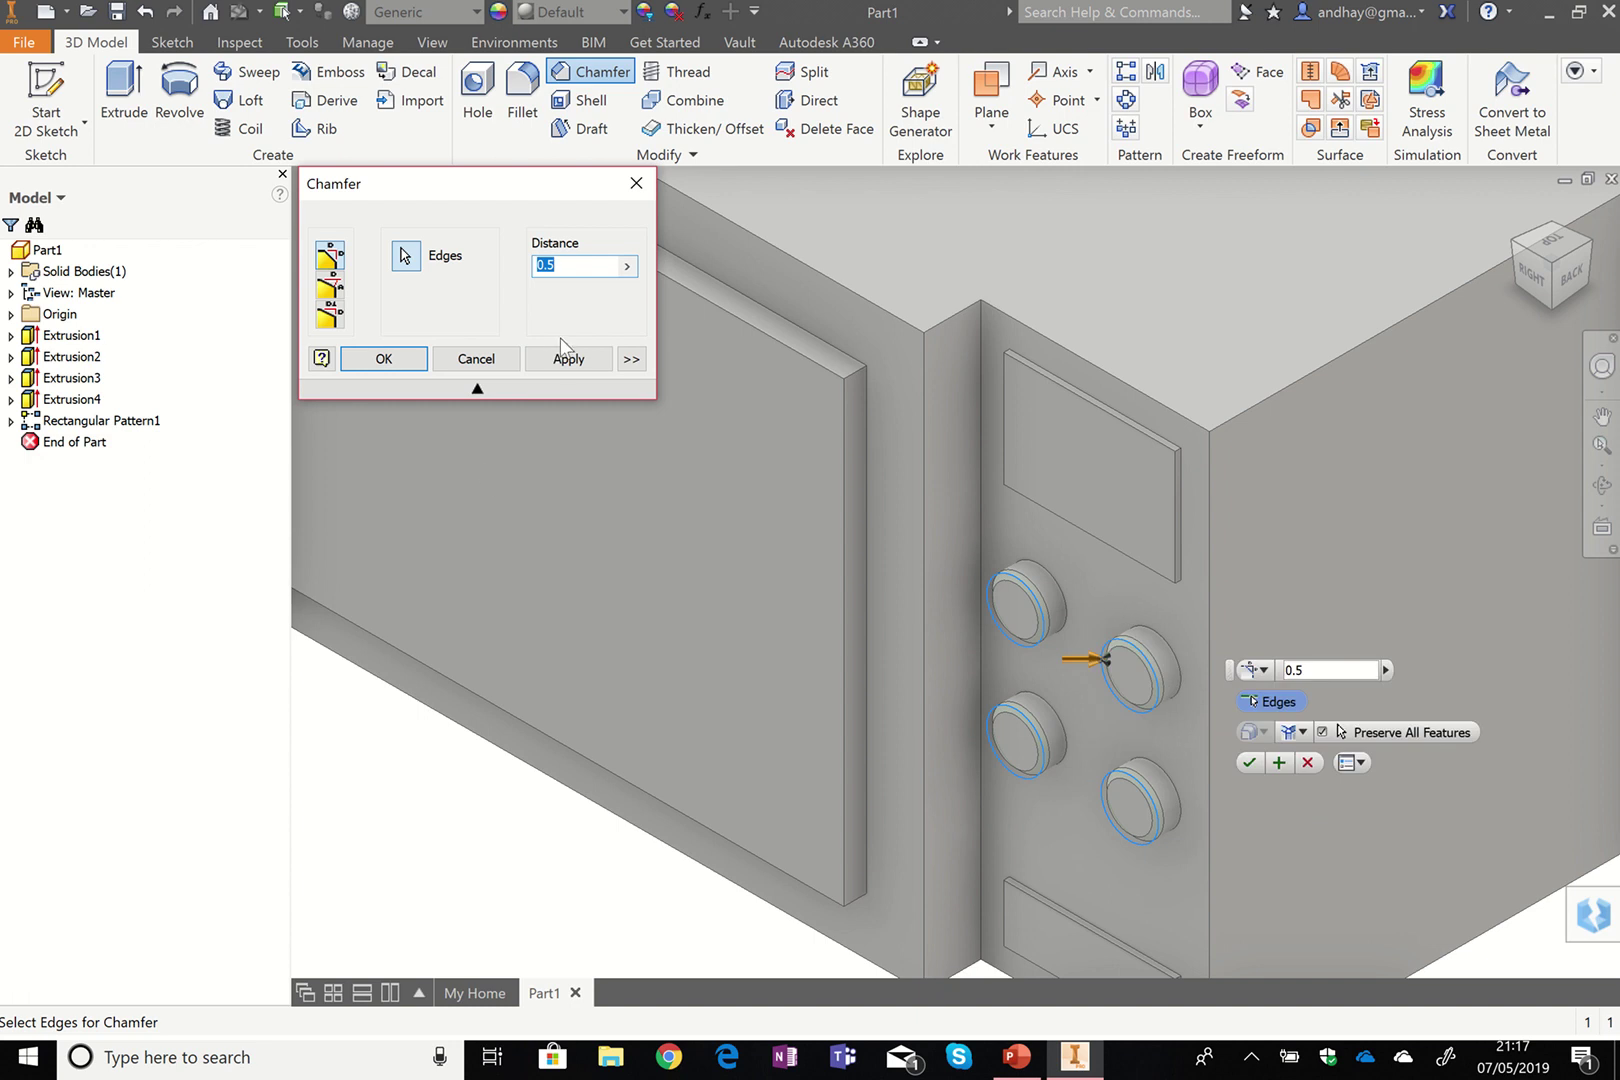
click(566, 360)
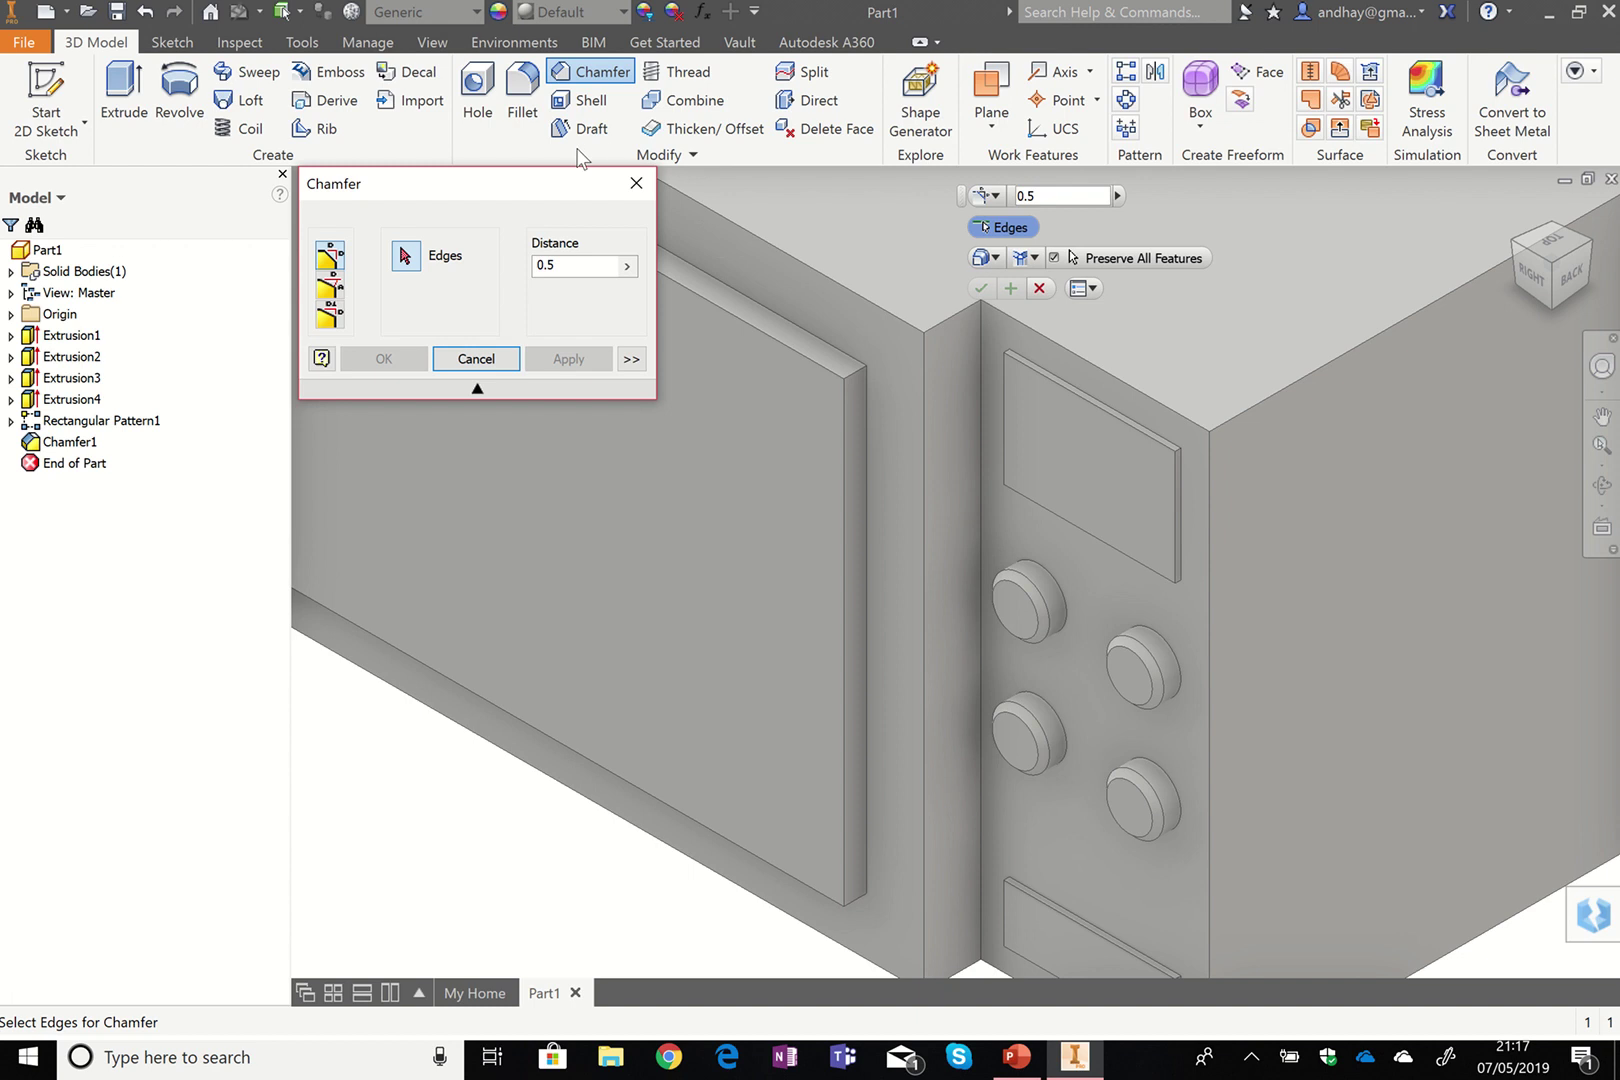
click(636, 184)
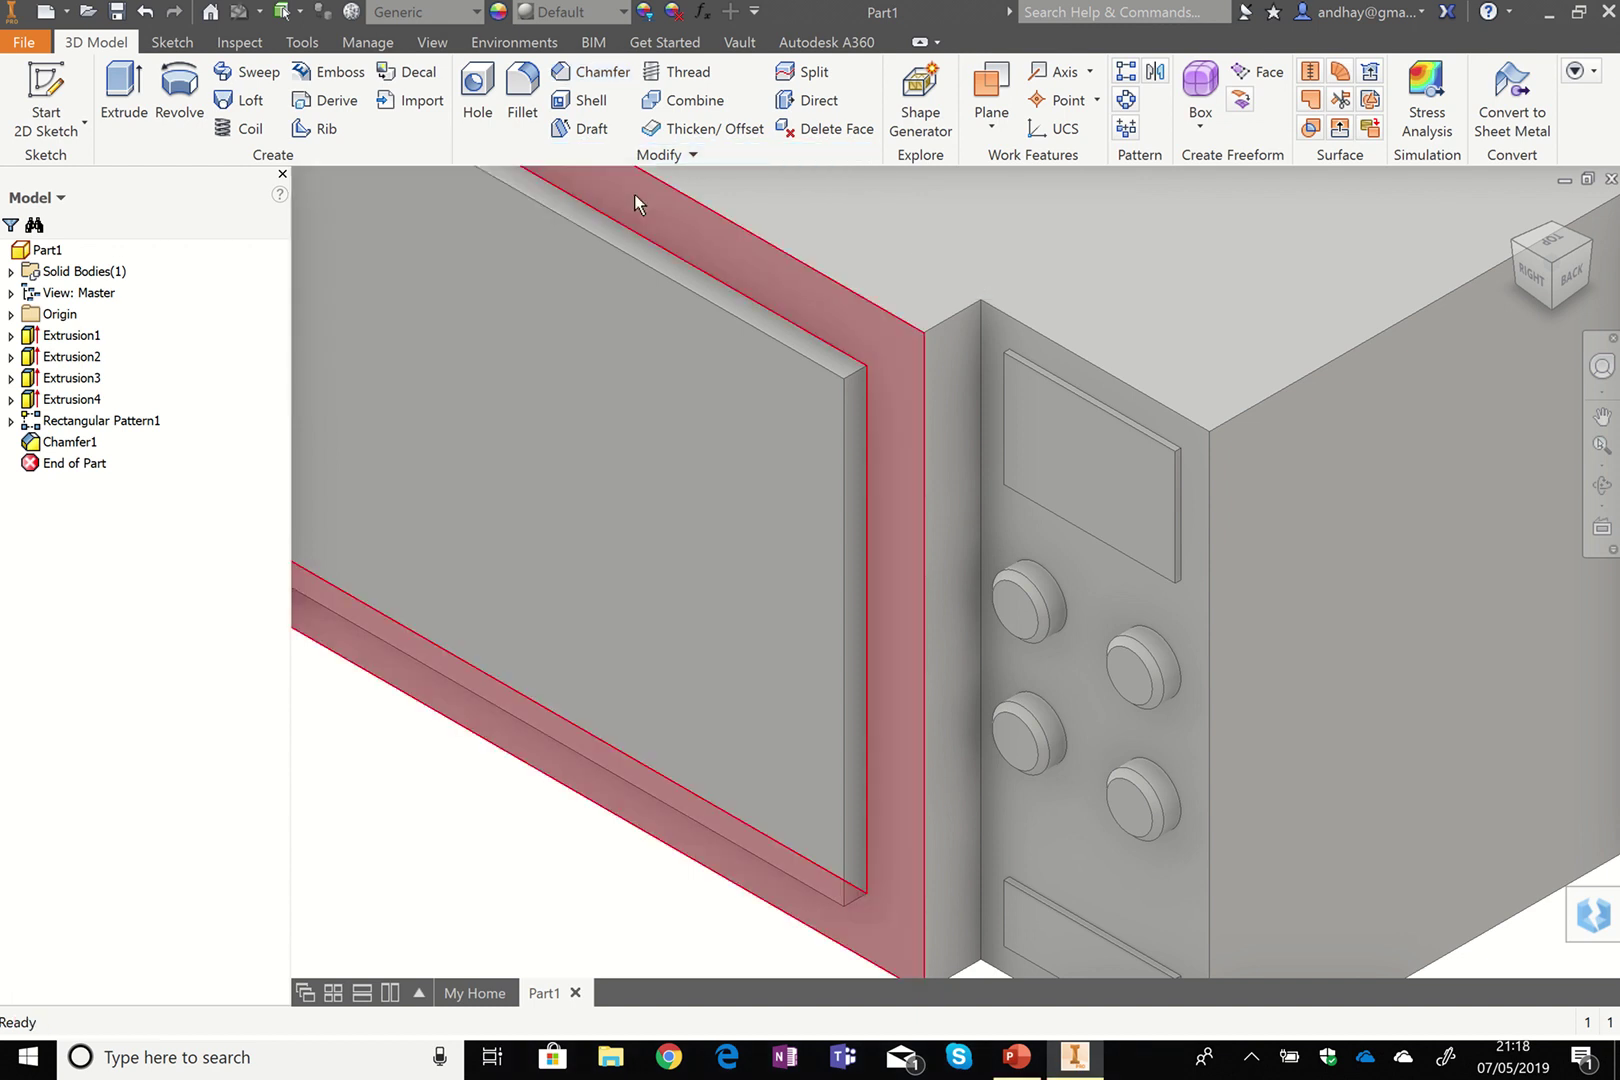
Set the door's large front face appearance to Black through its face Properties.
mouse_move(672, 240)
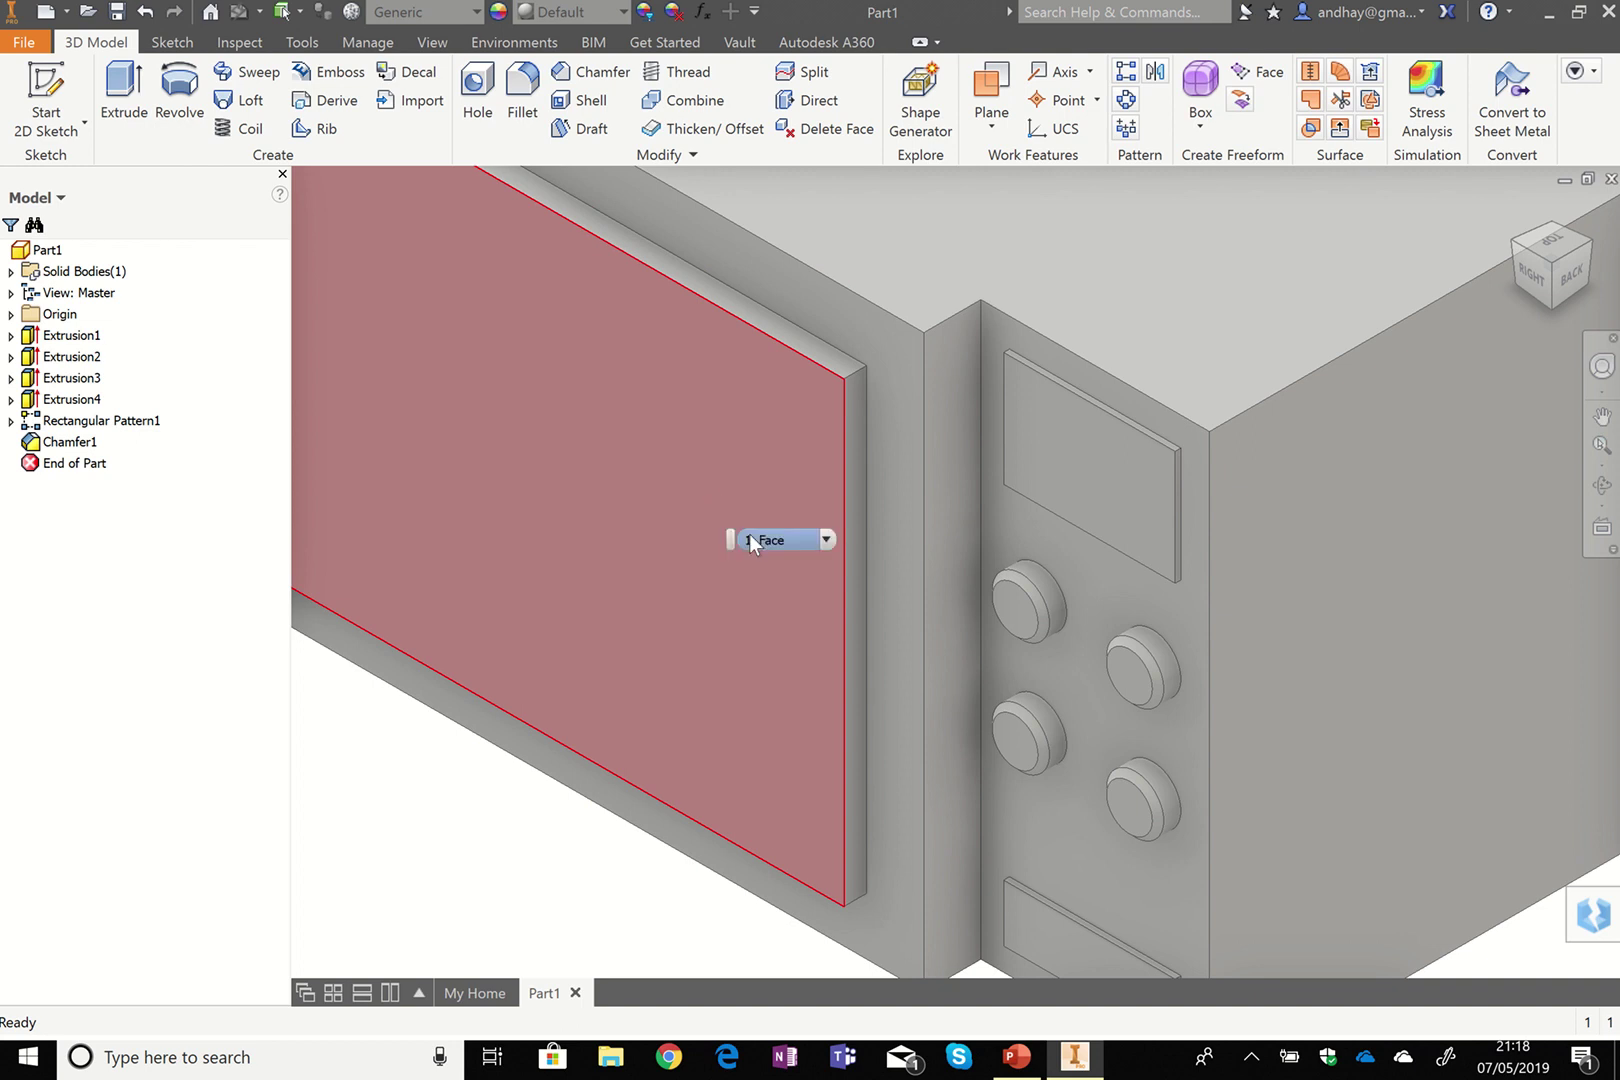
right_click(543, 486)
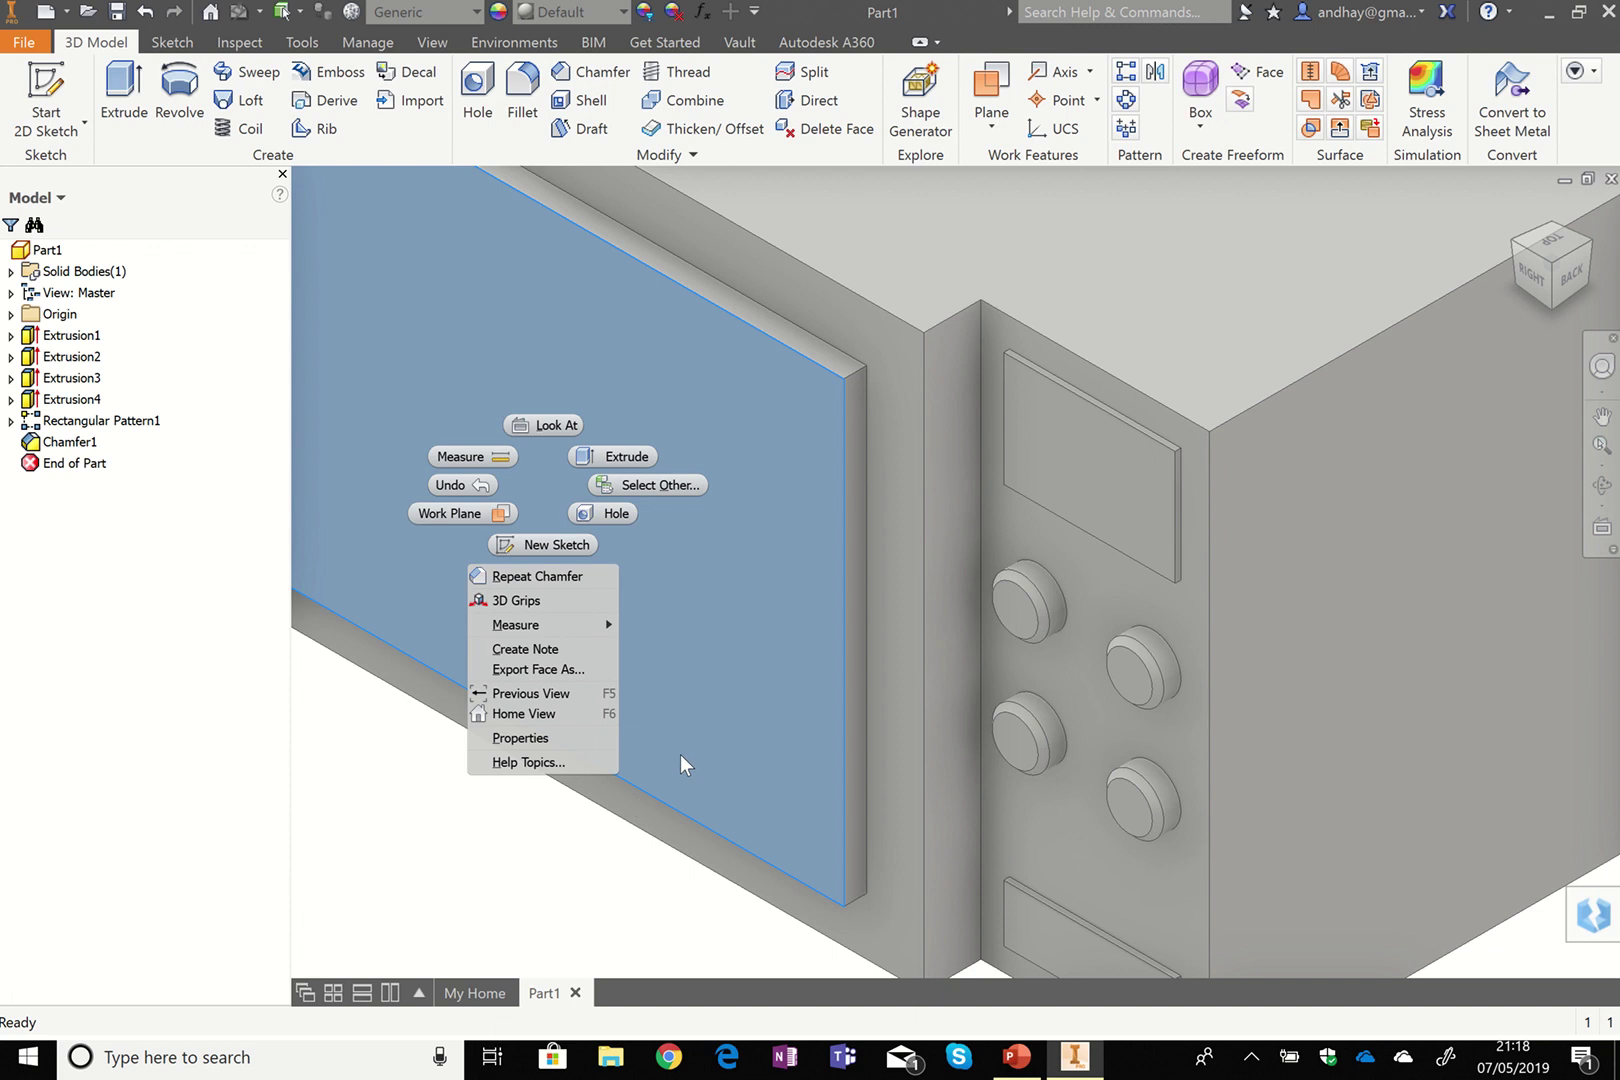
click(520, 738)
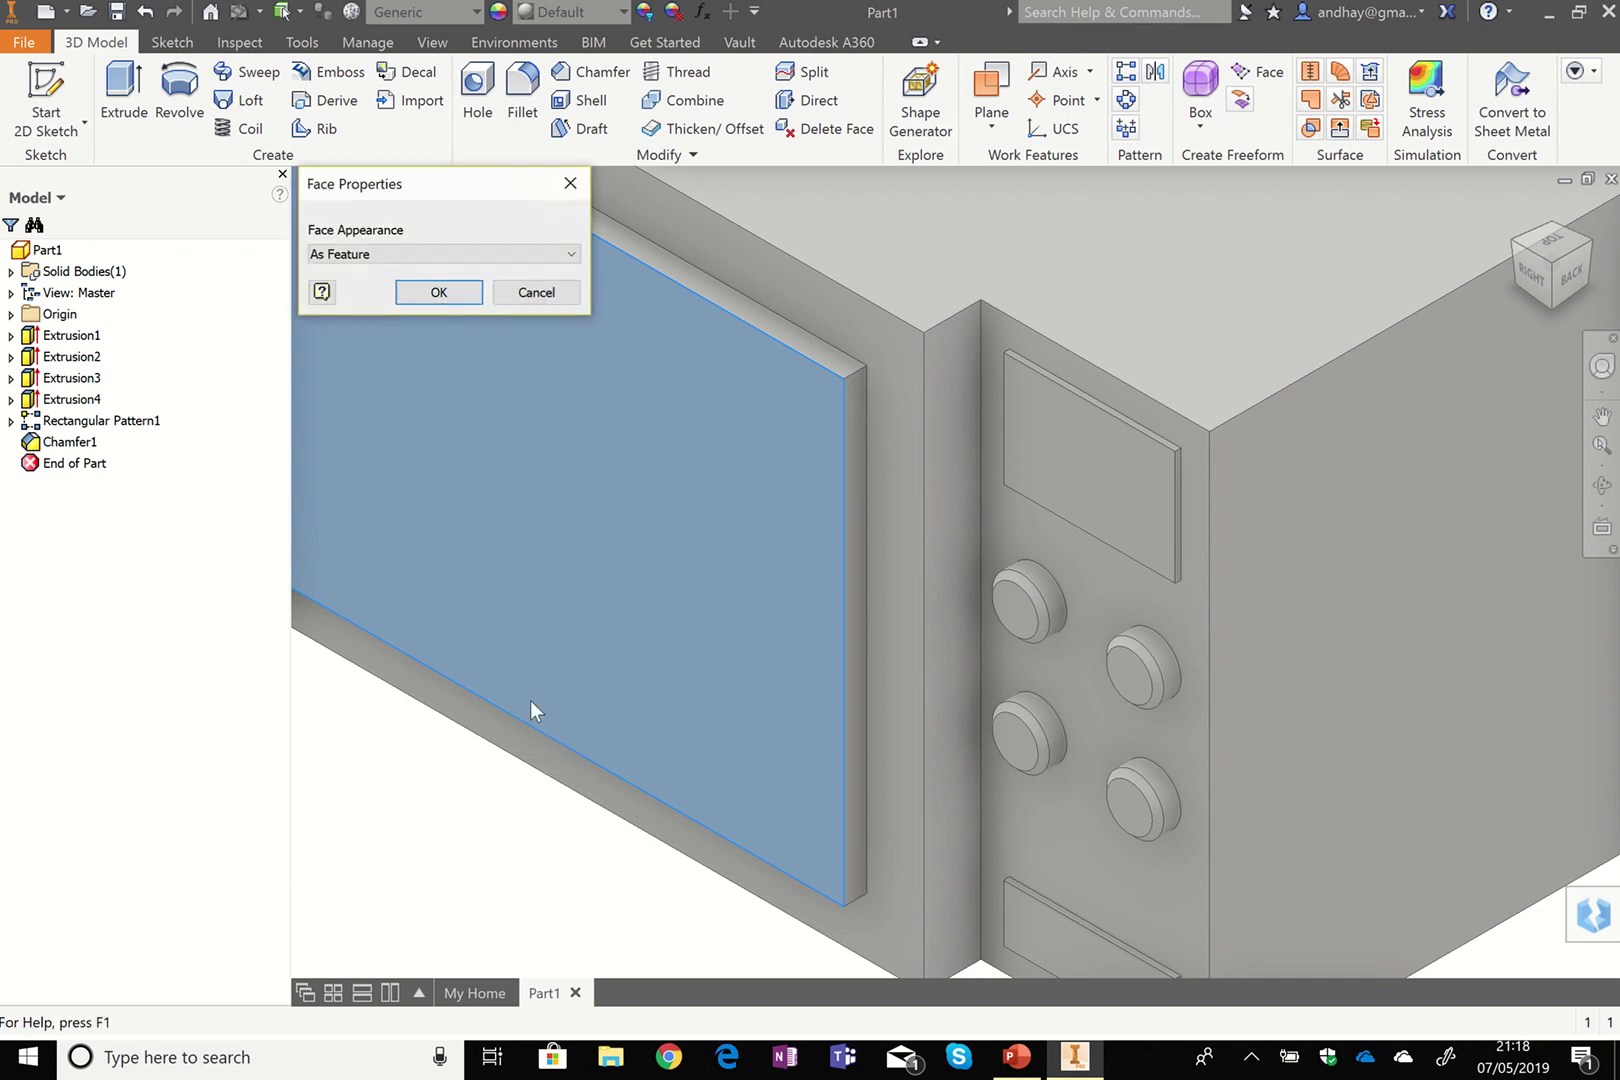
click(424, 255)
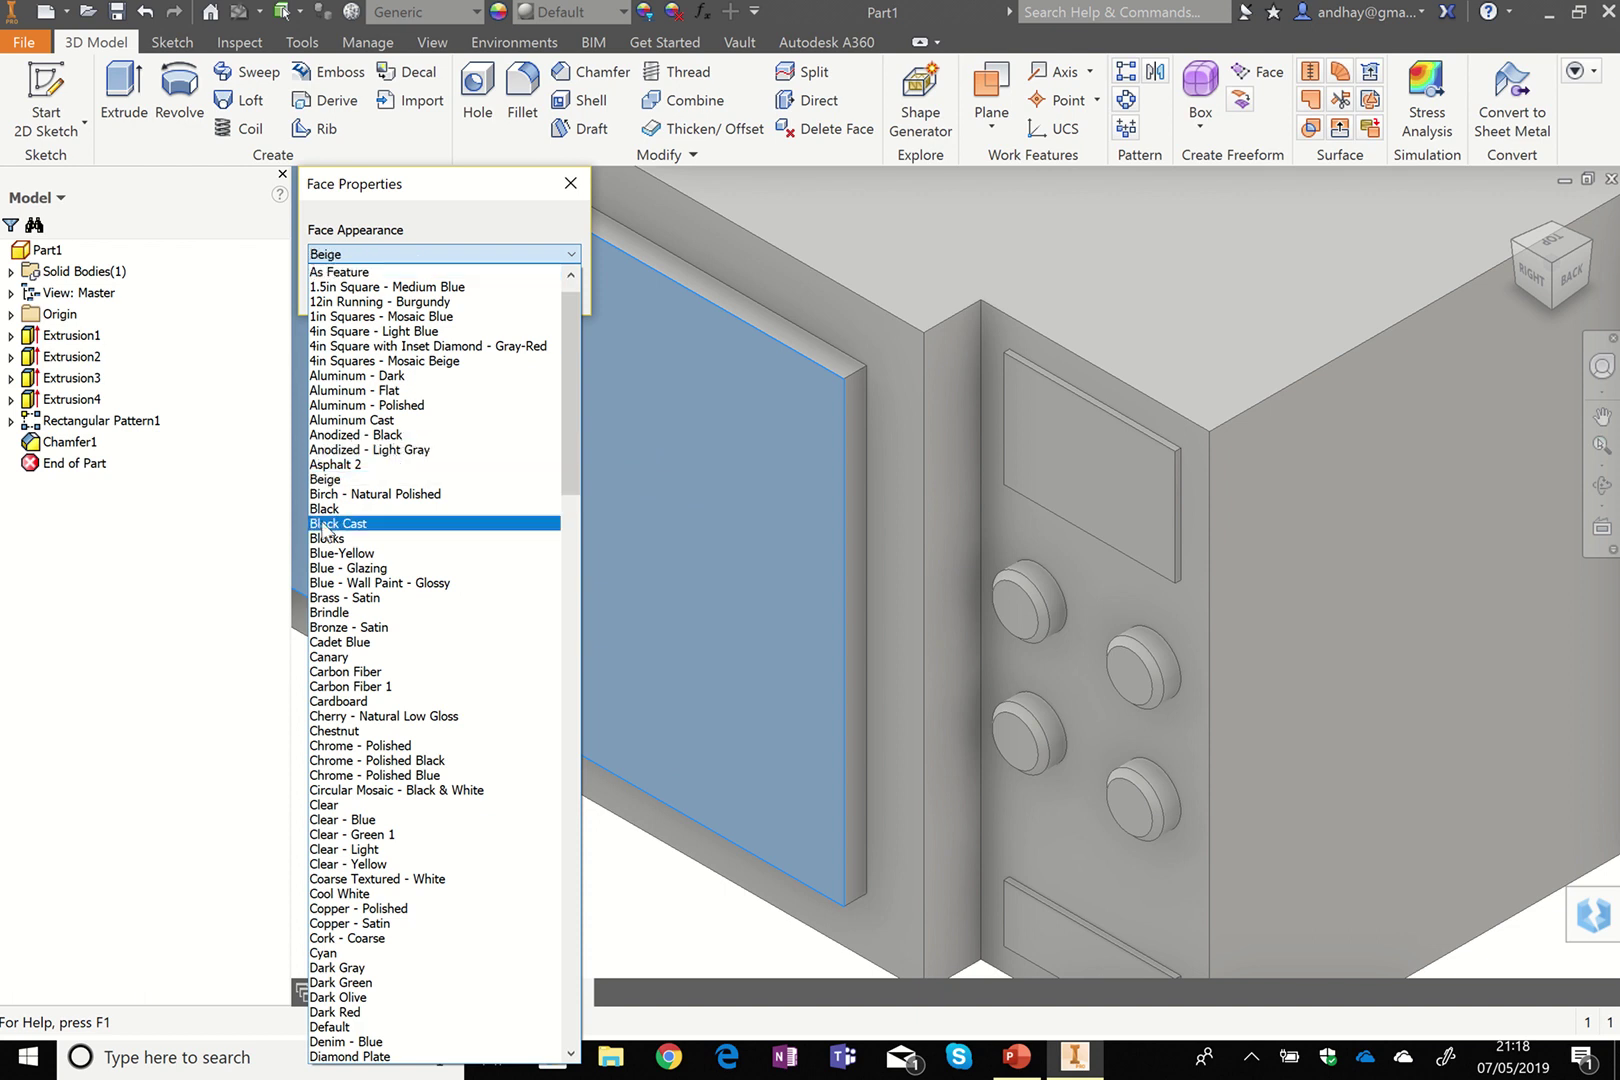
click(350, 508)
click(438, 292)
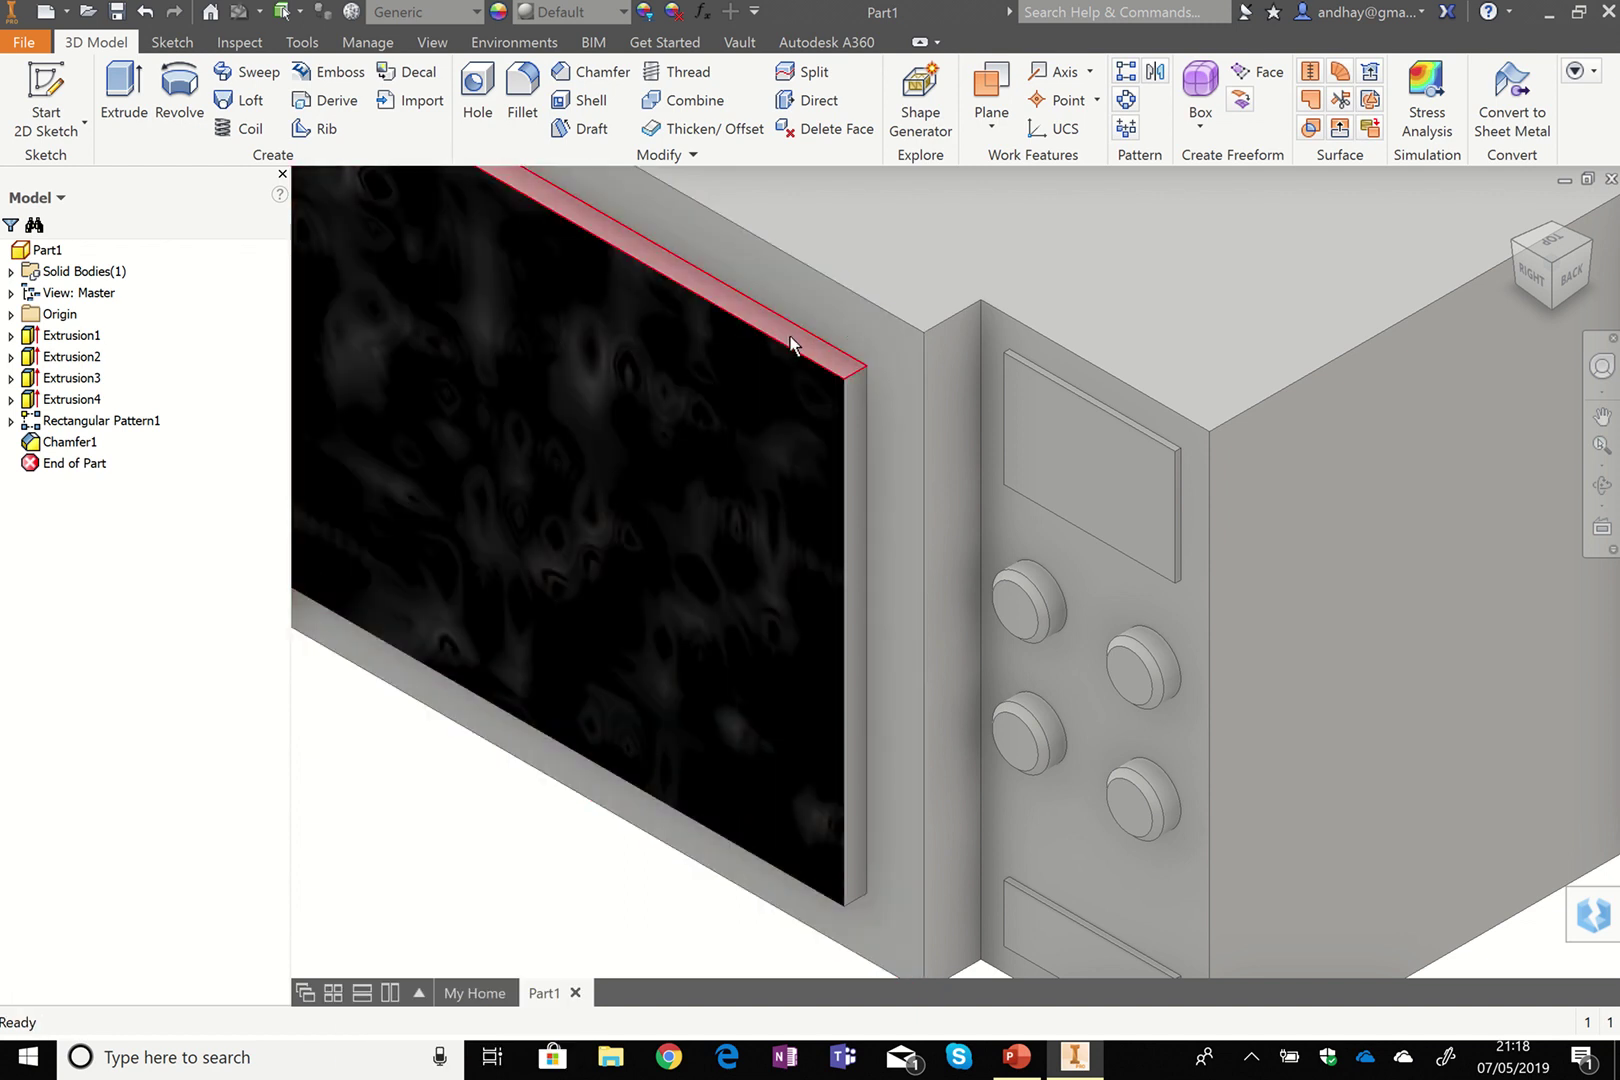
Apply the Black appearance to the door's top, side, left and bottom edge faces.
click(790, 338)
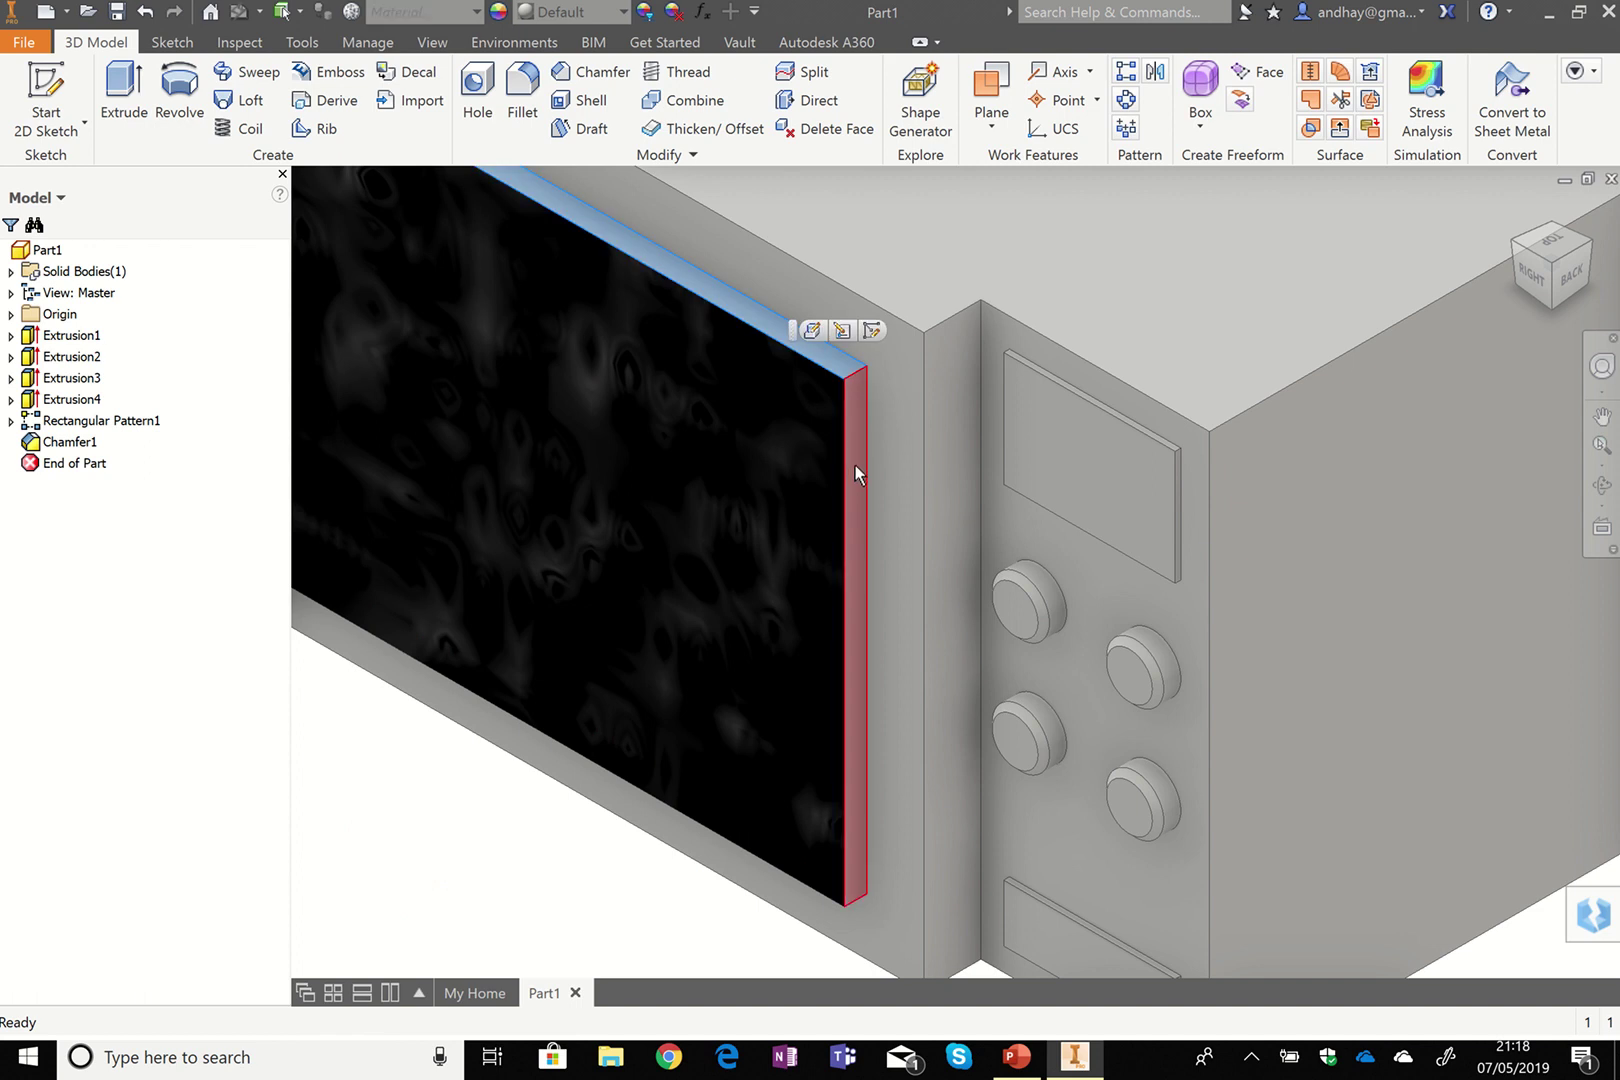
ctrl+click(852, 508)
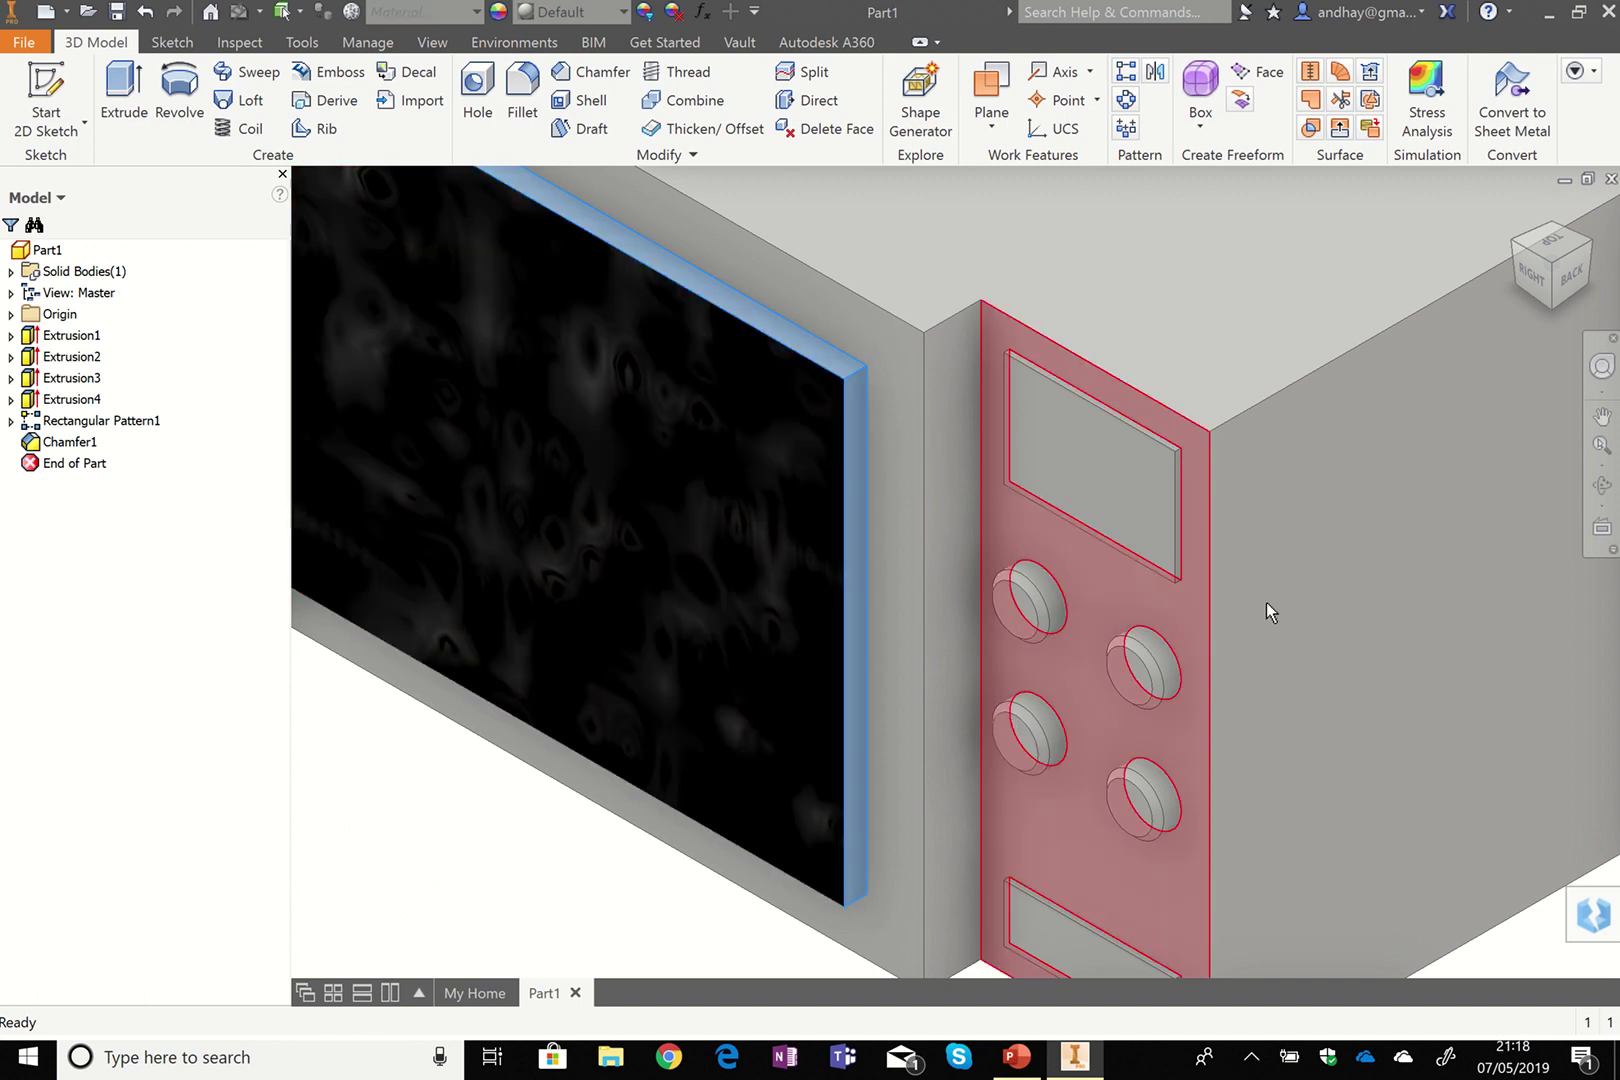
shift+middle_drag(756, 275, 590, 604)
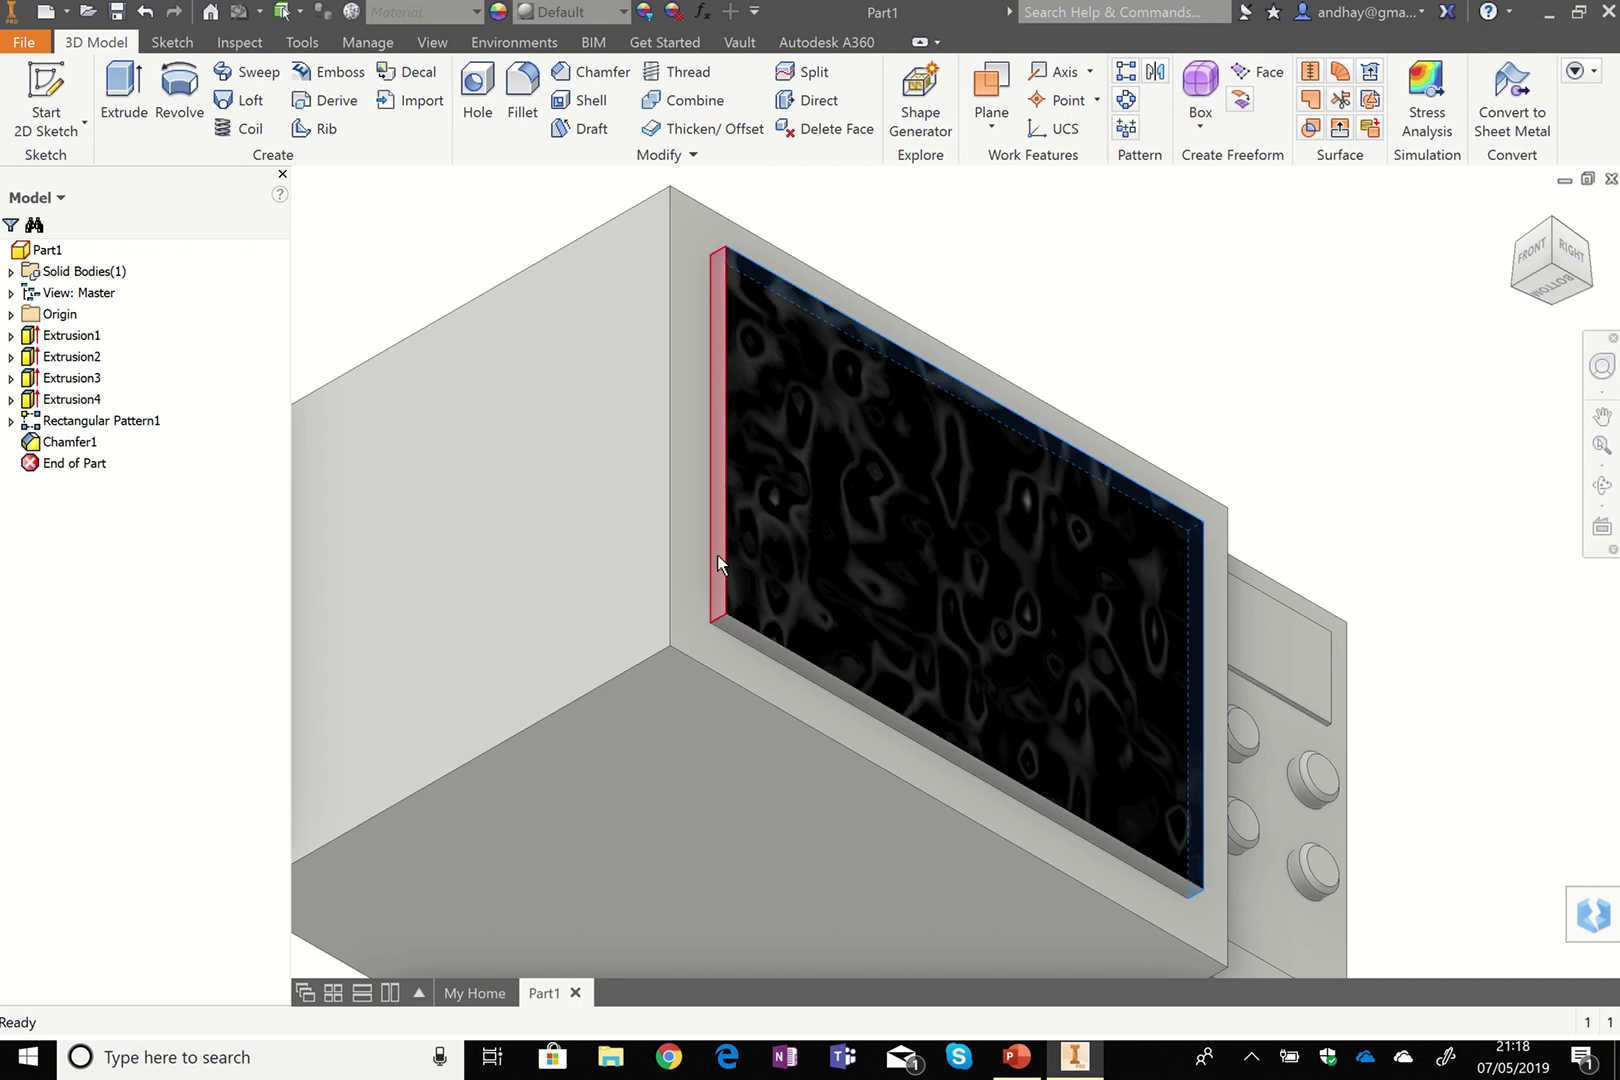
click(718, 556)
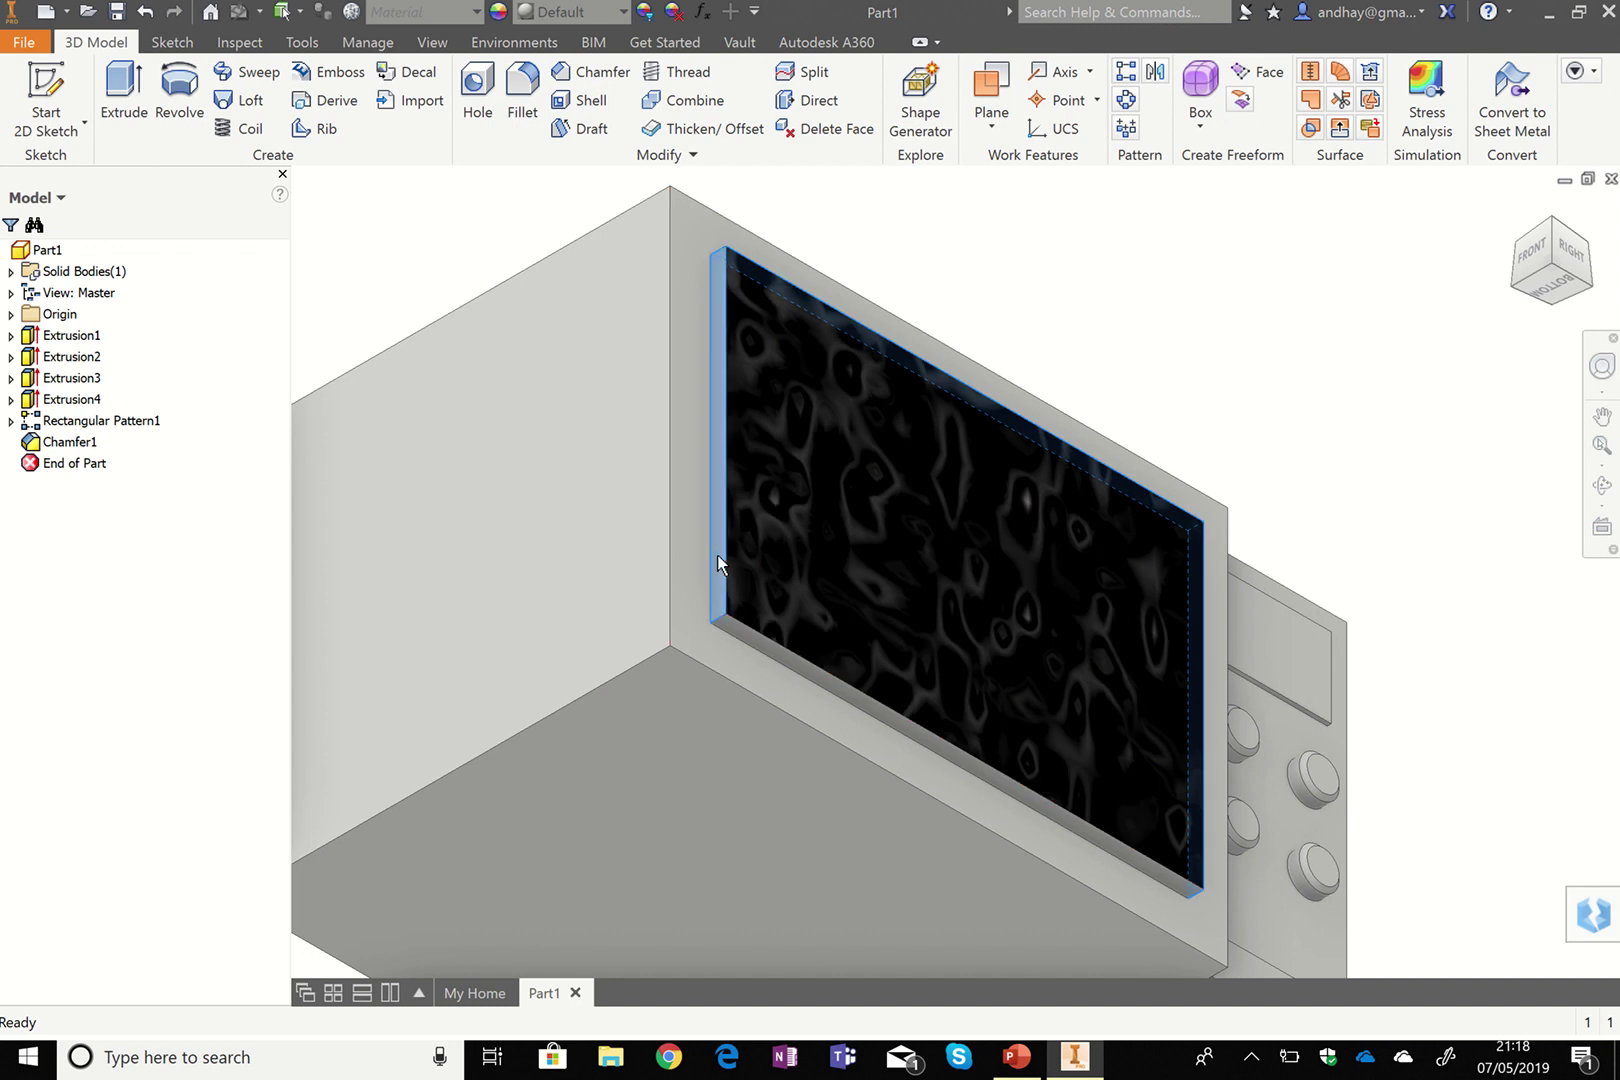
click(744, 643)
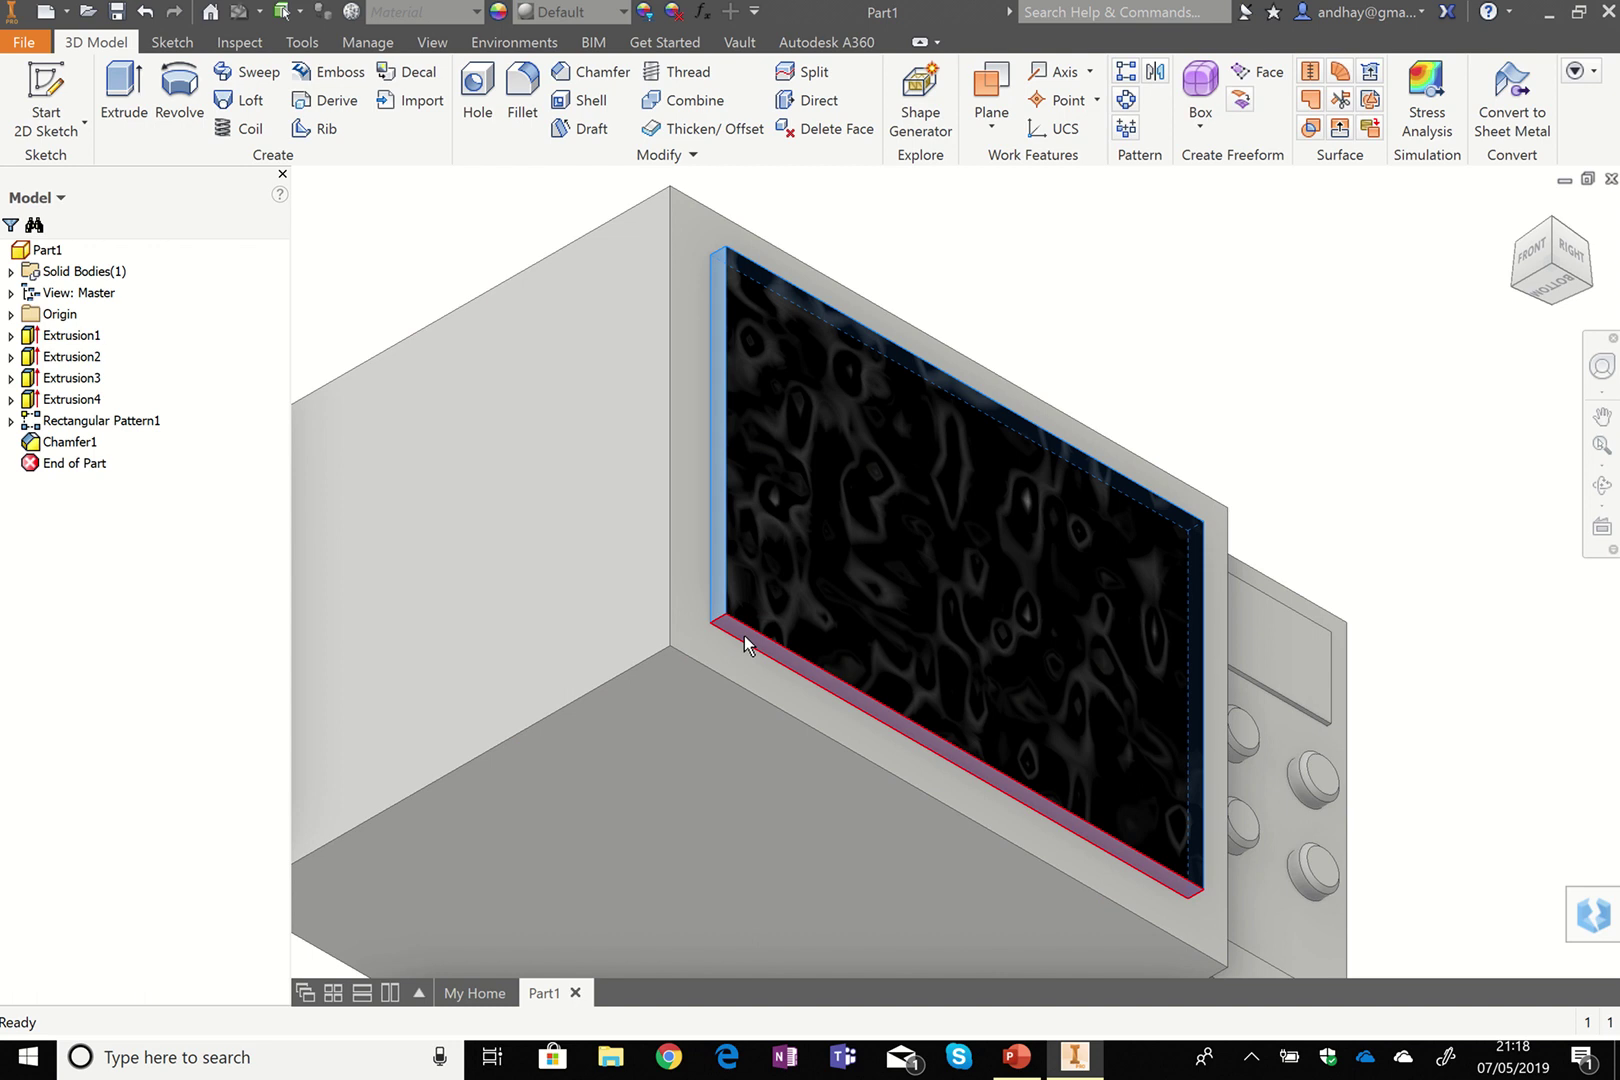
right_click(742, 634)
click(728, 892)
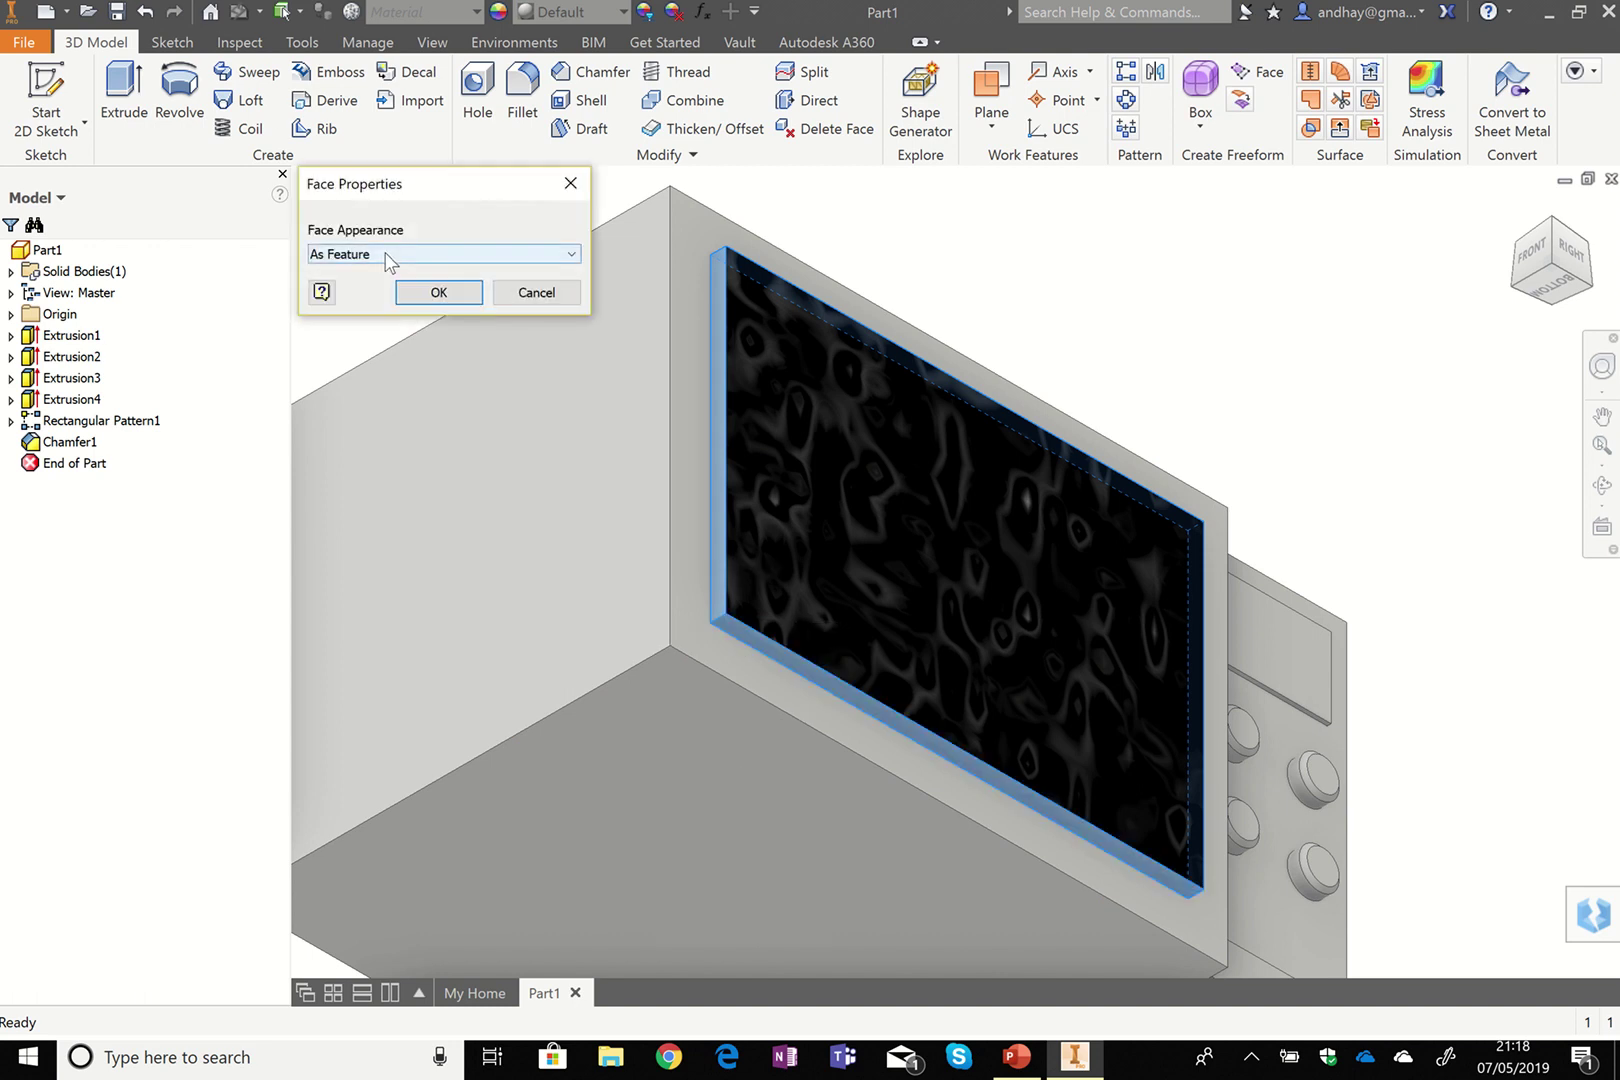
click(388, 255)
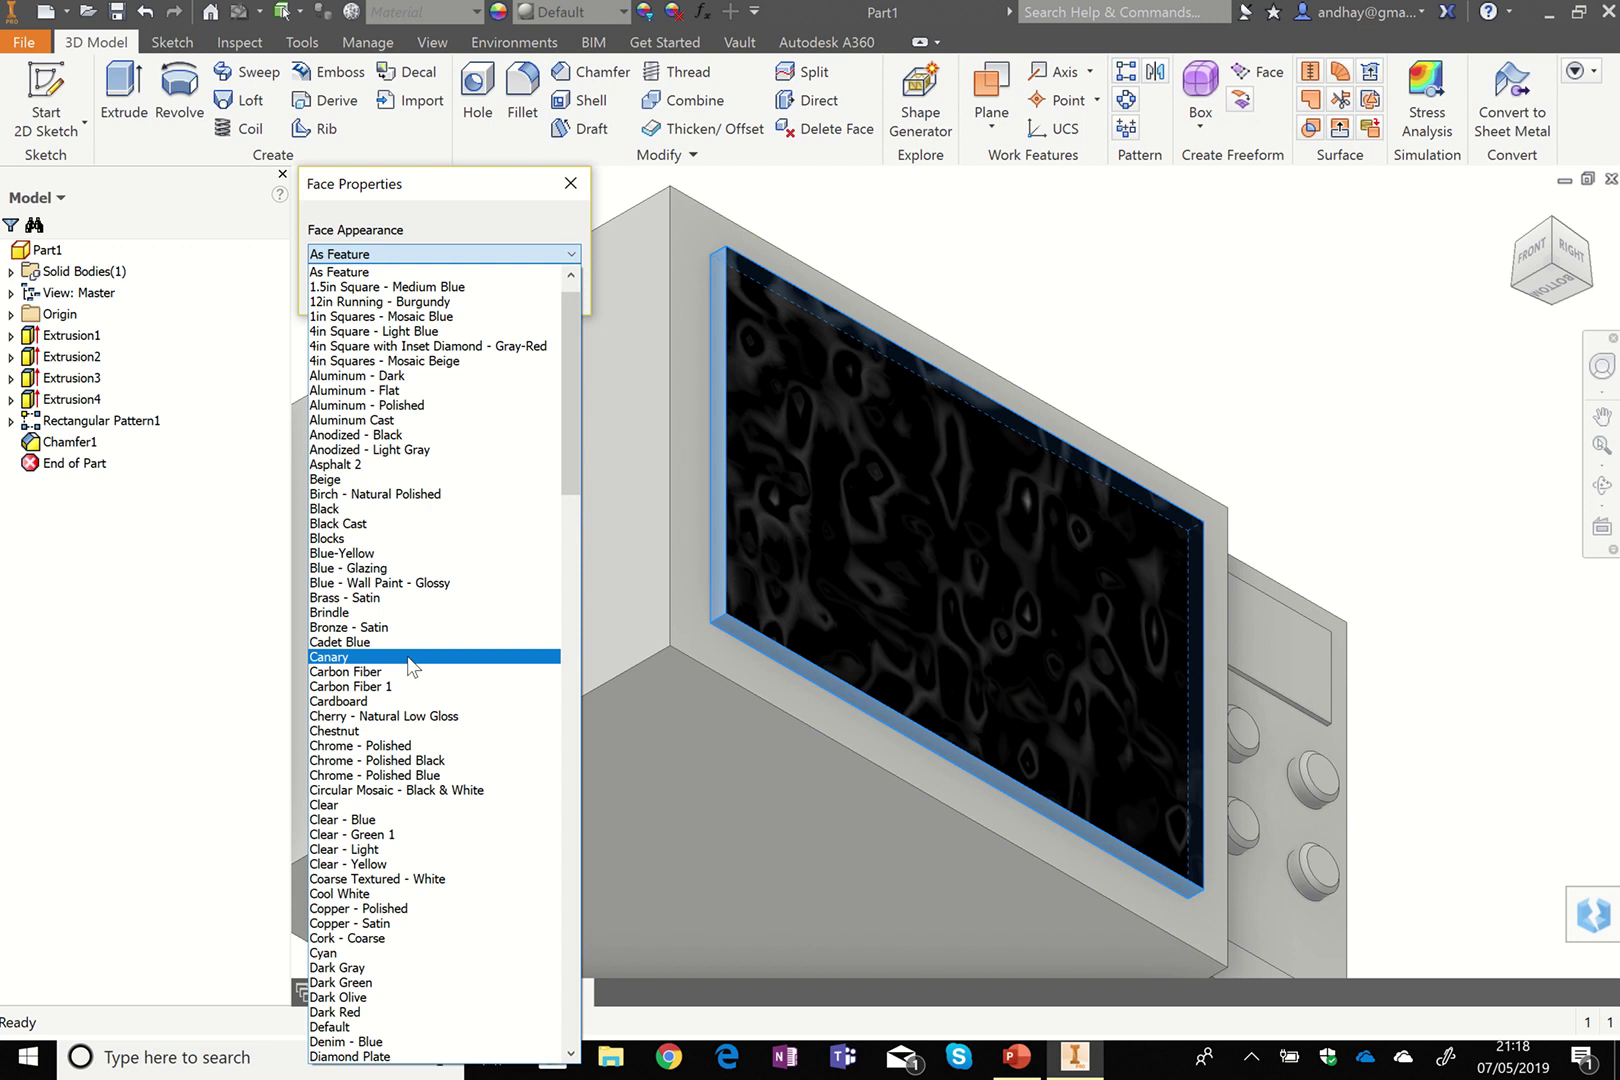
click(345, 509)
click(438, 292)
click(1592, 250)
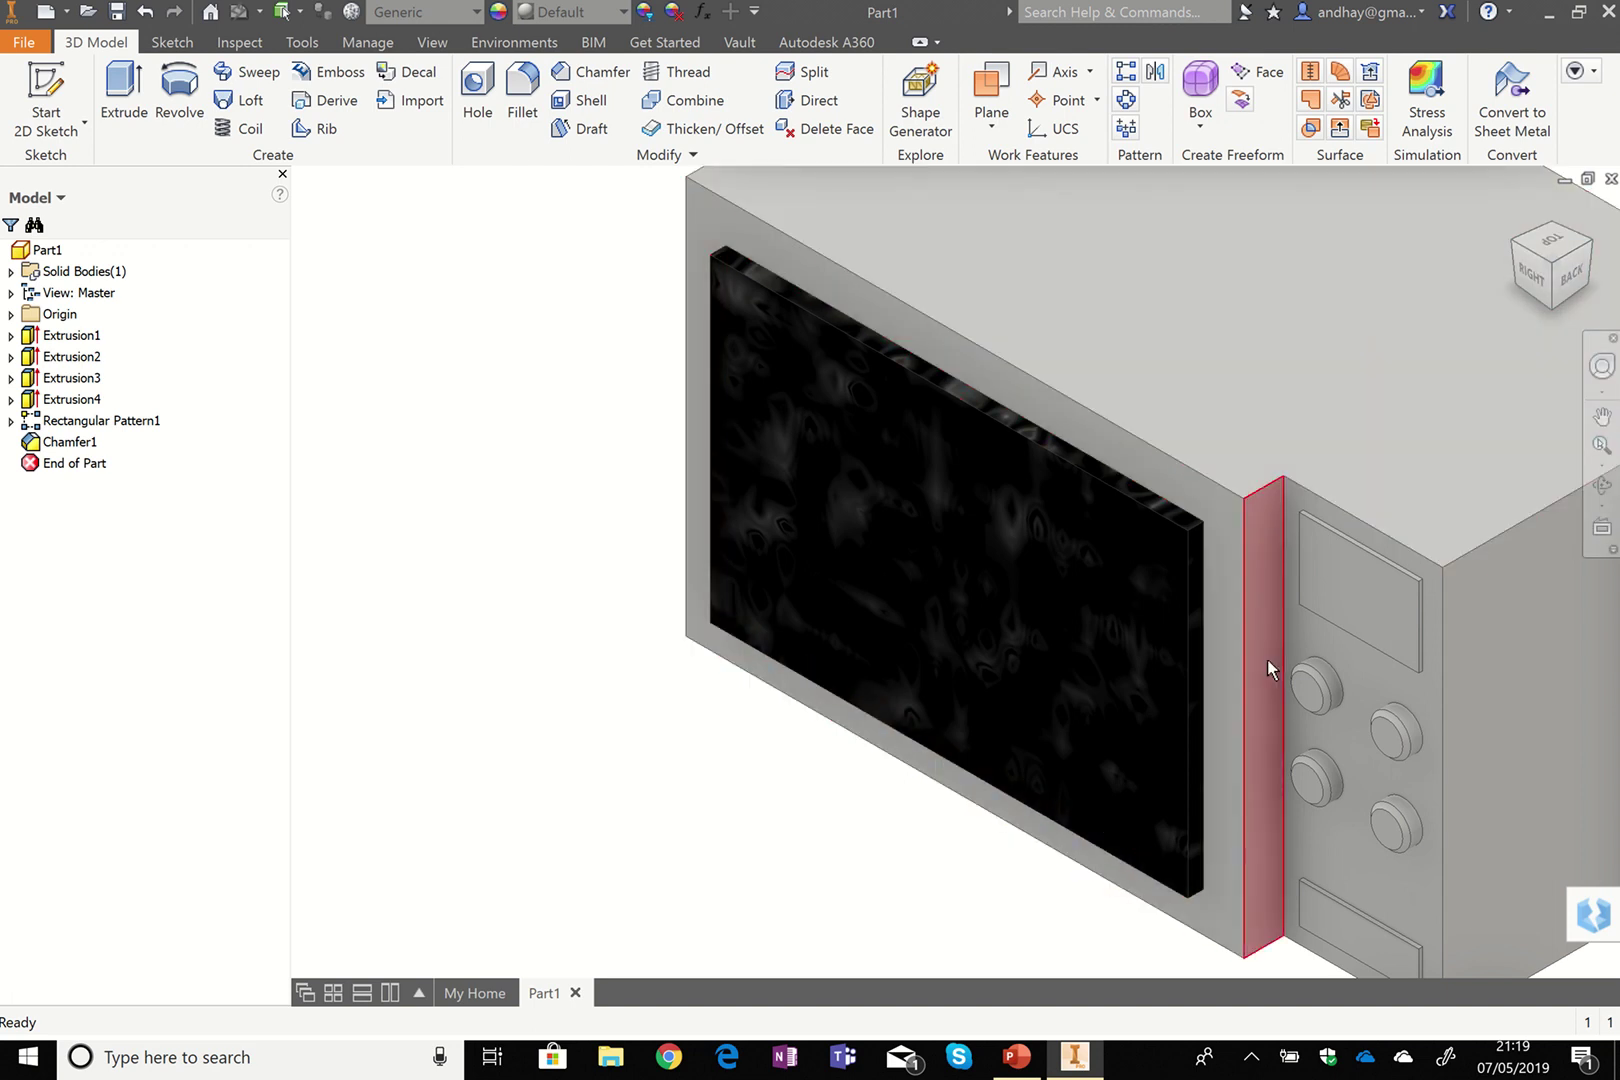
mouse_move(1280, 700)
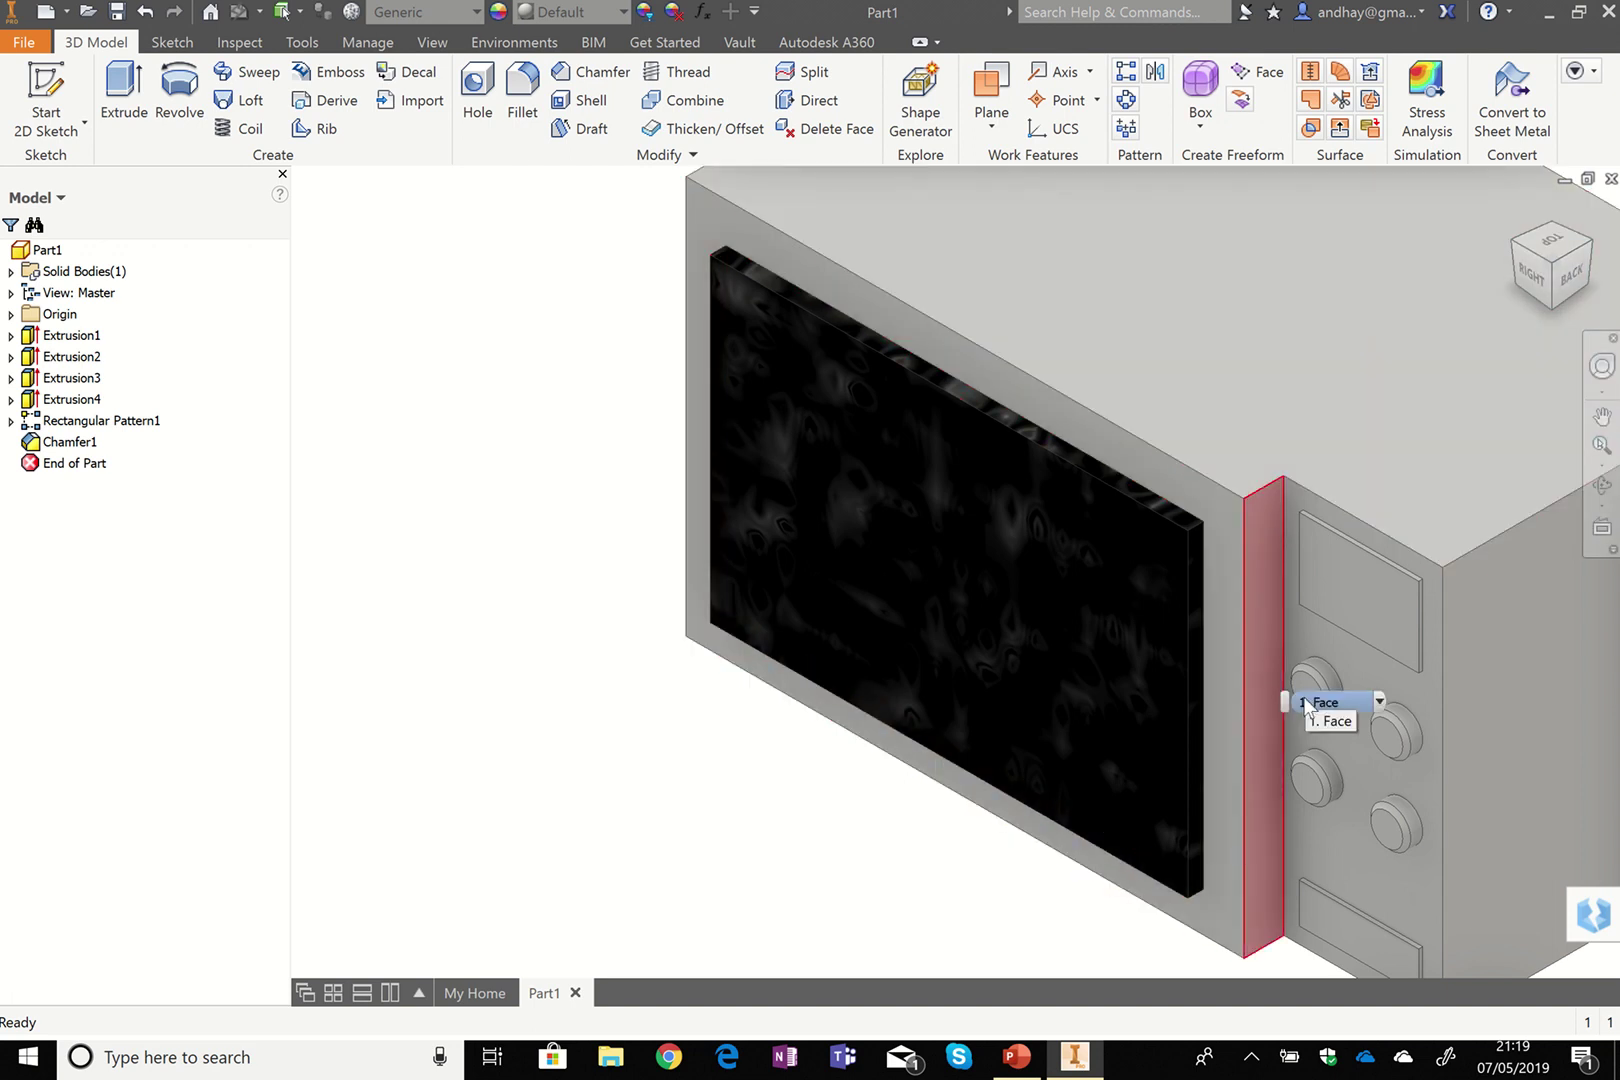
Start a new sketch on the upper display panel face with the button panel centred.
right_click(1363, 586)
click(1360, 643)
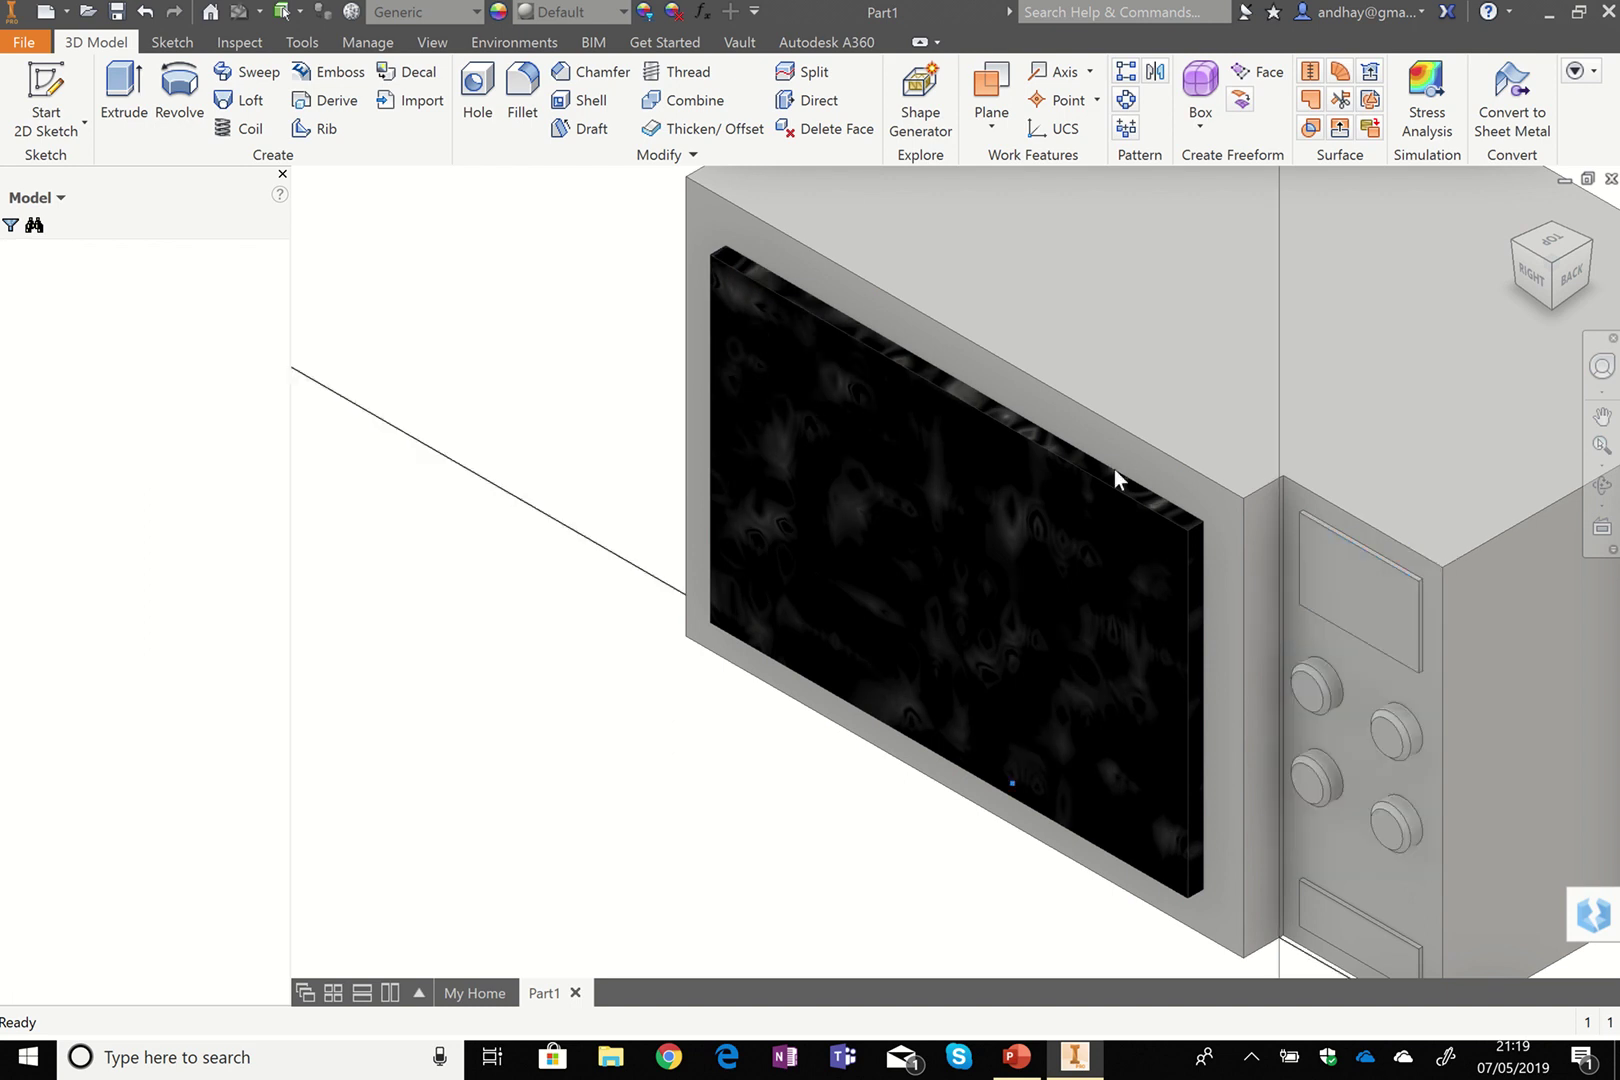
click(1601, 416)
mouse_move(1420, 343)
mouse_down()
mouse_move(1168, 636)
mouse_move(915, 683)
mouse_up()
scroll(871, 409, down, 2)
scroll(871, 409, up, 8)
scroll(727, 376, down, 4)
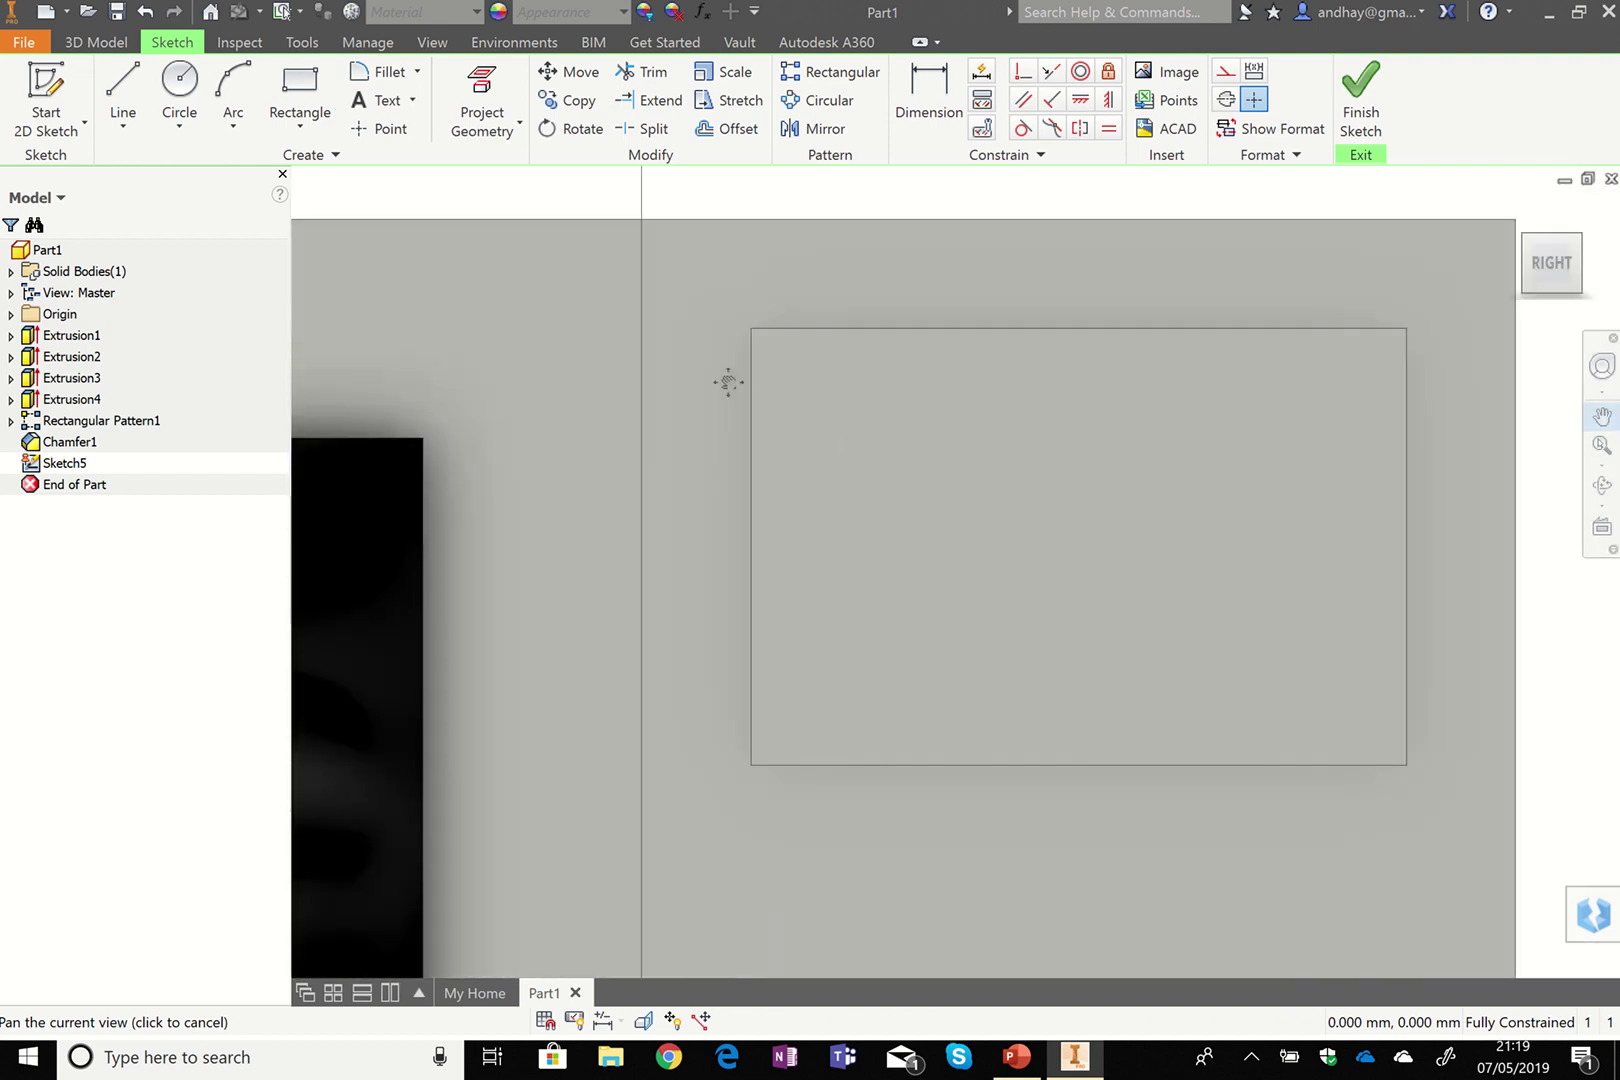
key(Escape)
Draw a 12 by 6 mm rectangle inside the display panel outline.
click(315, 100)
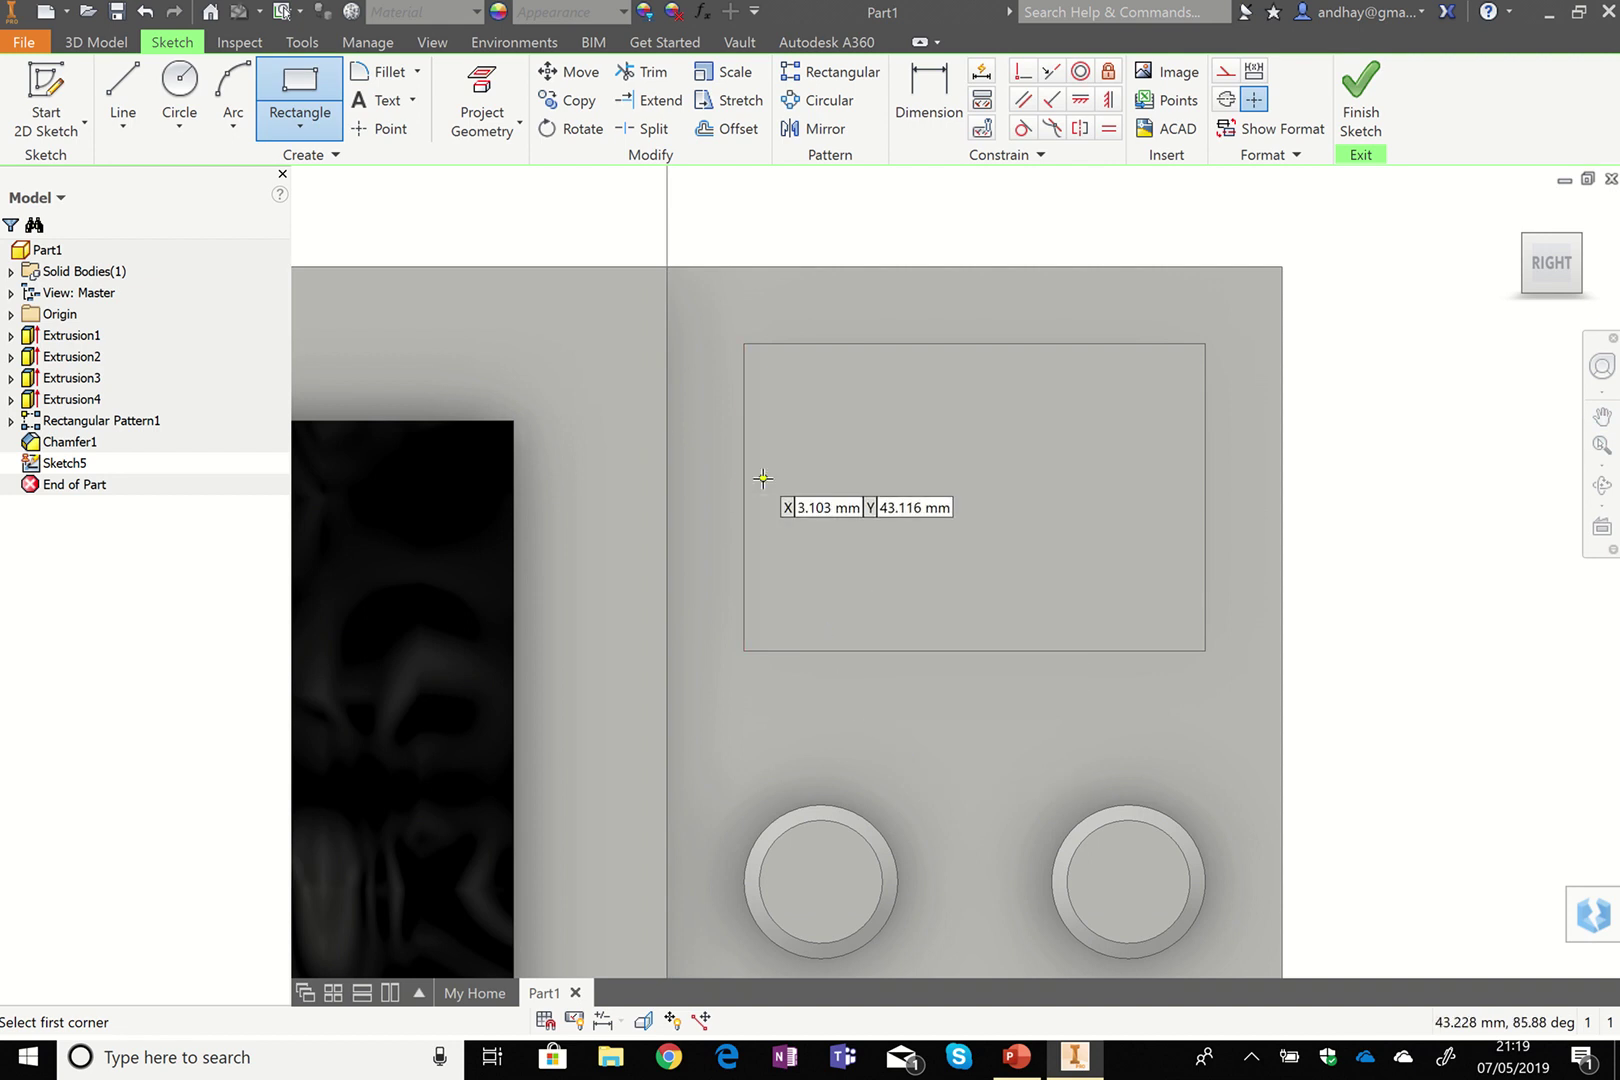
click(783, 390)
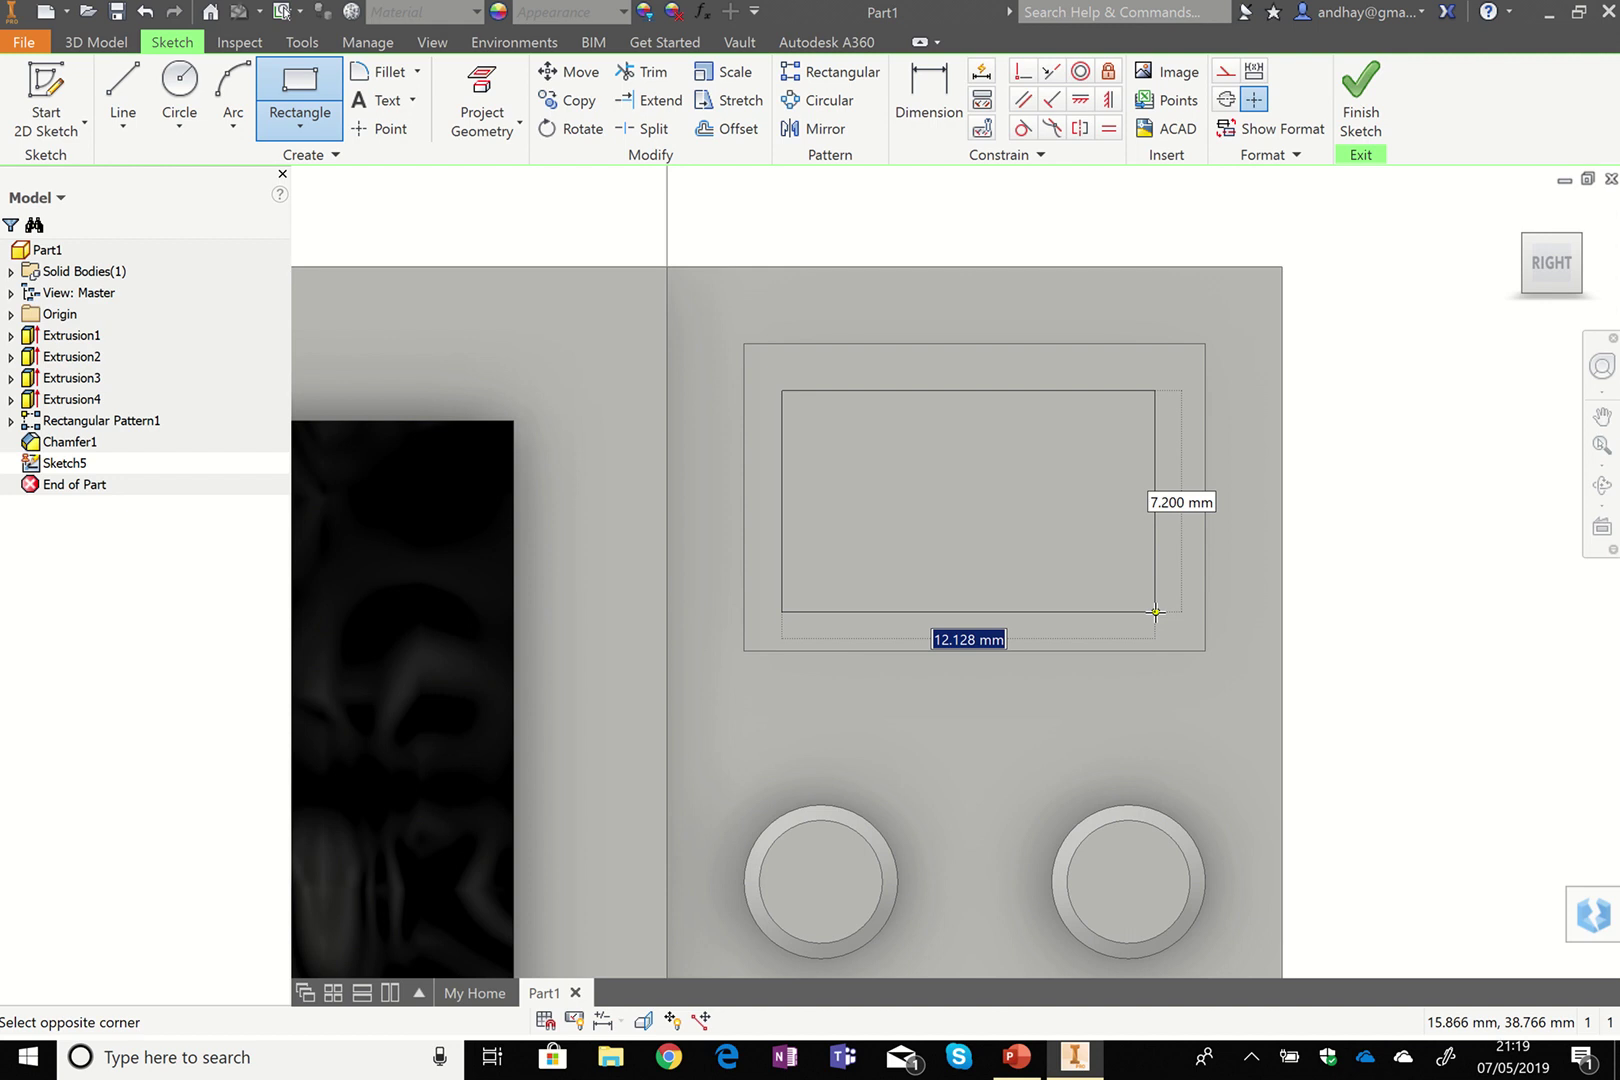
text(12)
key(Tab)
text(6)
key(Return)
Dimension the rectangle's top edge 2 mm below the panel outline's top edge.
click(918, 112)
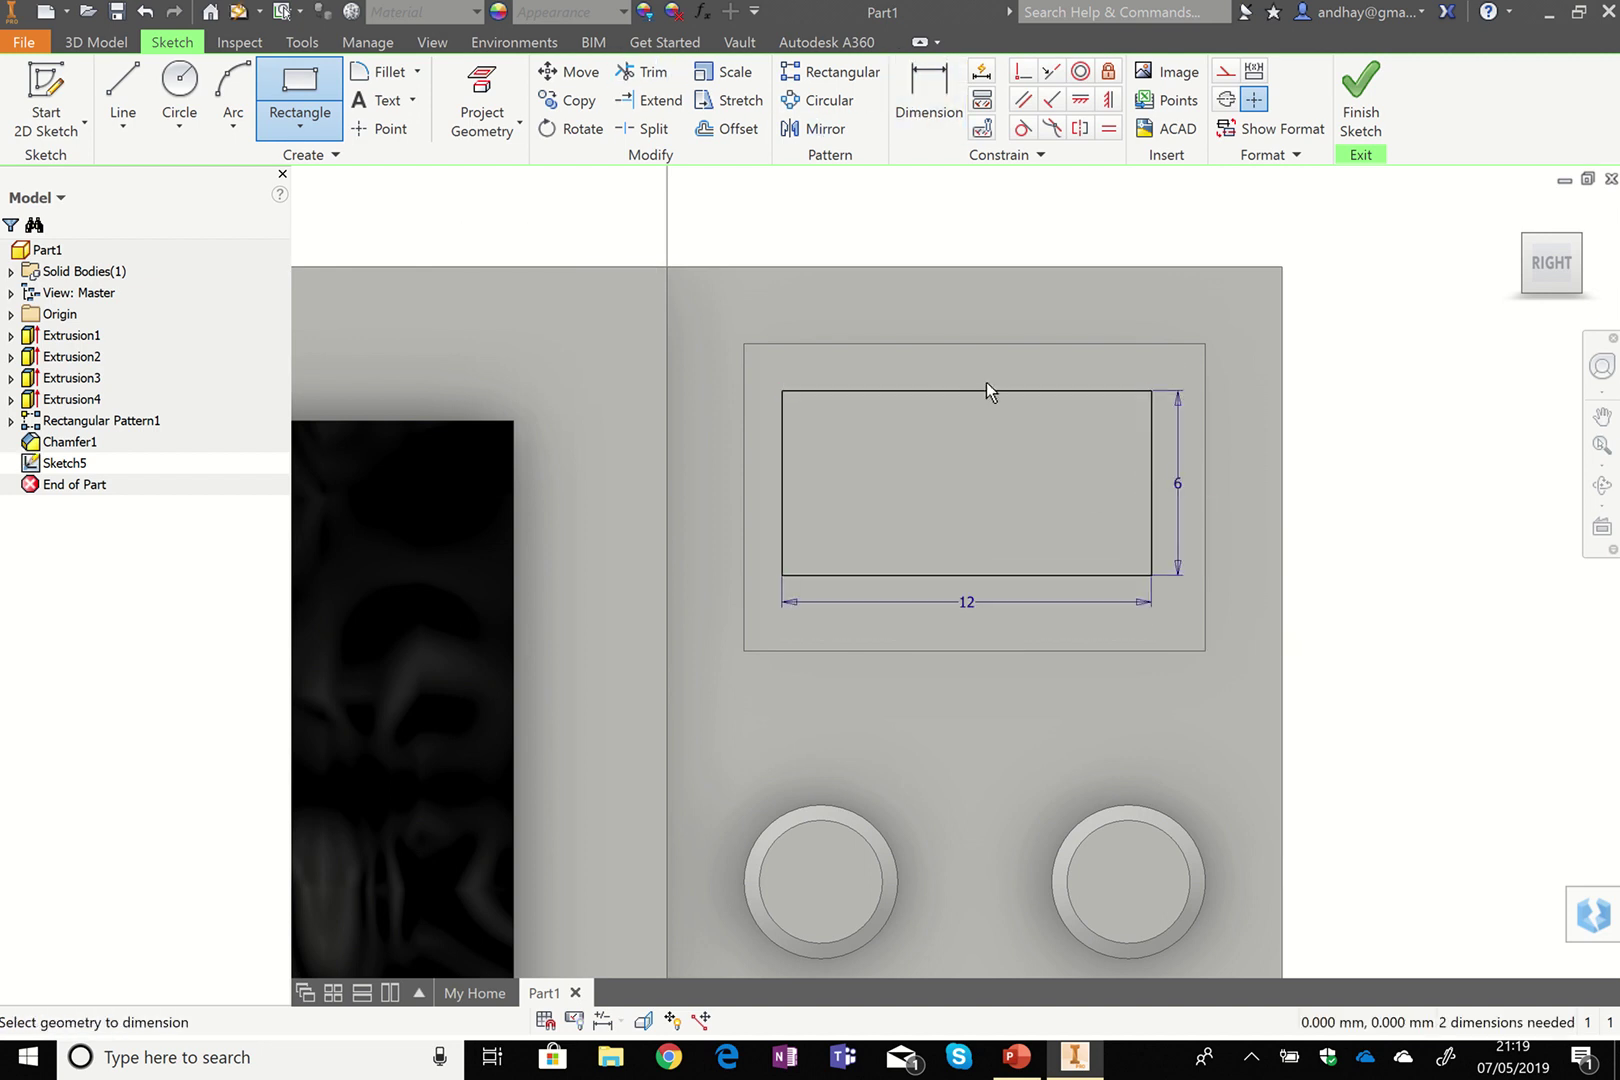
click(1025, 345)
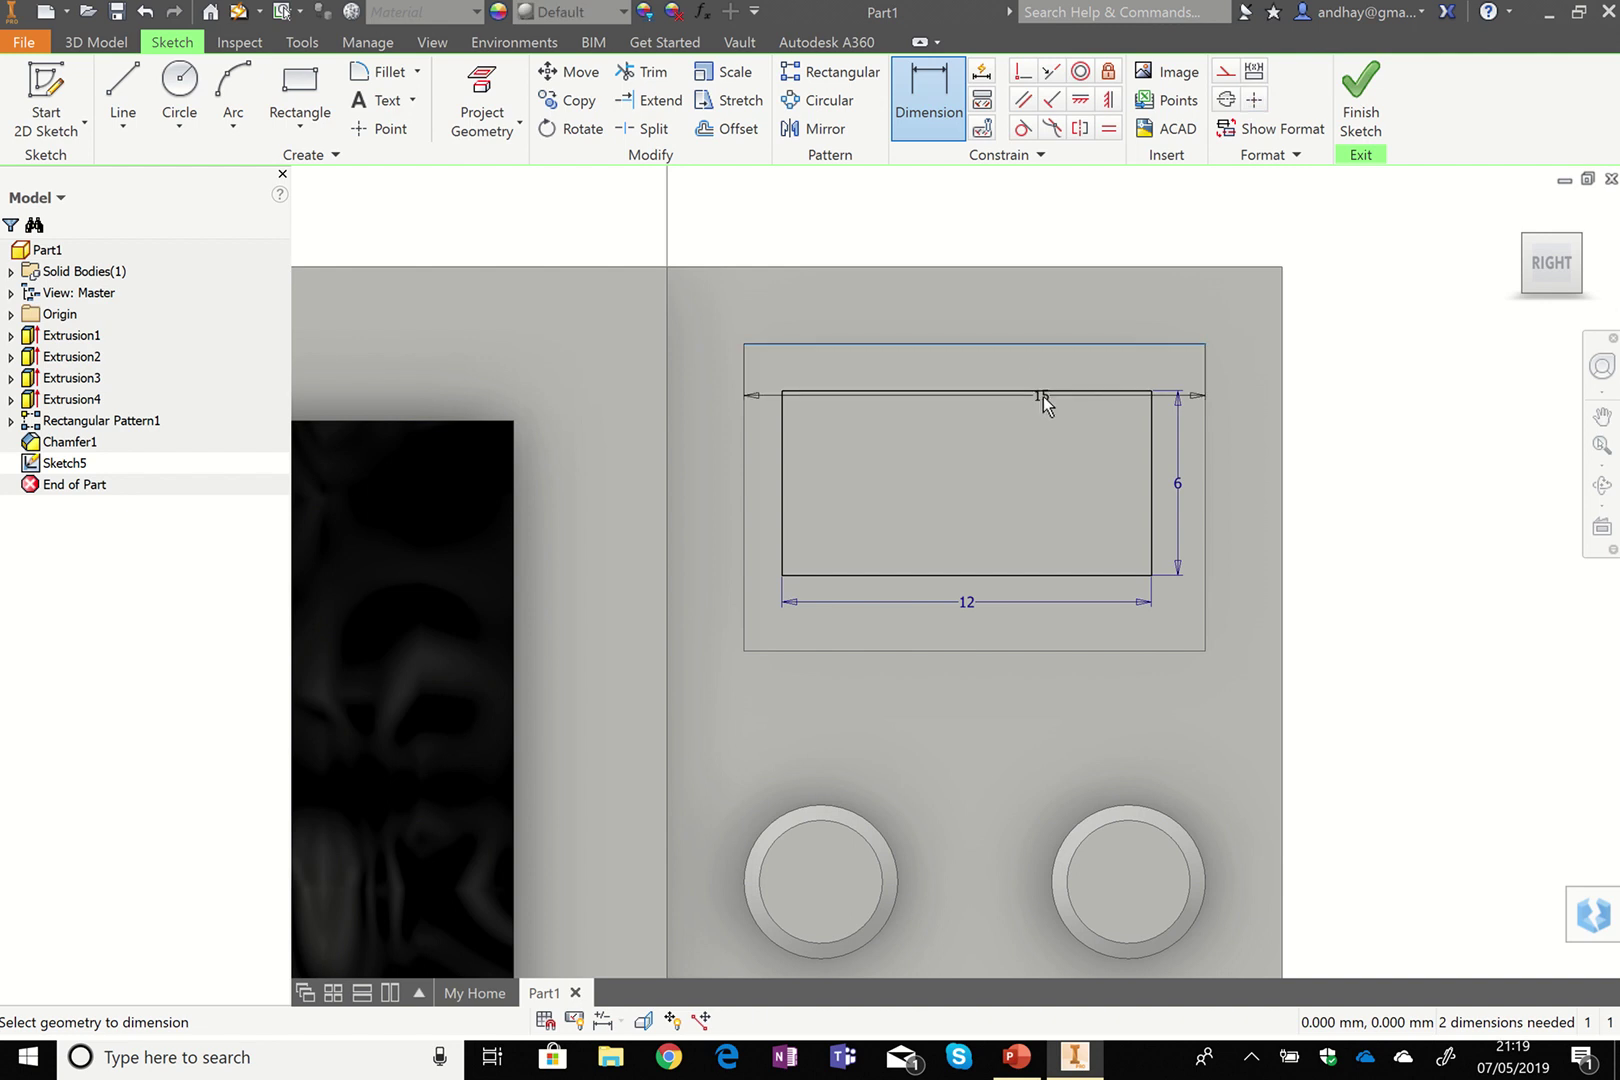
click(1040, 392)
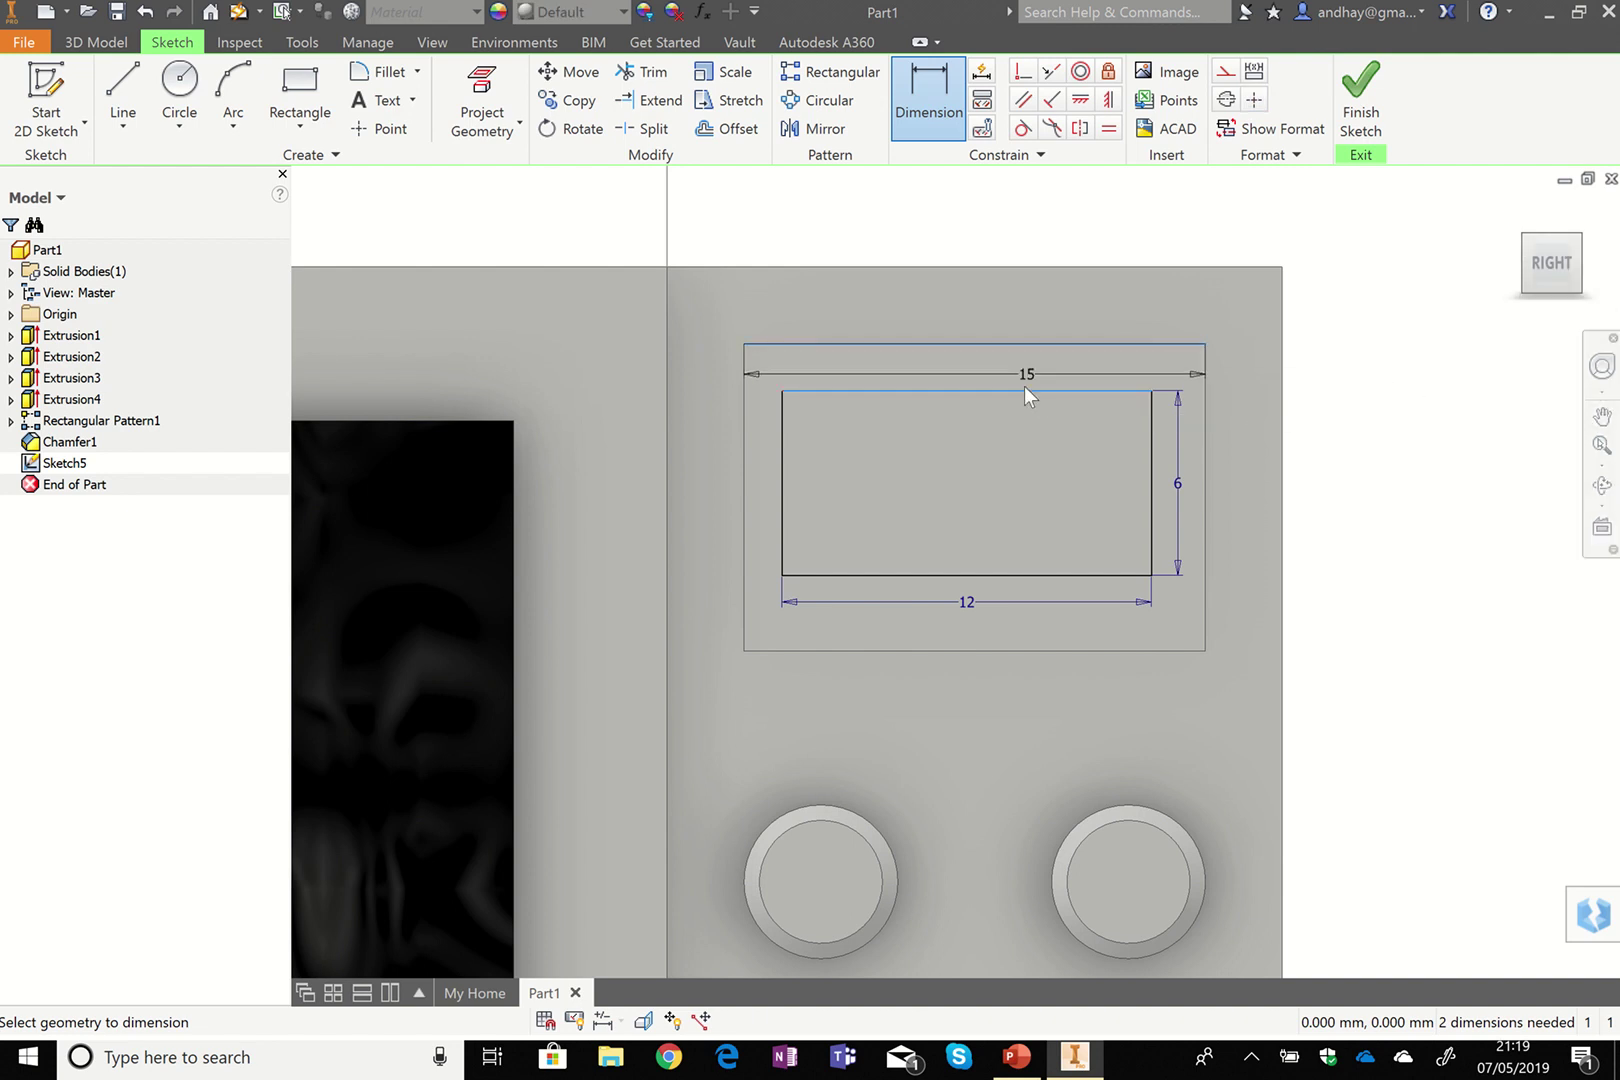
key(Escape)
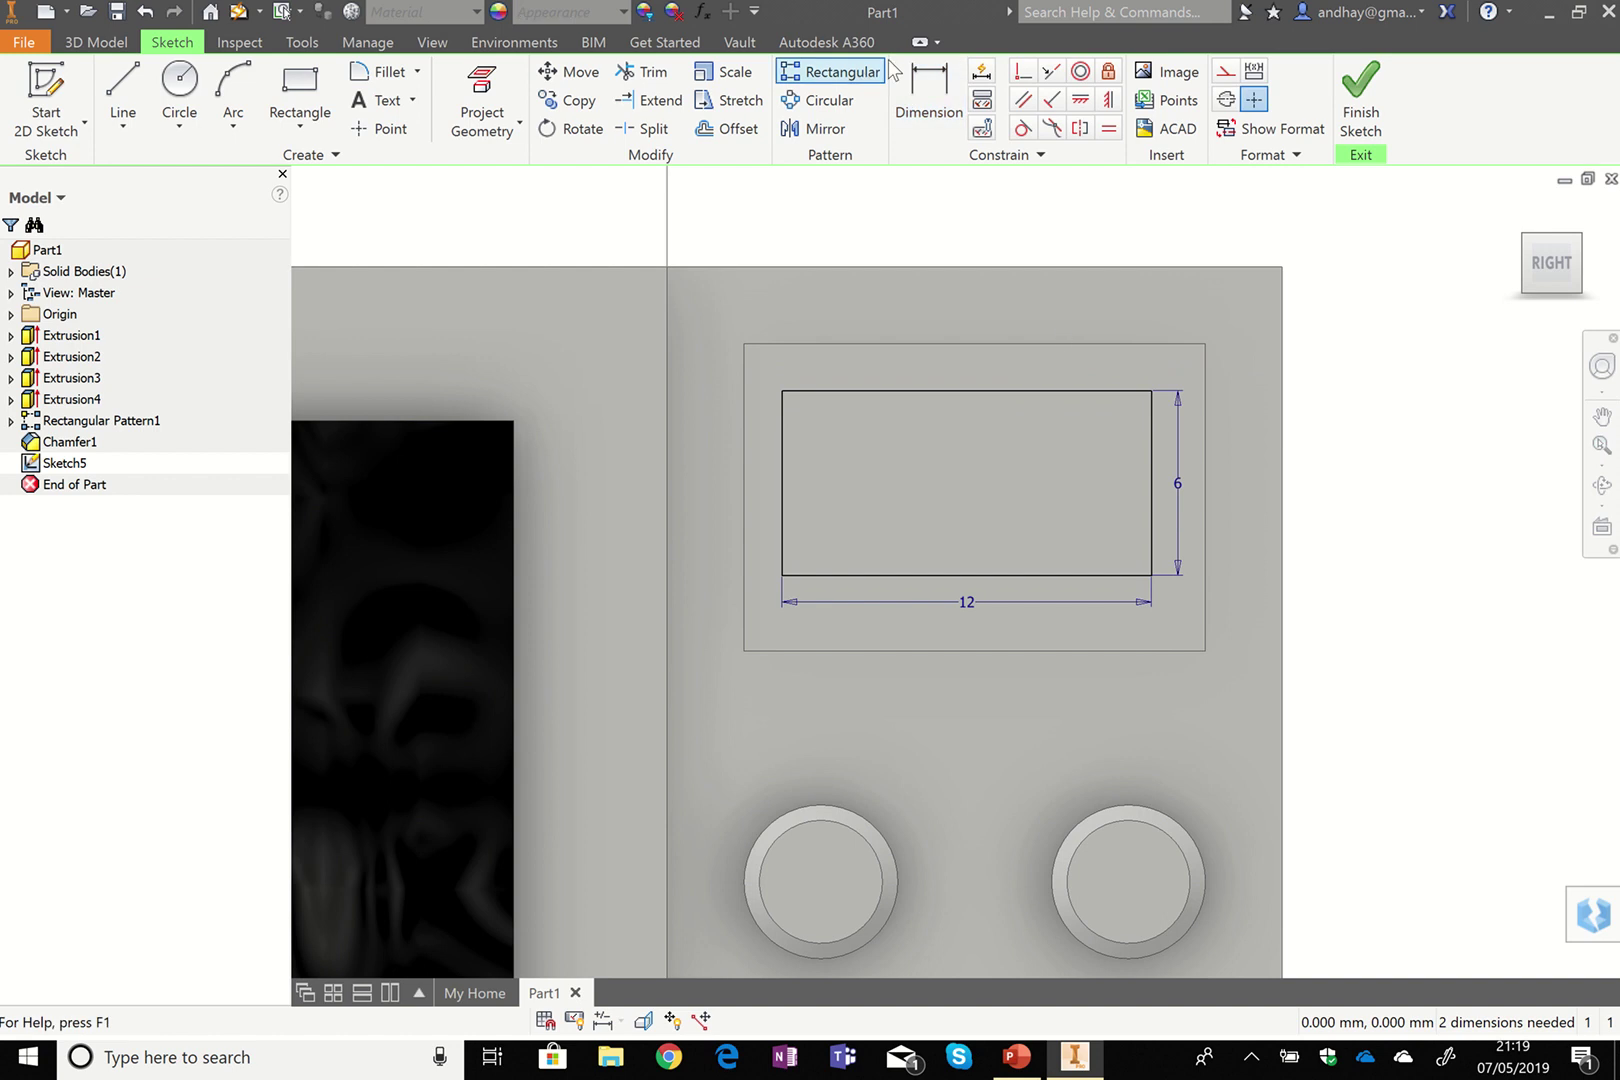
click(920, 90)
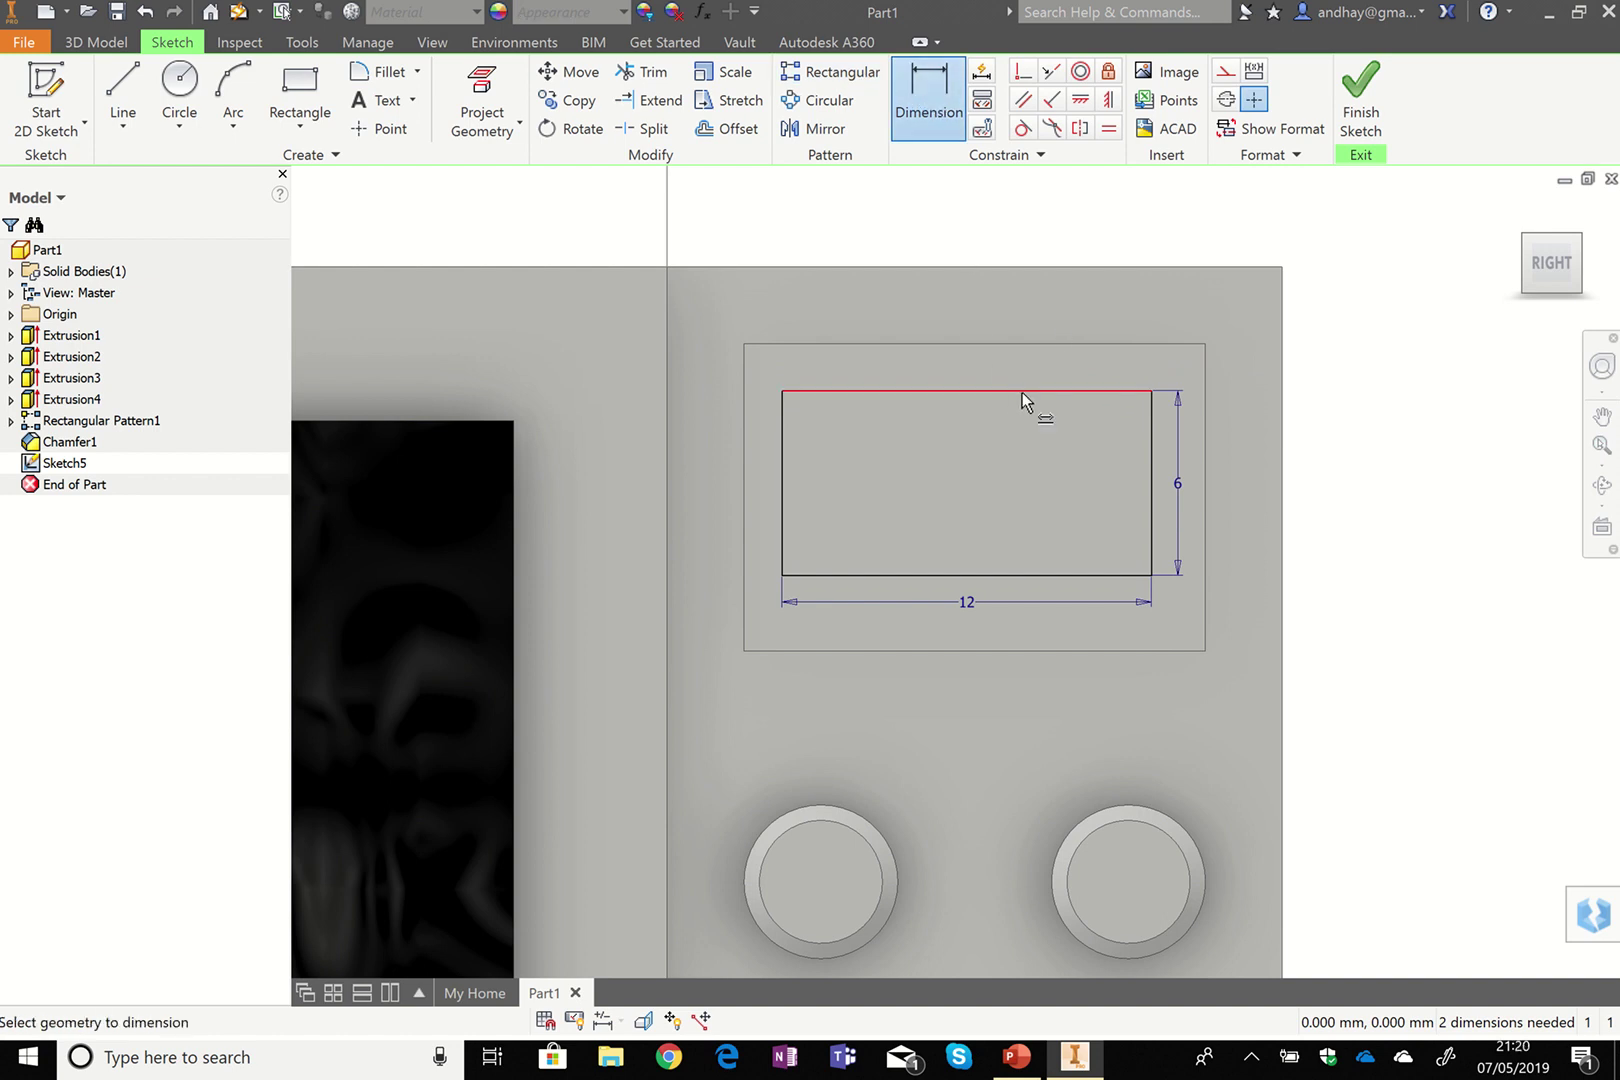
click(1022, 392)
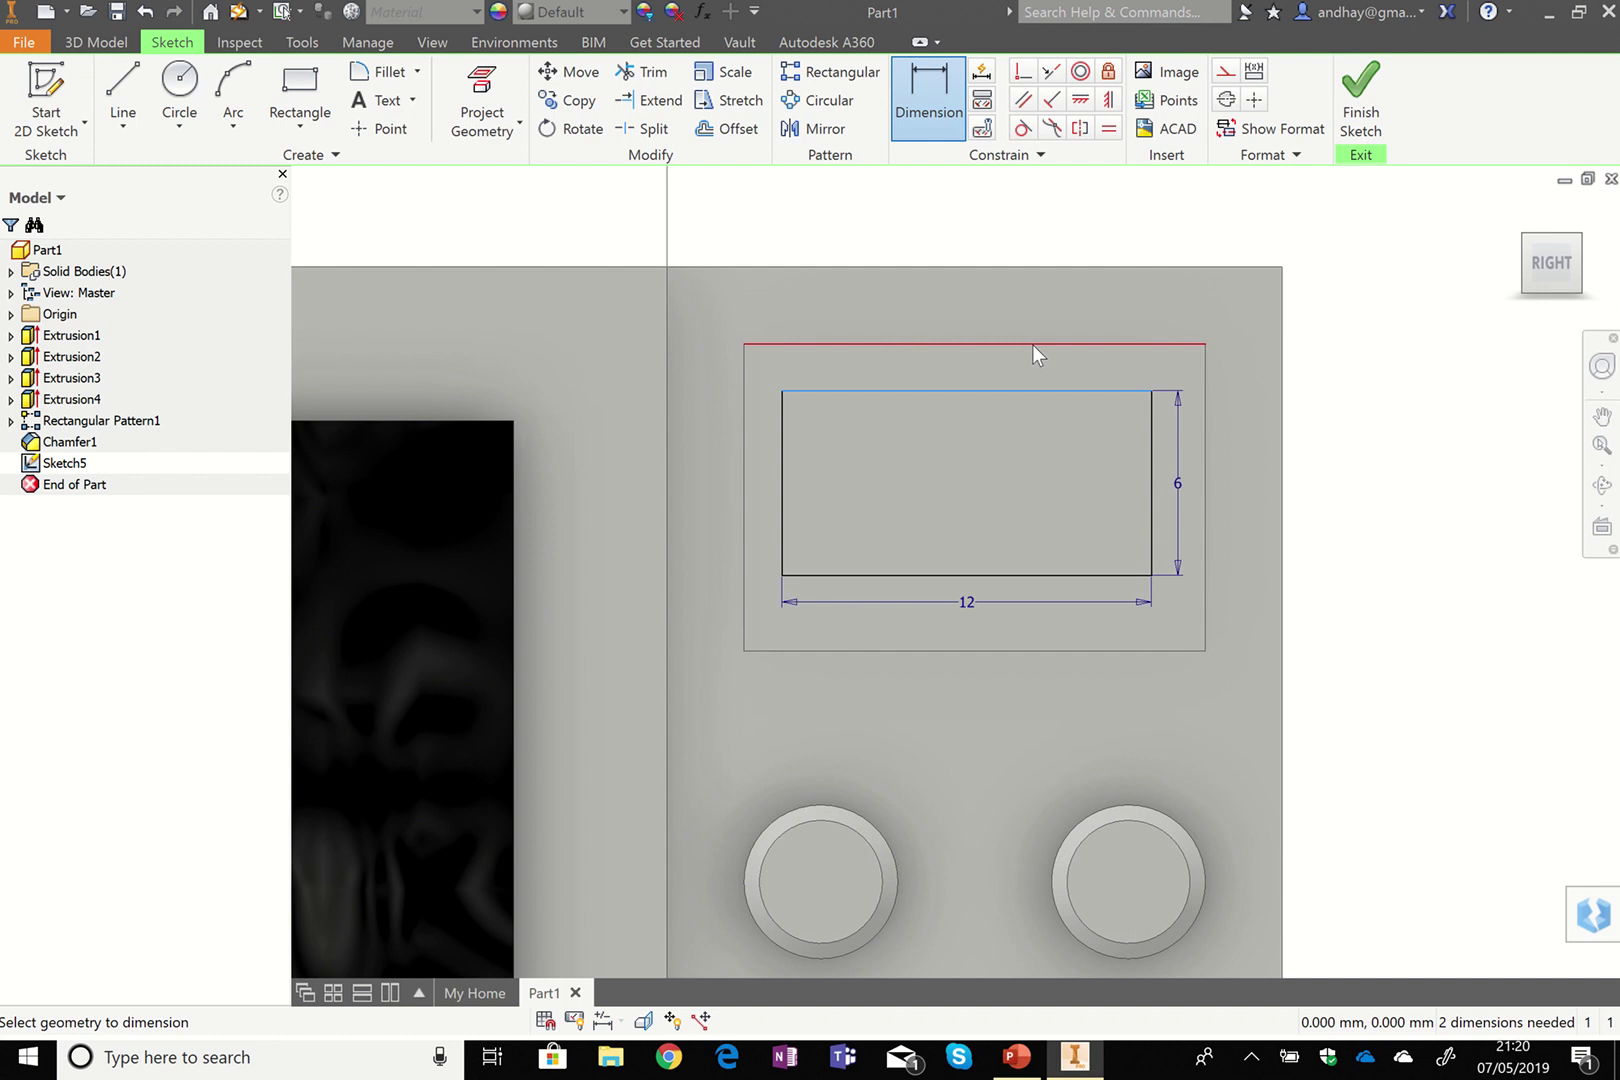
click(1031, 344)
click(1368, 380)
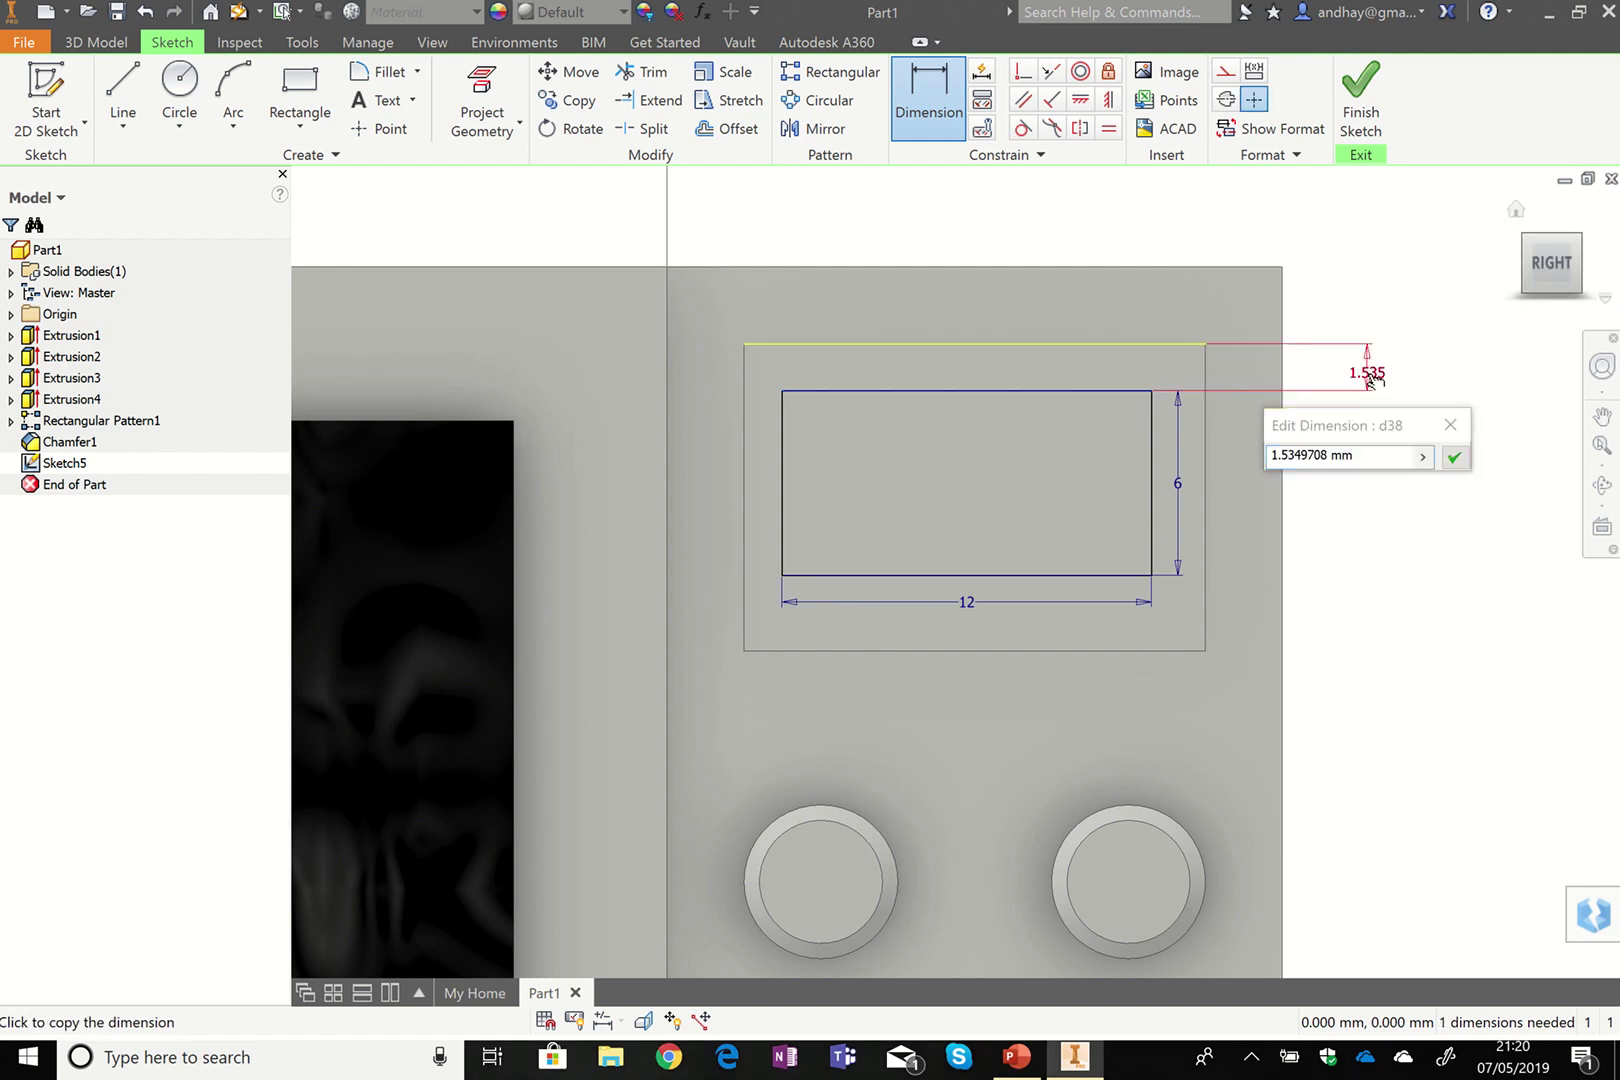
text(2)
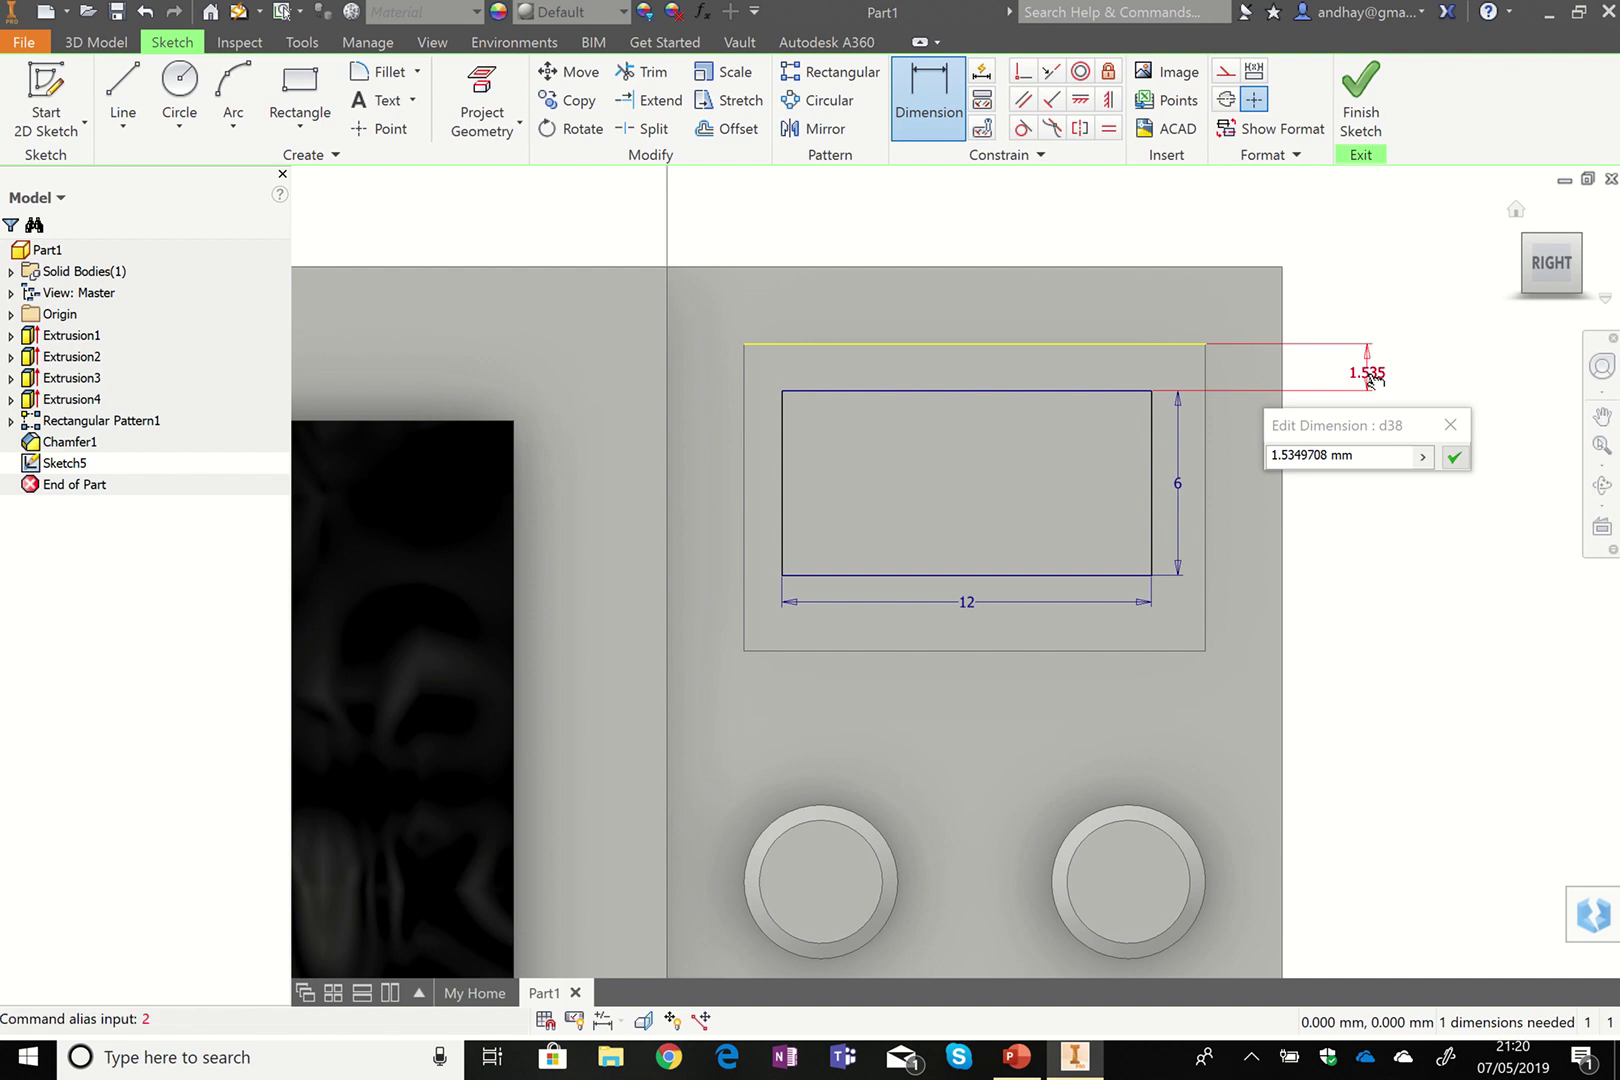
click(1372, 459)
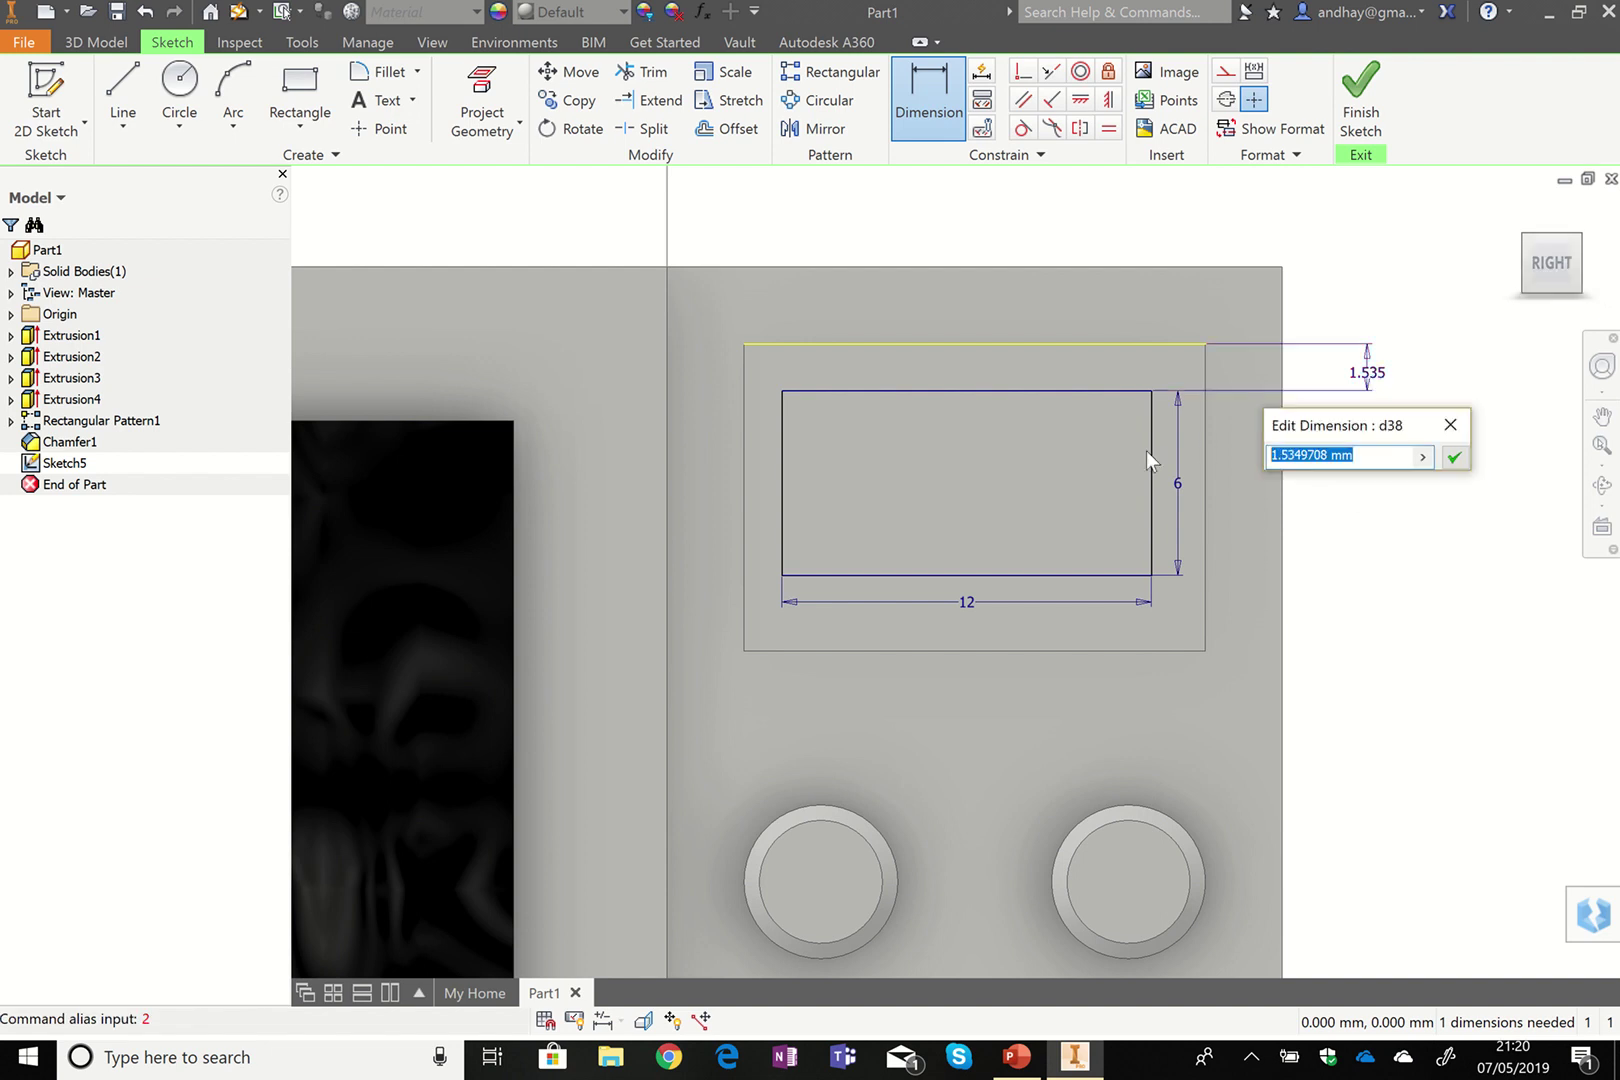
text(2)
key(Return)
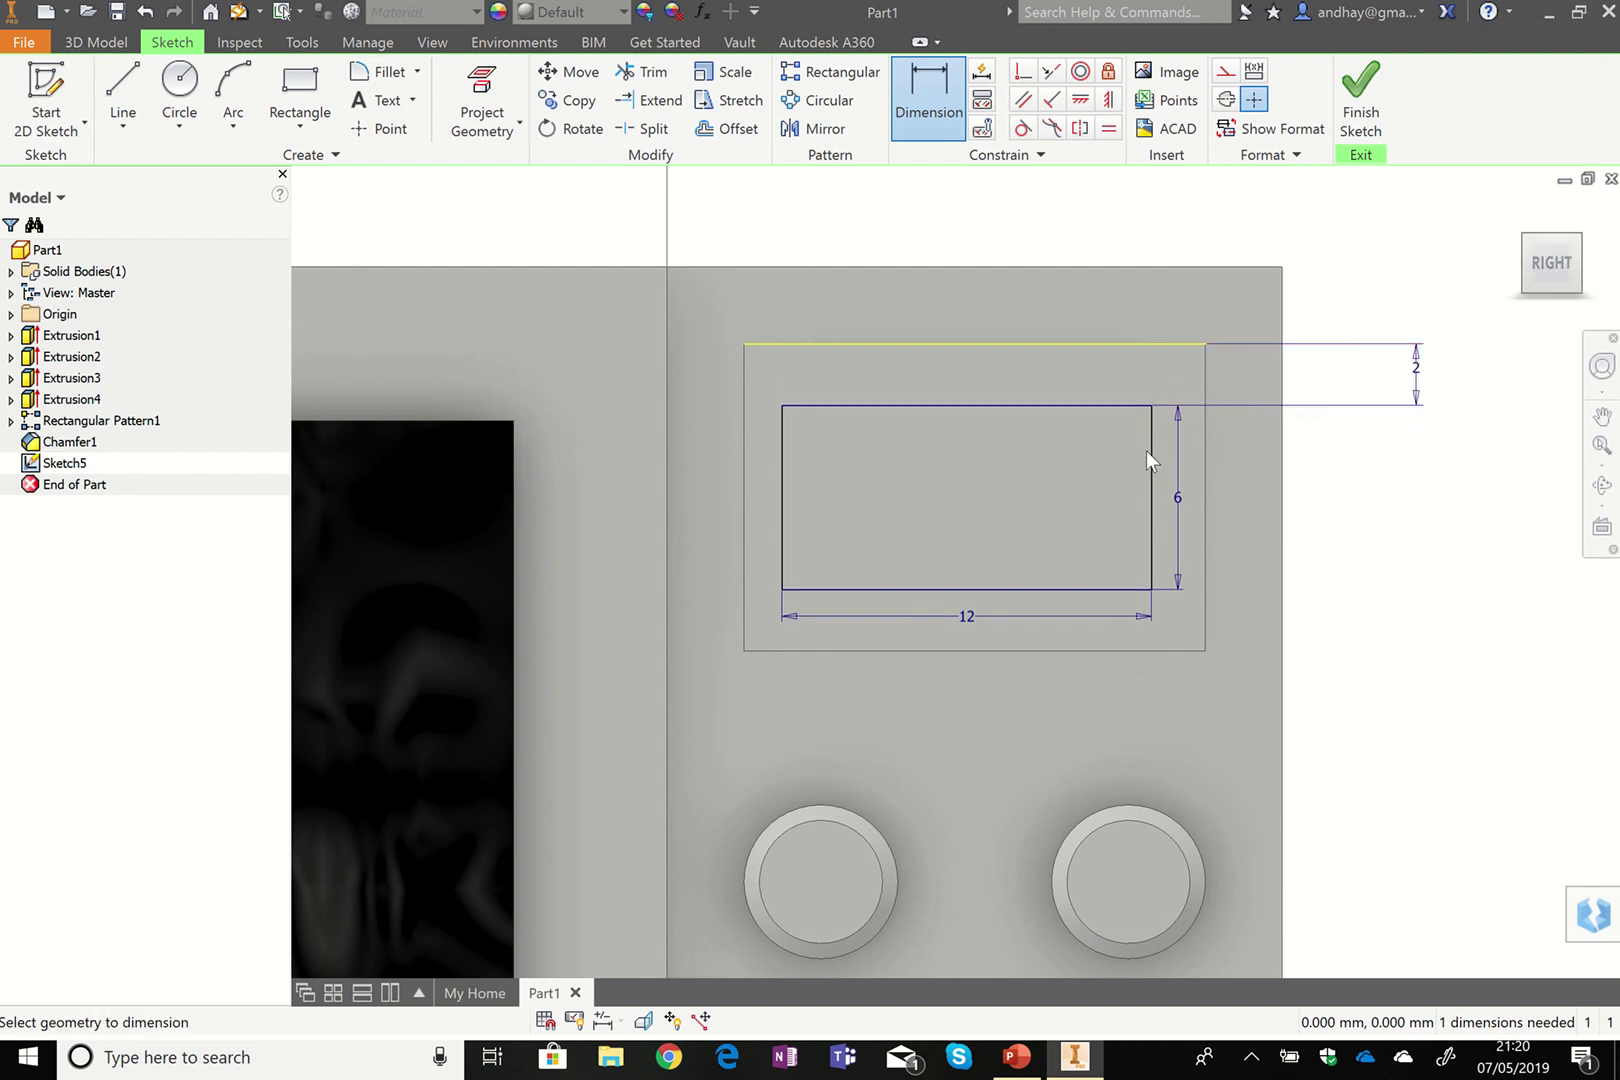
Dimension the rectangle's right edge 1.5 mm in from the outline's right edge.
click(1152, 549)
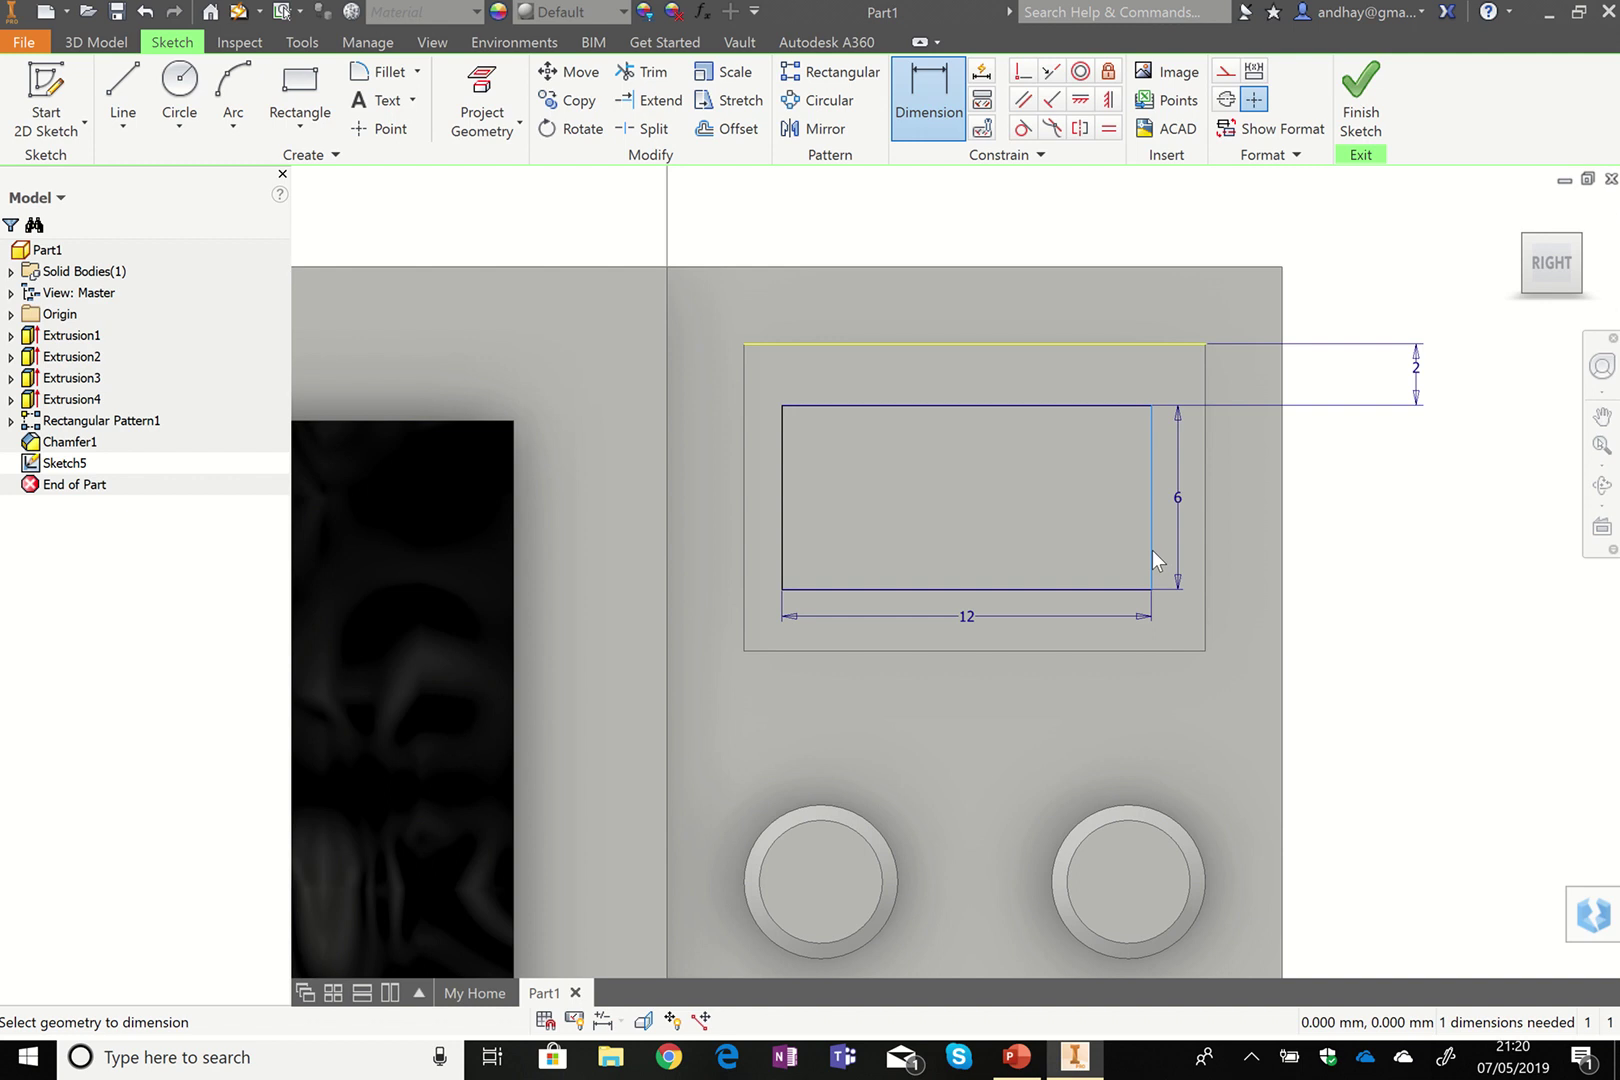
click(1205, 556)
click(1186, 729)
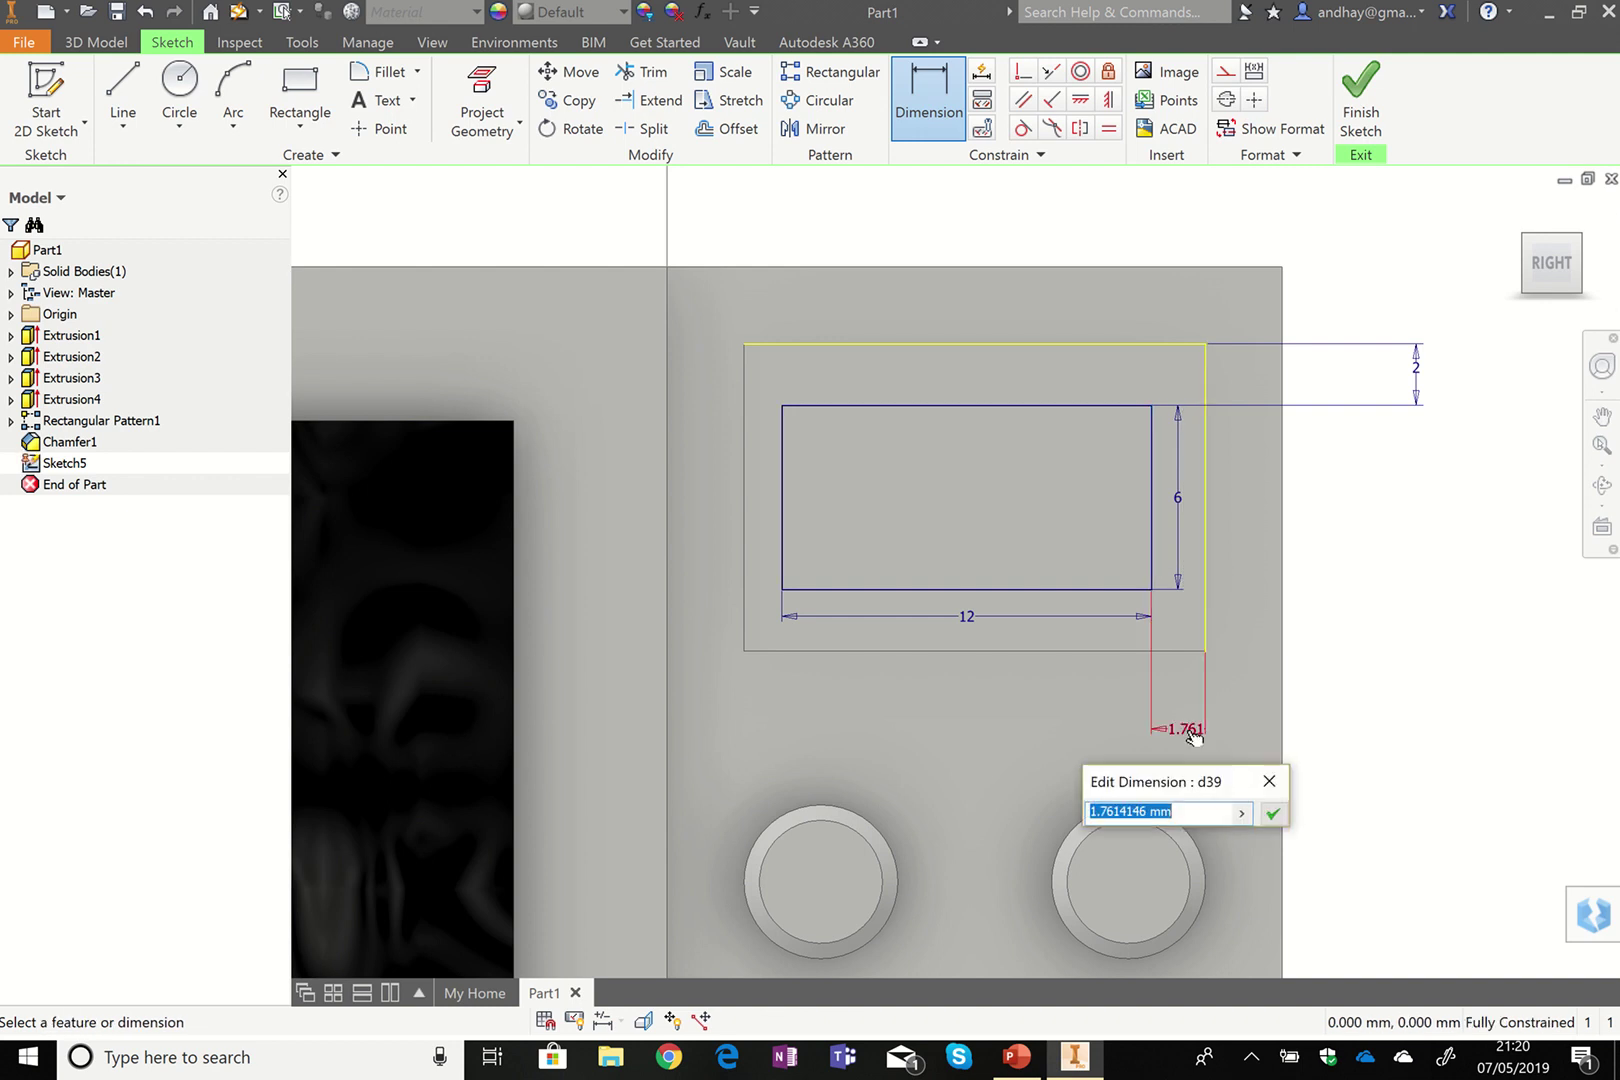
text(1.5)
key(Return)
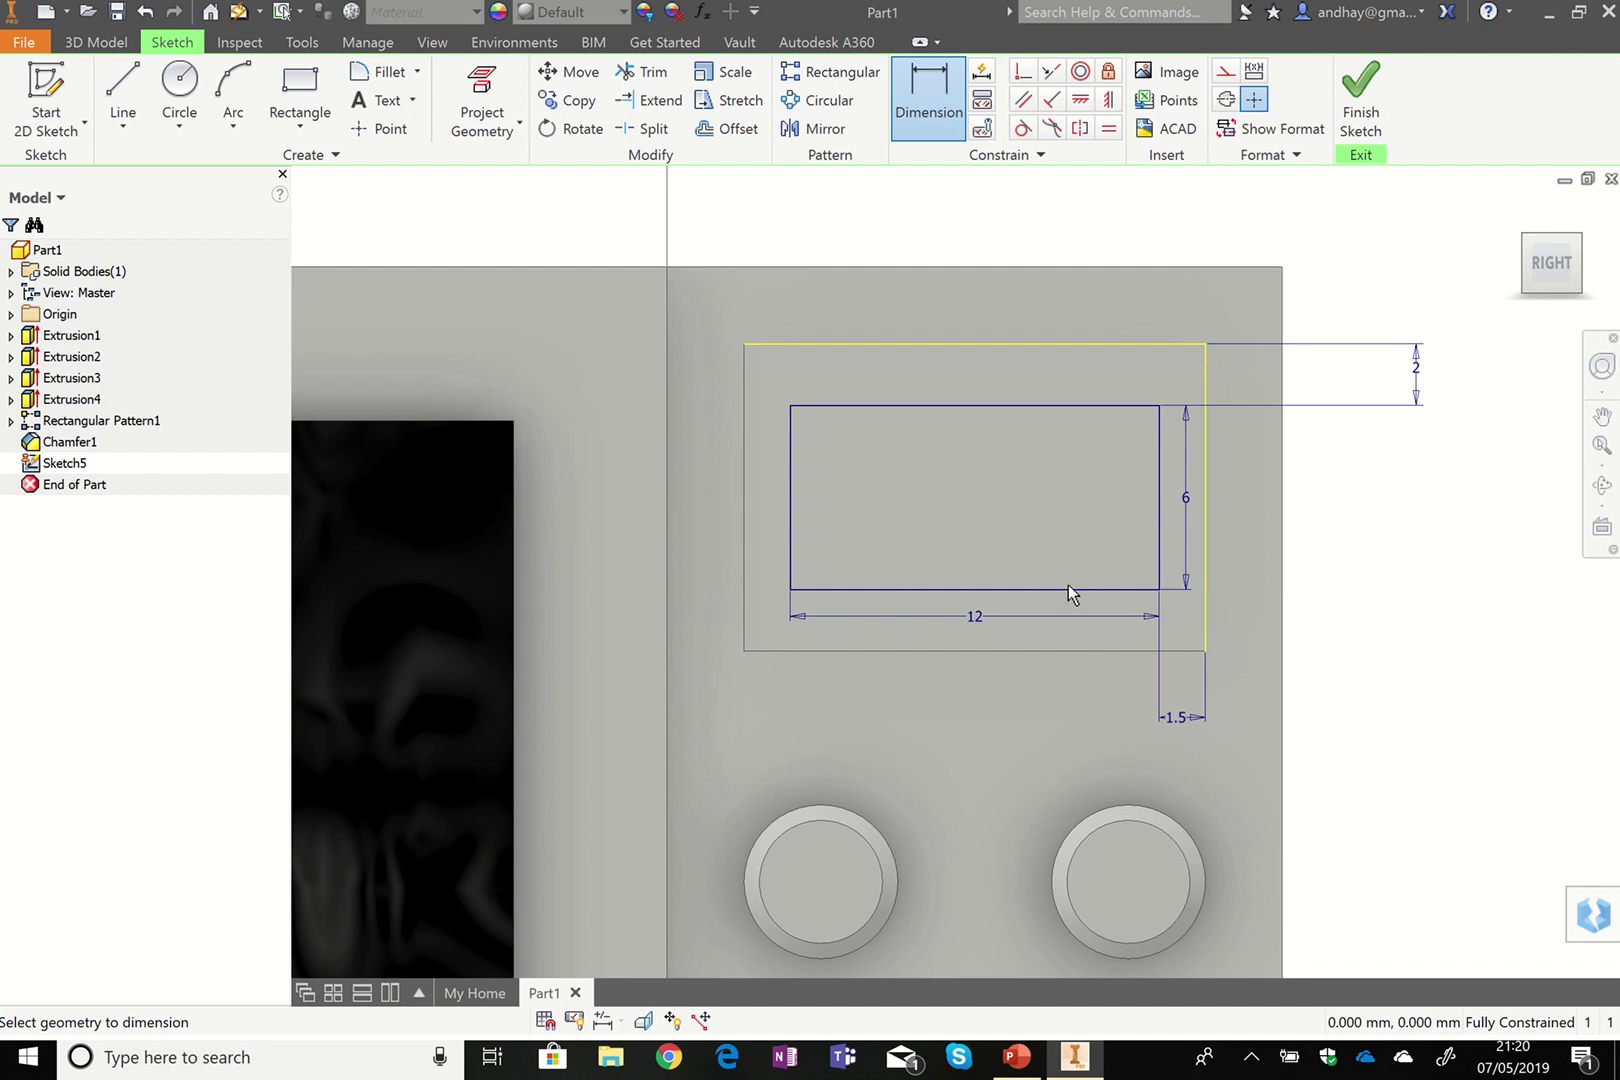
Extrude the 12 by 6 display rectangle 0.5 mm inward, flipped to cut into the panel.
click(1384, 88)
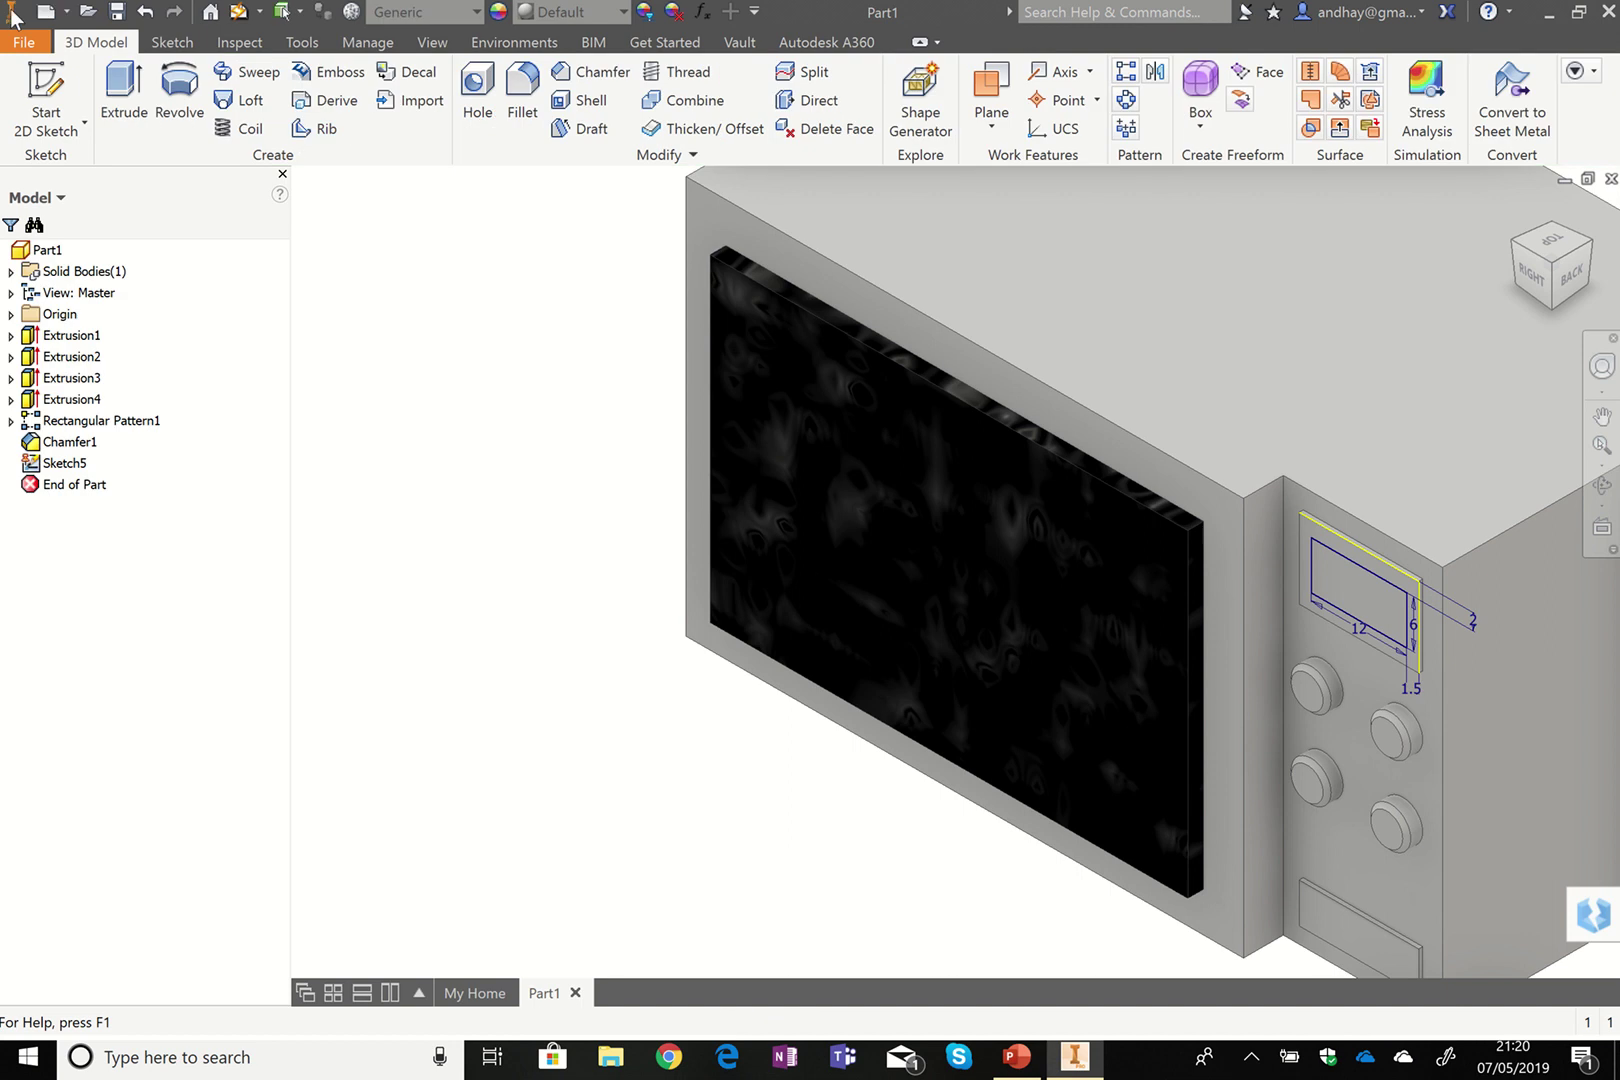
click(124, 96)
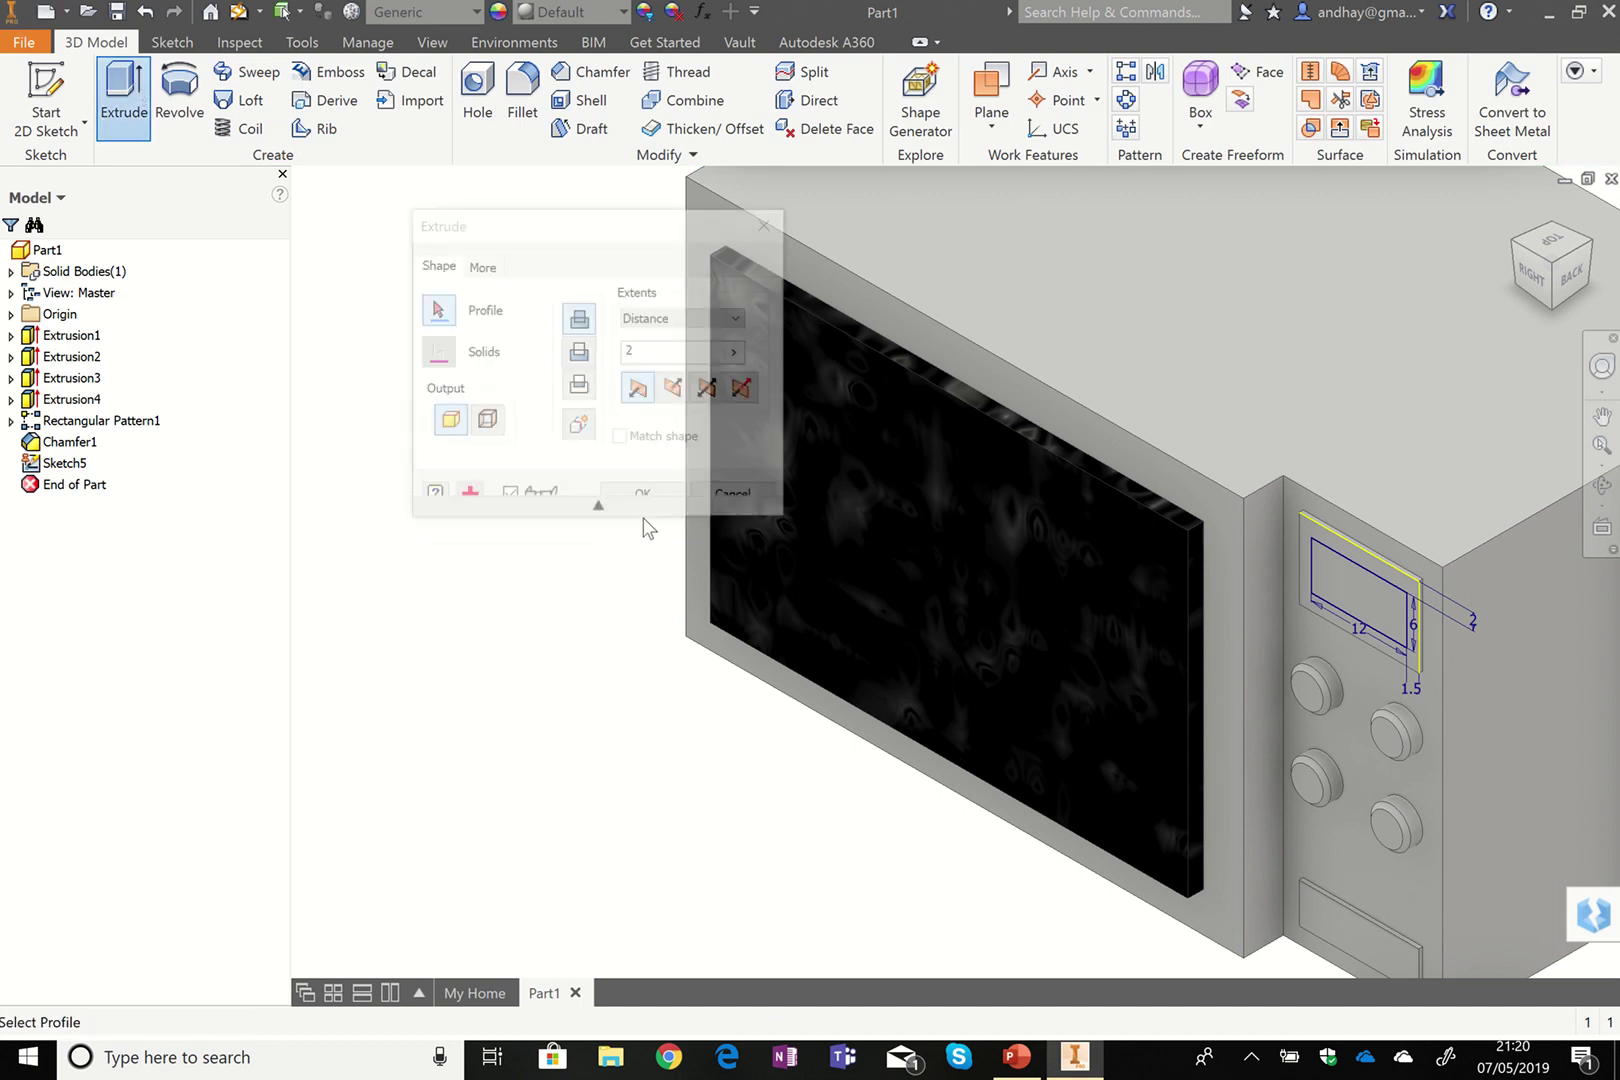
click(1390, 605)
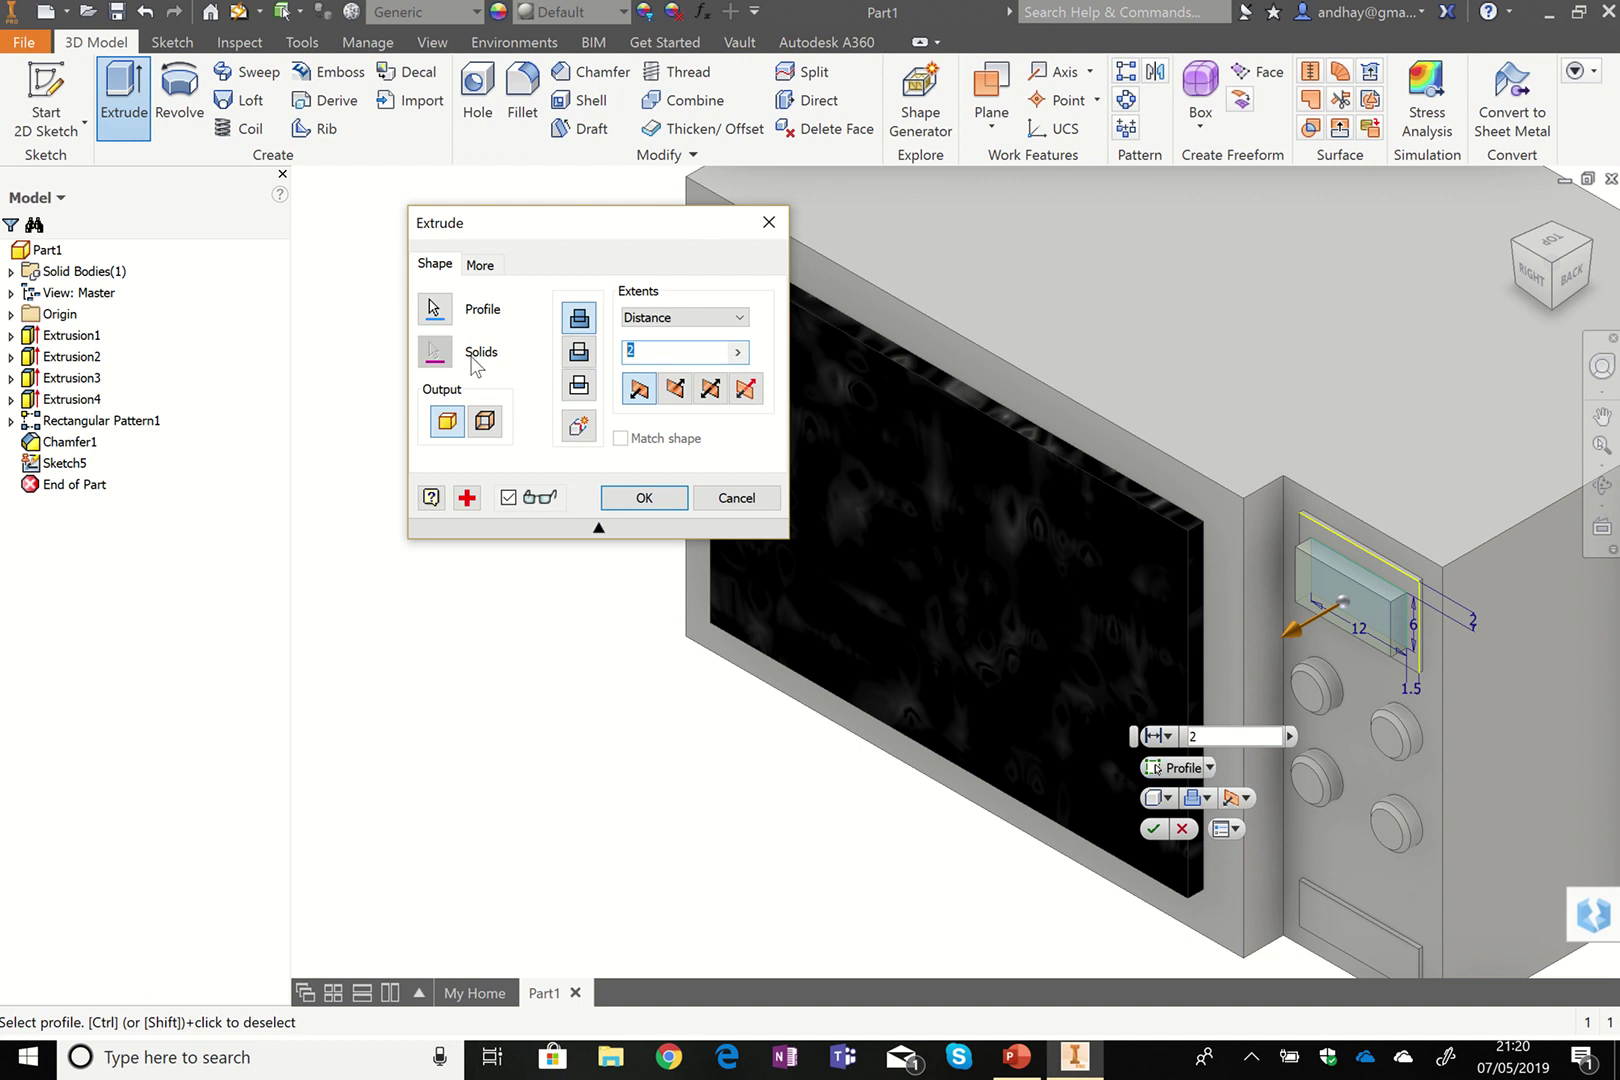
text(0.5)
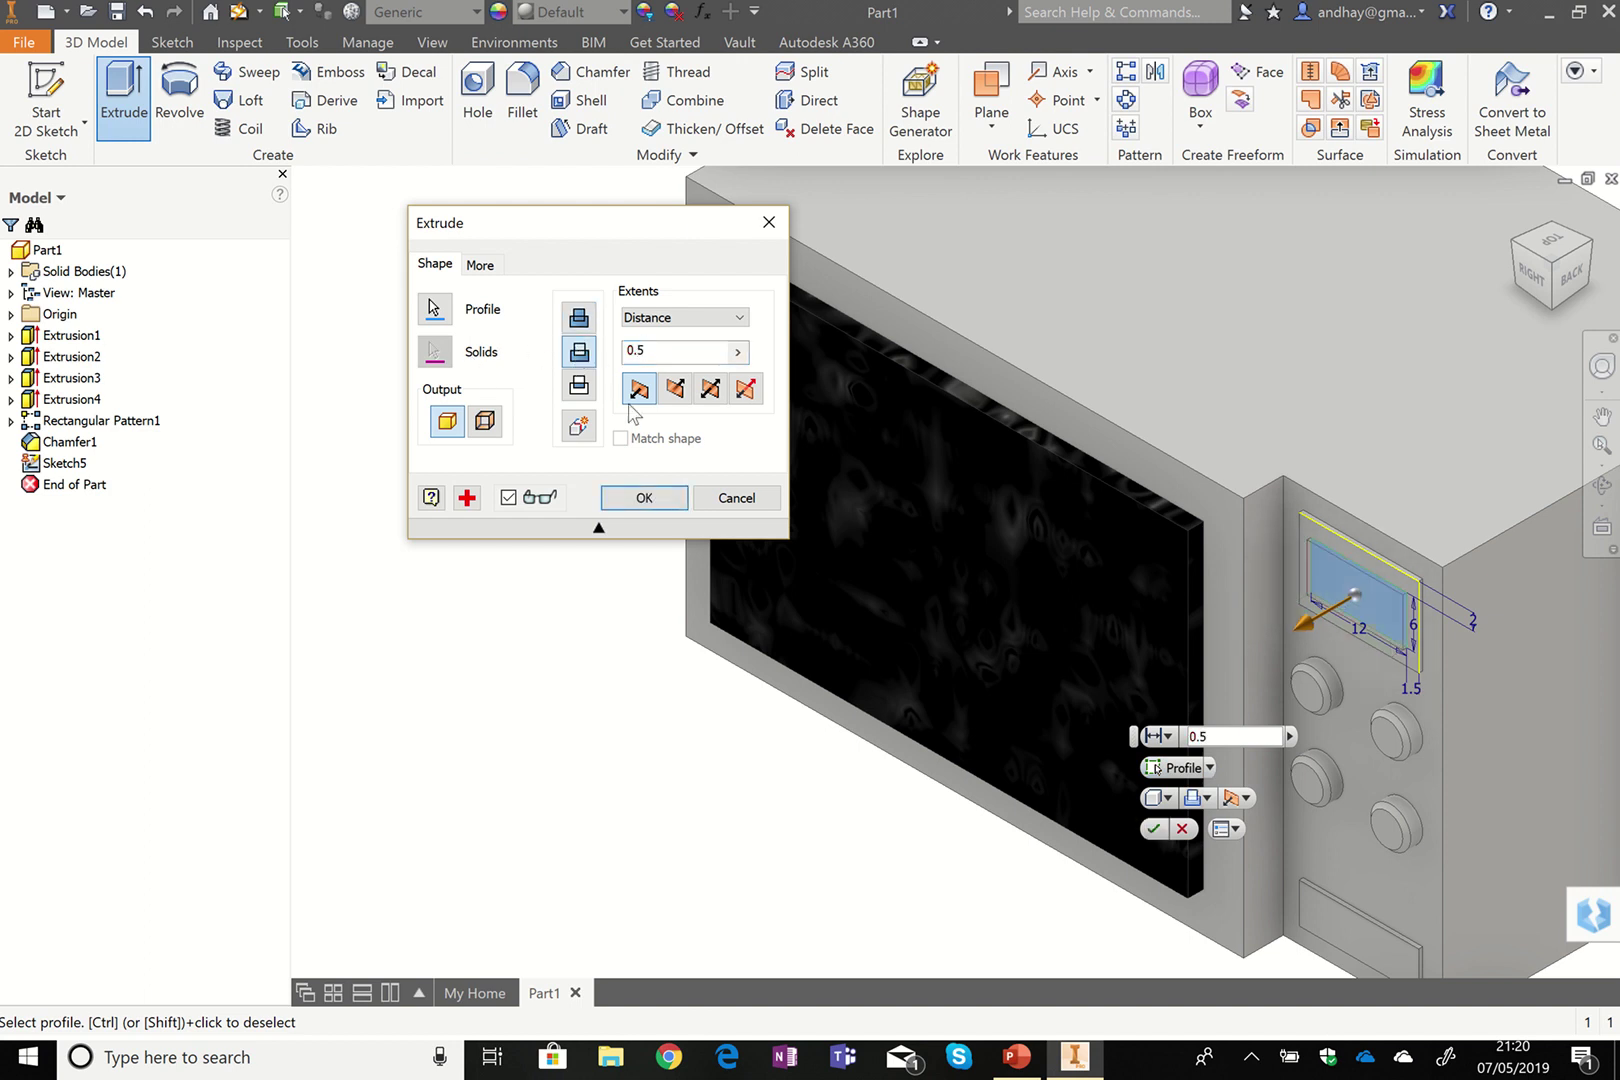
scroll(1469, 597, up, 5)
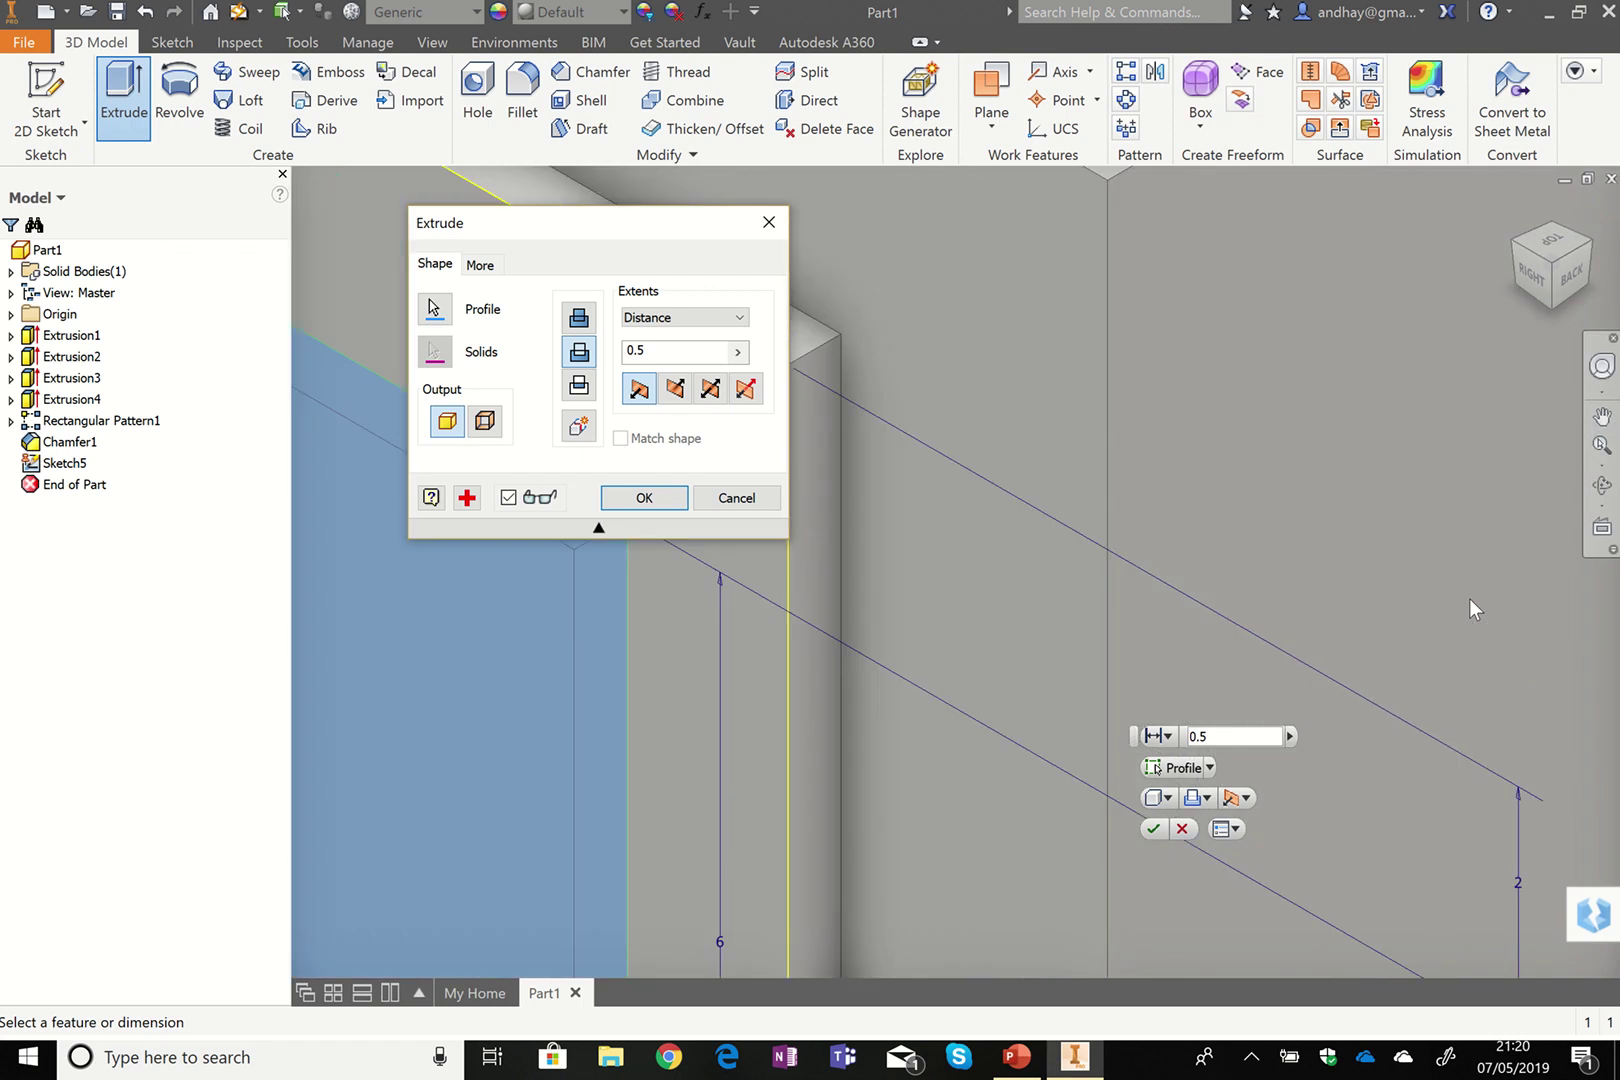
scroll(1469, 597, down, 4)
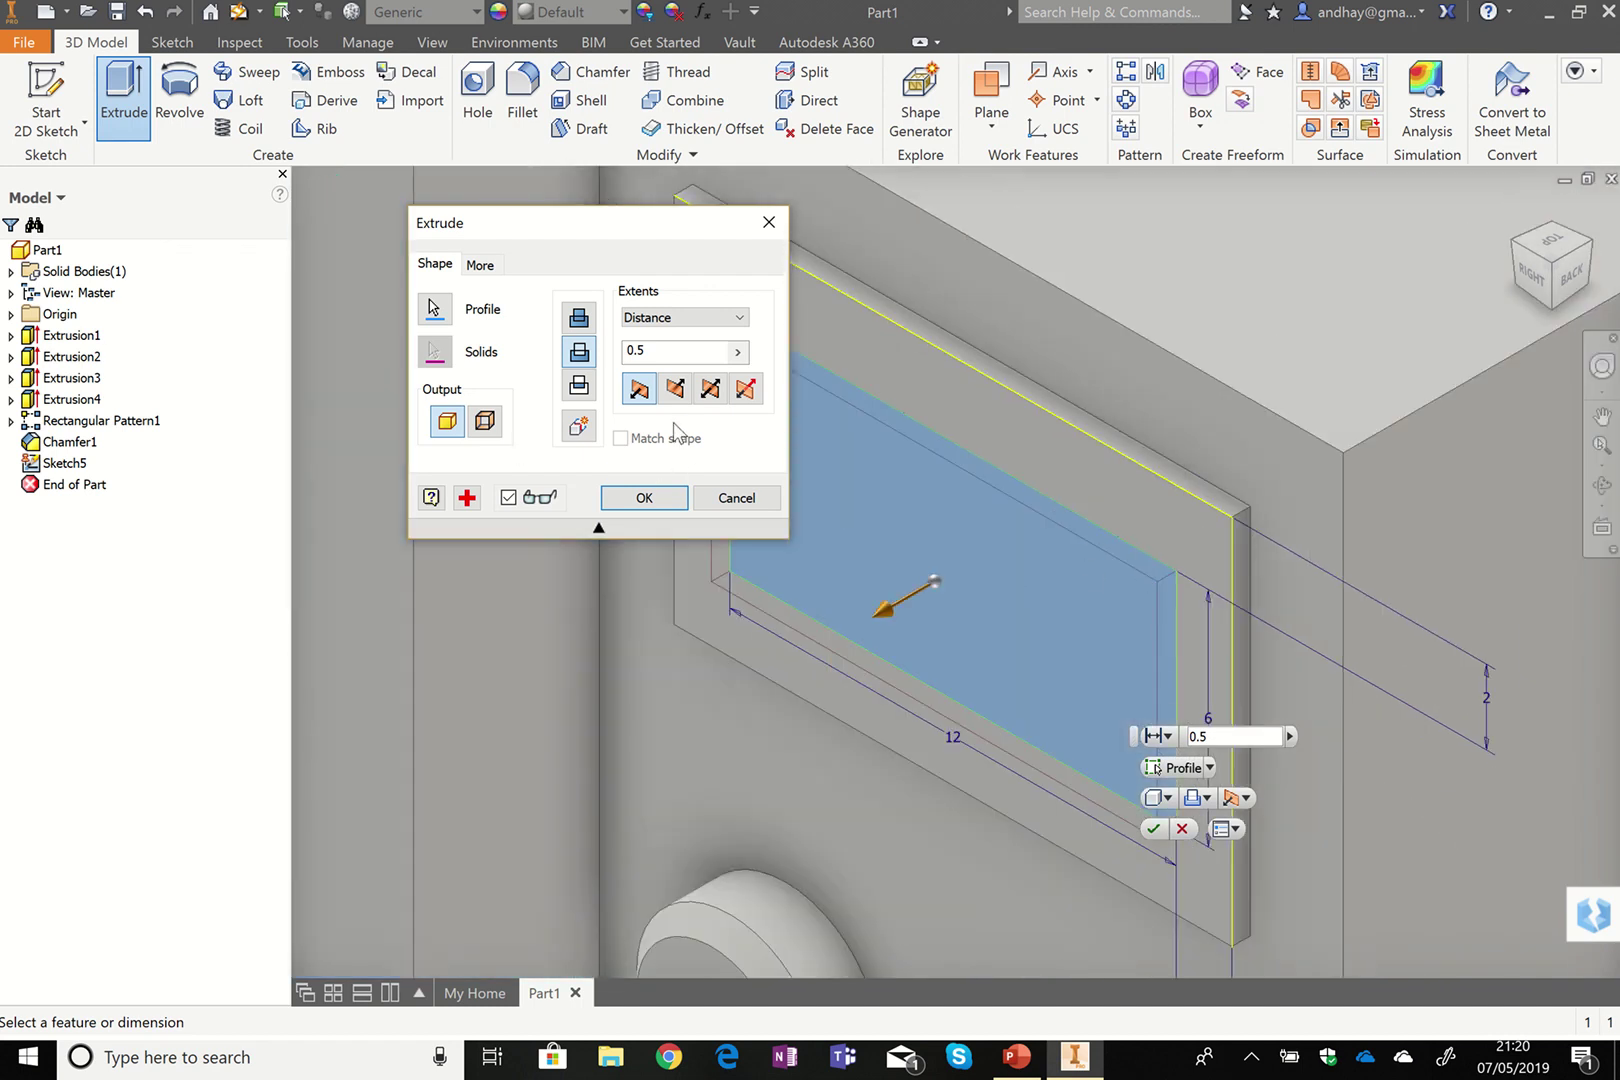
click(675, 388)
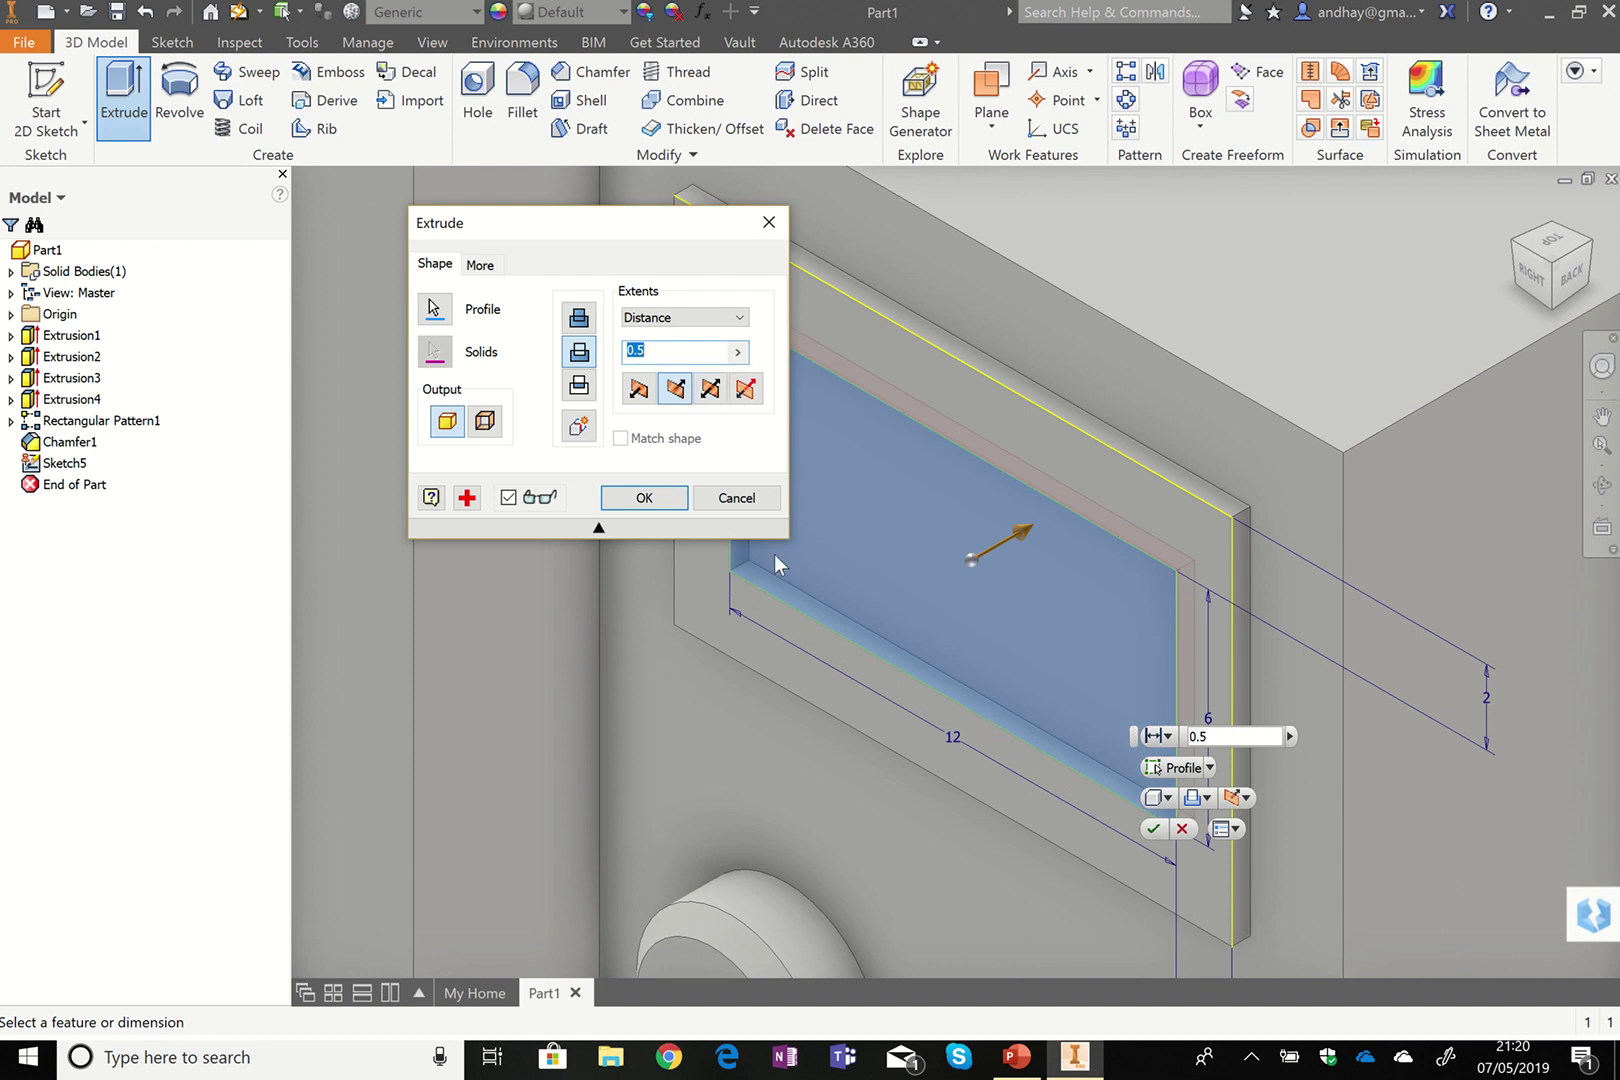
click(644, 497)
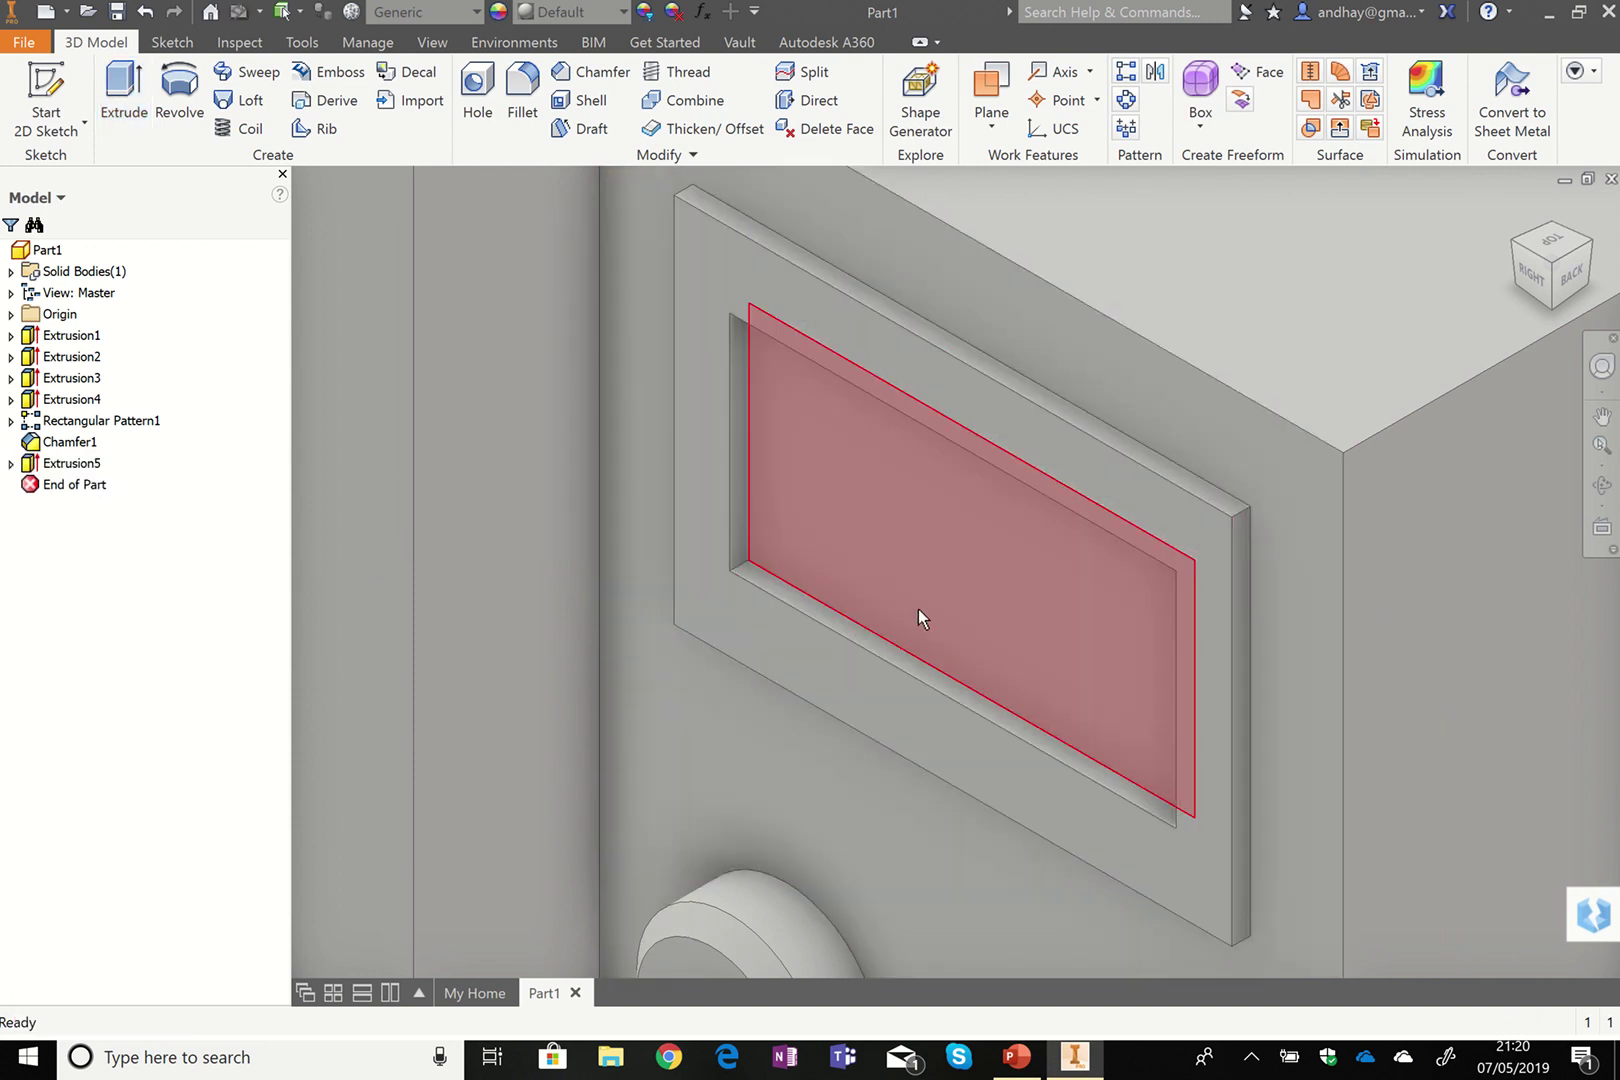
Start a new sketch on the recessed display face.
right_click(917, 611)
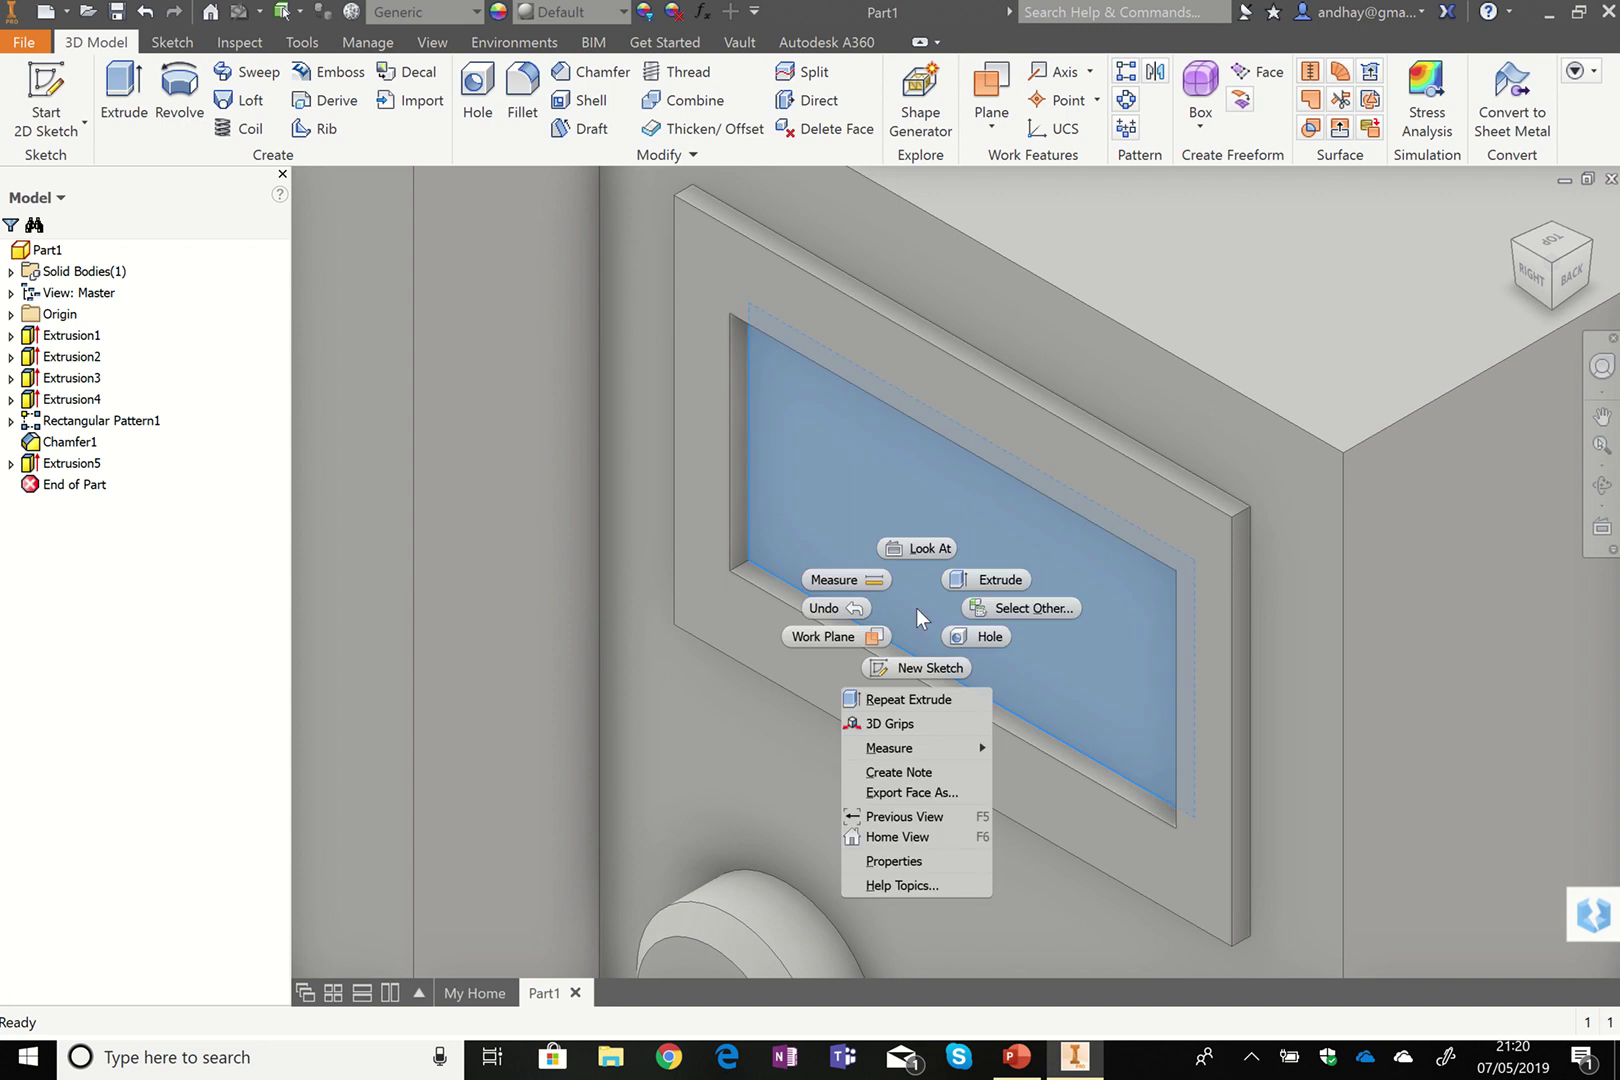
click(920, 667)
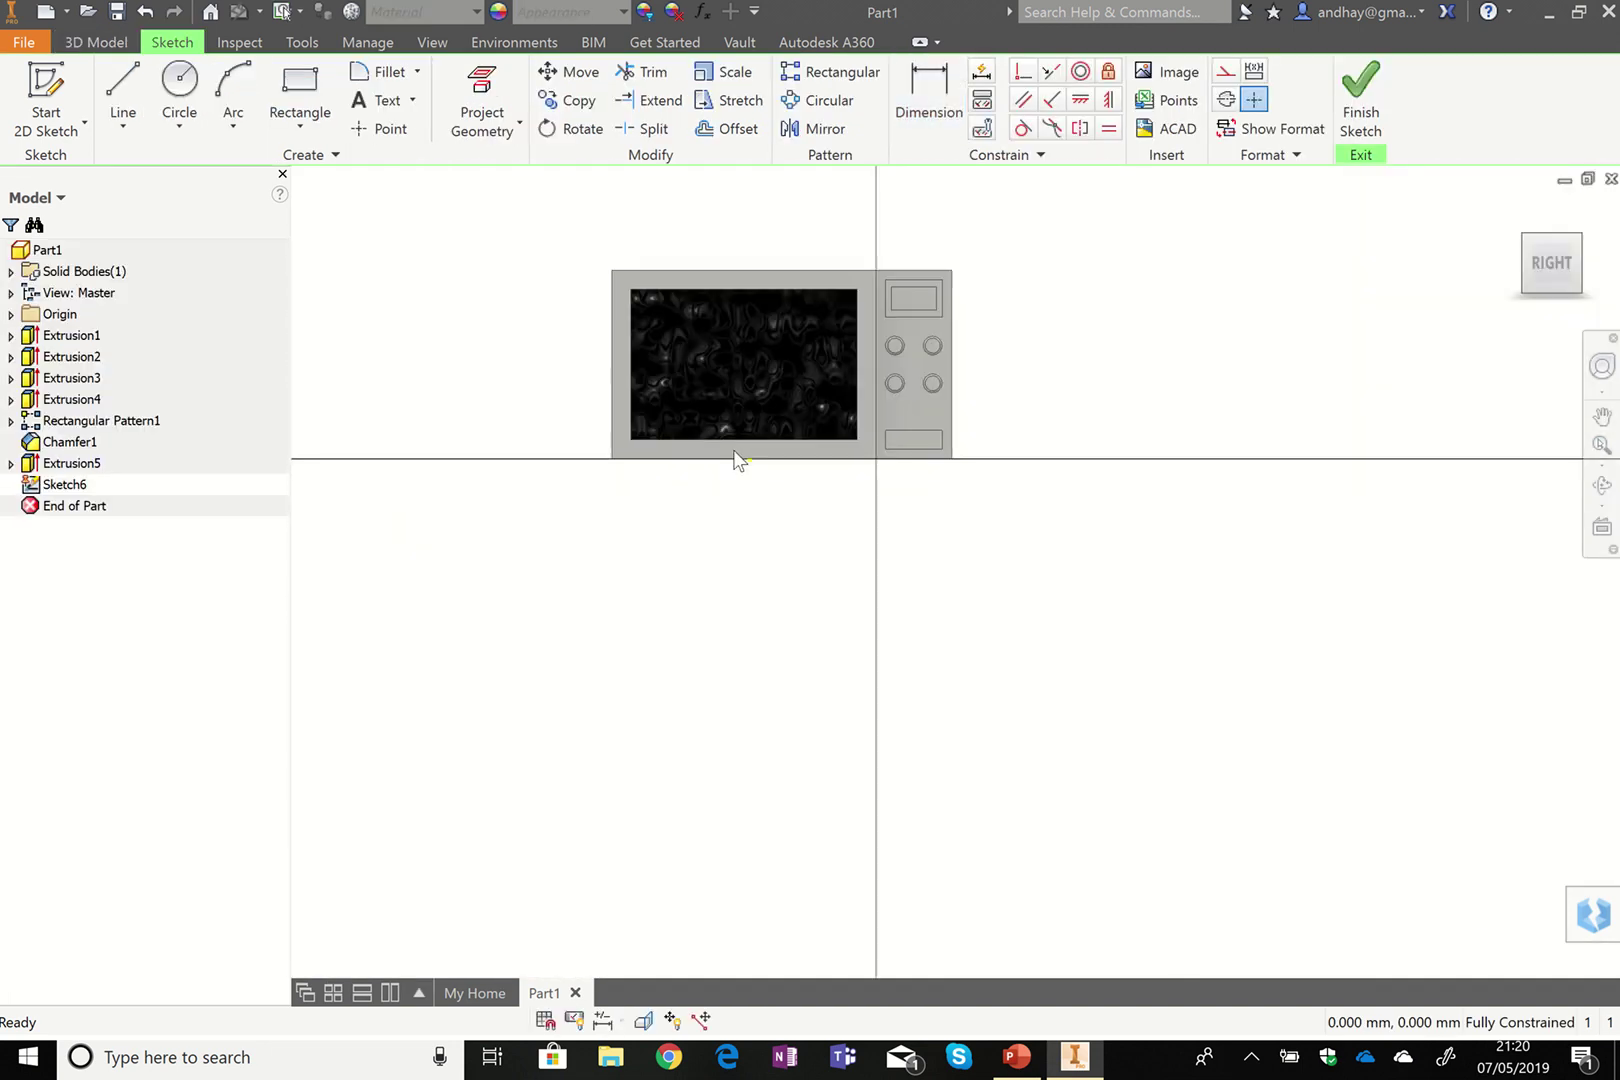
scroll(928, 293, up, 10)
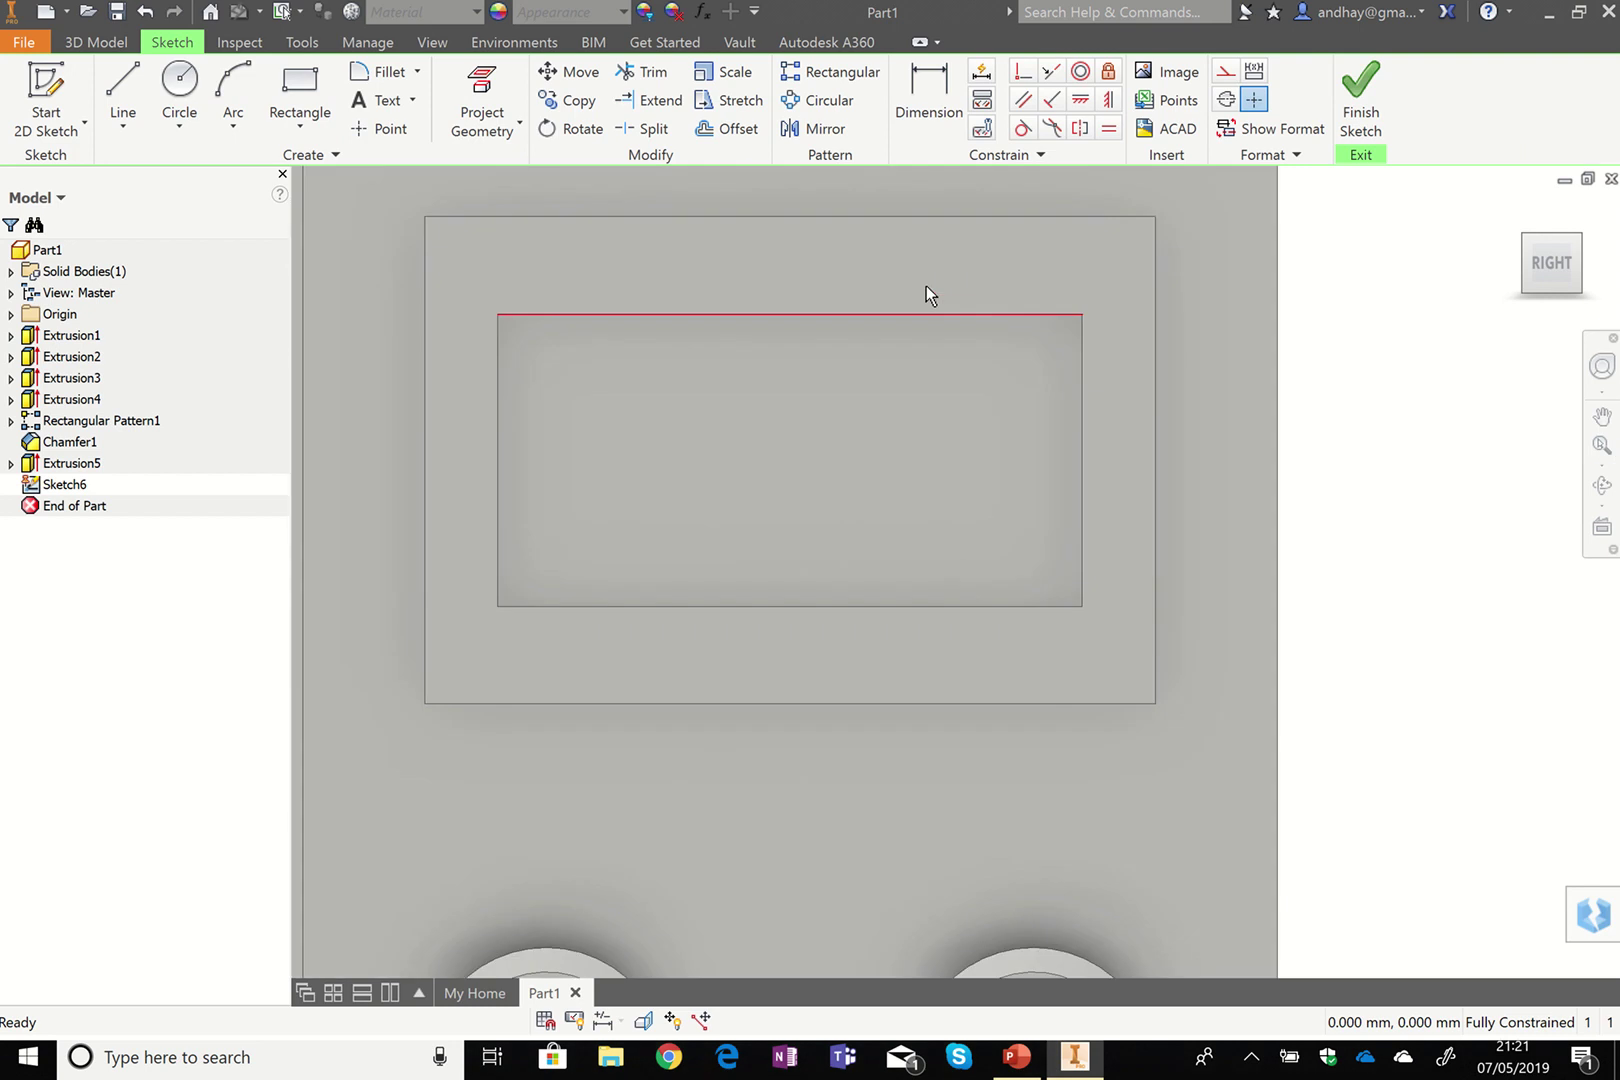
scroll(926, 294, down, 2)
scroll(924, 285, down, 2)
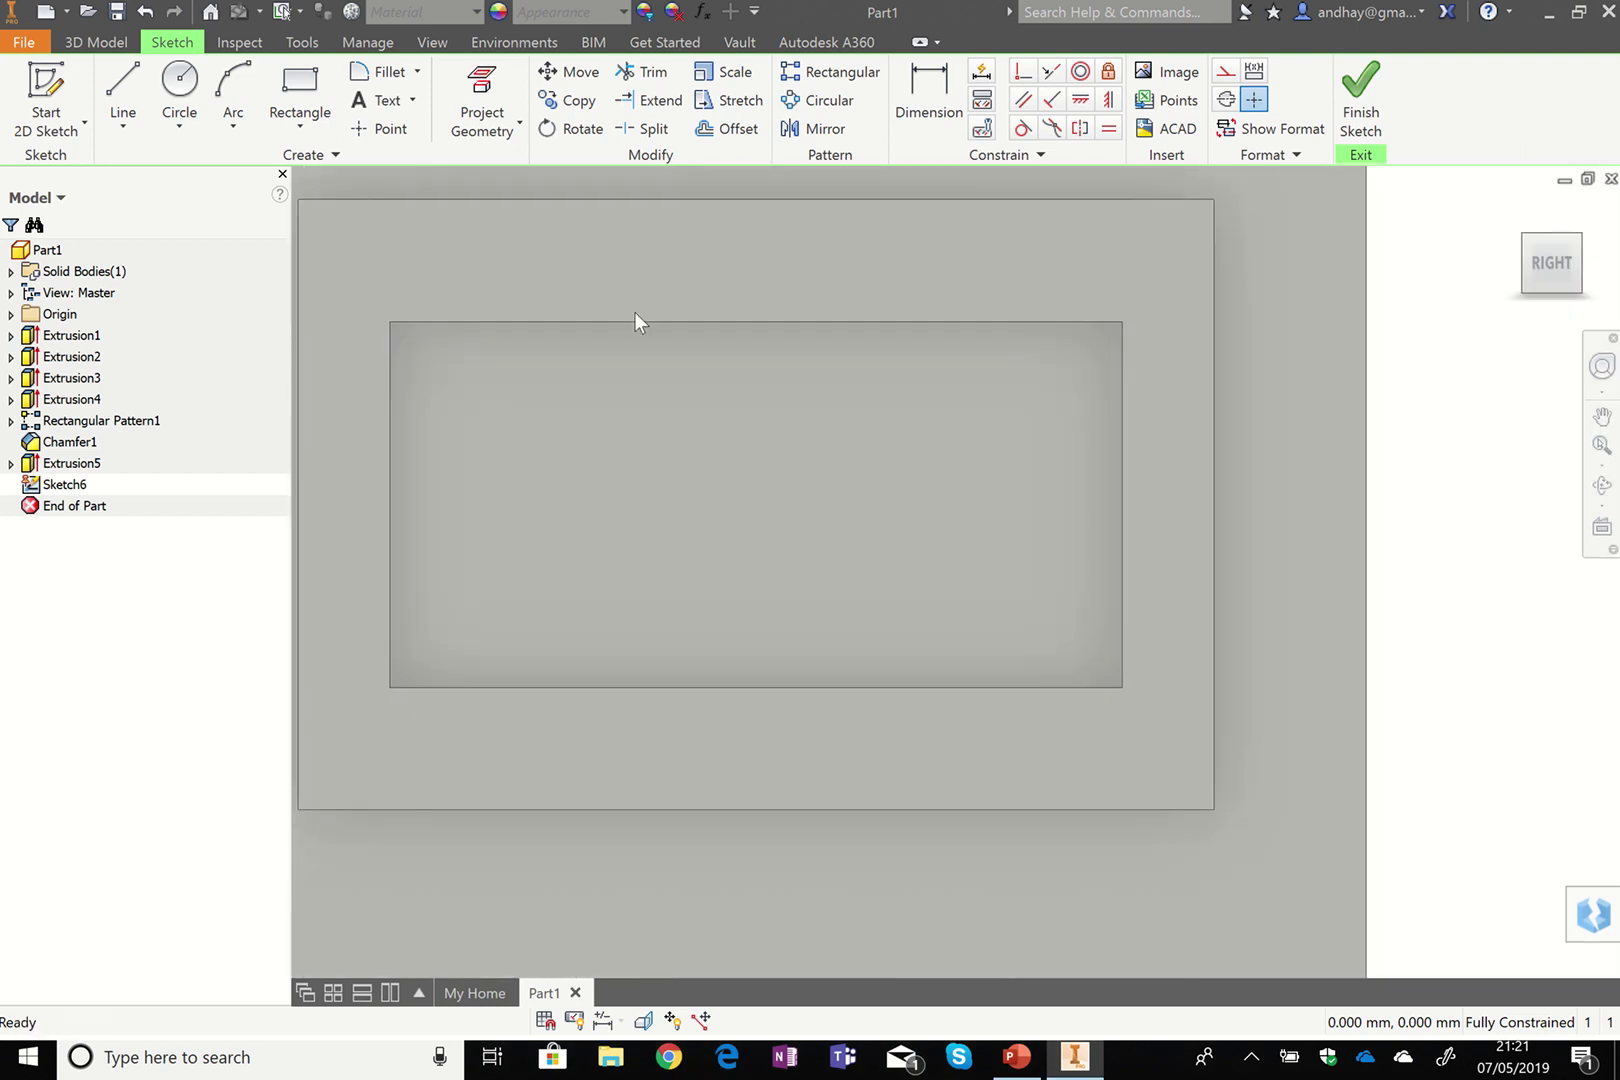
Draw a text box and enter 'FULL POWER' at text size 1.
click(385, 108)
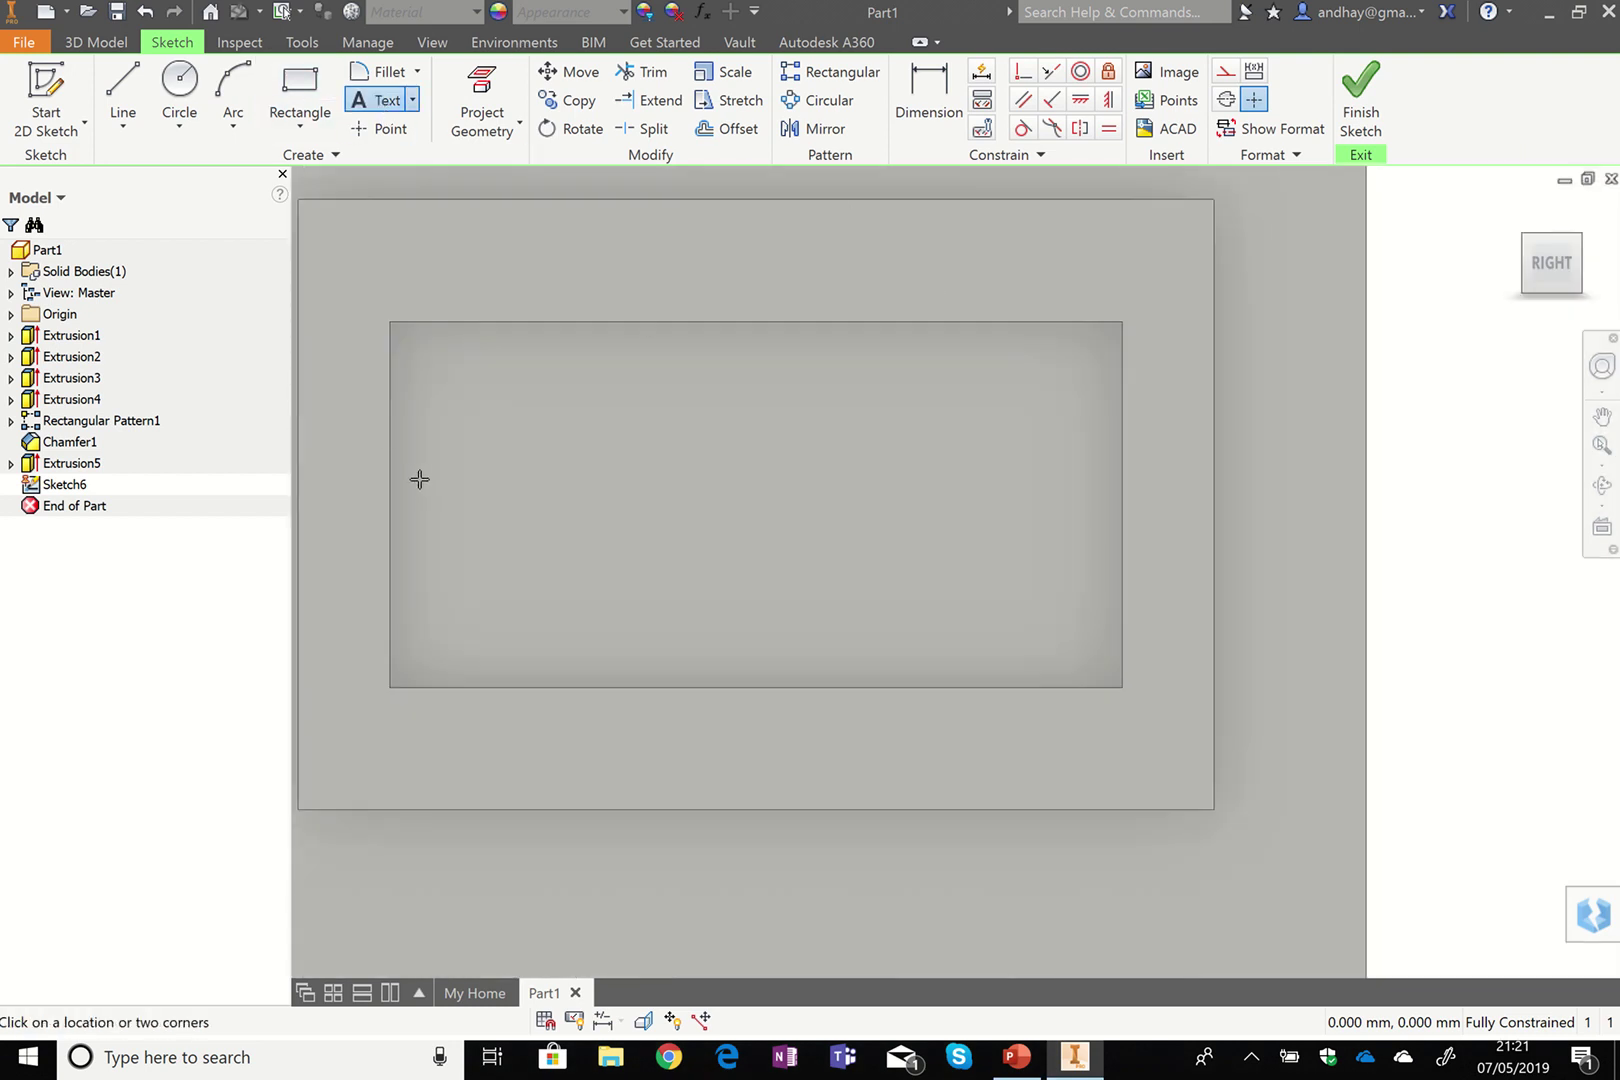
click(418, 477)
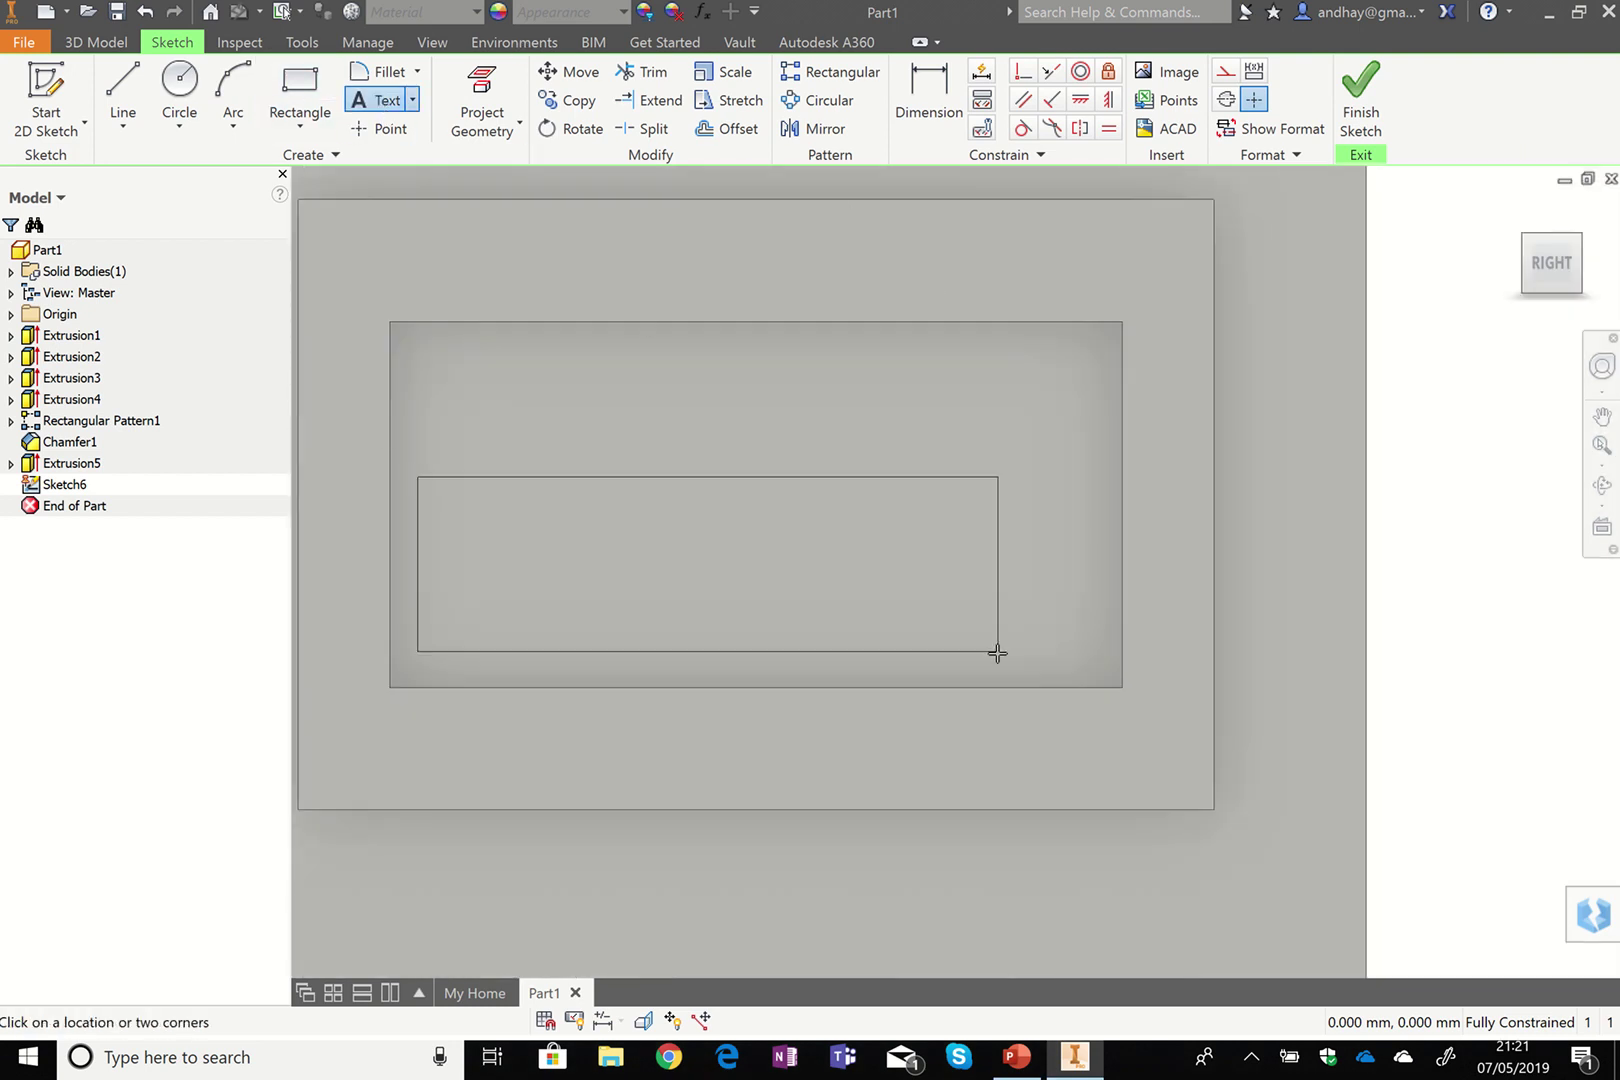
click(1092, 651)
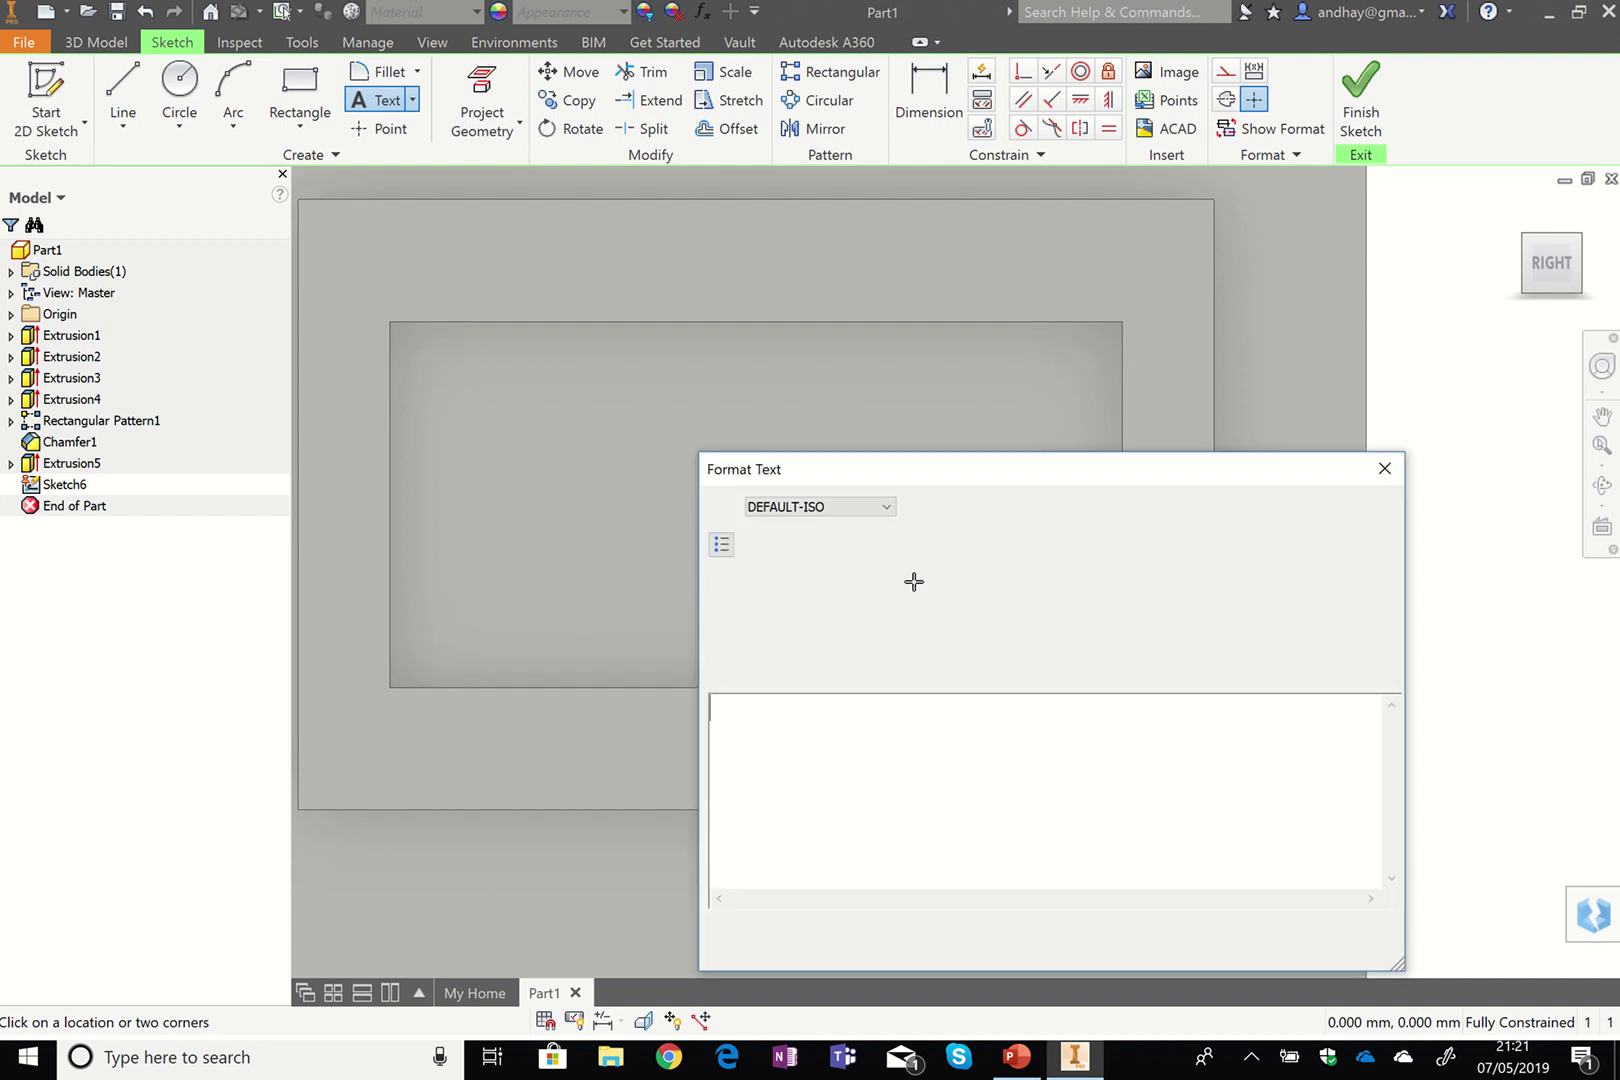
text(Ful)
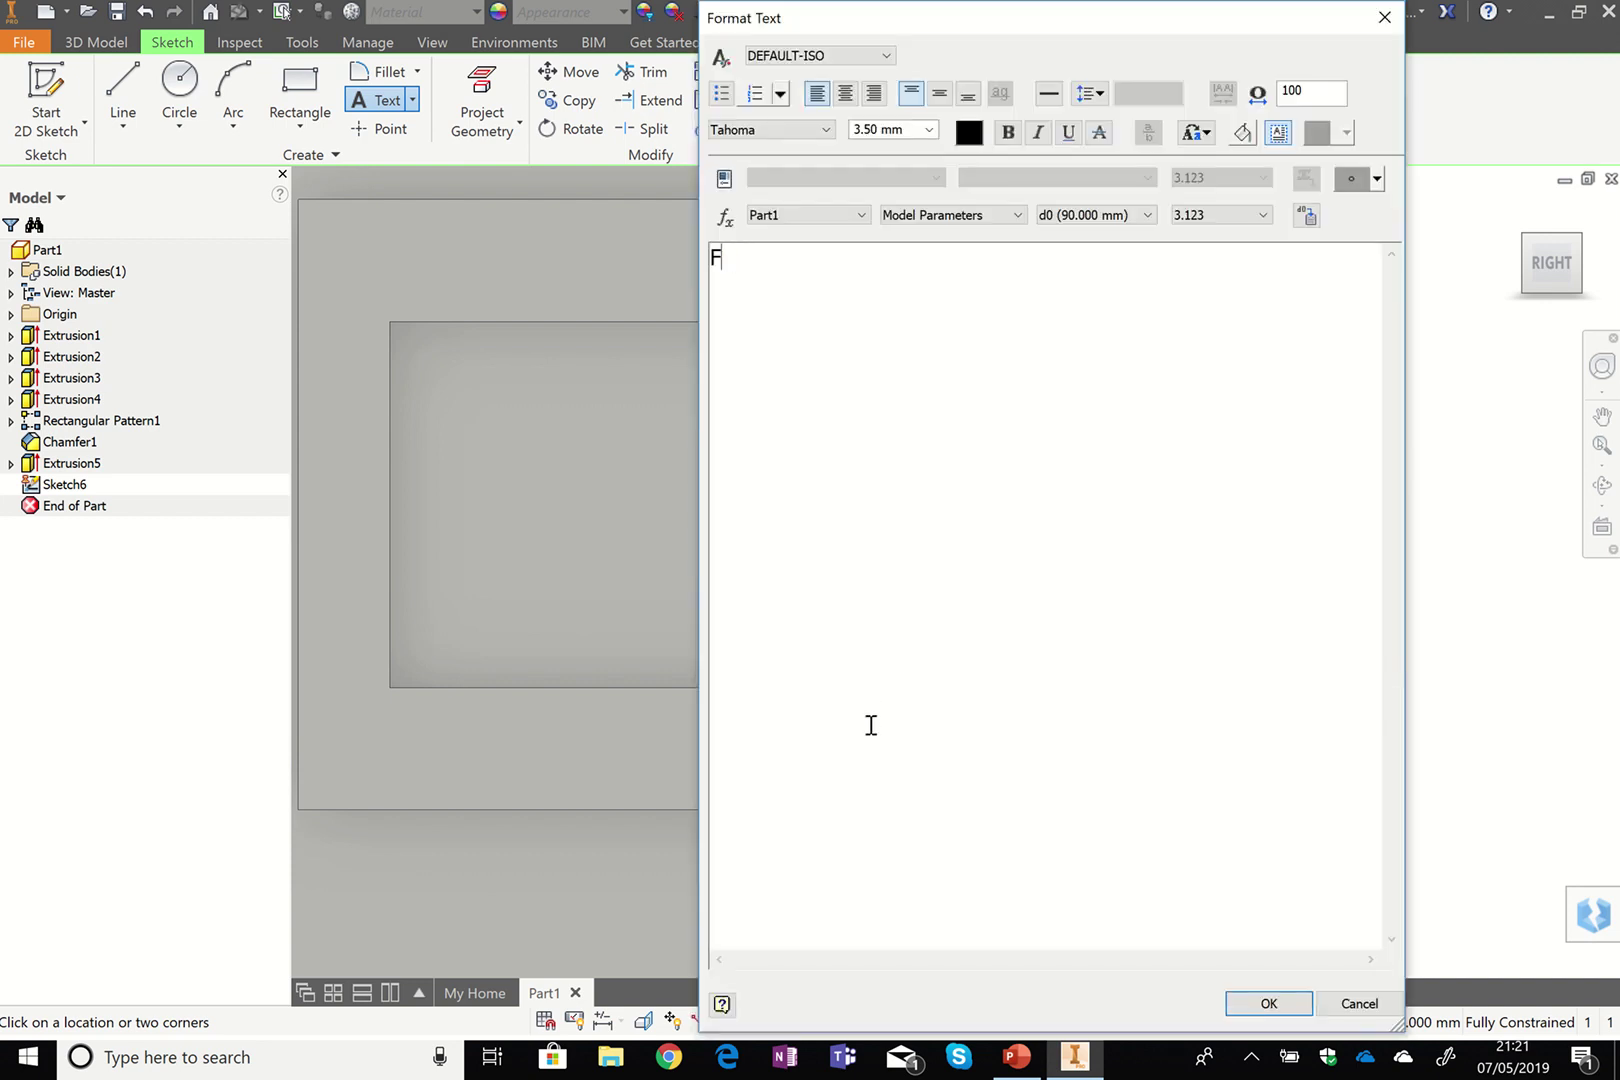
text(Y)
key(BackSpace)
text(ULL POWER)
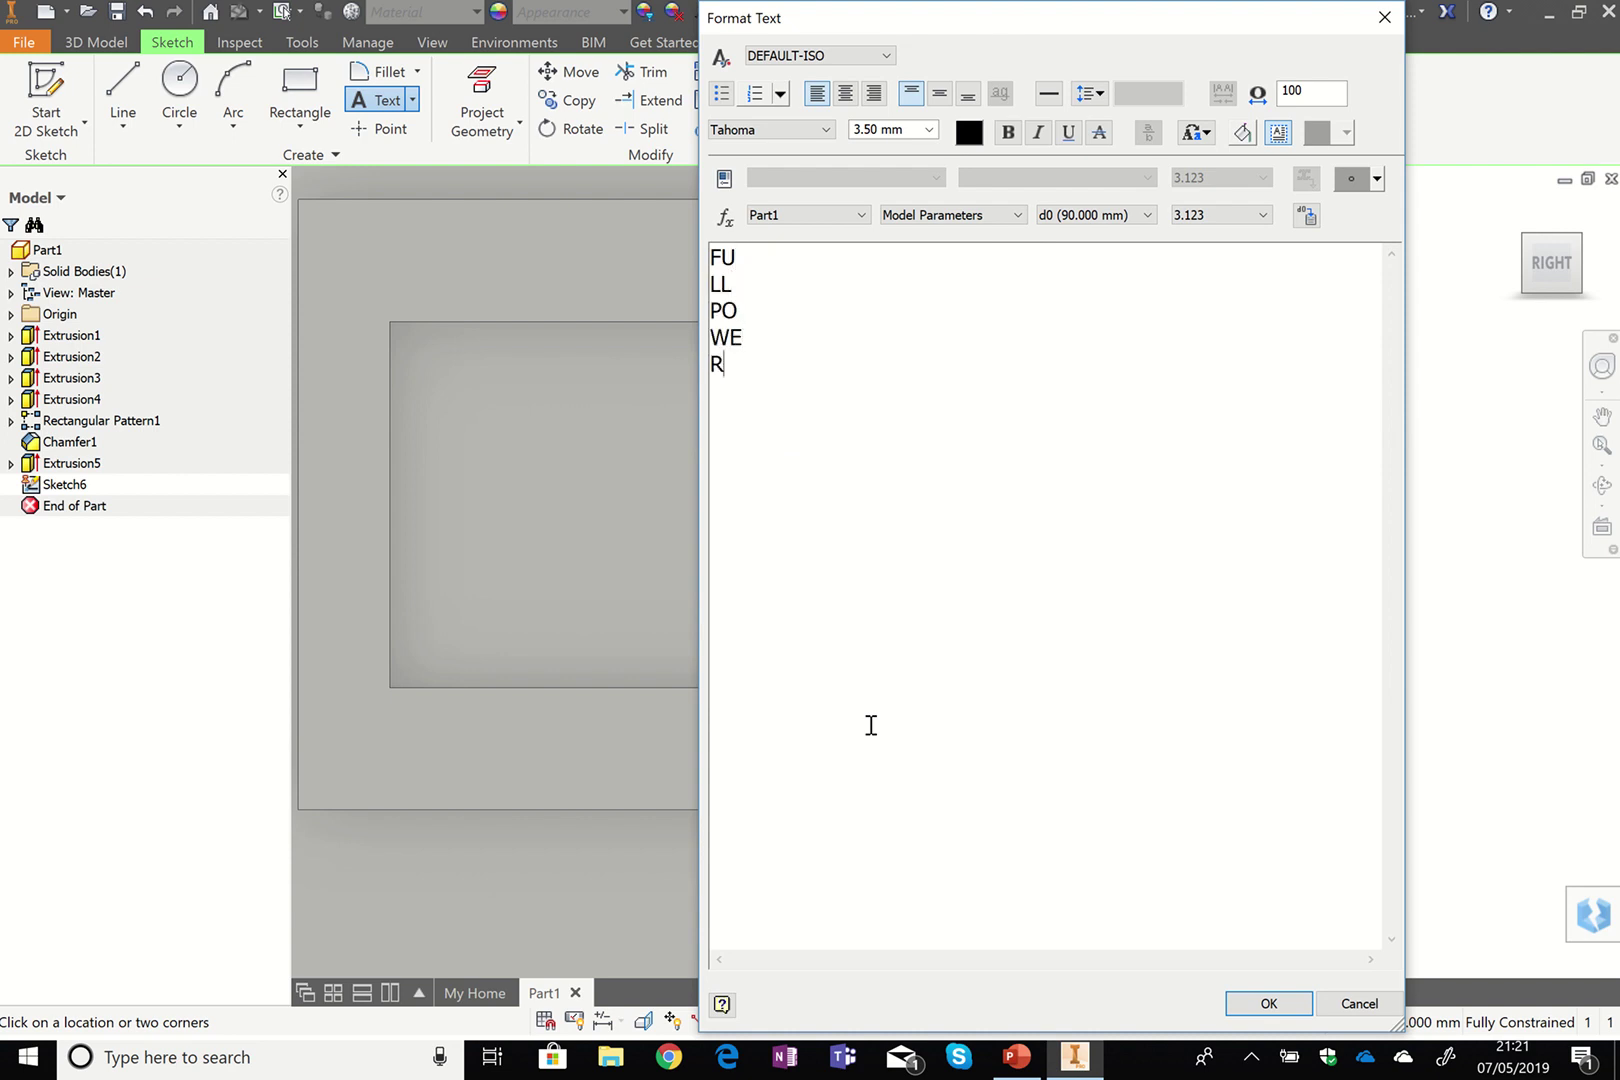
key(ctrl+a)
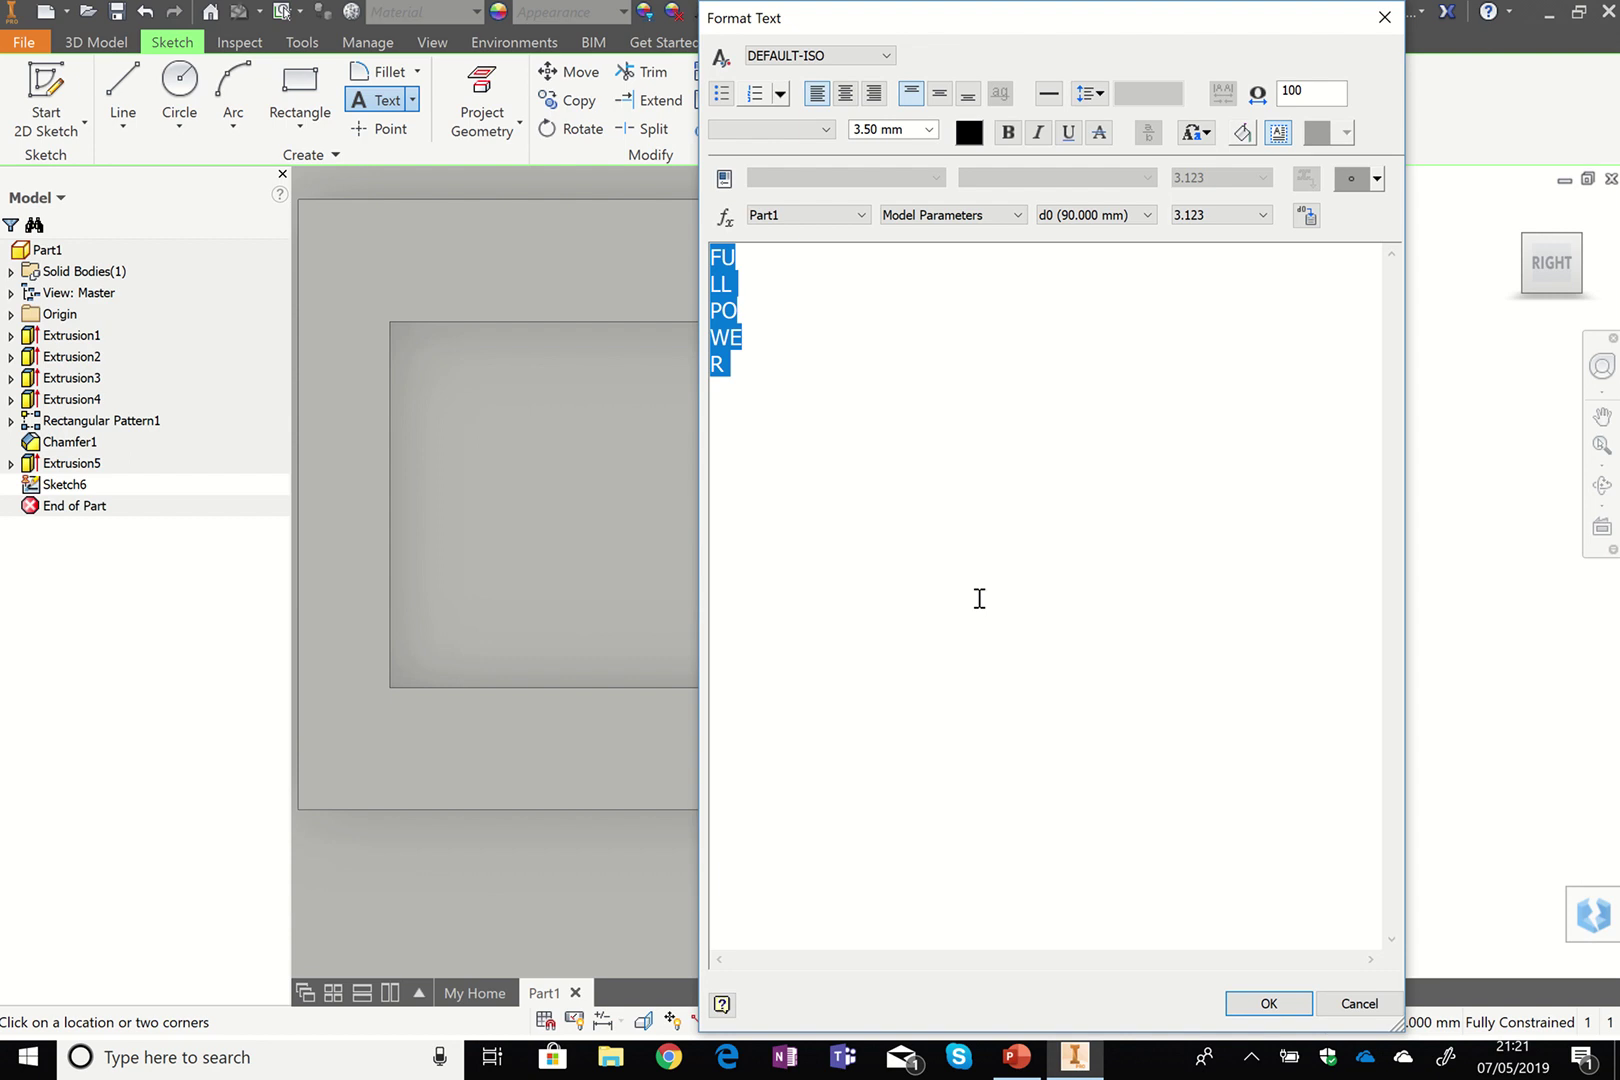
click(911, 129)
text(1)
key(Return)
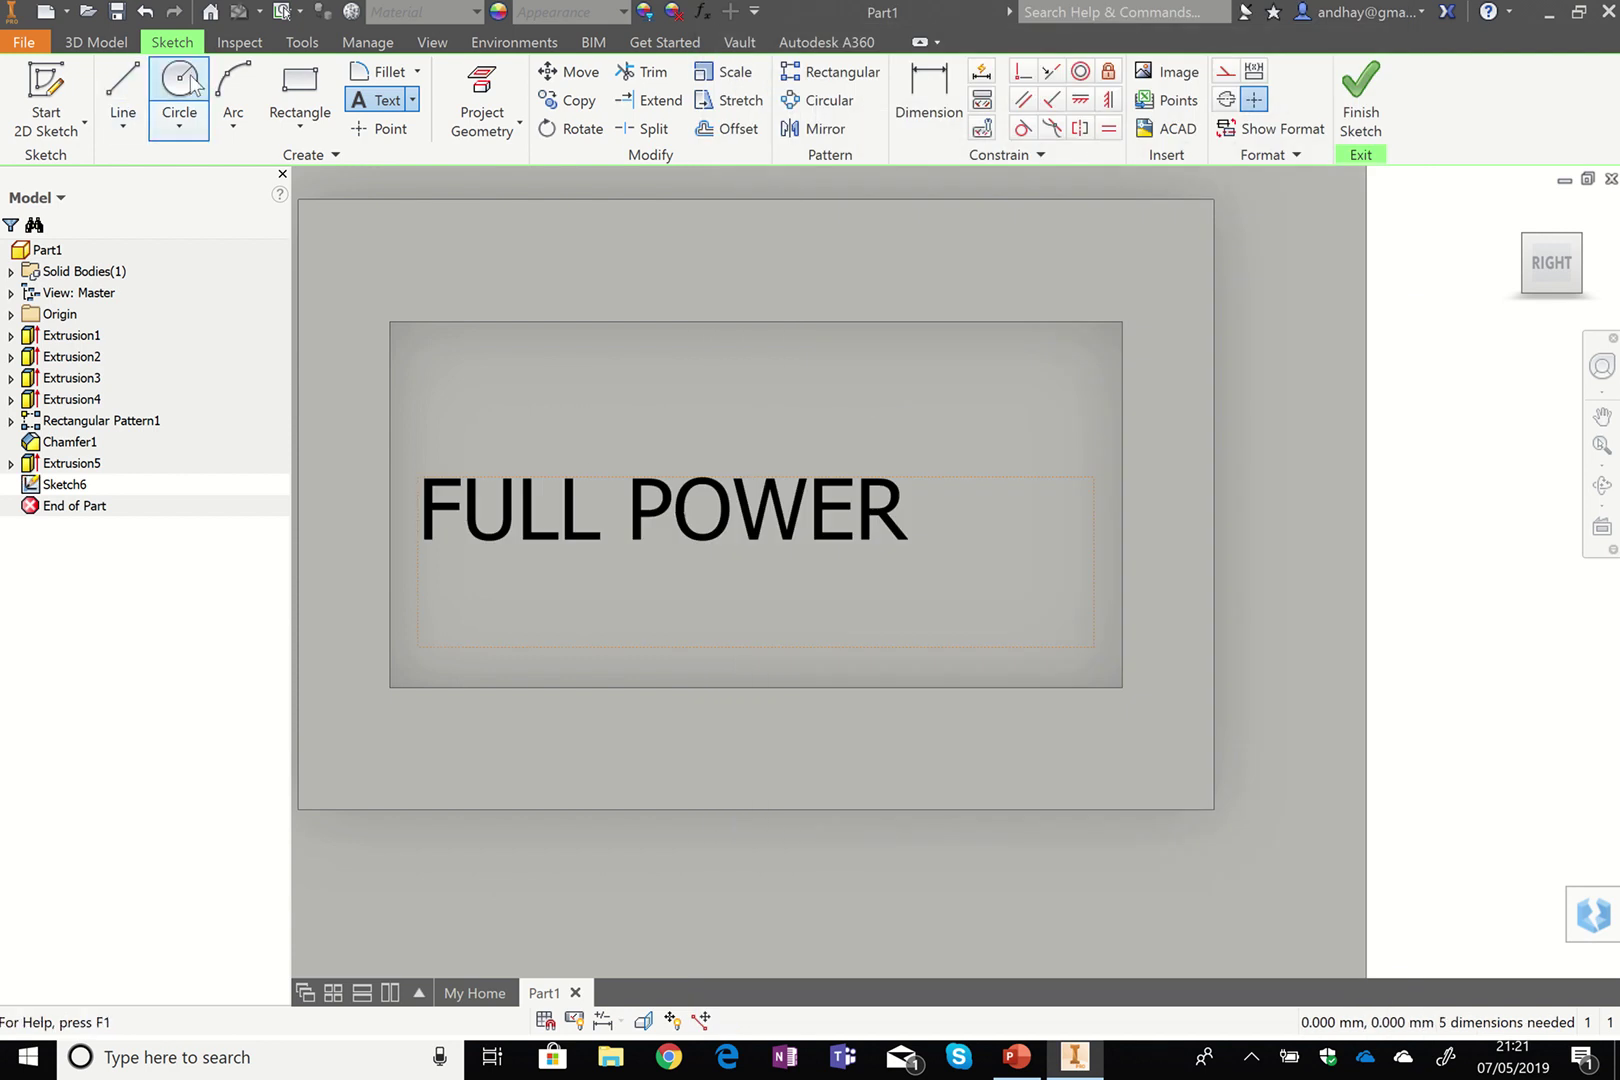
key(Escape)
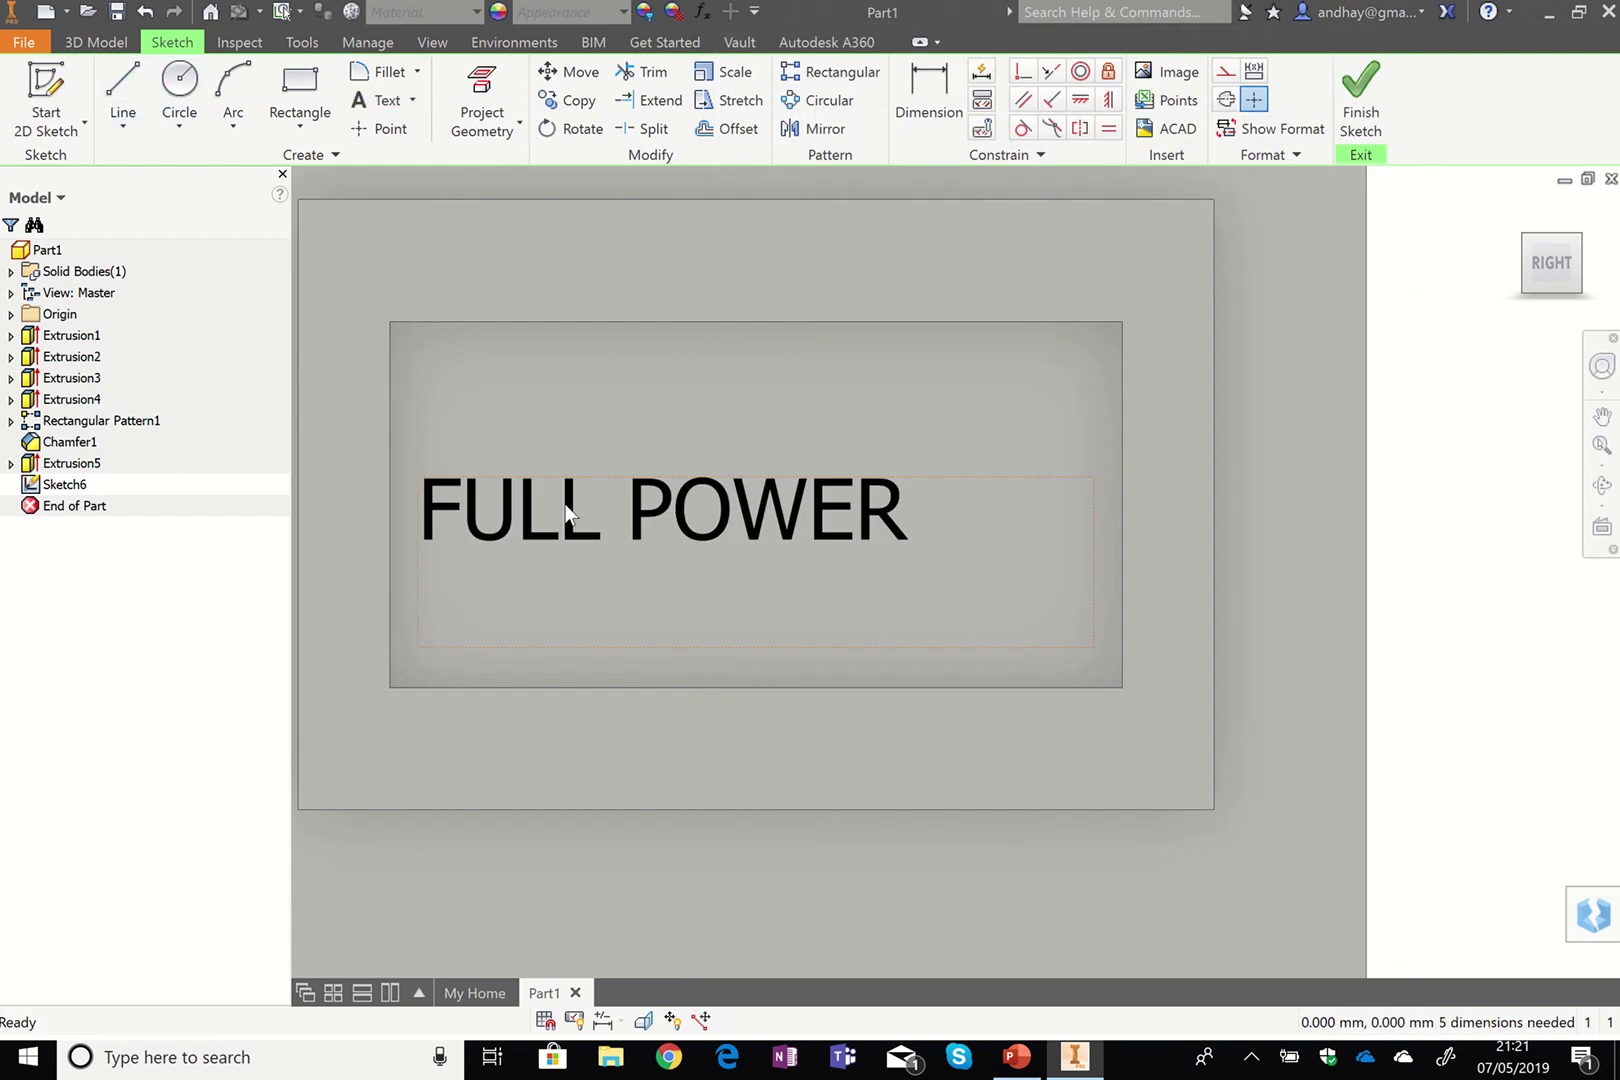
Drag the FULL POWER text higher in the recess, finish Sketch6, and zoom out to the whole microwave.
drag(566, 510, 633, 396)
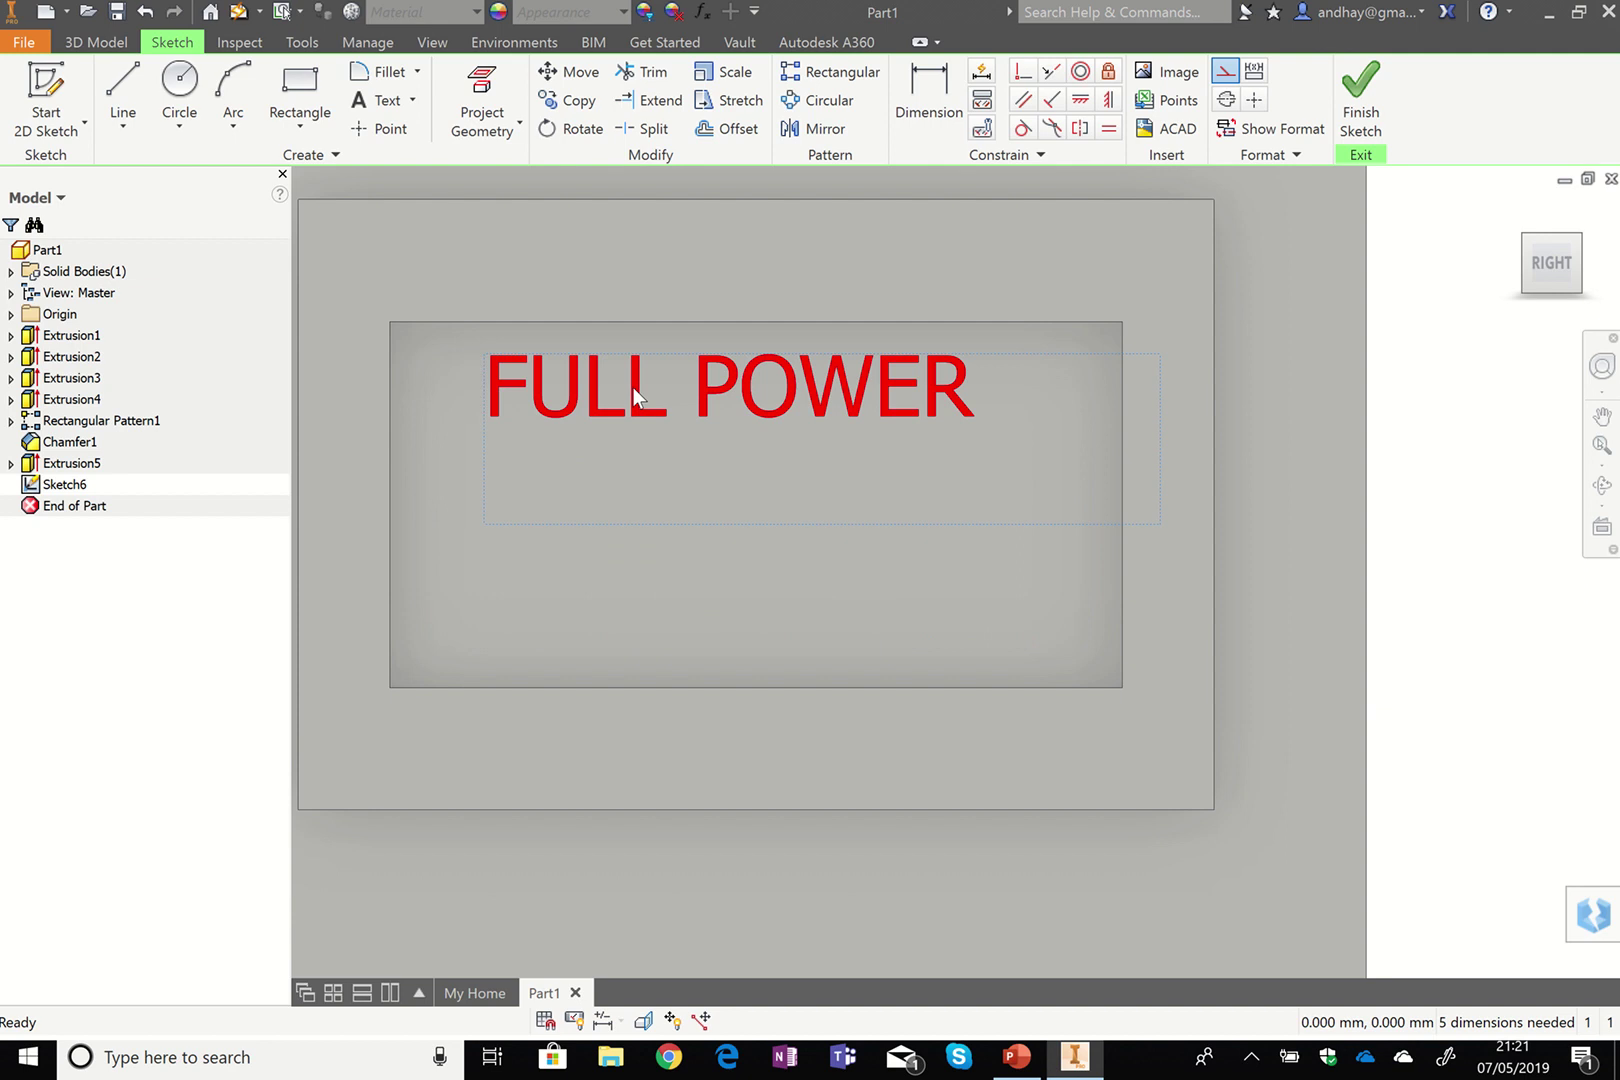
click(1376, 89)
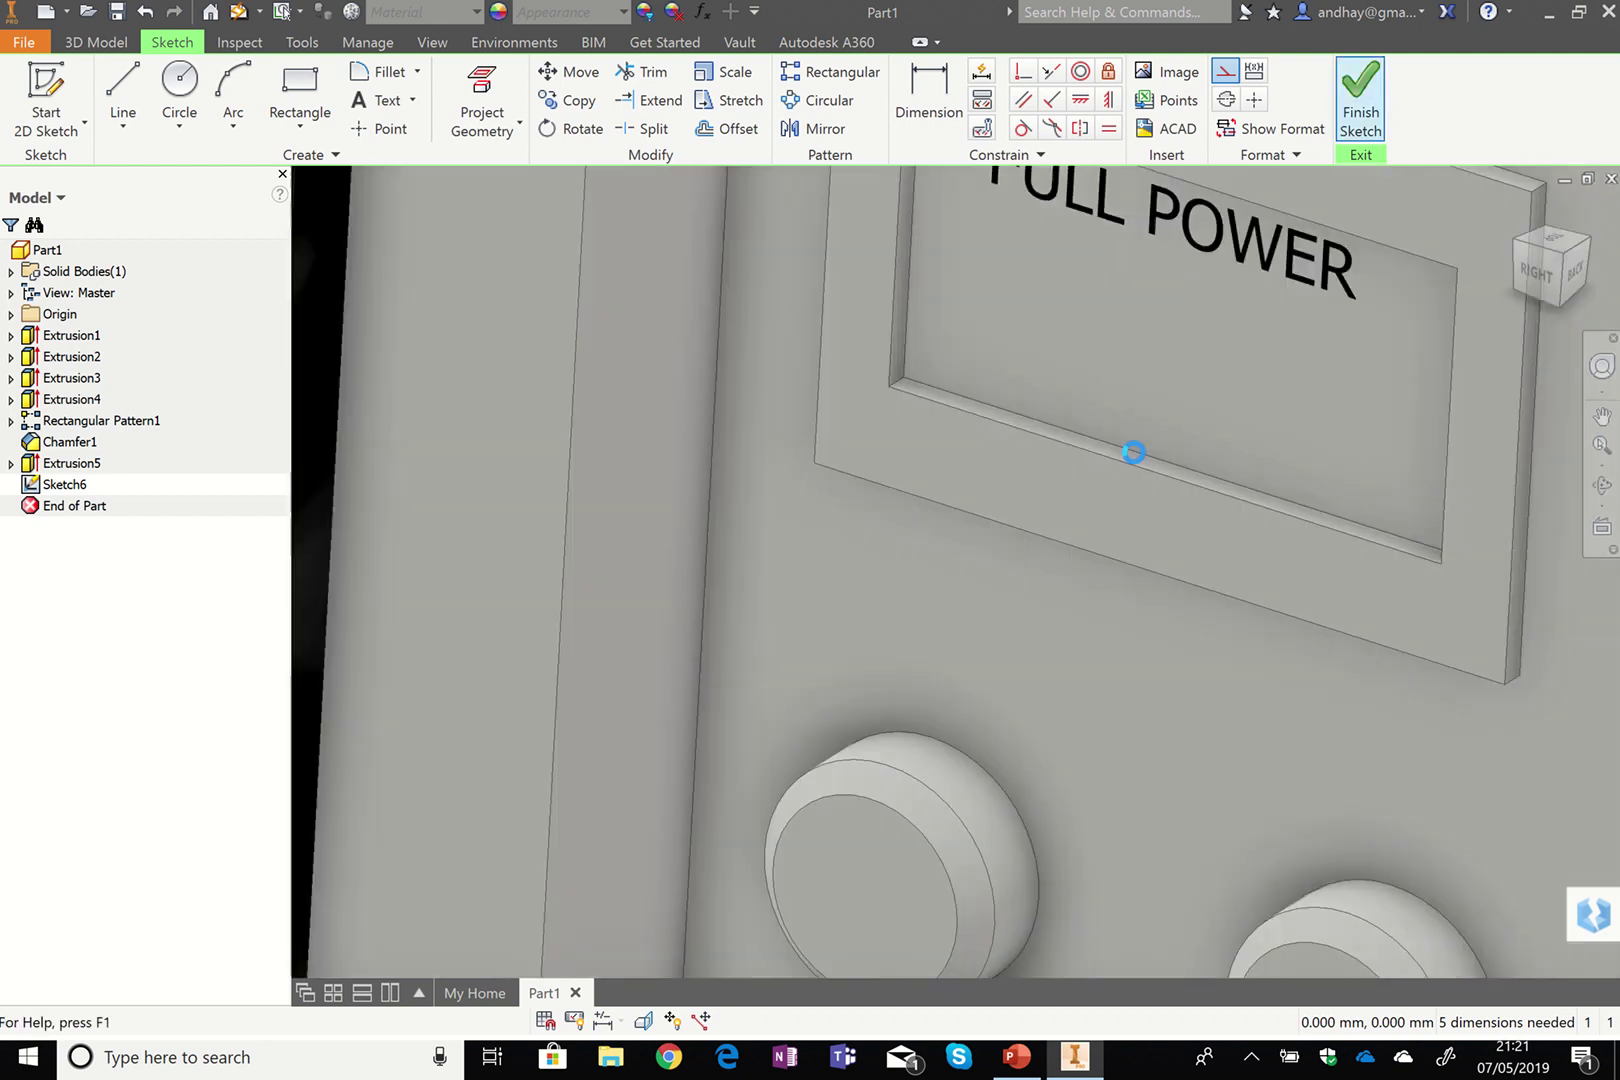
scroll(1126, 466, down, 5)
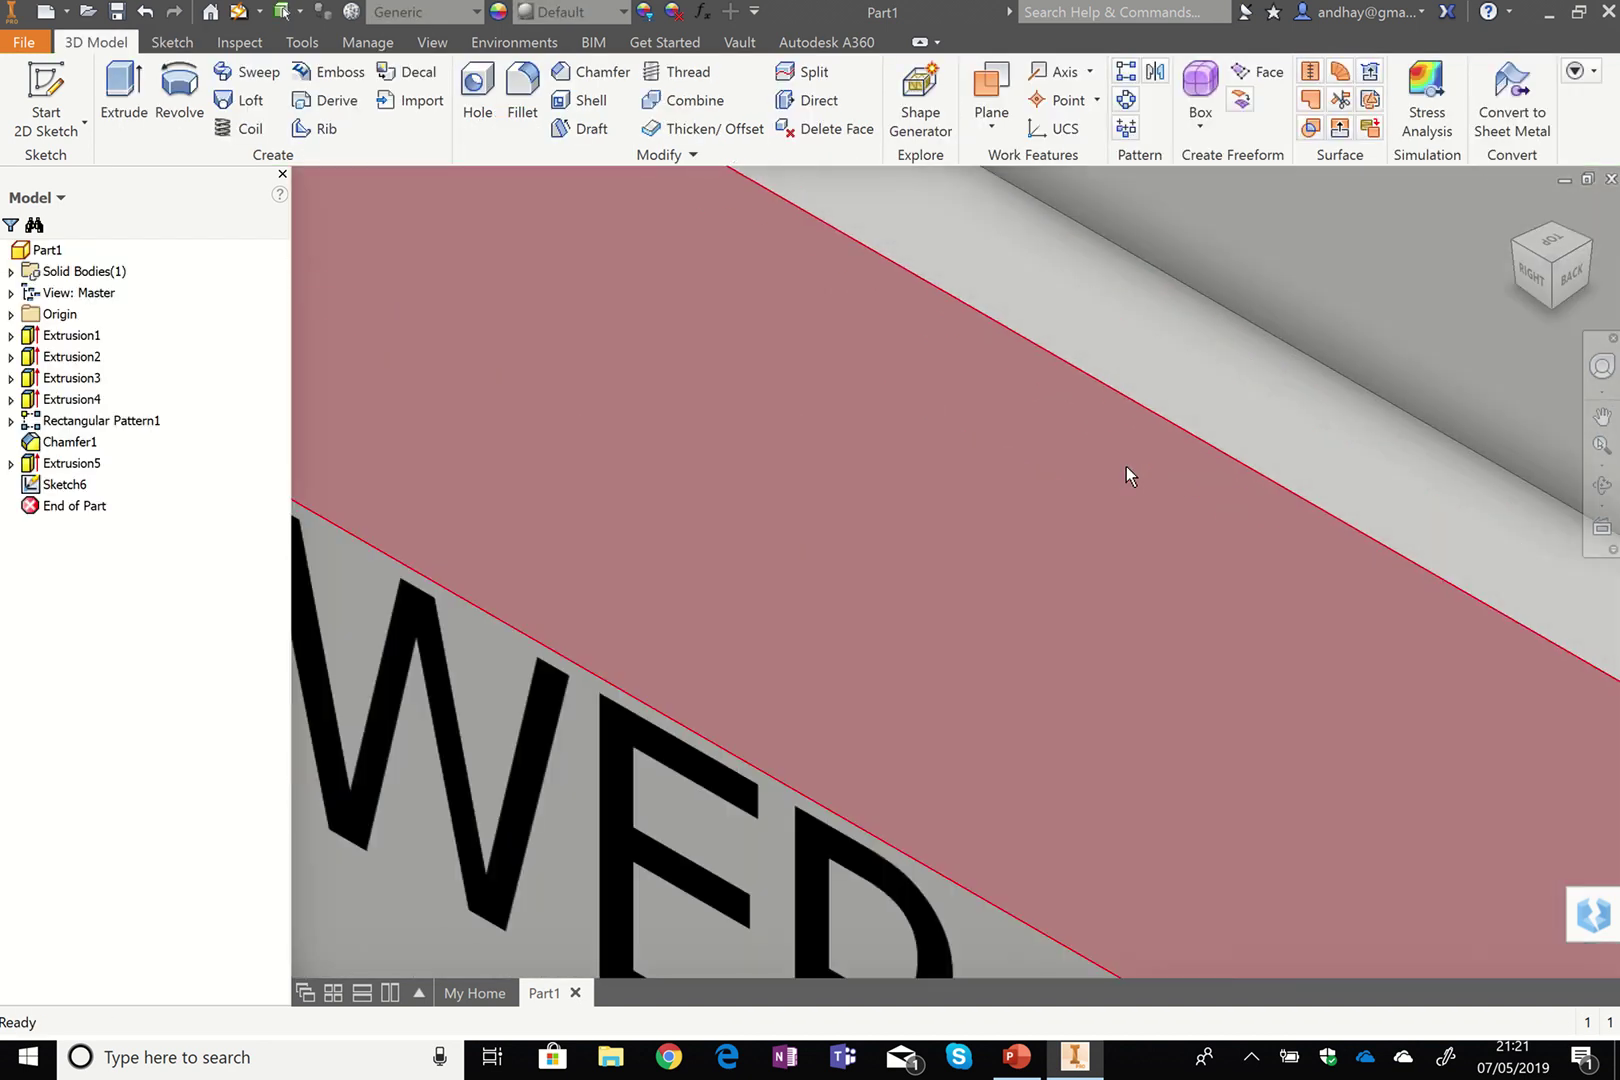
scroll(1126, 466, up, 4)
scroll(1126, 466, up, 6)
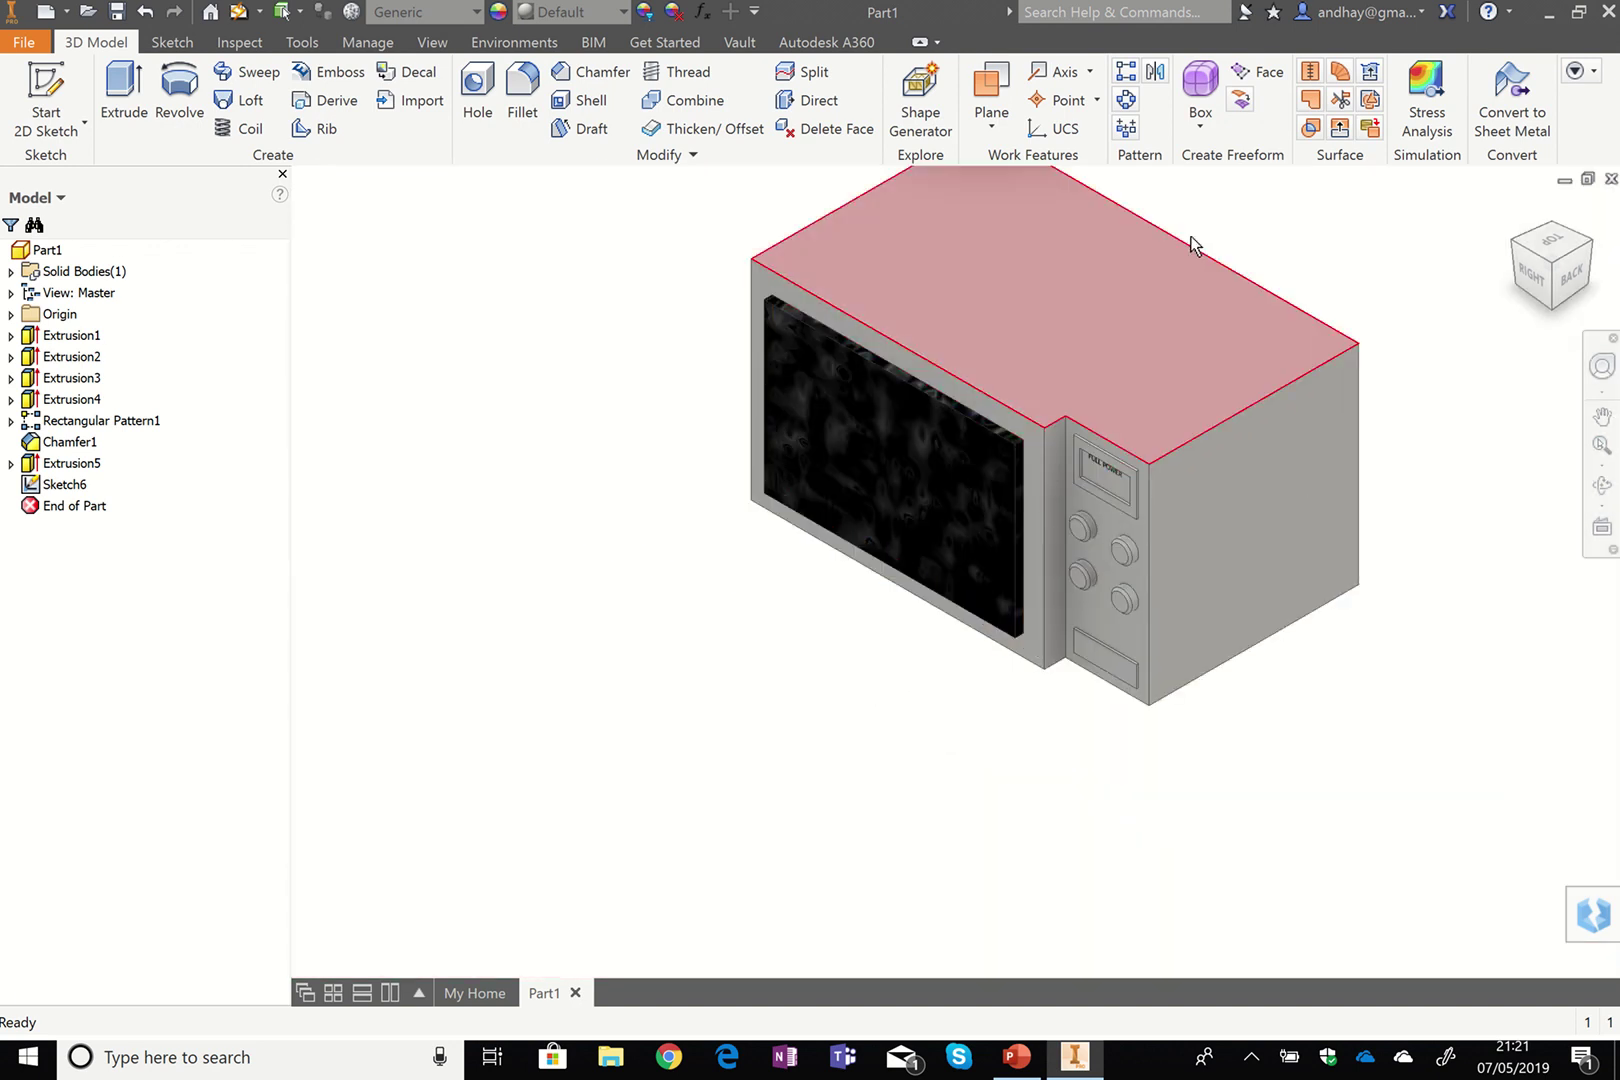